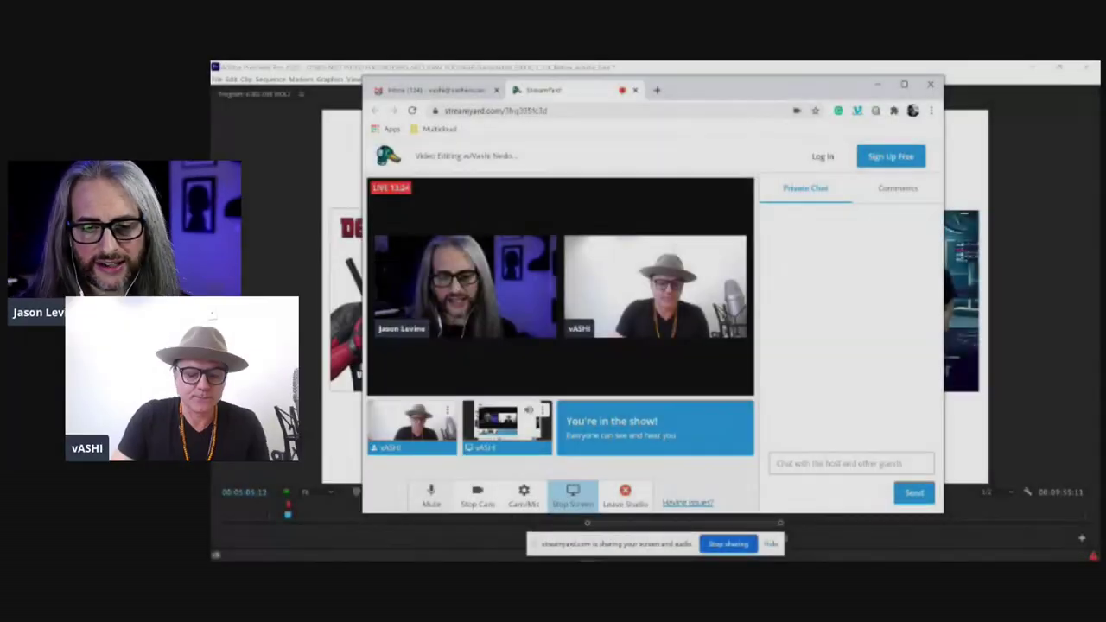
Step: Minimize the StreamYard window to reveal Premiere's editor-credits slide with five posters
left_click(289, 432)
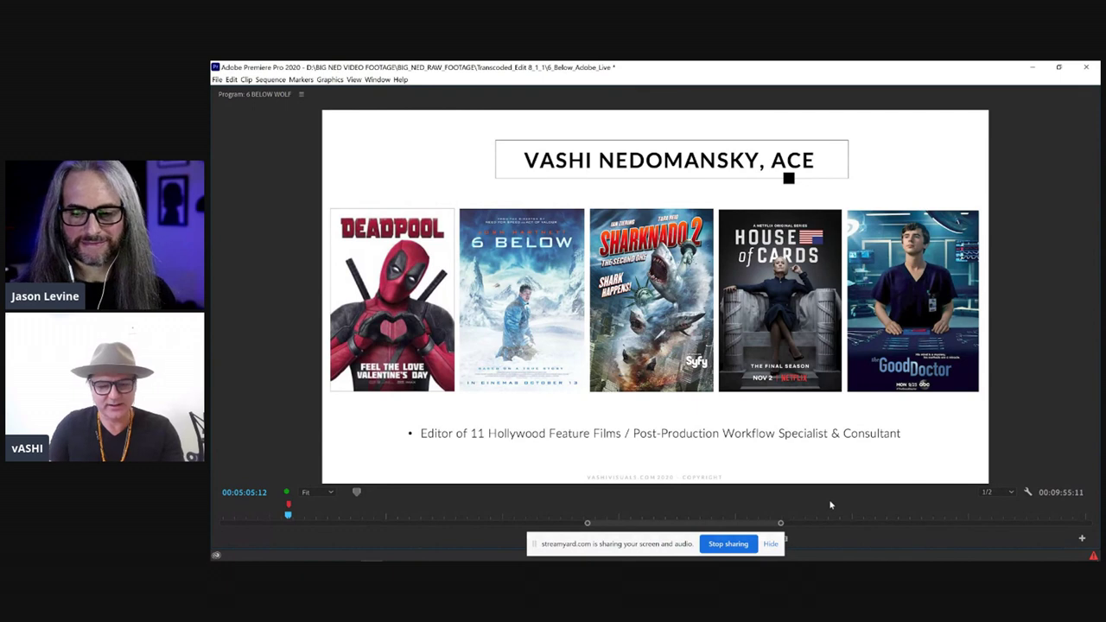
Step: Restore the enlarged Program Monitor to the normal multi-panel layout using the ` key
key("grave")
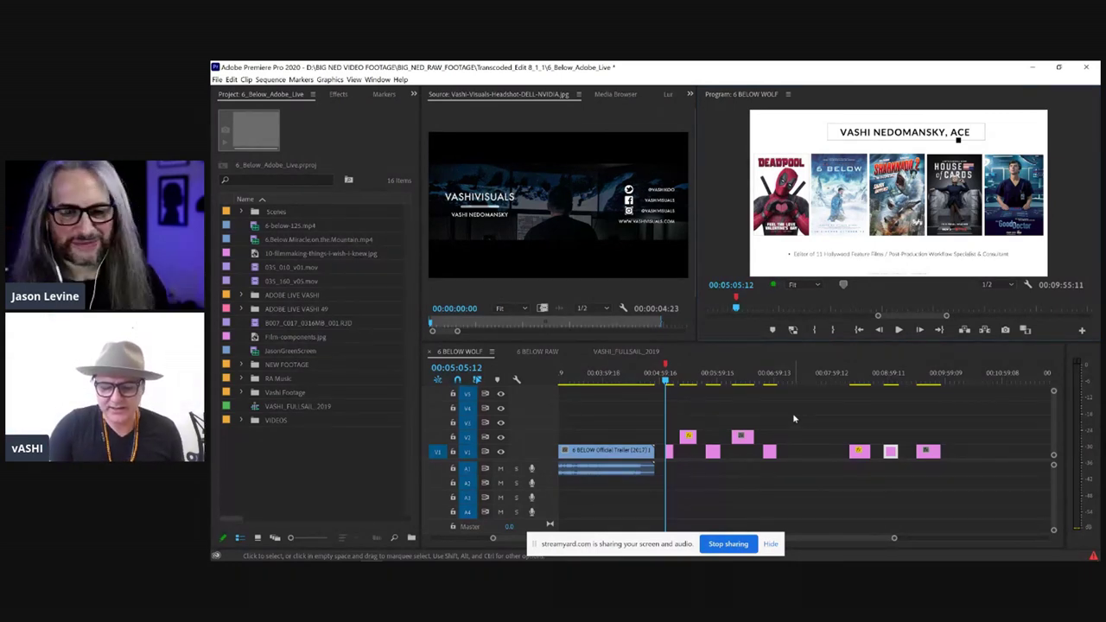
Step: Jump the playhead ahead to the ten-topic agenda slide at 05:21:04
key("Down")
key("Down")
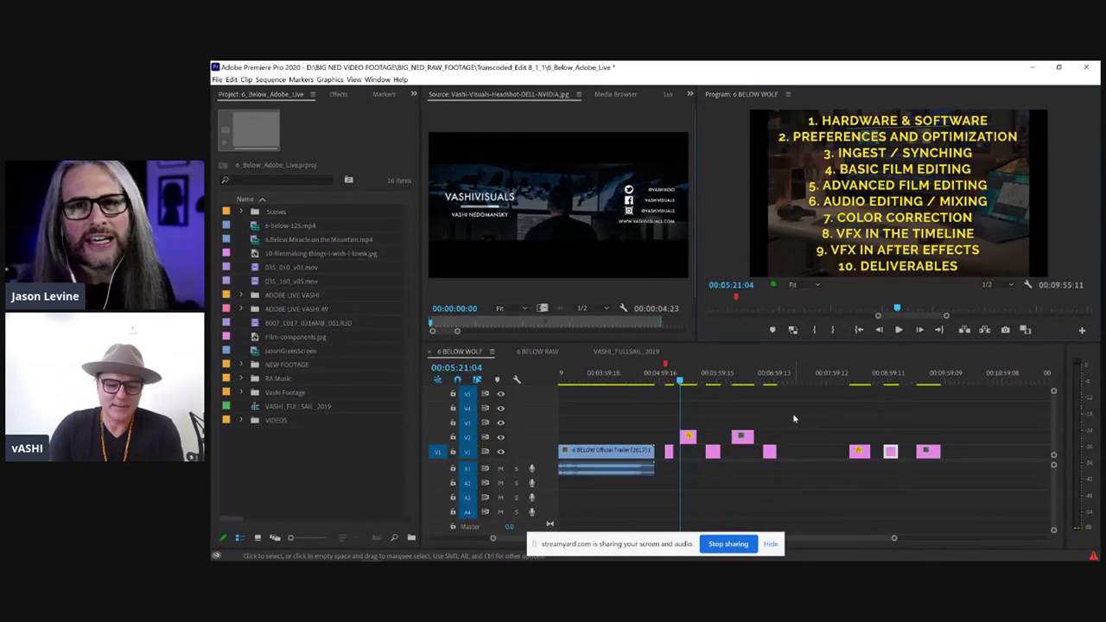
mouse_move(590, 553)
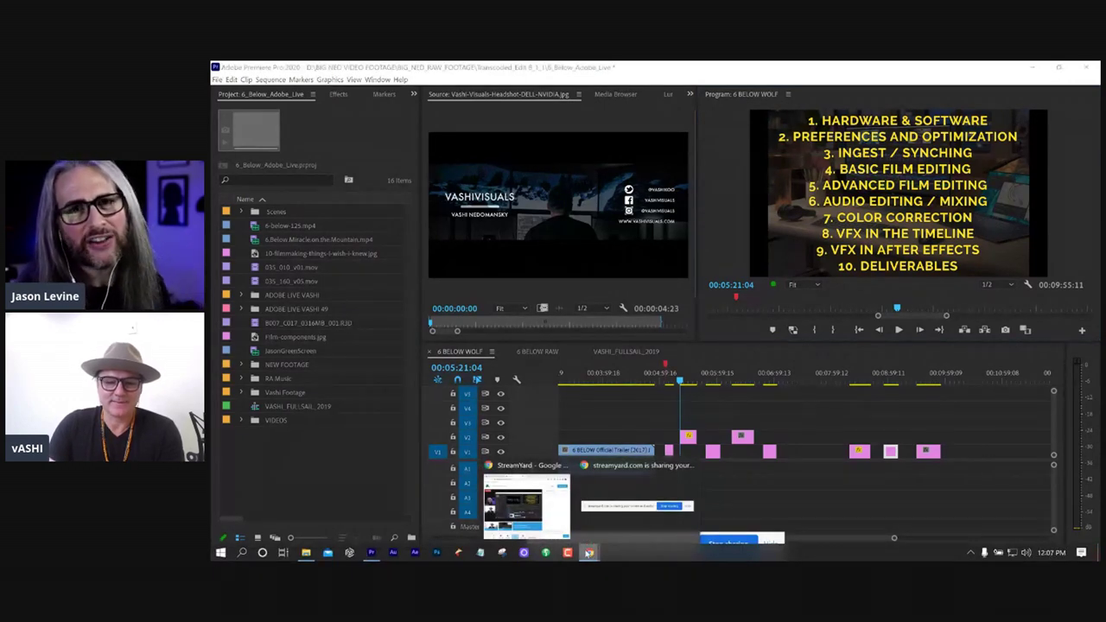
left_click(532, 496)
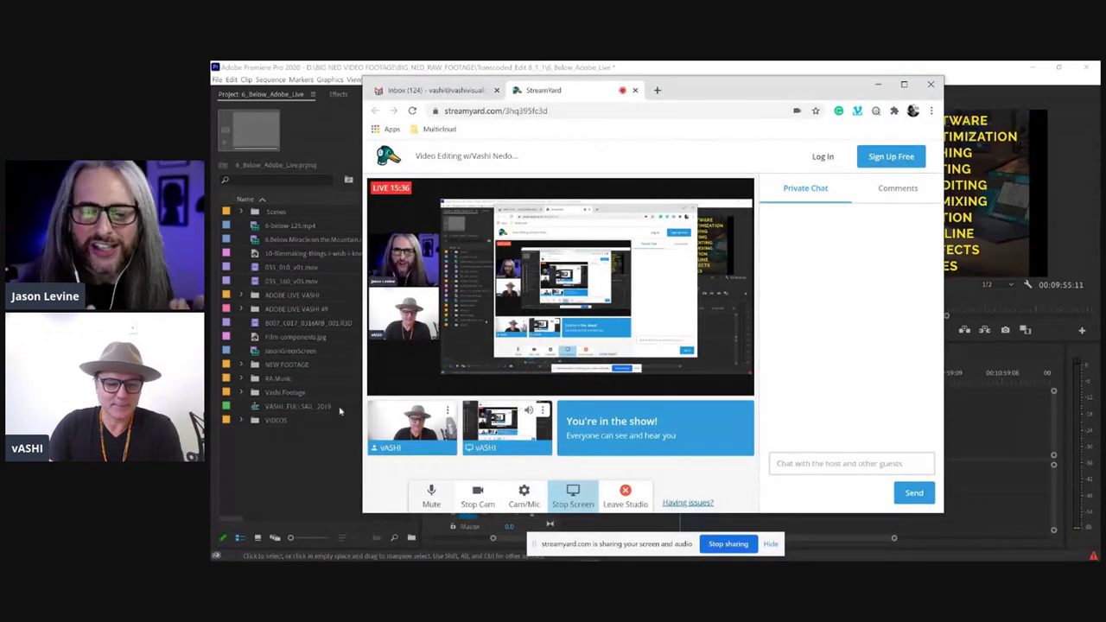
left_click(289, 456)
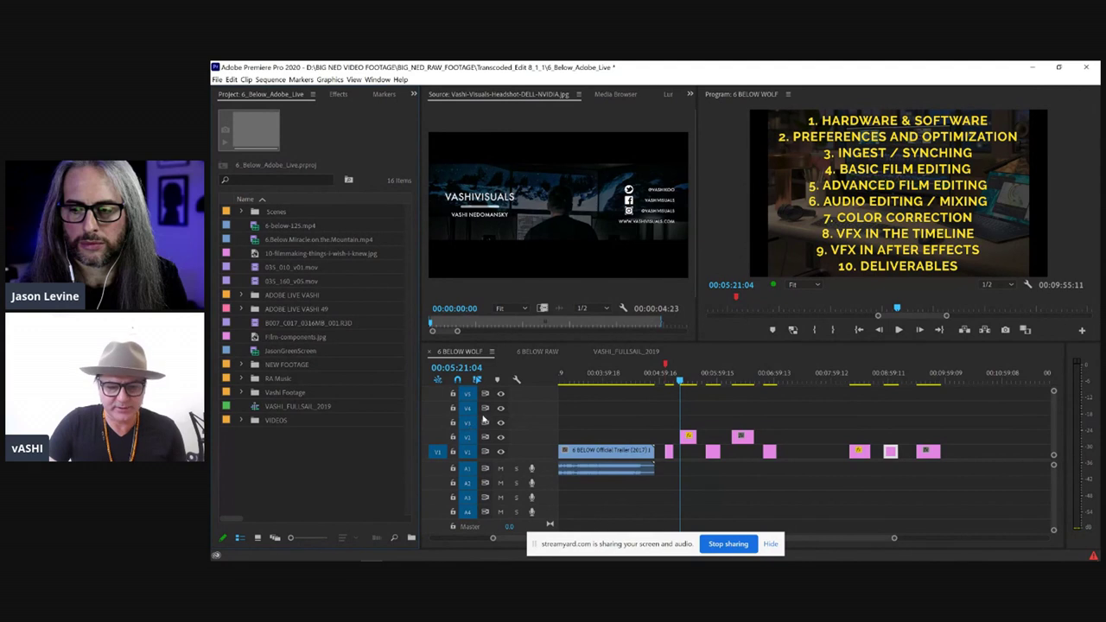
Step: Play the 6 BELOW trailer from its start with the Program Monitor enlarged
left_click(567, 380)
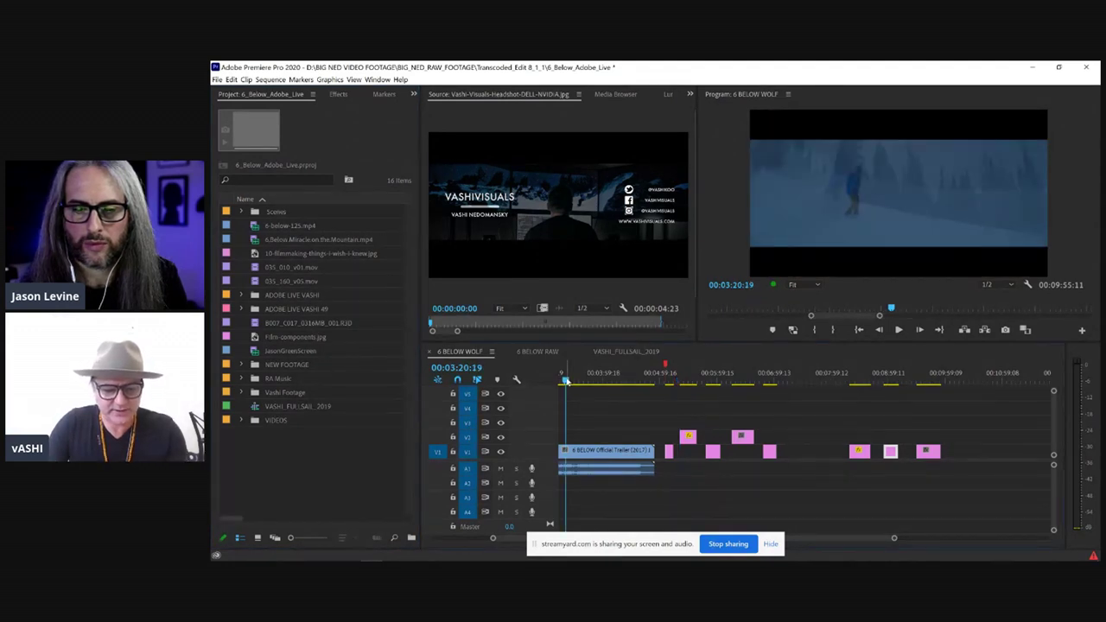
key("Up")
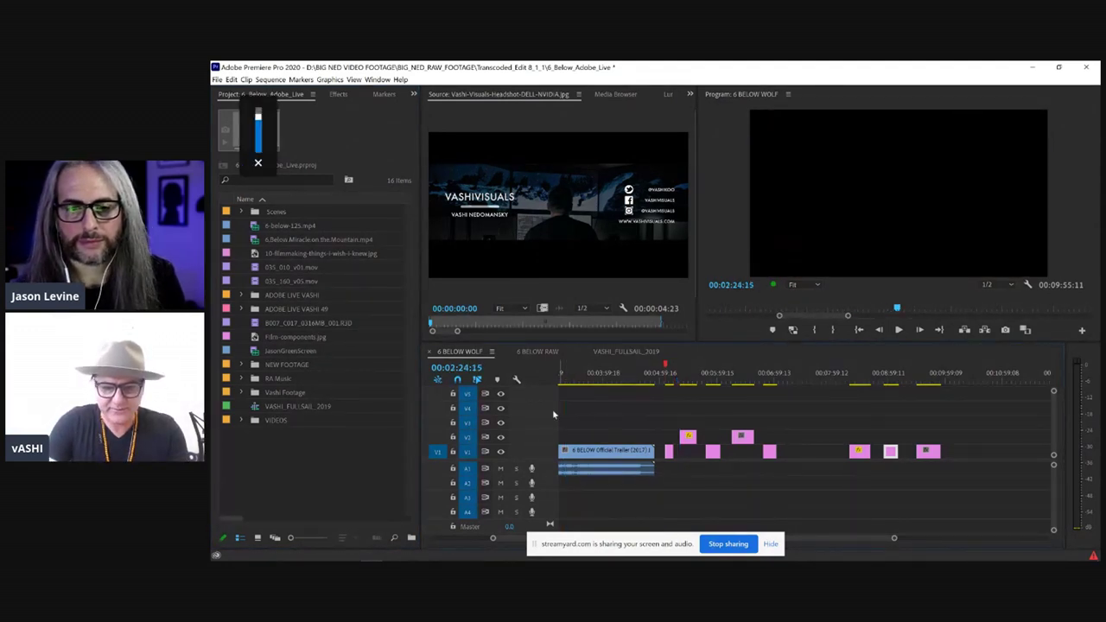
key("space")
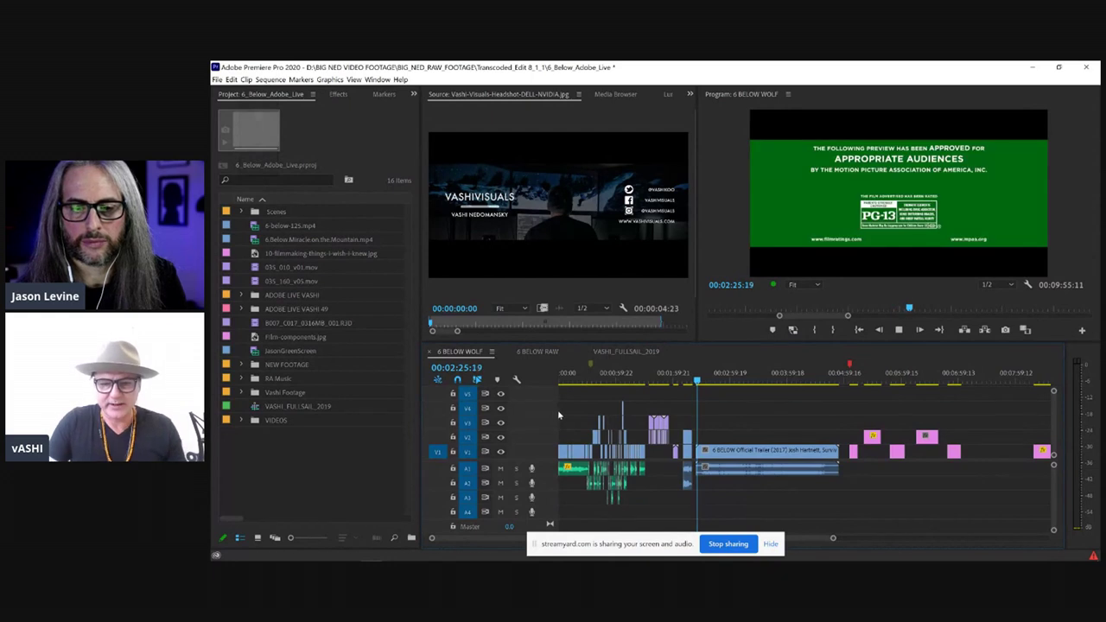
key("XF86AudioLowerVolume")
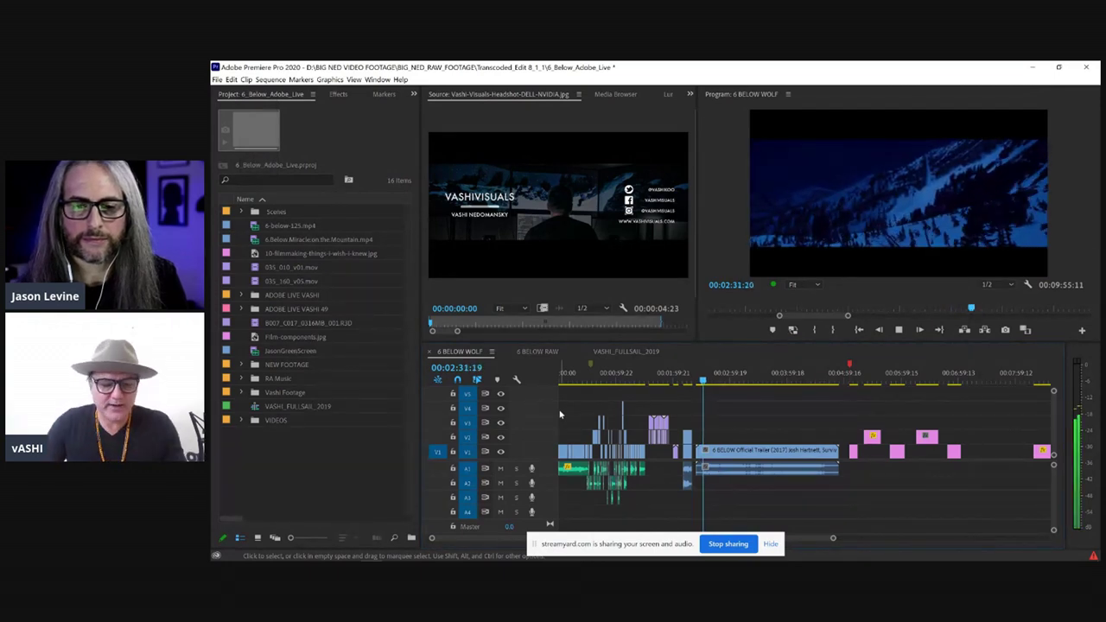
key("grave")
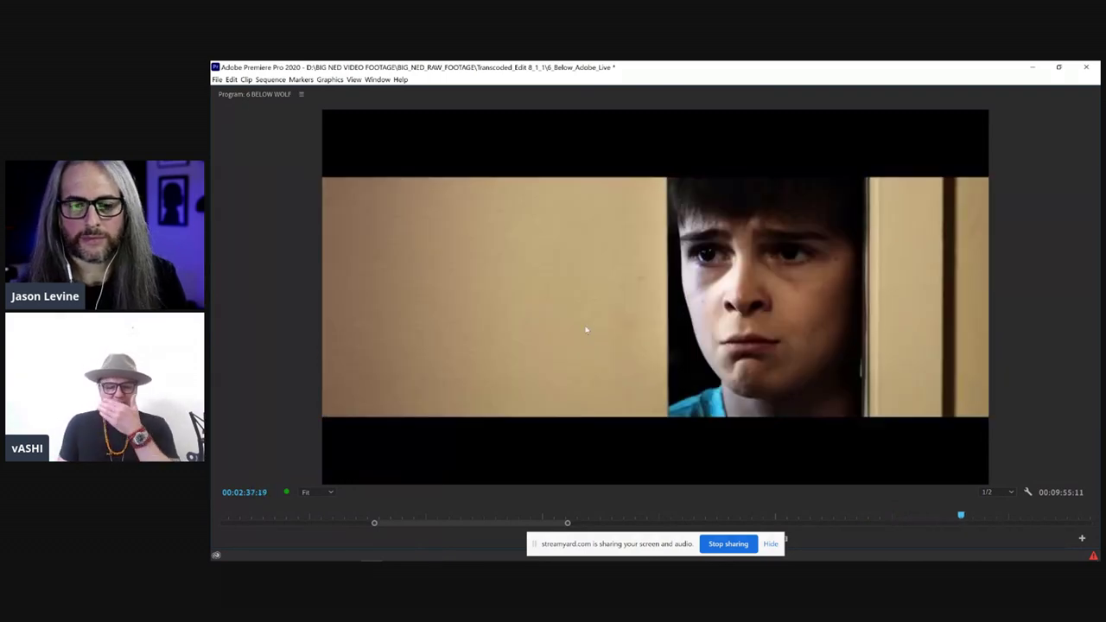
Step: Fine-tune the playback volume, then restore the full workspace and save the project
key("XF86AudioRaiseVolume")
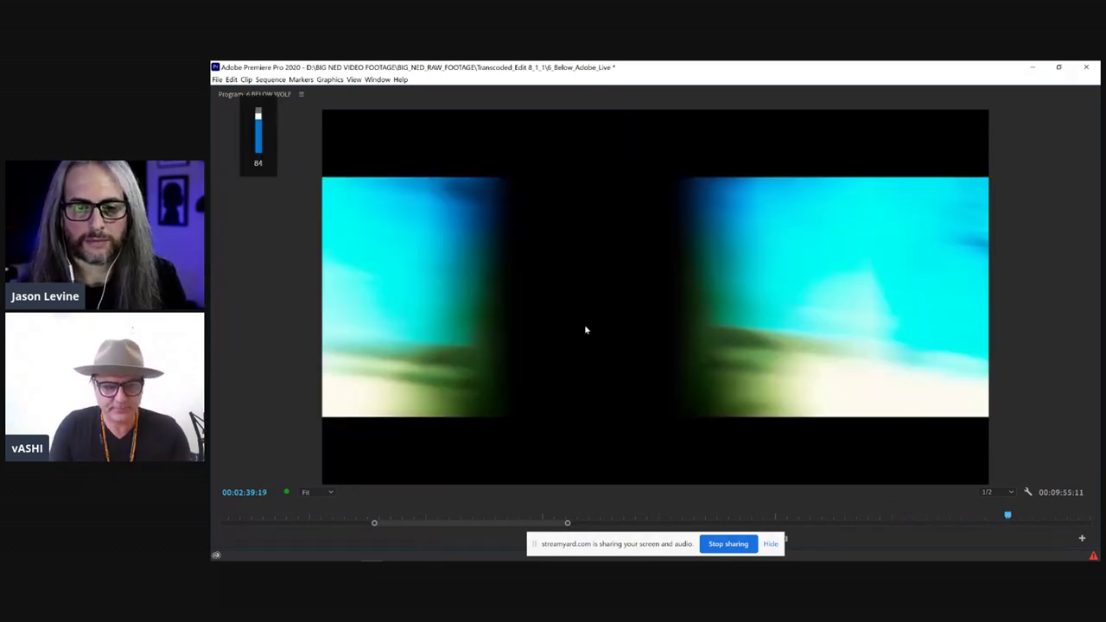
key("XF86AudioLowerVolume")
key("XF86AudioLowerVolume")
key("XF86AudioLowerVolume")
key("XF86AudioLowerVolume")
key("XF86AudioLowerVolume")
key("XF86AudioLowerVolume")
key("XF86AudioLowerVolume")
key("XF86AudioLowerVolume")
key("XF86AudioLowerVolume")
key("XF86AudioLowerVolume")
key("XF86AudioLowerVolume")
key("XF86AudioLowerVolume")
key("XF86AudioLowerVolume")
key("XF86AudioLowerVolume")
key("XF86AudioLowerVolume")
key("XF86AudioLowerVolume")
key("XF86AudioLowerVolume")
key("XF86AudioLowerVolume")
key("XF86AudioLowerVolume")
key("XF86AudioLowerVolume")
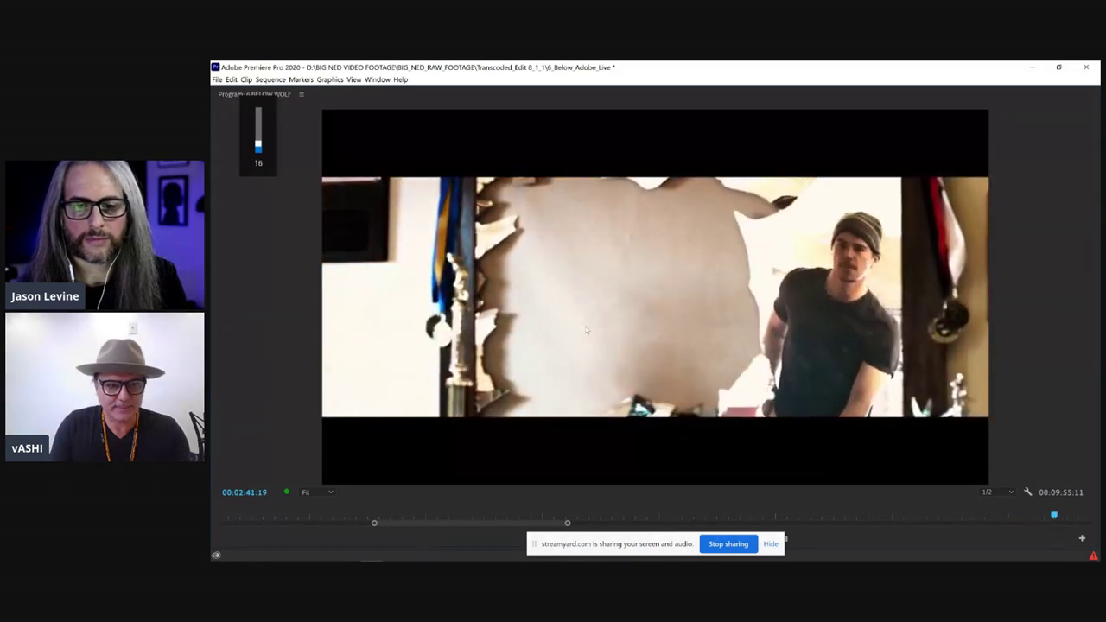
key("XF86AudioRaiseVolume")
key("XF86AudioRaiseVolume")
key("XF86AudioRaiseVolume")
key("XF86AudioRaiseVolume")
key("XF86AudioRaiseVolume")
key("XF86AudioRaiseVolume")
key("XF86AudioRaiseVolume")
key("XF86AudioRaiseVolume")
key("XF86AudioRaiseVolume")
key("XF86AudioRaiseVolume")
key("XF86AudioRaiseVolume")
key("XF86AudioRaiseVolume")
key("XF86AudioRaiseVolume")
key("XF86AudioRaiseVolume")
key("XF86AudioRaiseVolume")
key("XF86AudioRaiseVolume")
key("XF86AudioRaiseVolume")
key("XF86AudioRaiseVolume")
key("XF86AudioRaiseVolume")
key("XF86AudioRaiseVolume")
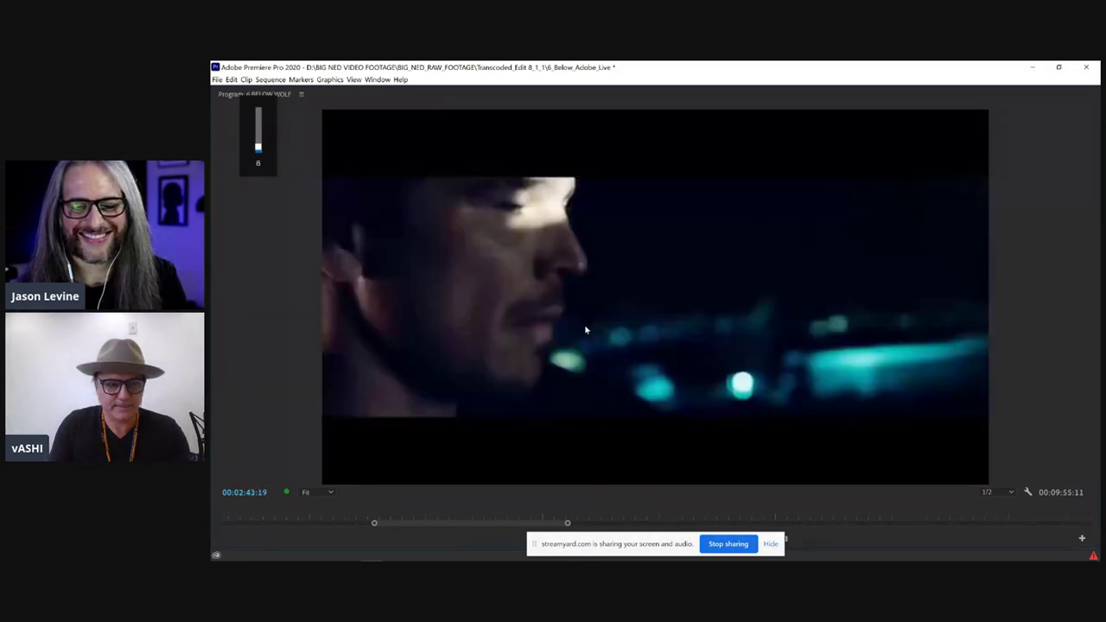
key("XF86AudioRaiseVolume")
key("XF86AudioRaiseVolume")
key("XF86AudioRaiseVolume")
key("XF86AudioRaiseVolume")
key("XF86AudioRaiseVolume")
key("XF86AudioRaiseVolume")
key("XF86AudioRaiseVolume")
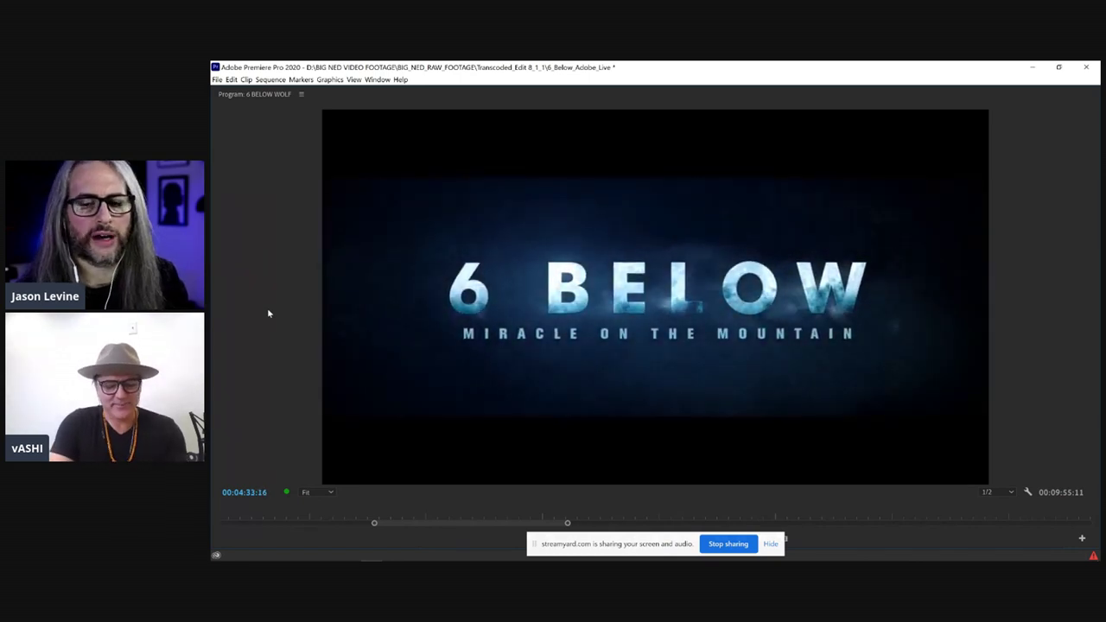
key("grave")
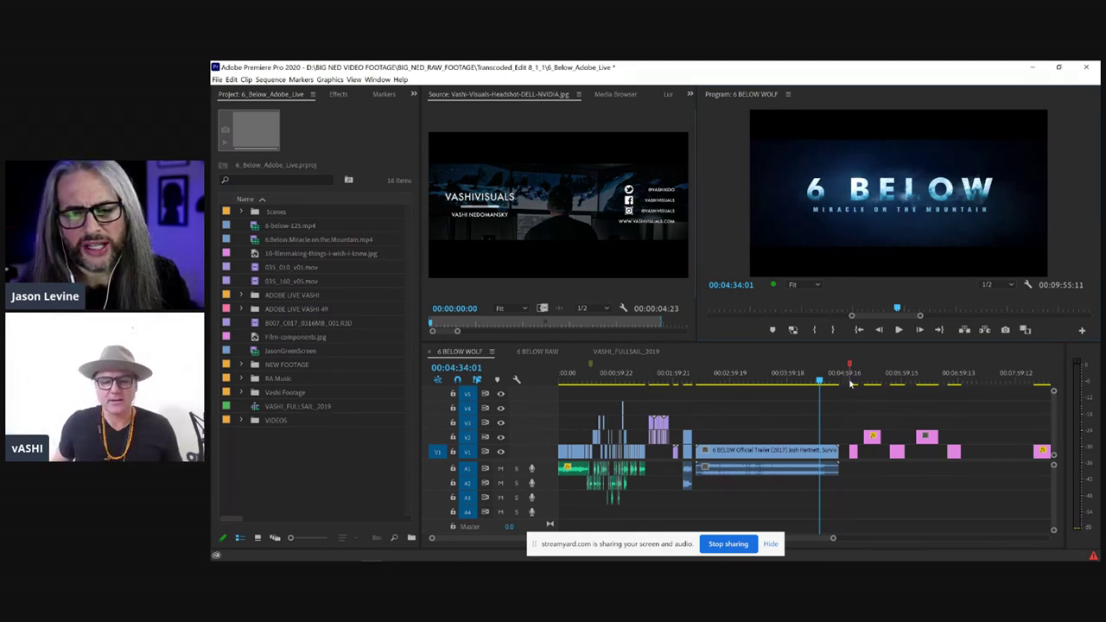
key("ctrl+s")
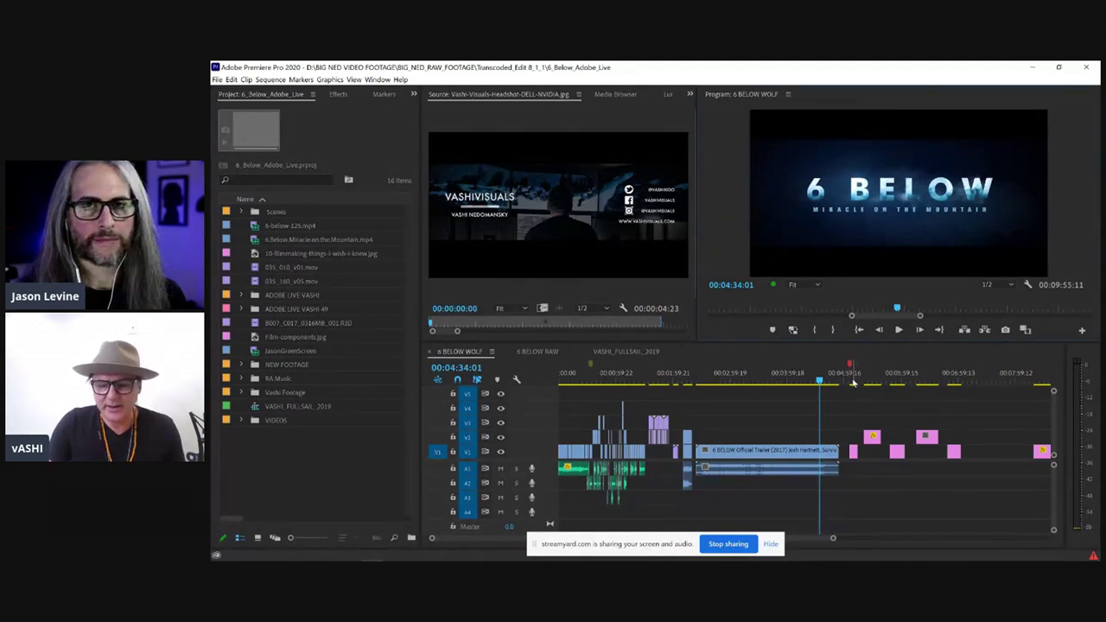
Step: Jump the playhead to the presenter introduction slide
left_click(851, 385)
Step: Move via the agenda slide to the 6K spec sheet at 00:05:48:00, view it enlarged, then restore panels
left_click(864, 384)
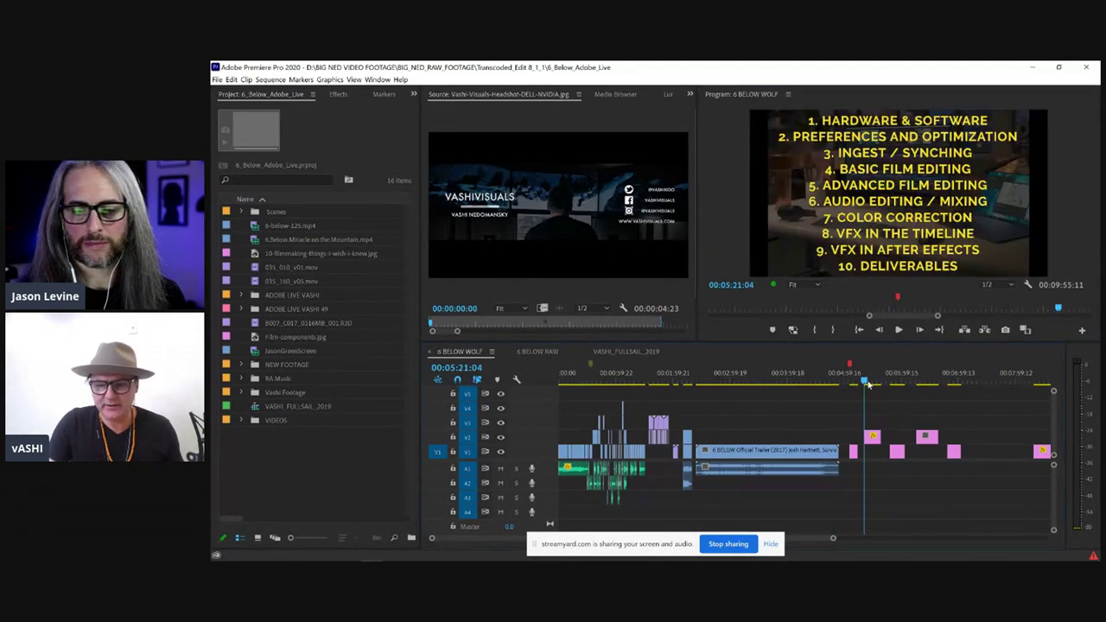
left_click(891, 385)
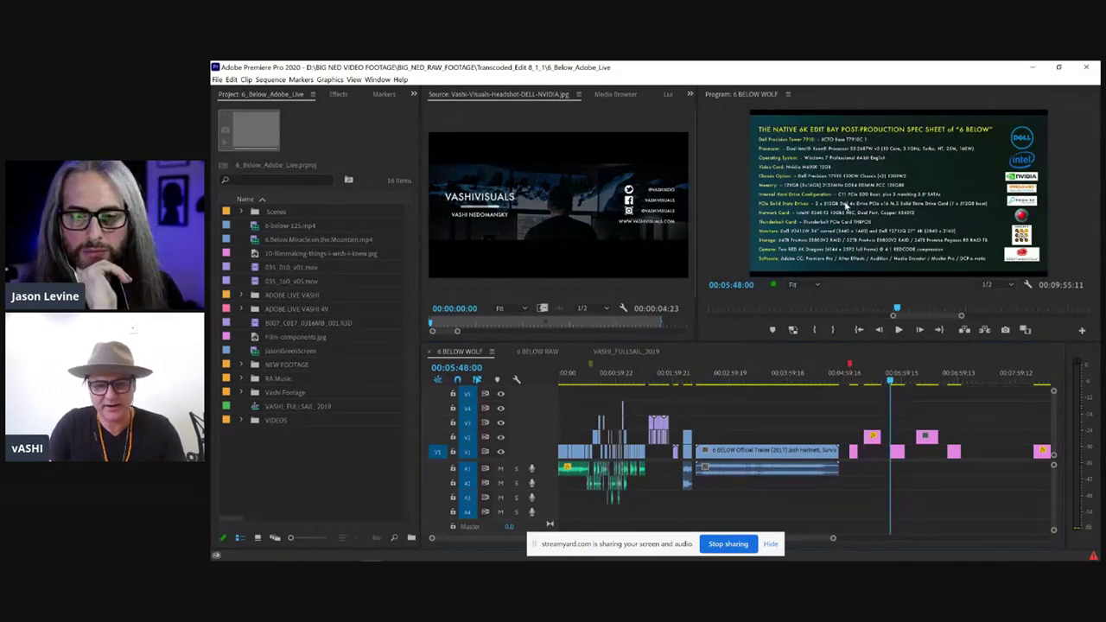
key("grave")
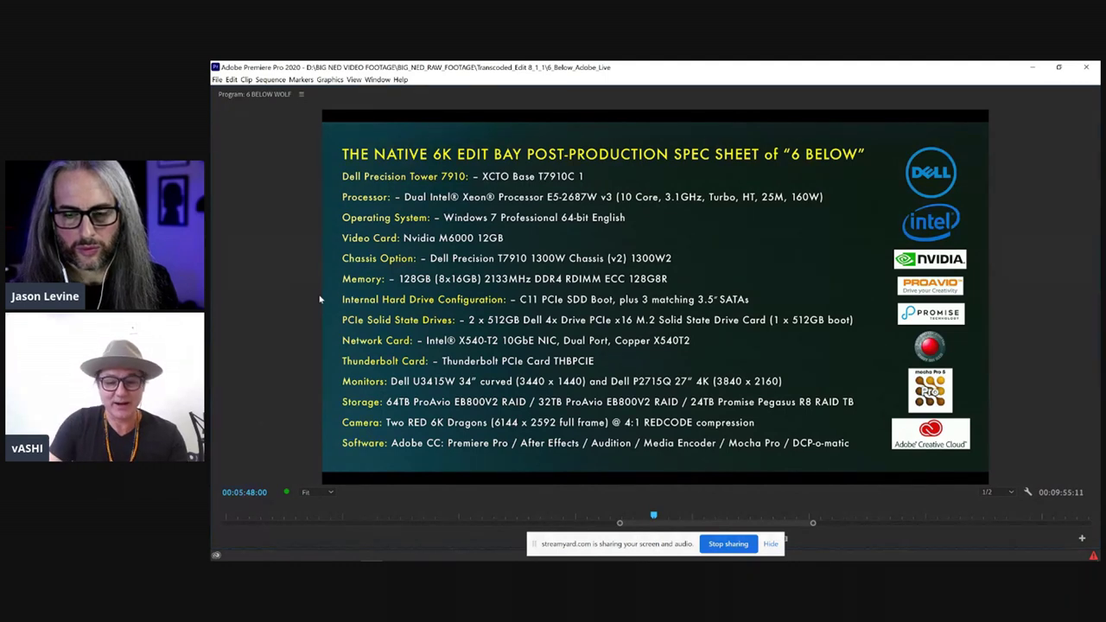
key("grave")
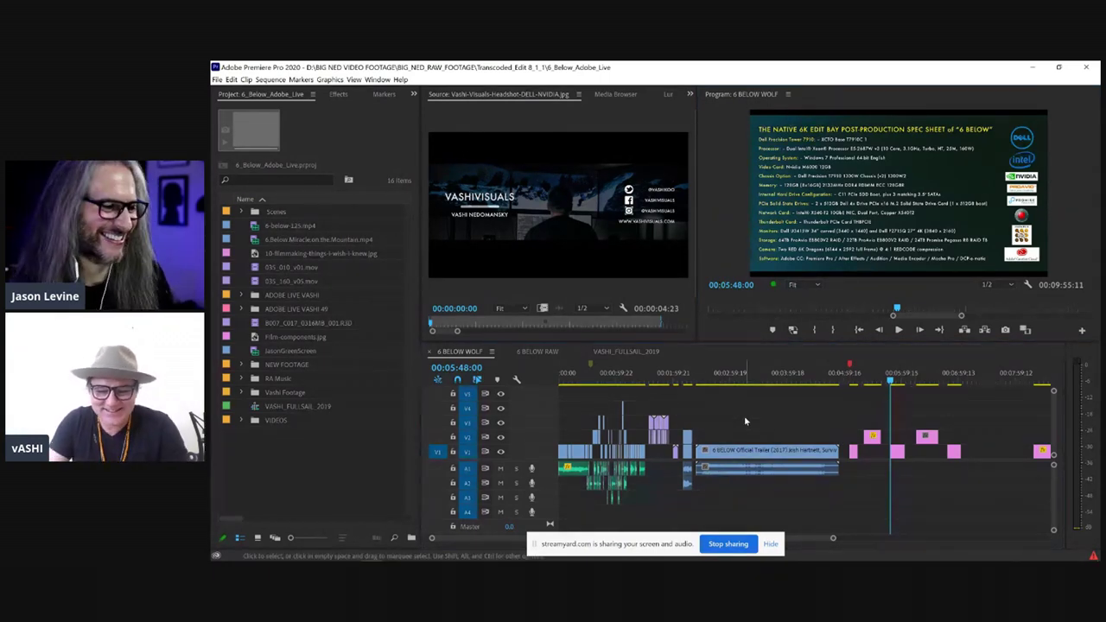
Step: Zoom the timeline in around the playhead at 00:05:48:00
key("=")
Step: Adjust the timeline zoom and return to the ten-topic agenda slide at 00:05:21:04
key("-")
key("=")
key("-")
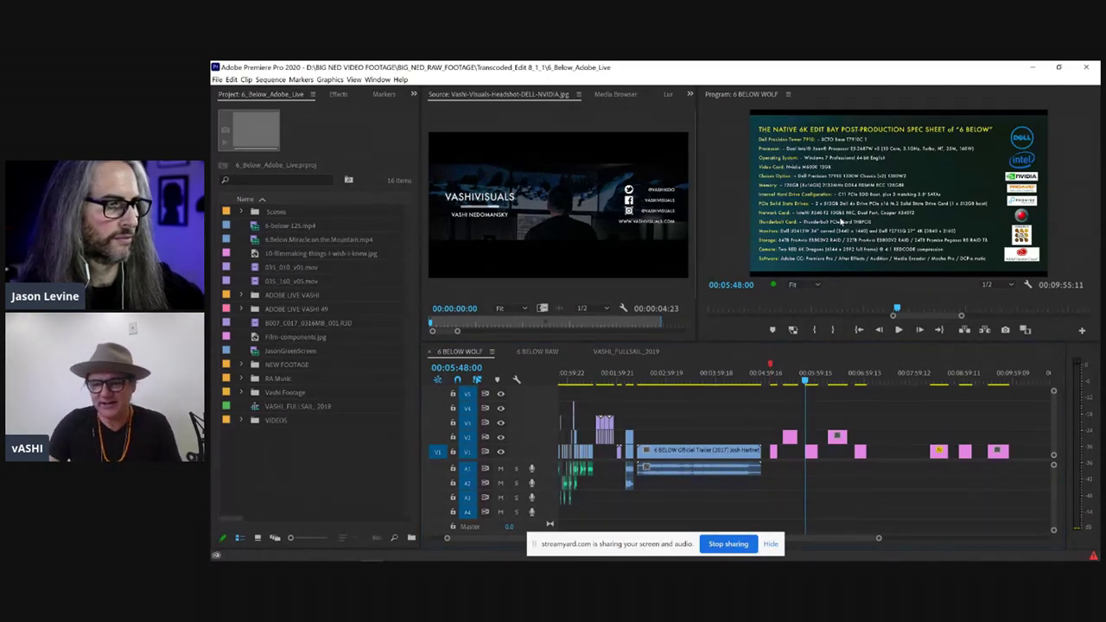
left_click(783, 378)
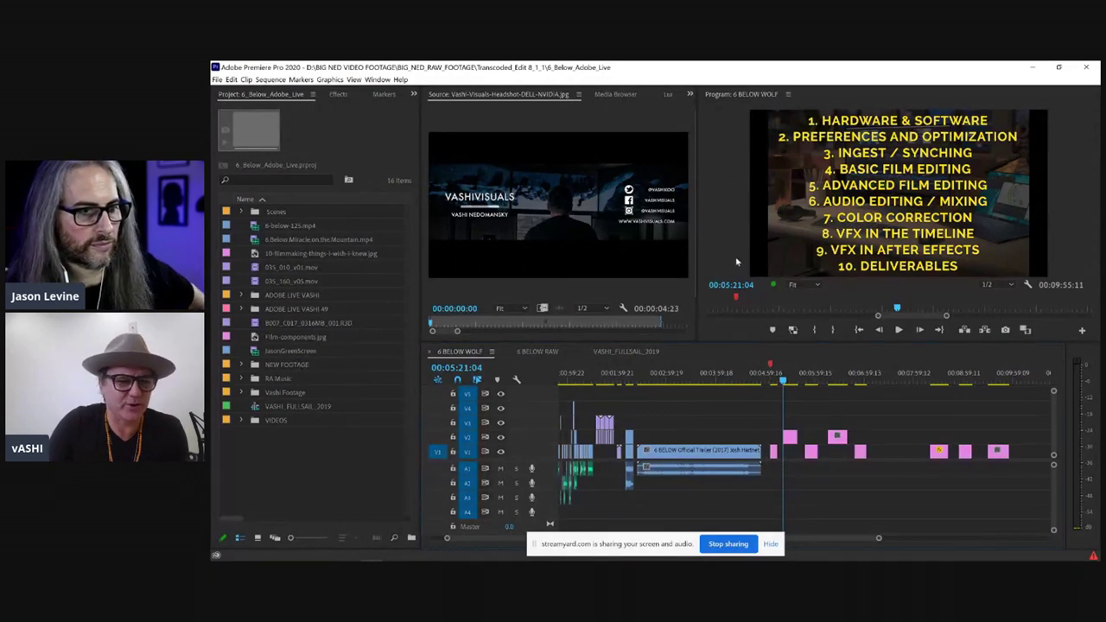
Step: Open the General preferences from the Edit menu's Preferences submenu
left_click(233, 81)
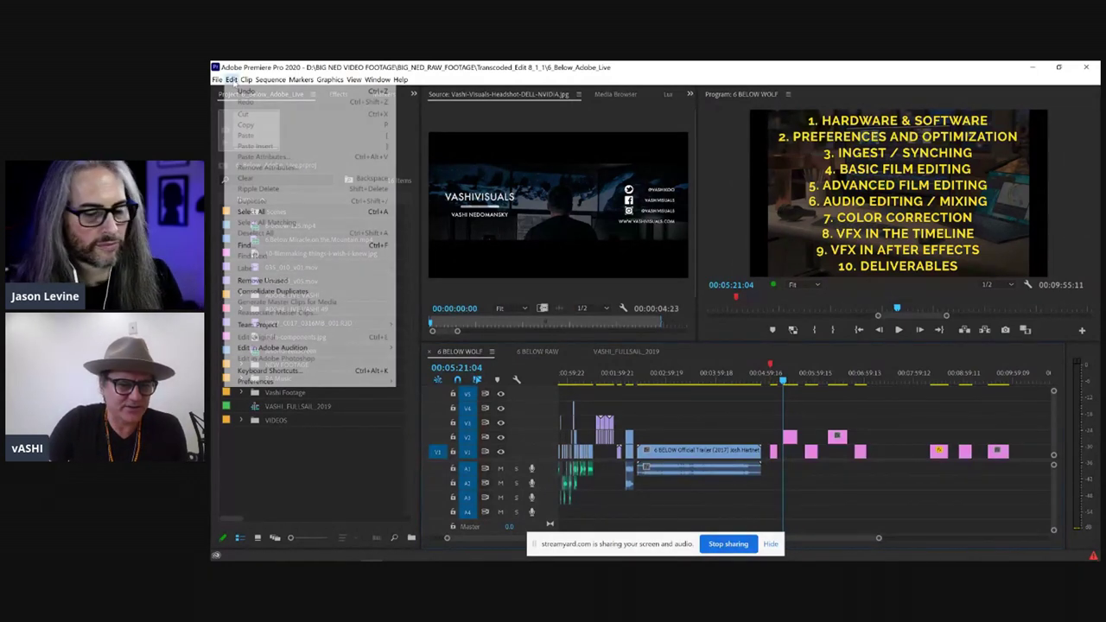
mouse_move(373, 381)
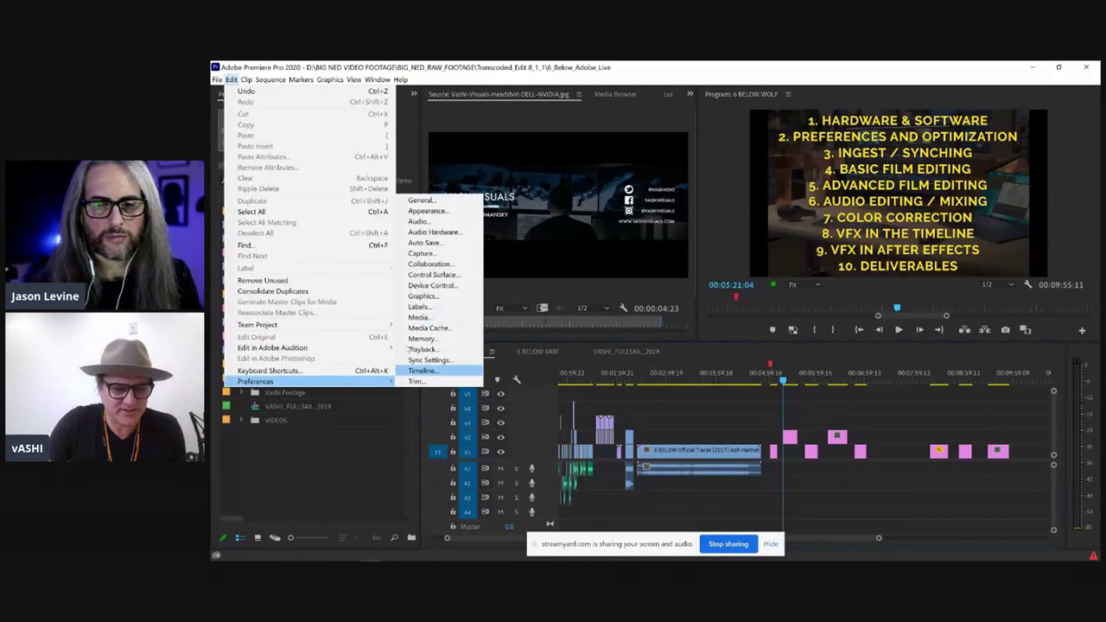
left_click(439, 202)
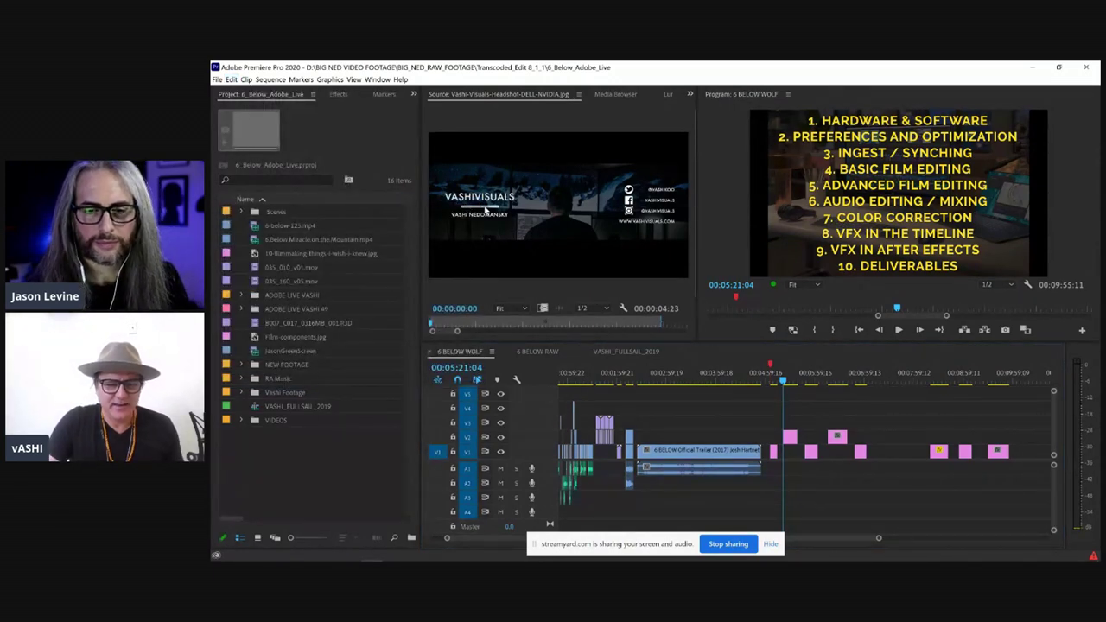
Step: Shift the Preferences dialog slightly to the left
left_click_drag(587, 136, 554, 136)
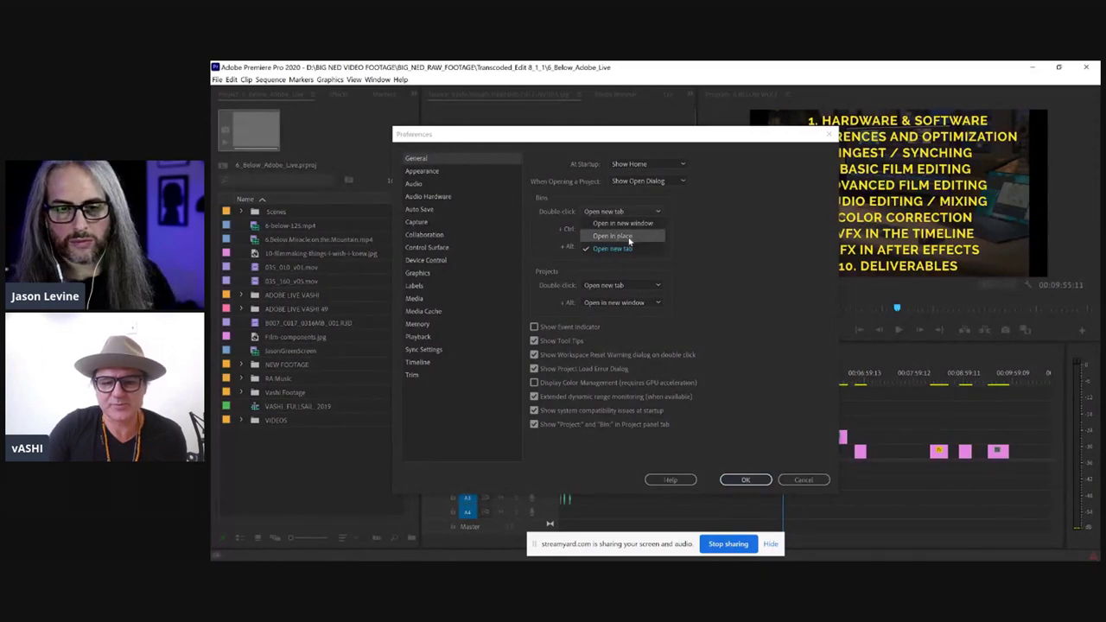
Step: Keep bins opening in a new tab, then darken and slightly re-brighten the interface in Appearance
left_click(684, 213)
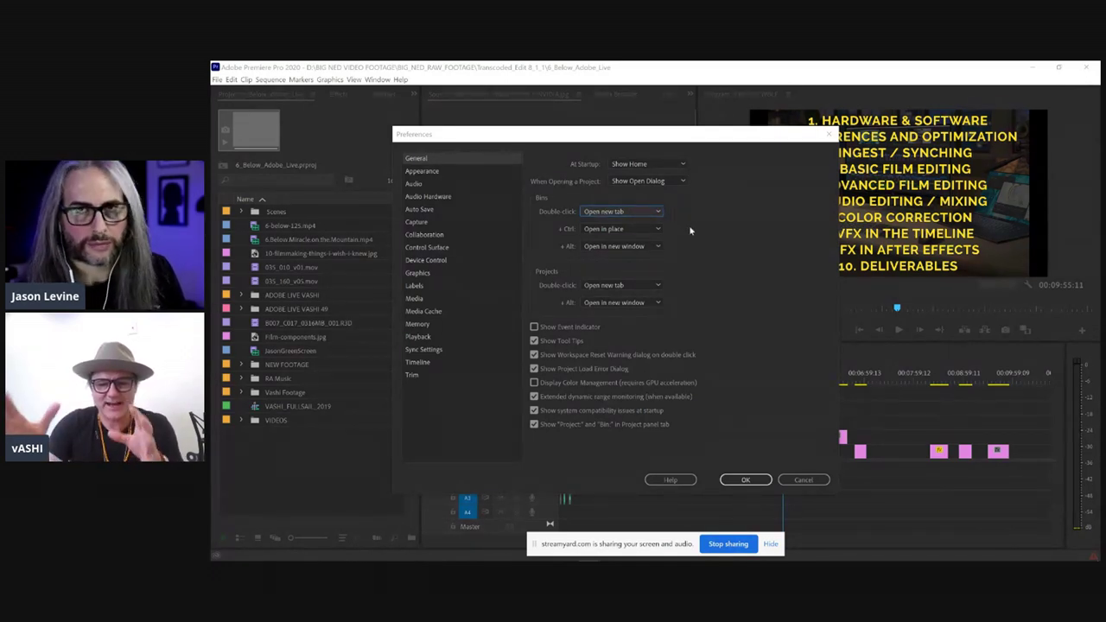
left_click(422, 171)
left_click(573, 174)
mouse_move(571, 176)
left_mouse_down()
mouse_move(542, 174)
mouse_move(584, 172)
left_mouse_up()
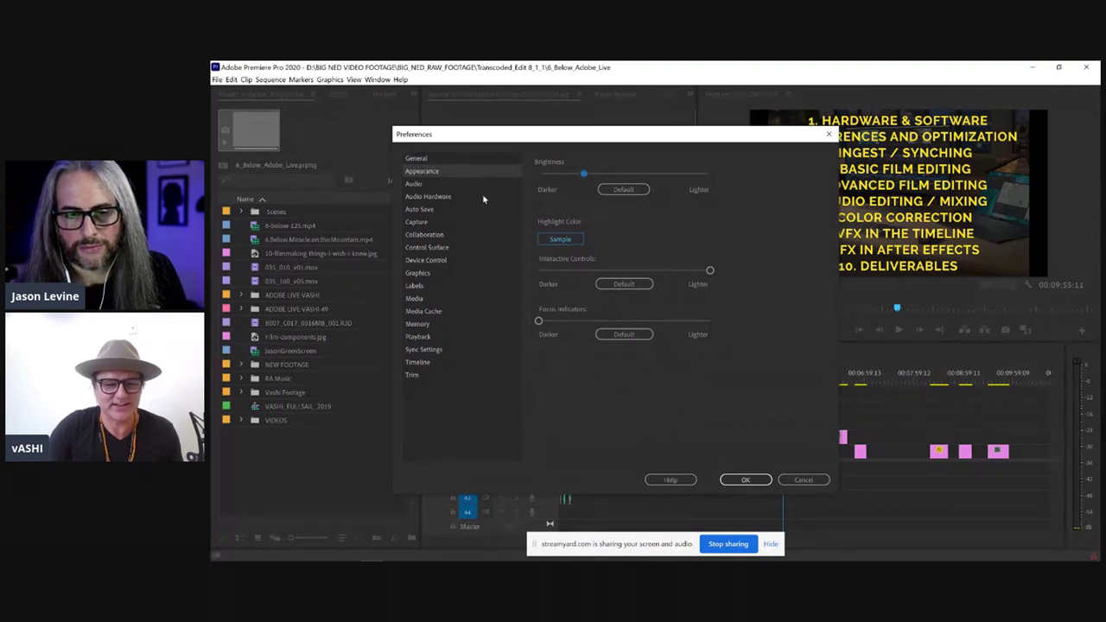
Step: Show the Audio preferences: 1.000 s Automatch Time, 6 dB large volume adjustment
left_click(423, 186)
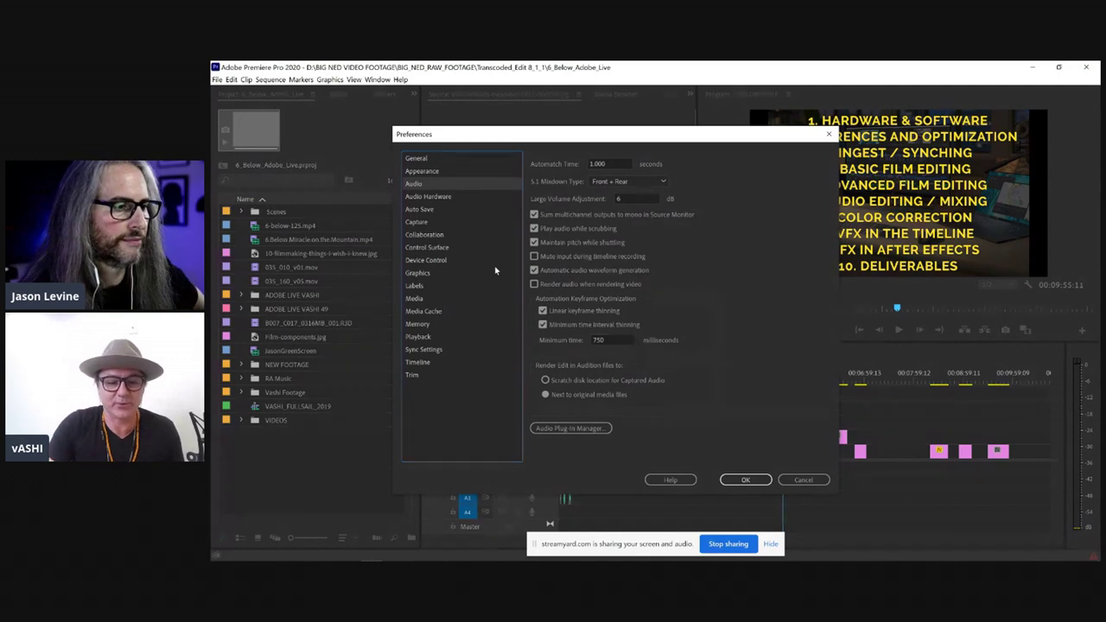
Step: Set Auto Save to save every 5 minutes, then review the Capture options
left_click(440, 199)
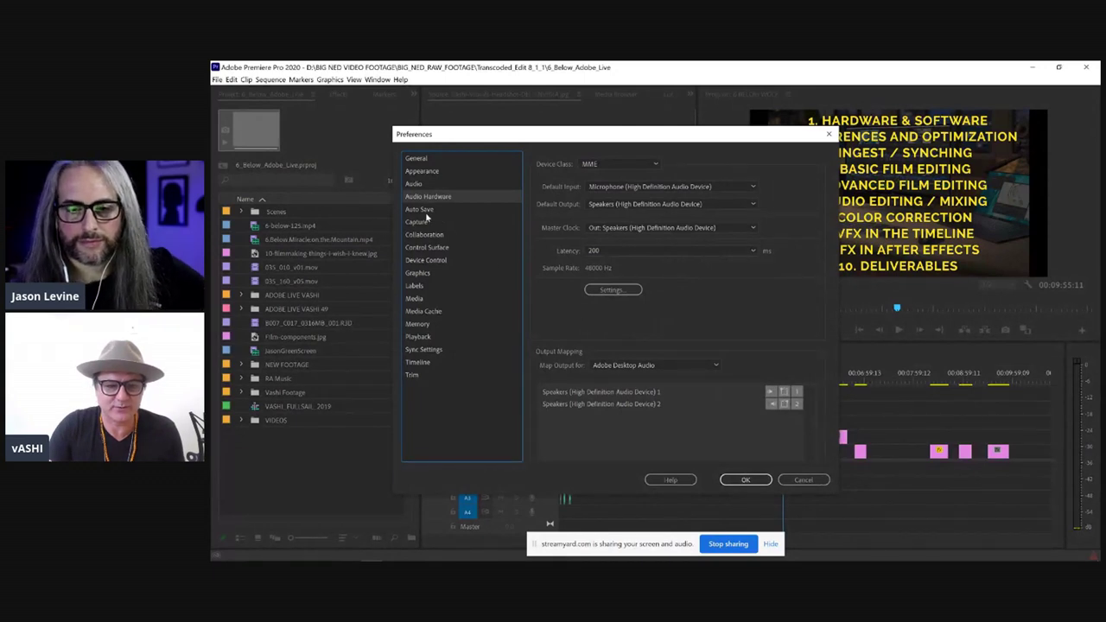
left_click(425, 210)
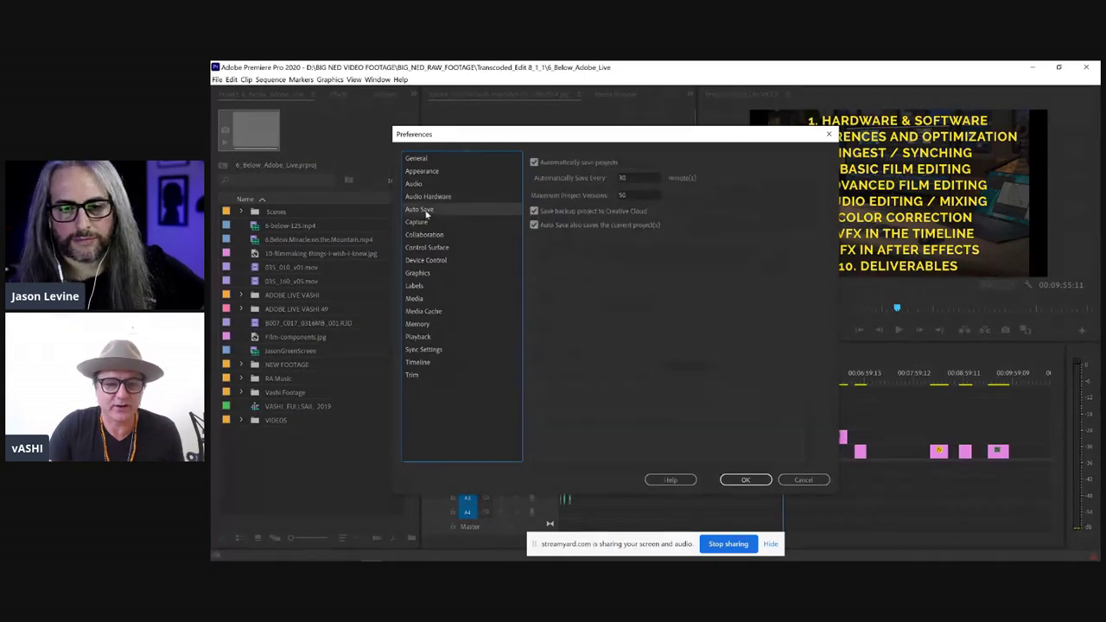
double_click(640, 178)
type("5")
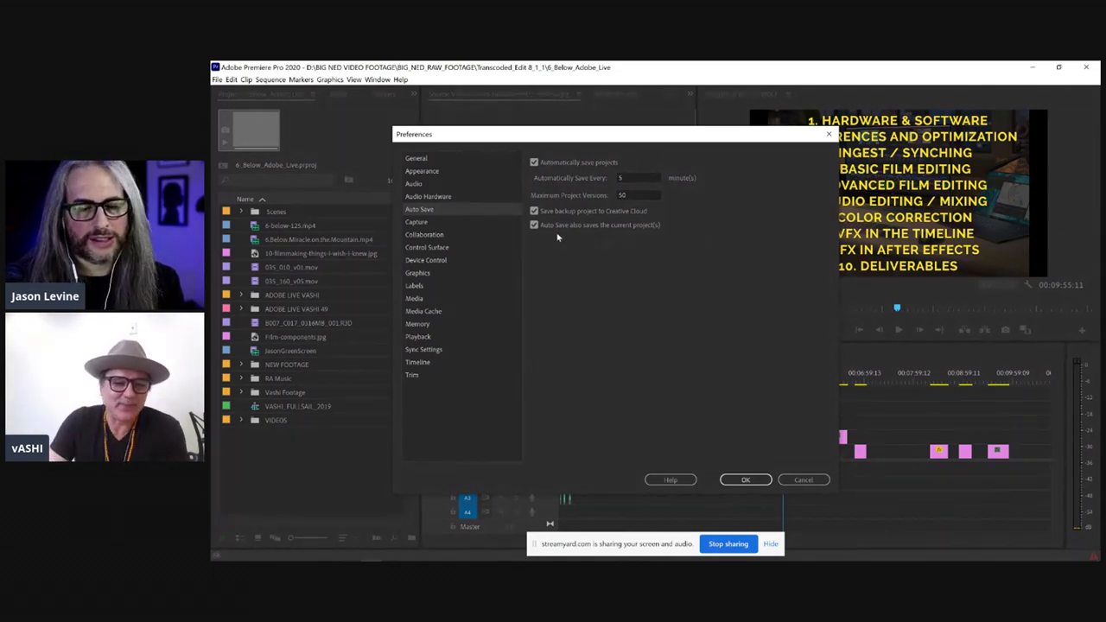
left_click(416, 223)
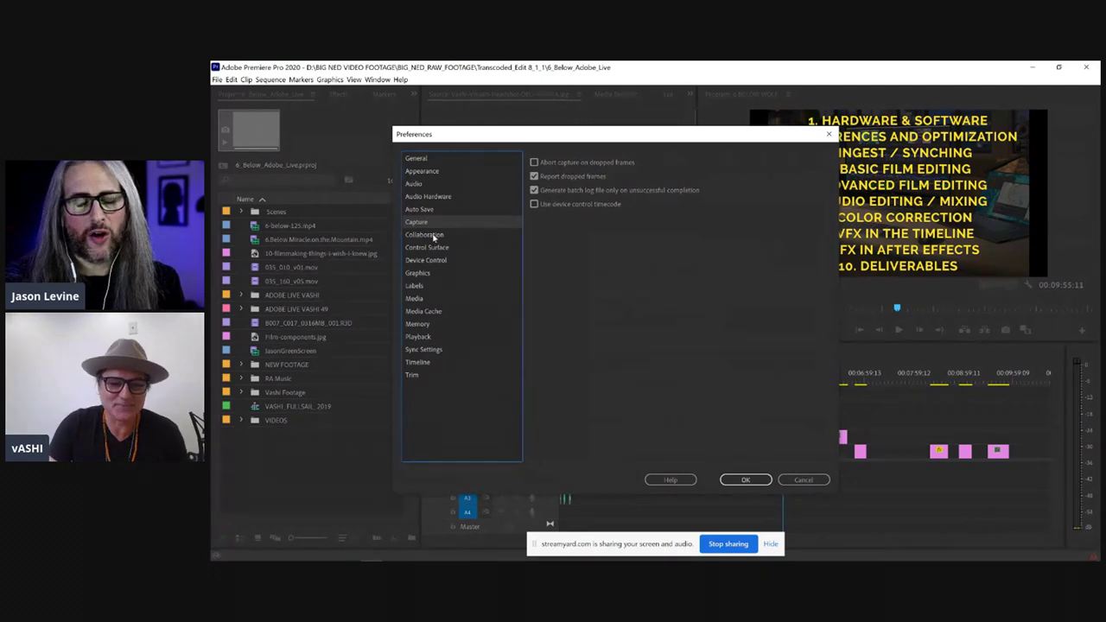
Step: Compare the Collaboration and Capture pages, ending on Collaboration's Team Projects and project locking settings
left_click(433, 235)
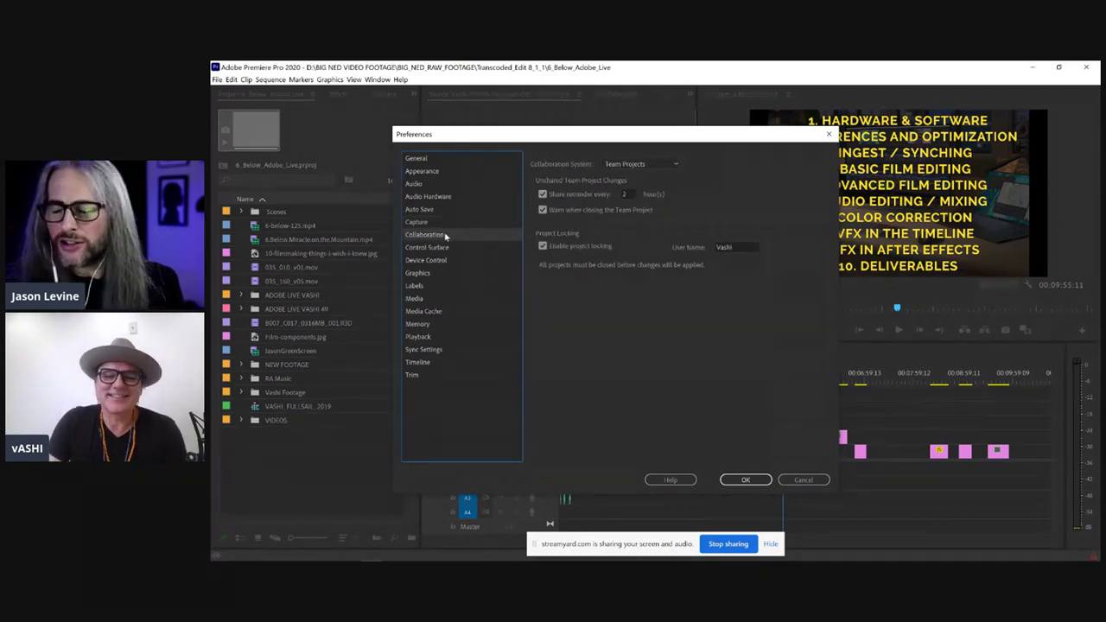
left_click(439, 221)
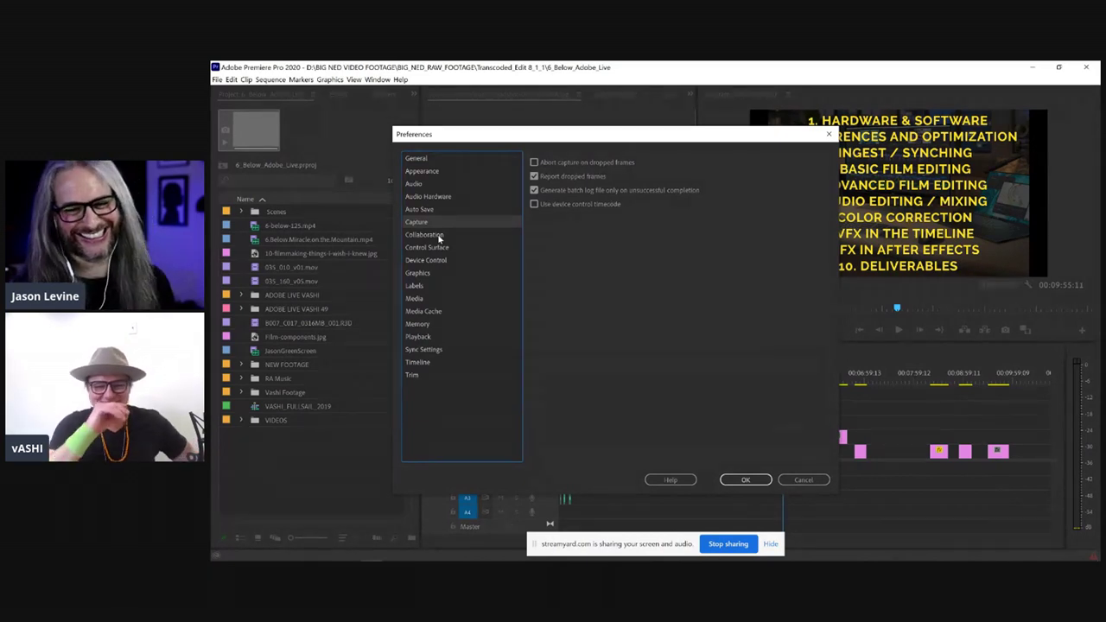
left_click(440, 236)
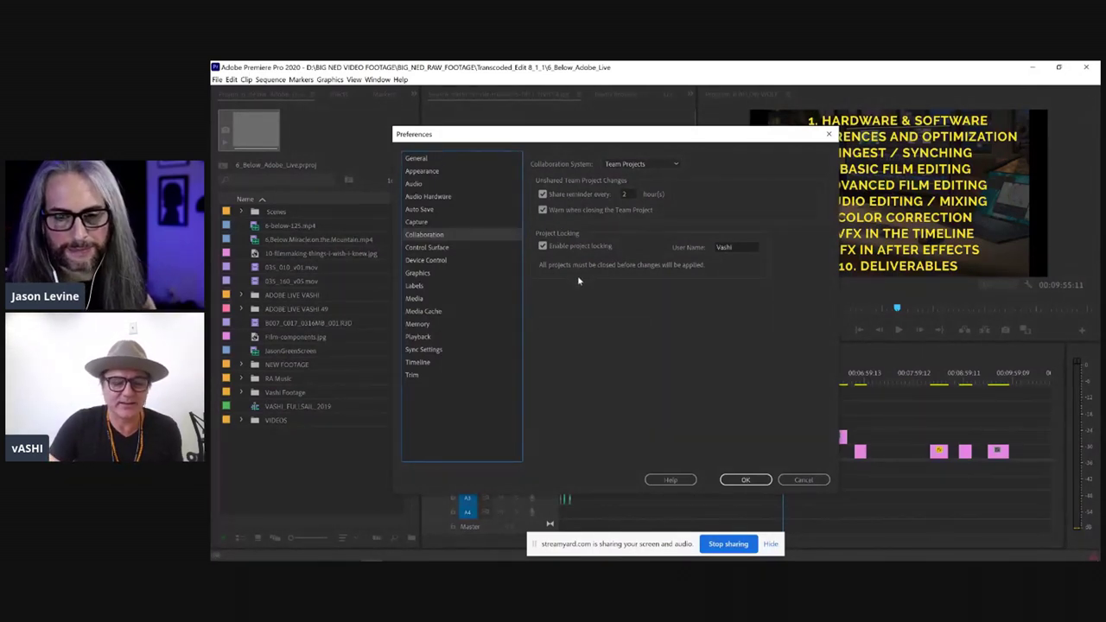
Step: Browse the Control Surface, Device Control, Graphics, Labels and Media preference categories
left_click(437, 249)
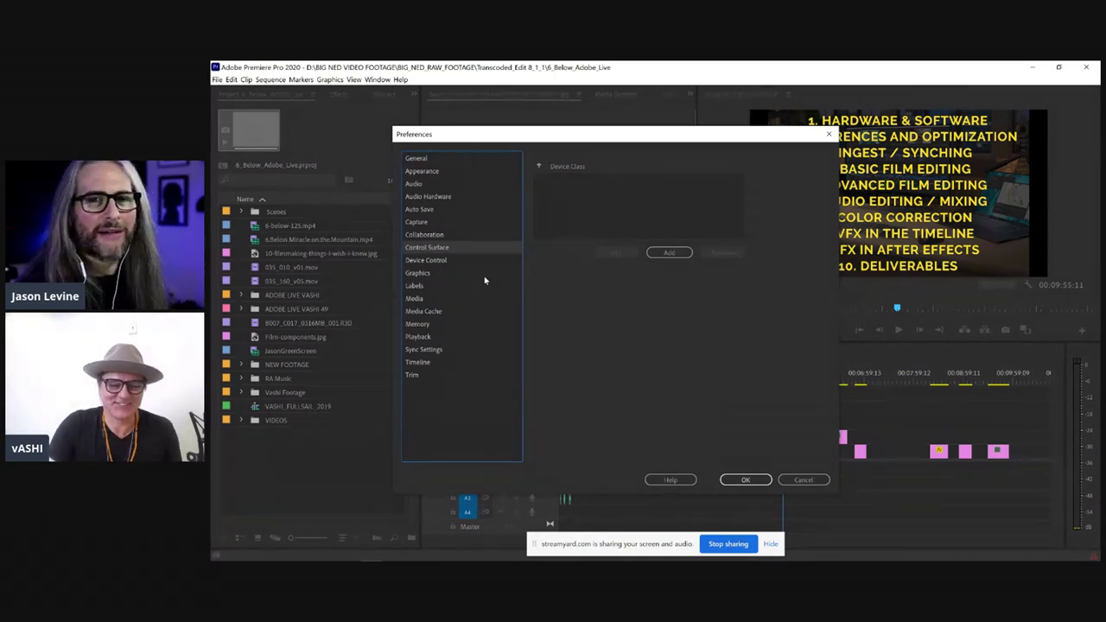
left_click(434, 264)
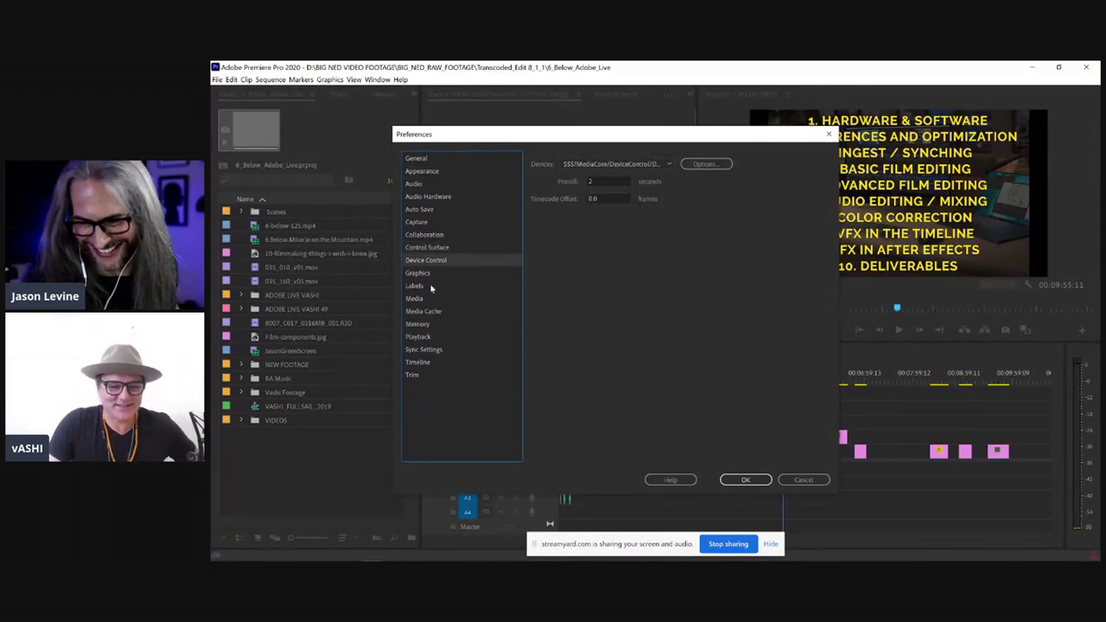
left_click(436, 273)
left_click(420, 286)
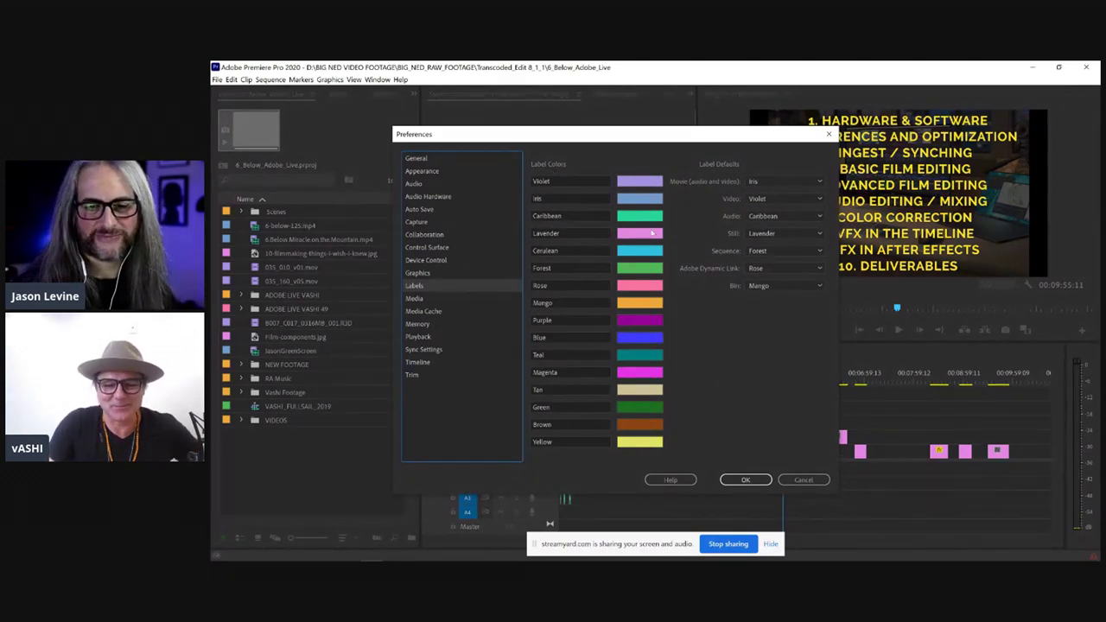
left_click(424, 299)
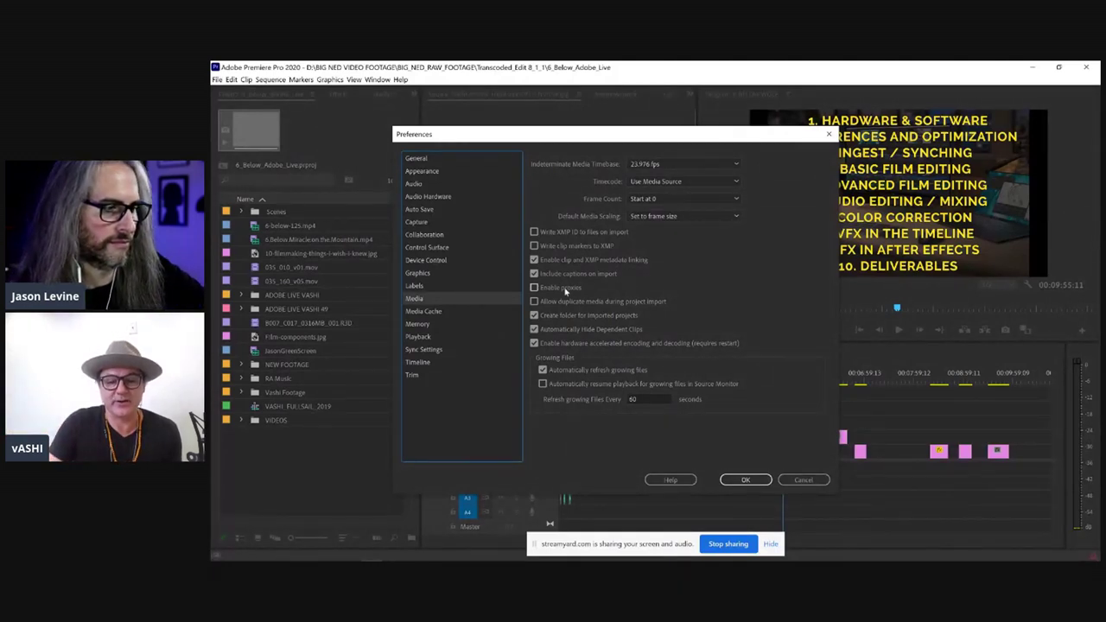
Step: Check Enable proxies in the Media preferences
left_click(534, 287)
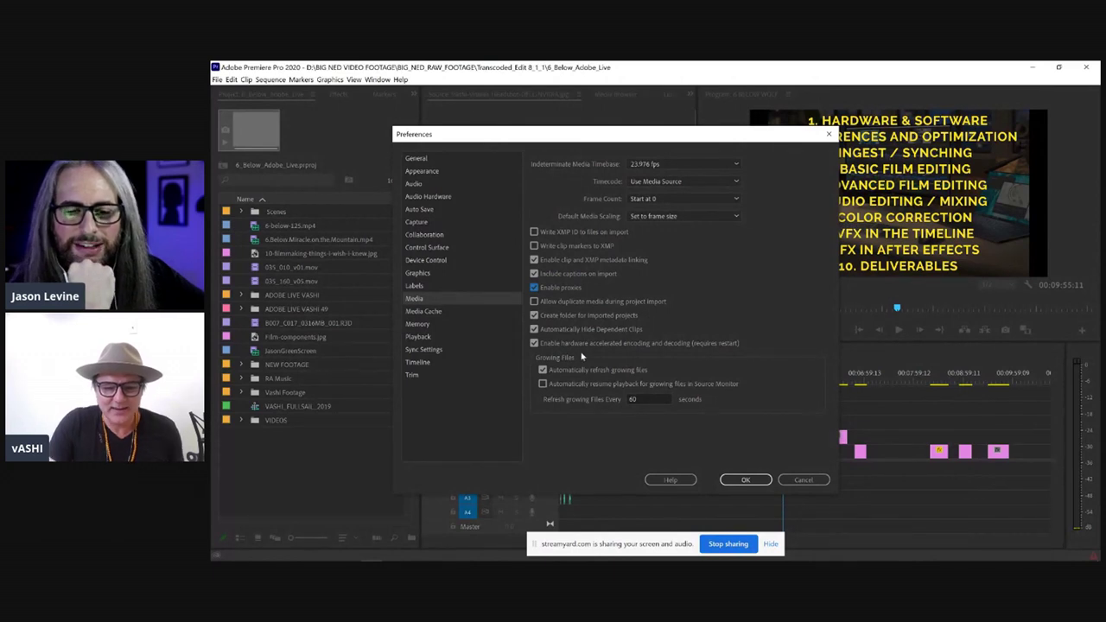
Step: Show the Media Cache preferences with cache files and database on D:\
left_click(427, 312)
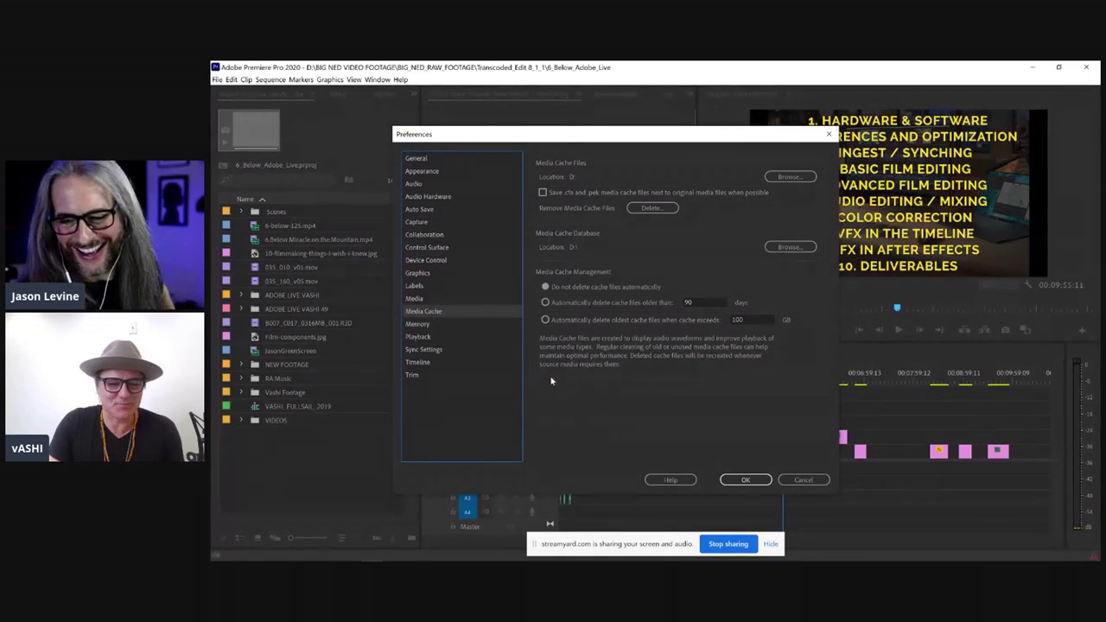
Step: Show the Memory preferences: 128 GB installed, 12 GB reserved for other applications
left_click(415, 324)
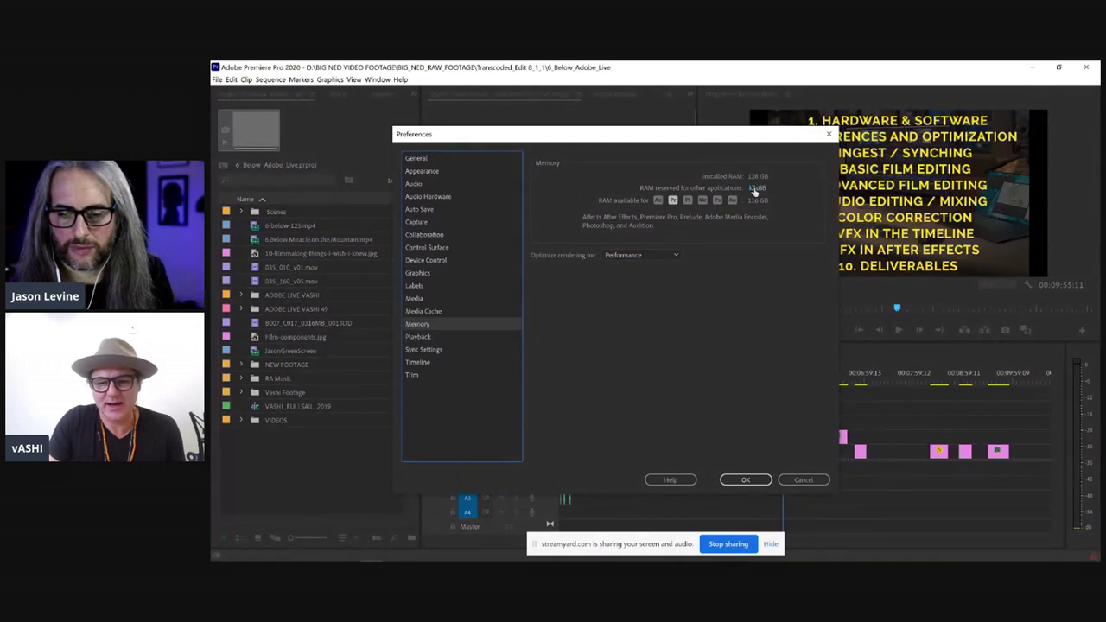
Step: Keep rendering optimized for Performance and 12 GB of RAM reserved for other applications
left_click(753, 188)
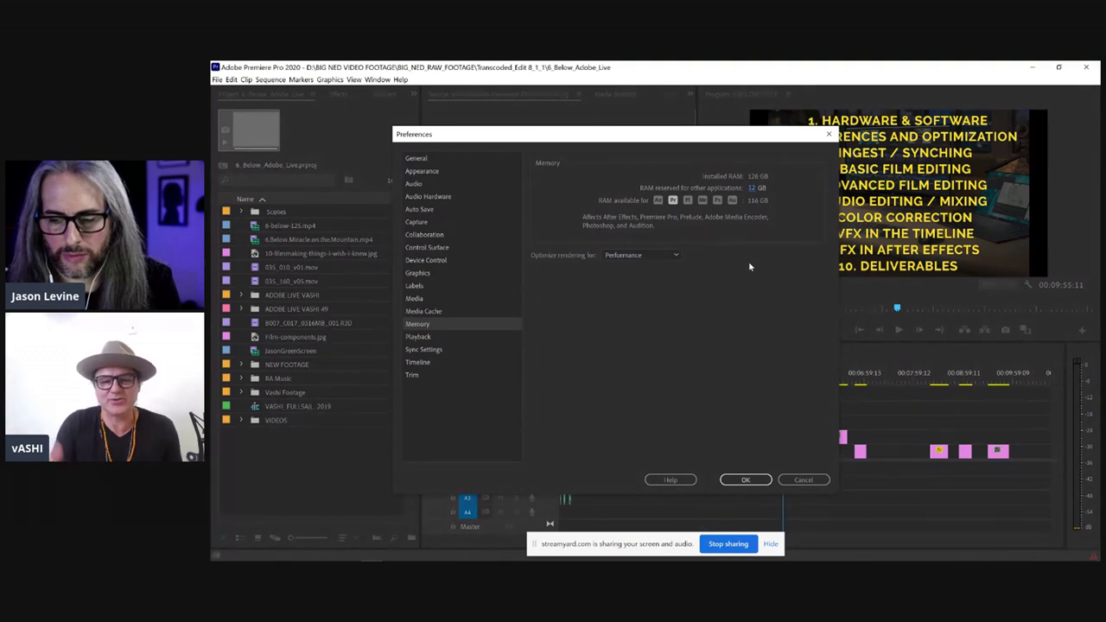
left_click(633, 255)
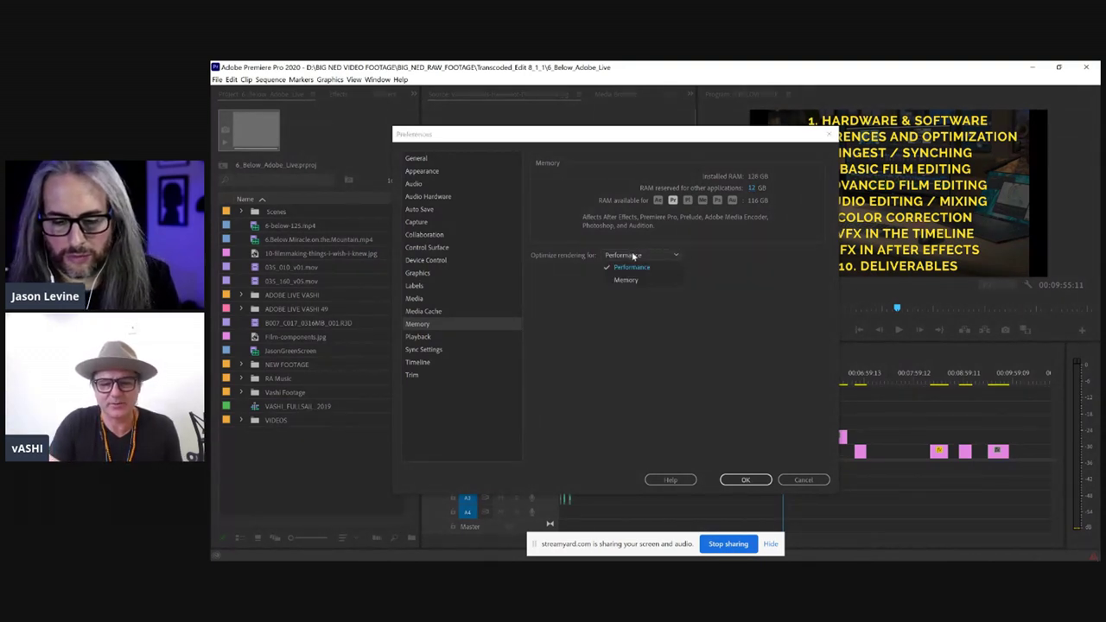
left_click(632, 268)
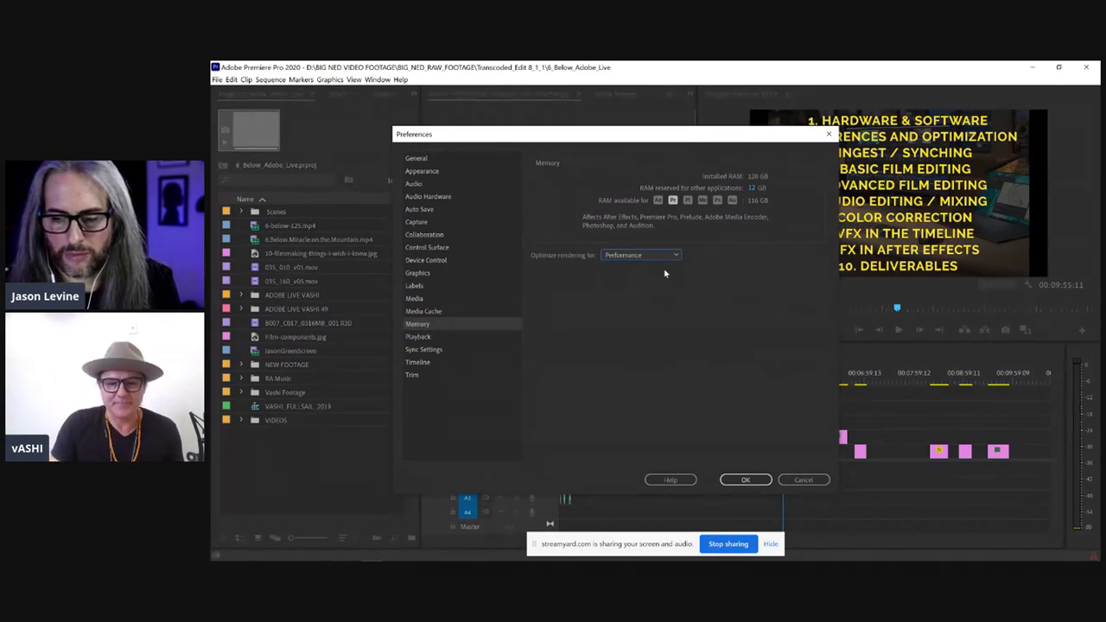
mouse_move(752, 188)
left_mouse_down()
mouse_move(855, 187)
mouse_move(734, 187)
left_mouse_up()
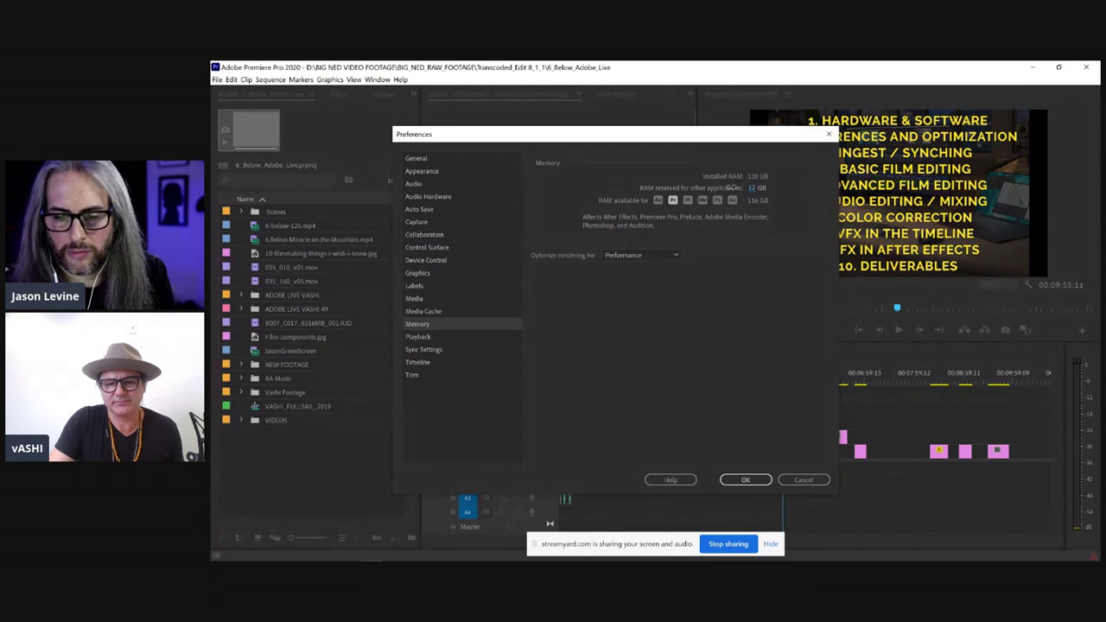
Step: Step through the Playback, Sync Settings and Timeline preference categories
left_click(419, 336)
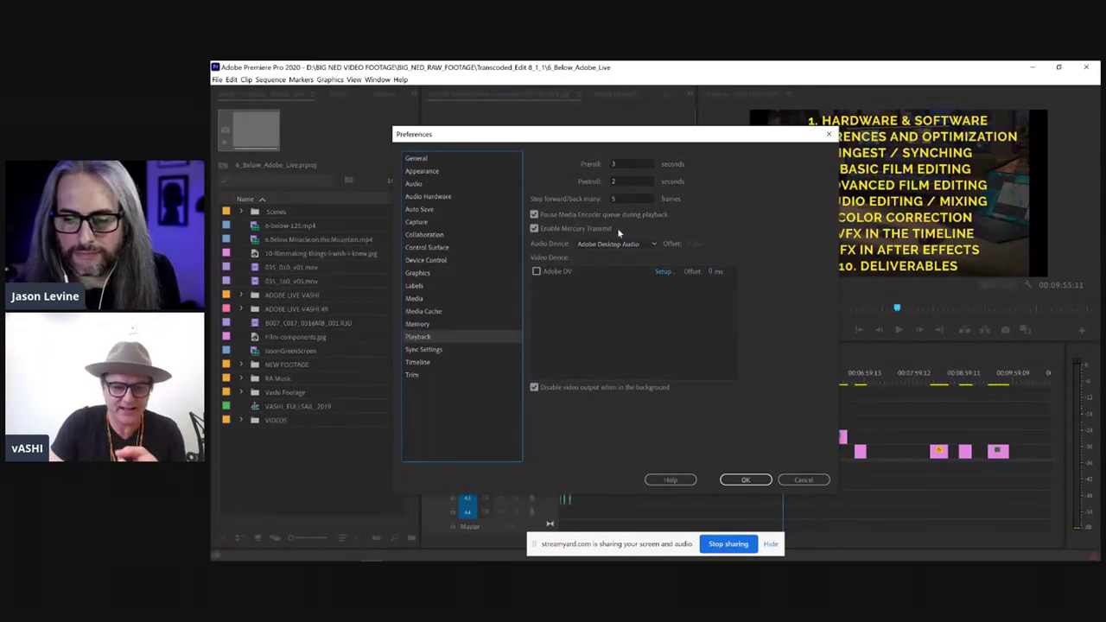
left_click(441, 351)
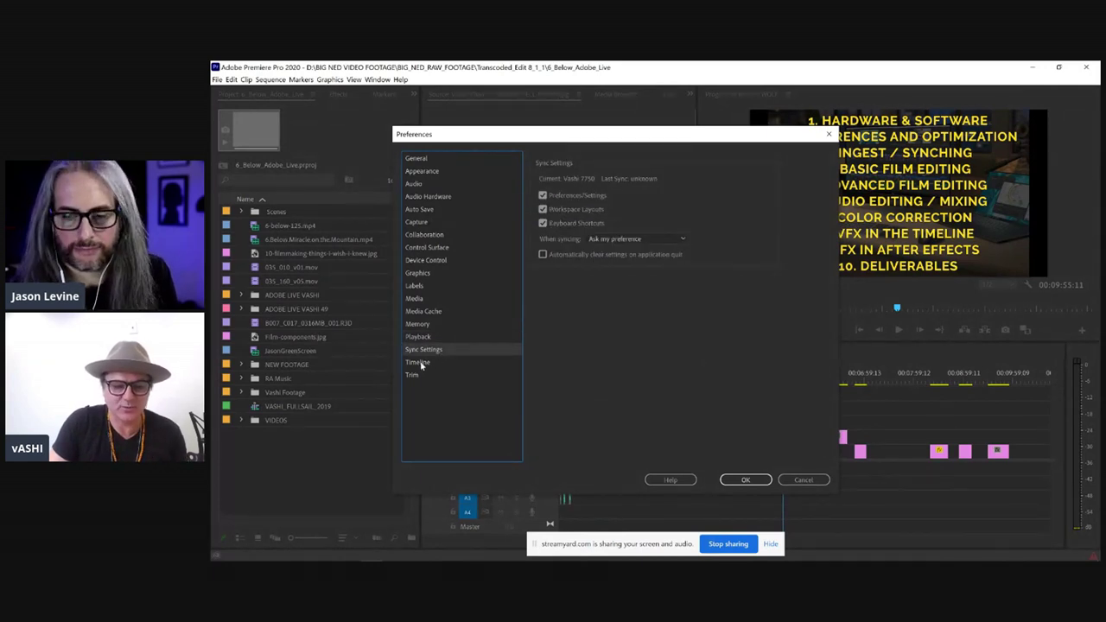
left_click(422, 363)
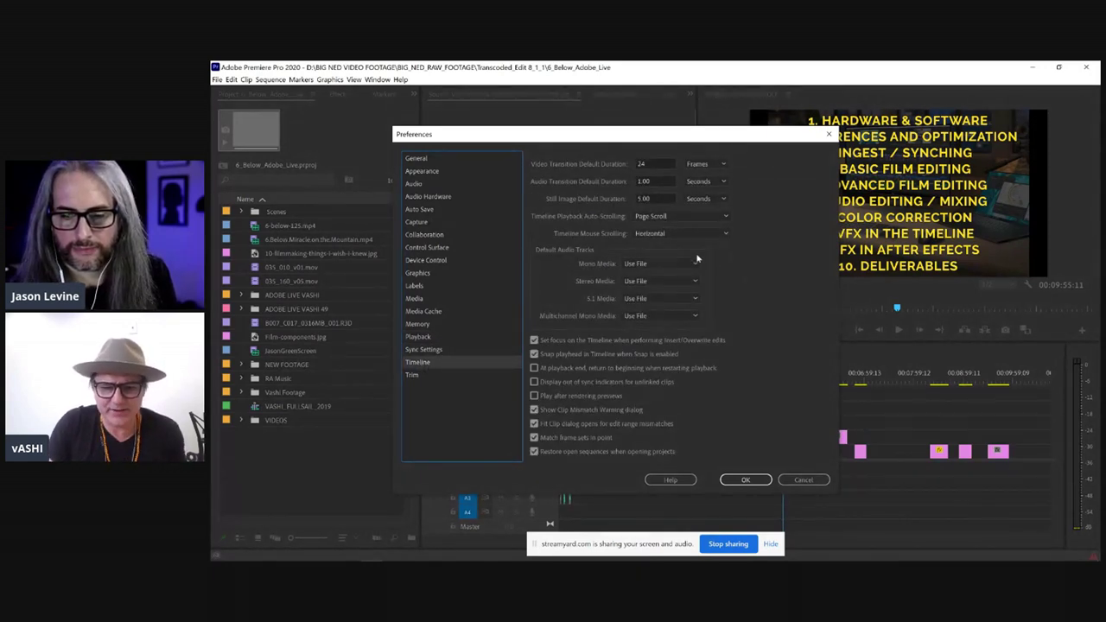
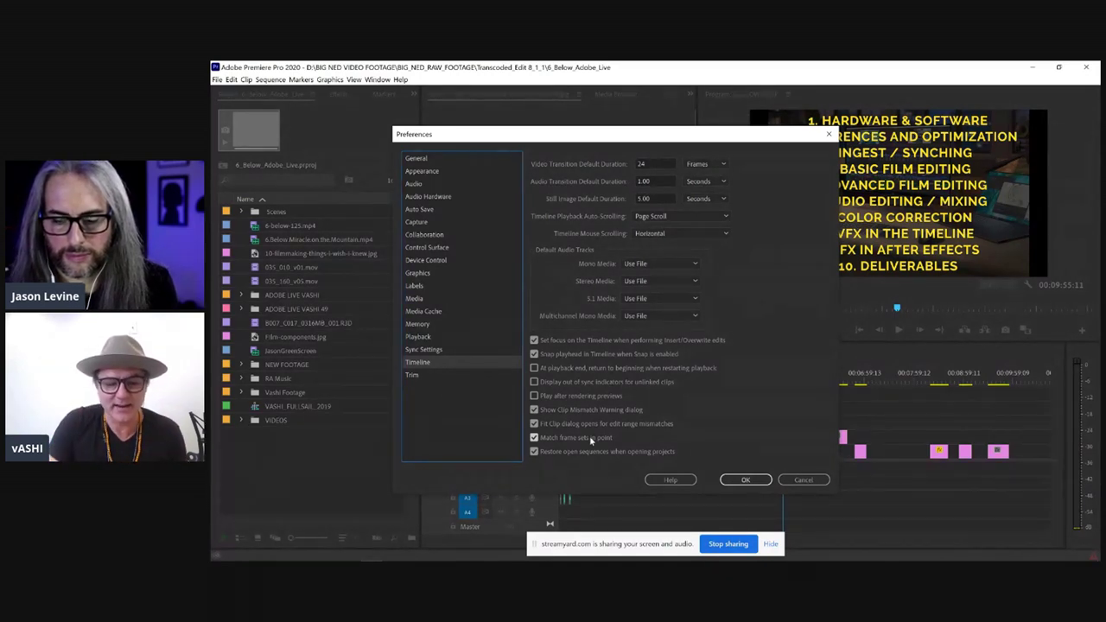
Step: Show the Trim category in Preferences, then close the Preferences dialog
left_click(418, 377)
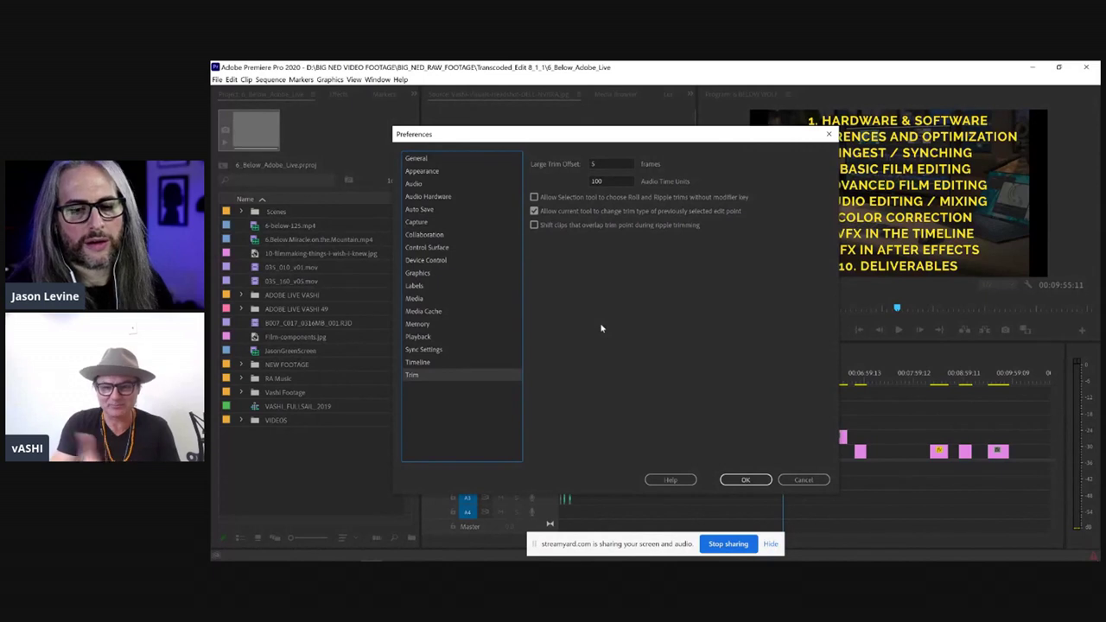
left_click(744, 479)
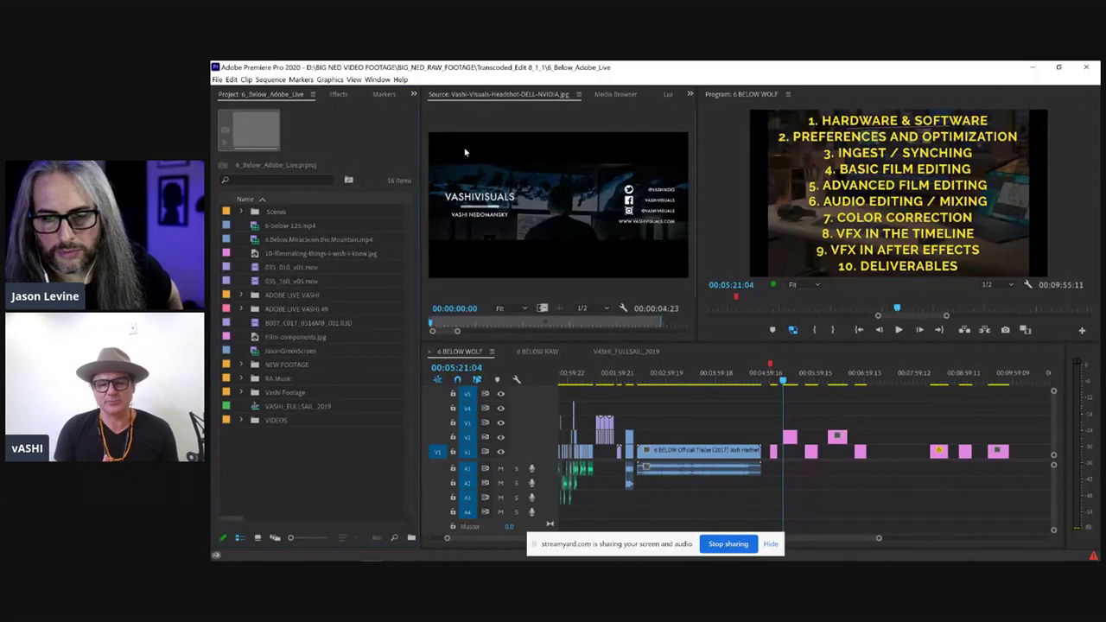
Step: Open the Import dialog, browsing the PORCUPINE 128 (H:) drive
double_click(280, 478)
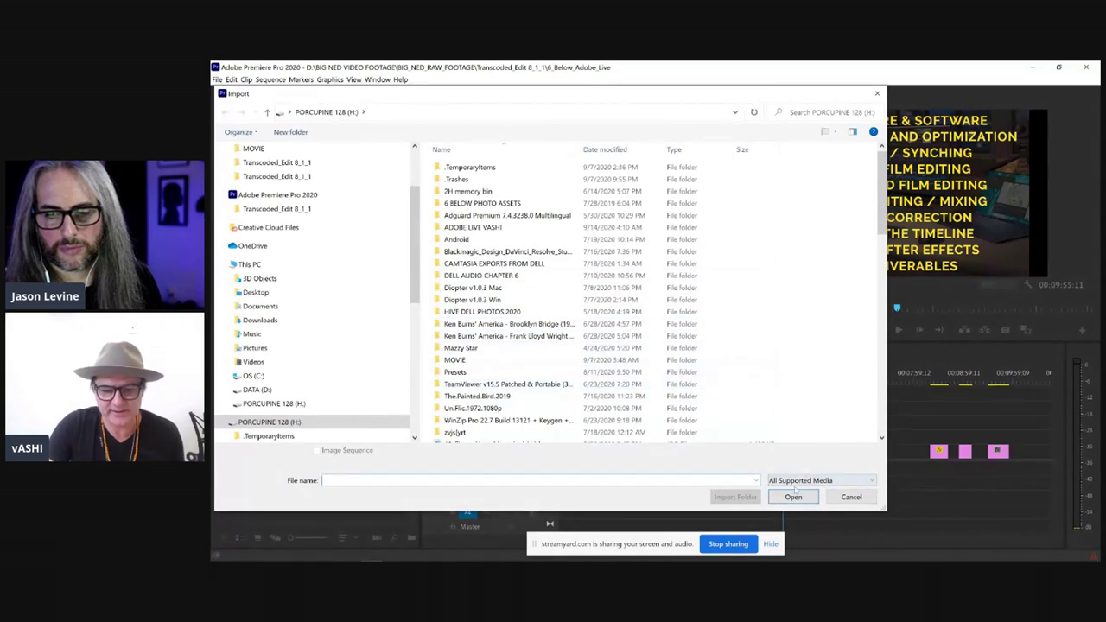
left_click(851, 496)
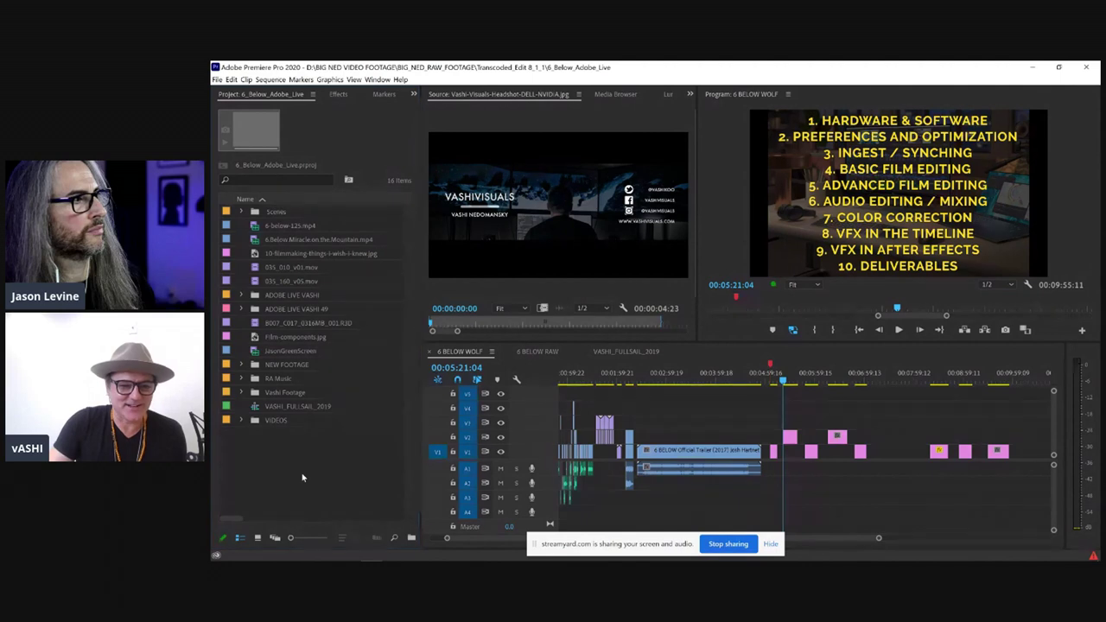
left_click(217, 78)
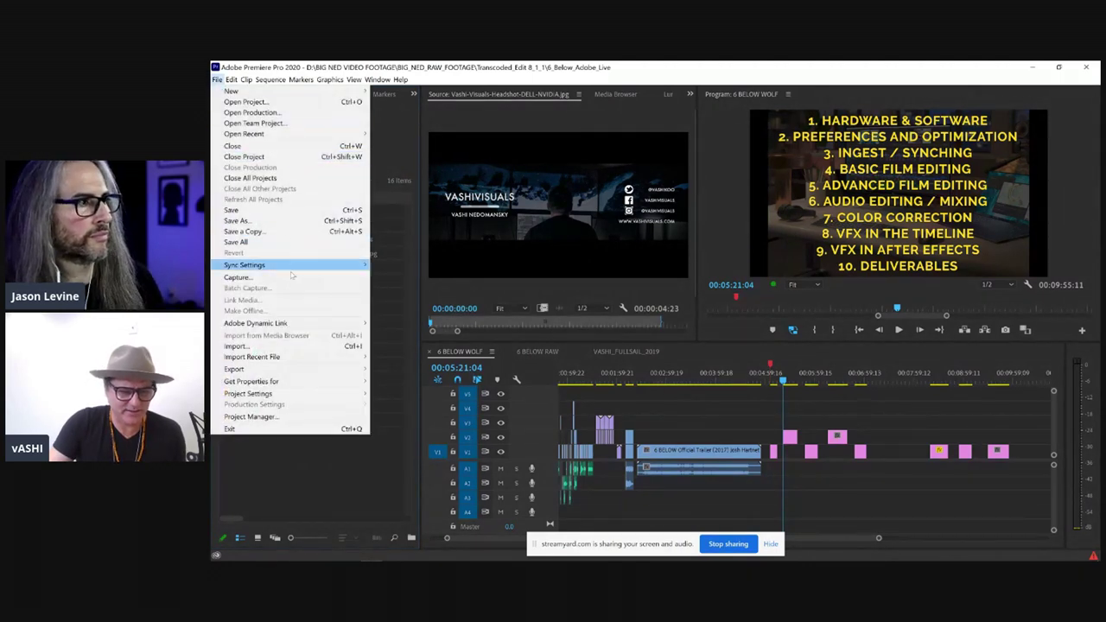
left_click(251, 349)
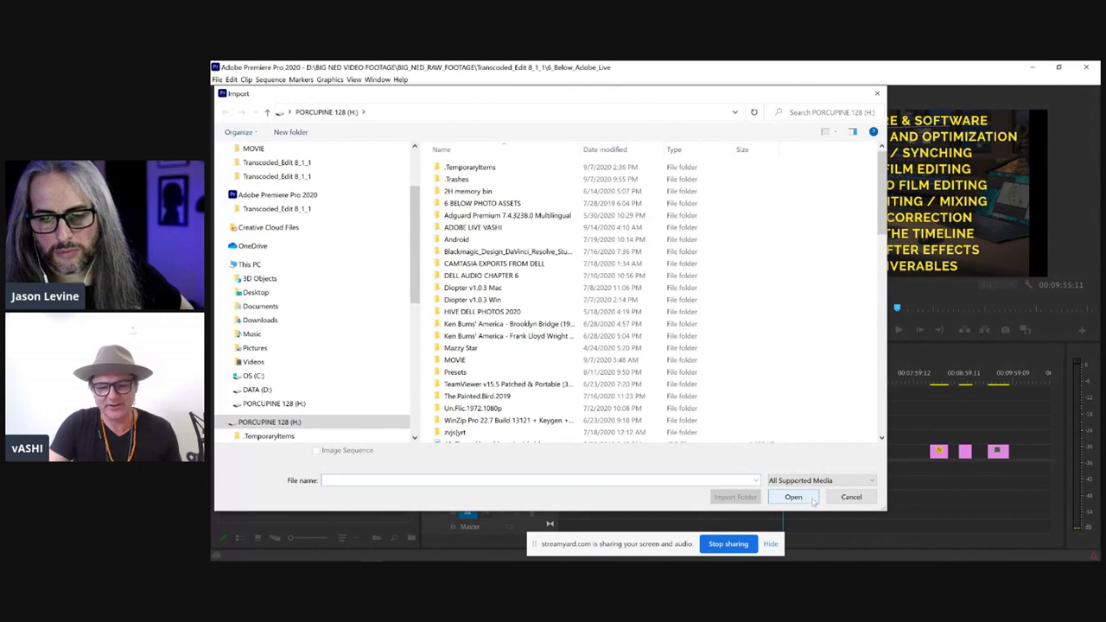
left_click(846, 496)
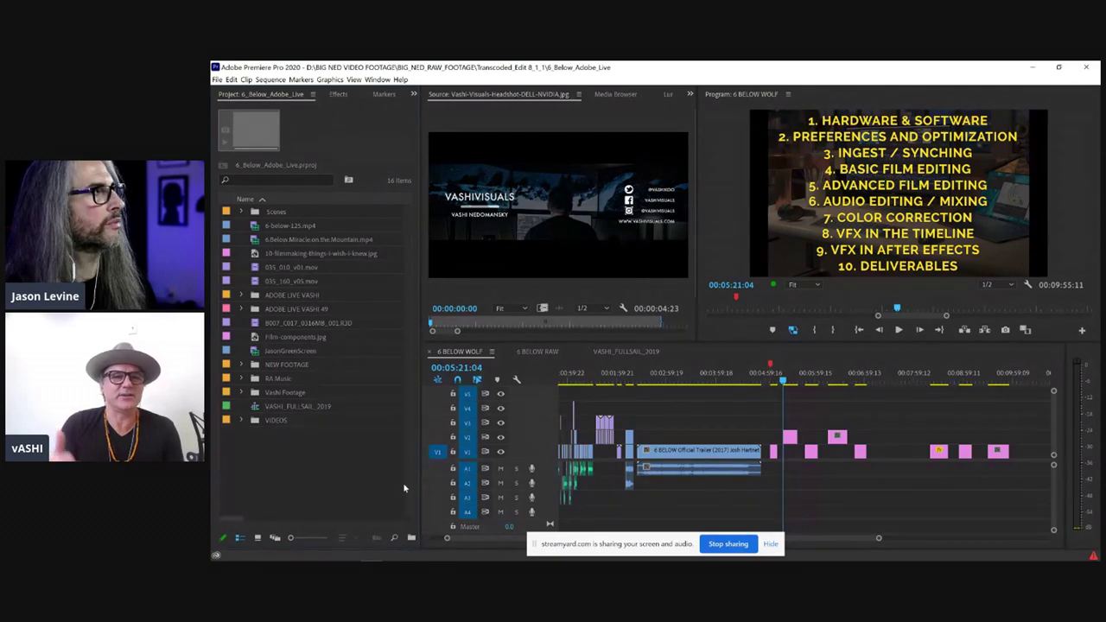
key("alt+Tab")
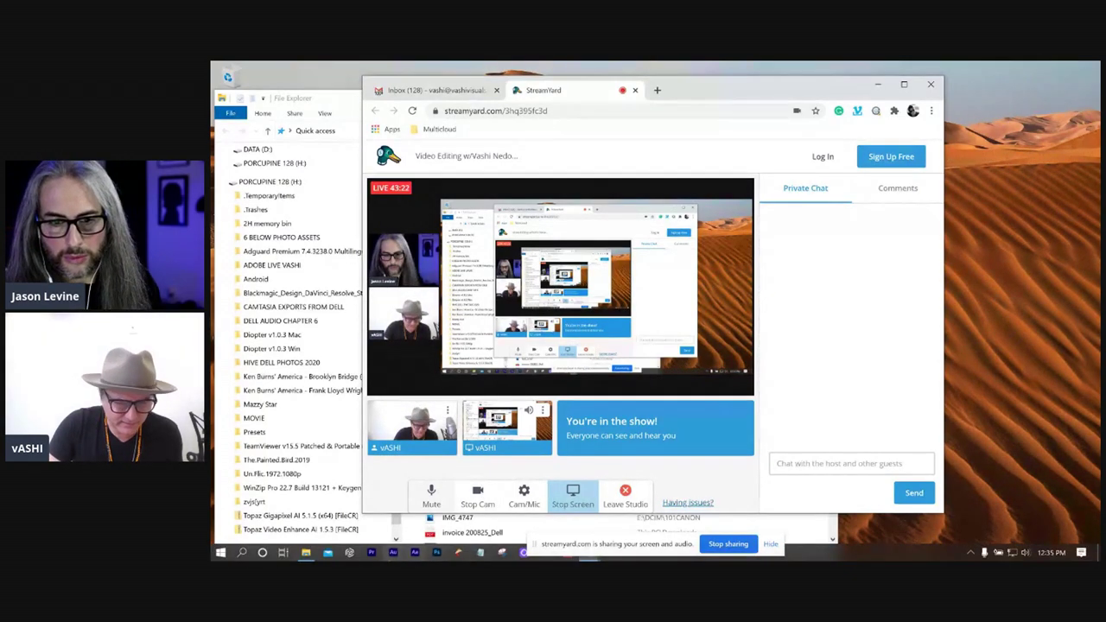
Step: Bring the empty Premiere Pro 2020 window back to the front
left_click(372, 553)
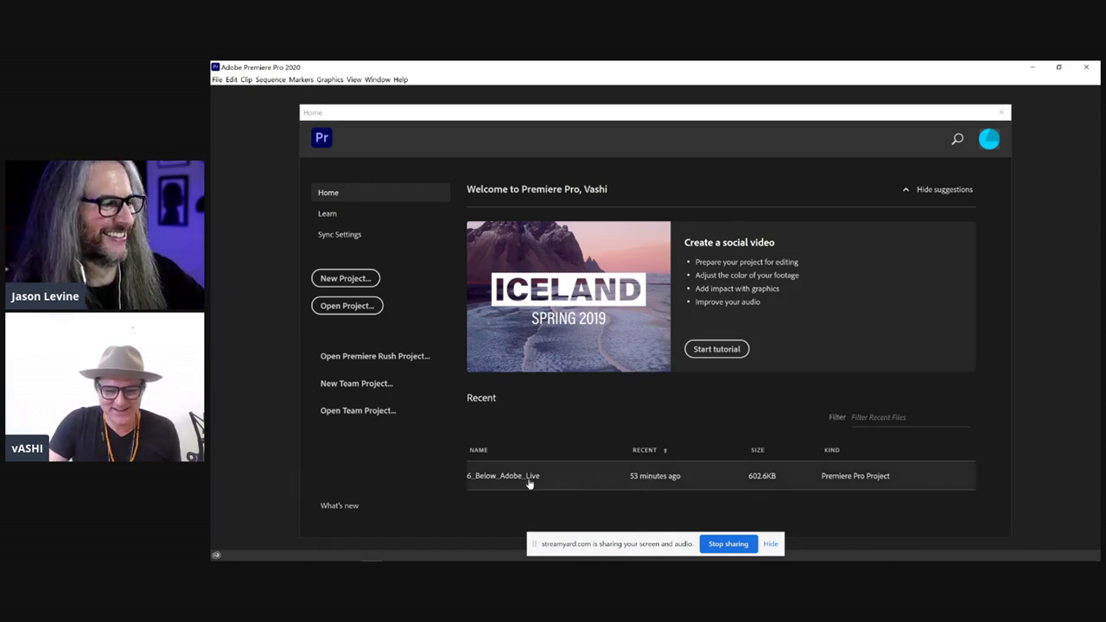
Step: Reopen 6_Below_Adobe_Live and list BIG_NED_RAW_FOOTAGE in the Media Browser
left_click(518, 475)
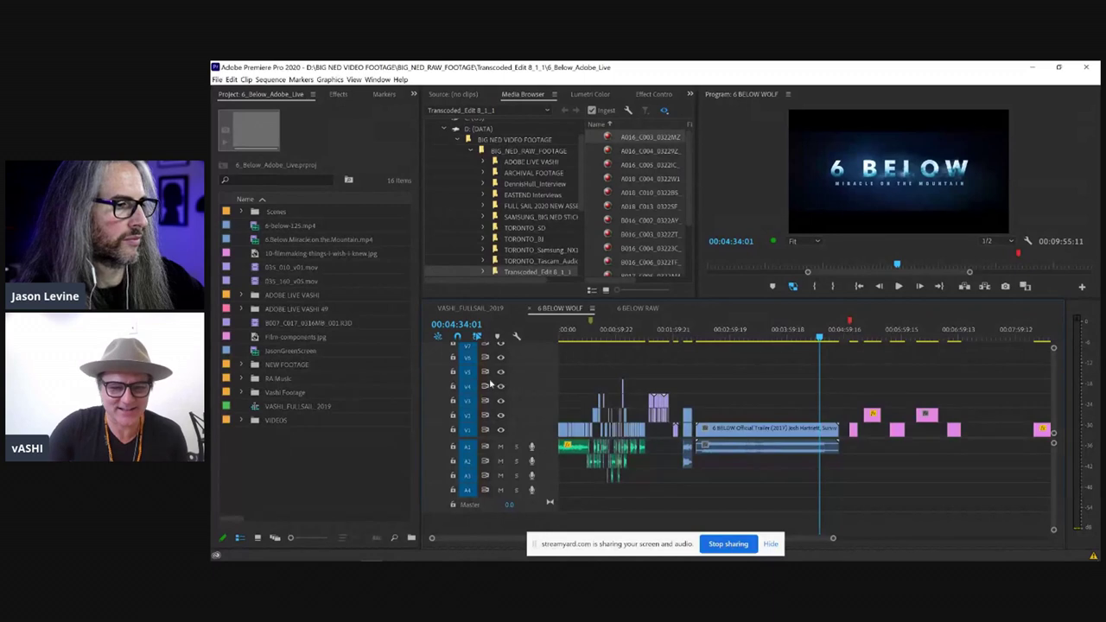
left_click(529, 151)
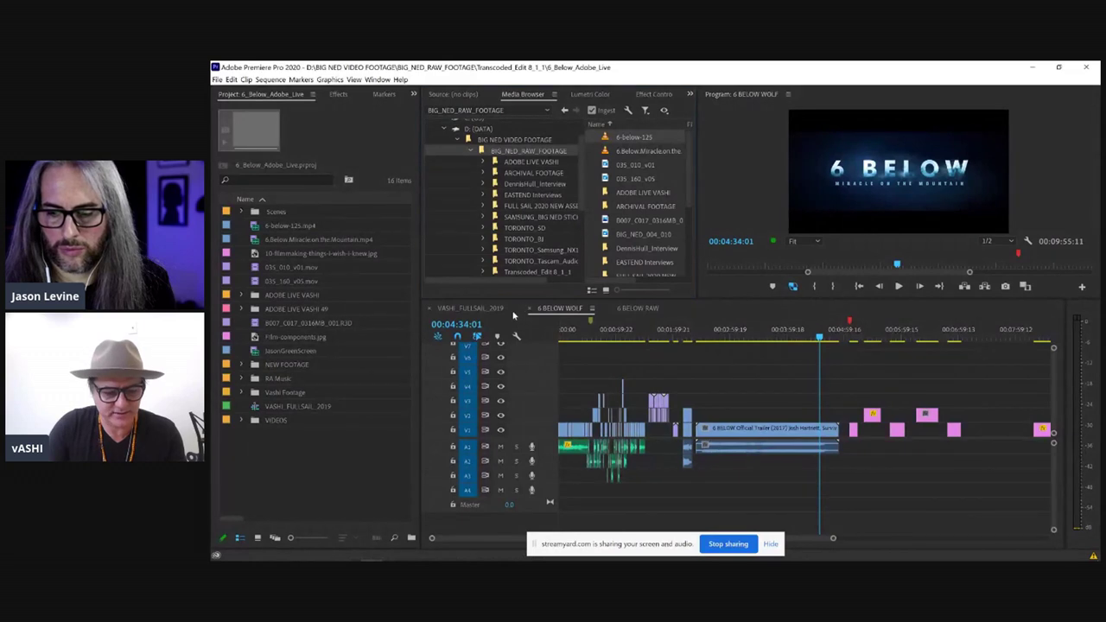
Step: Toggle Media Browser and Timeline full-window, adjusting track heights and timeline zoom to fit
key("grave")
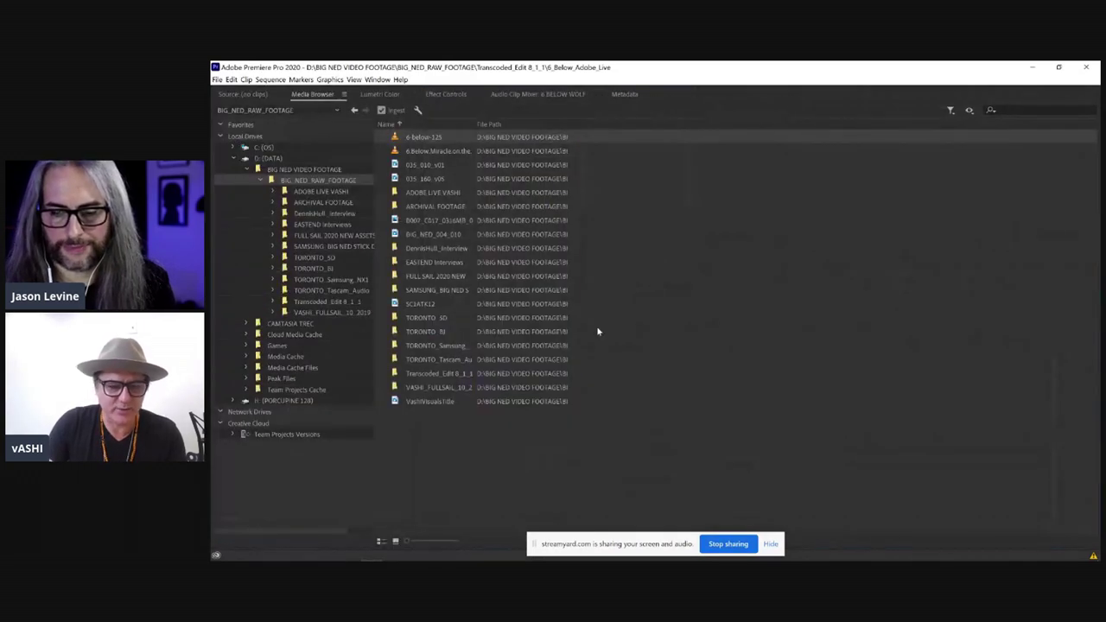
key("grave")
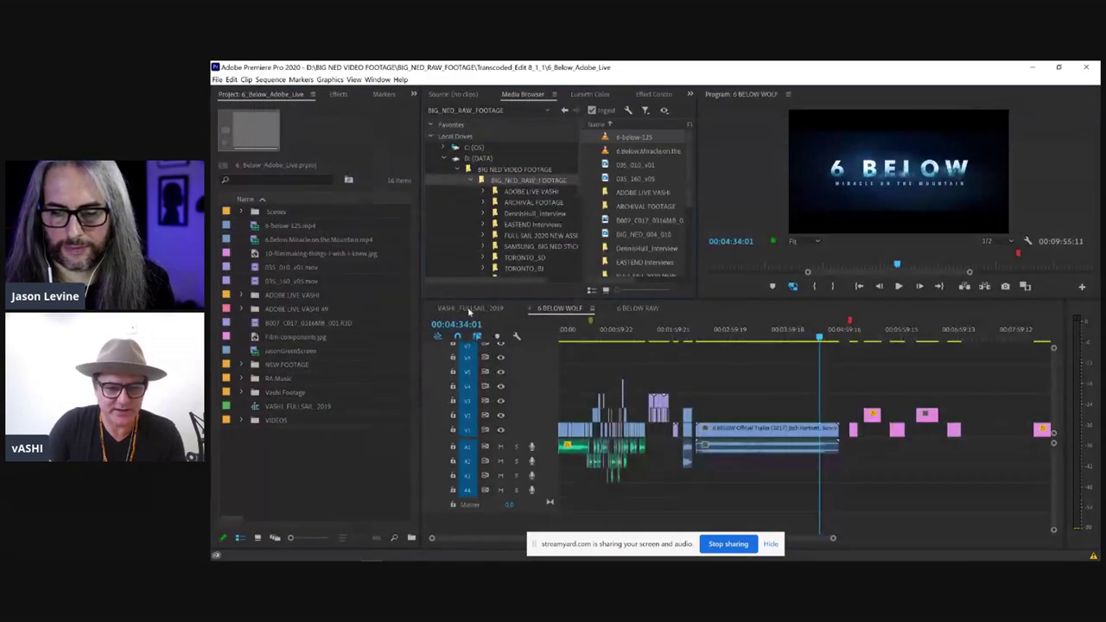
key("grave")
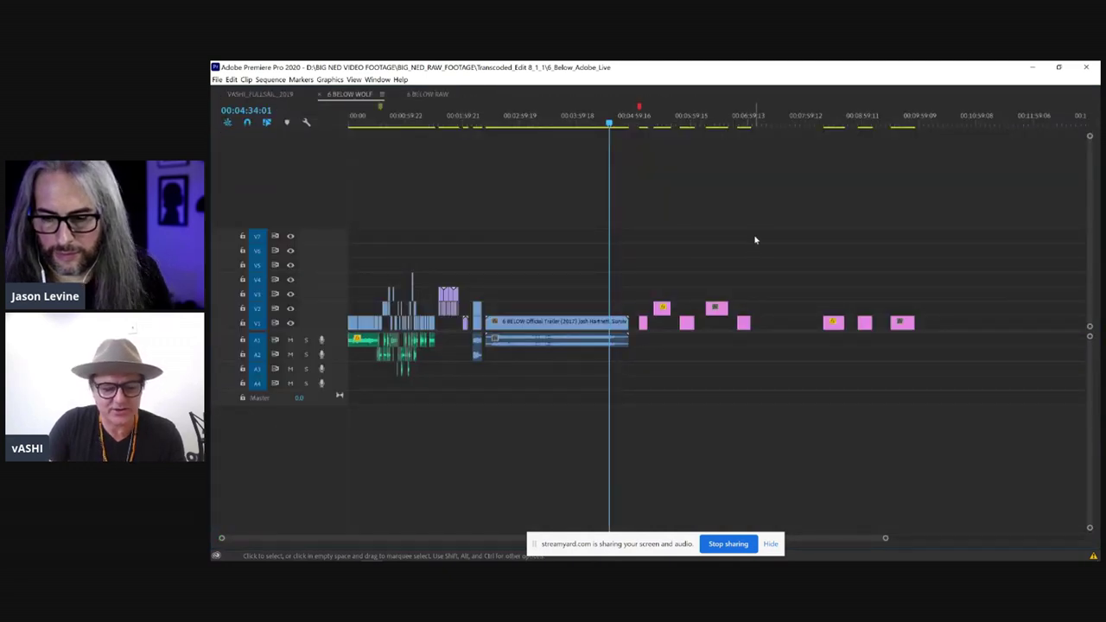
key("shift+equal")
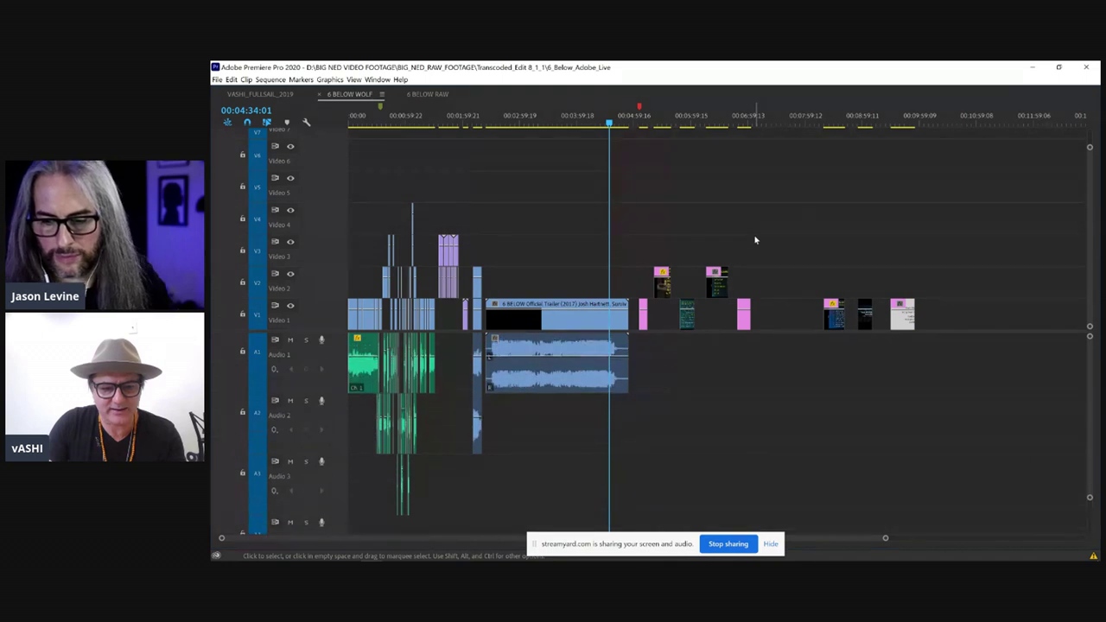
key("equal")
key("minus")
key("equal")
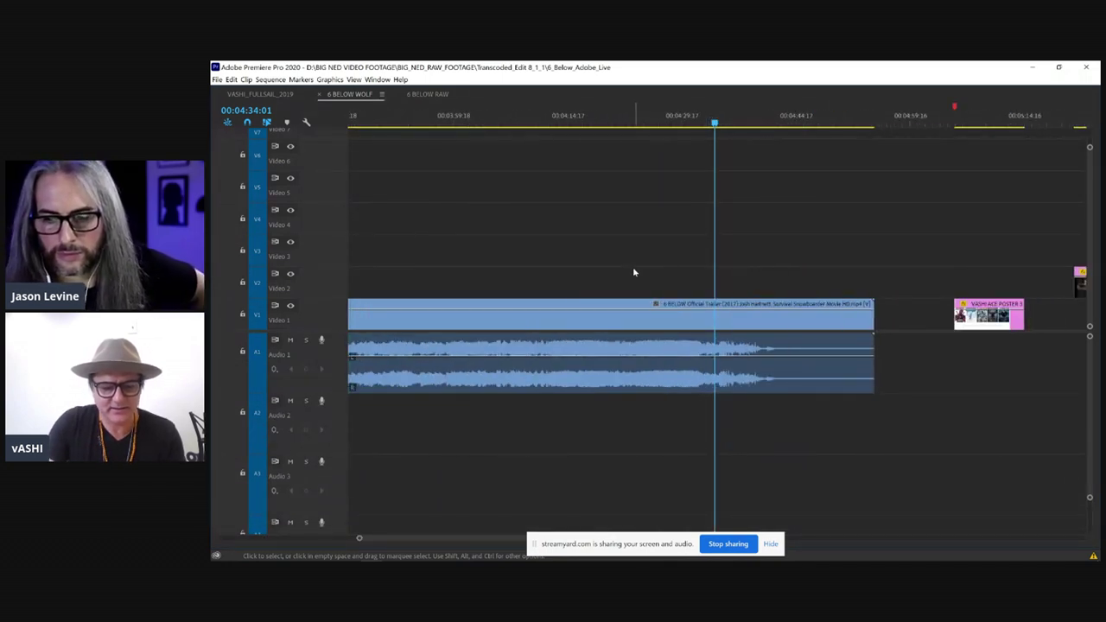
key("grave")
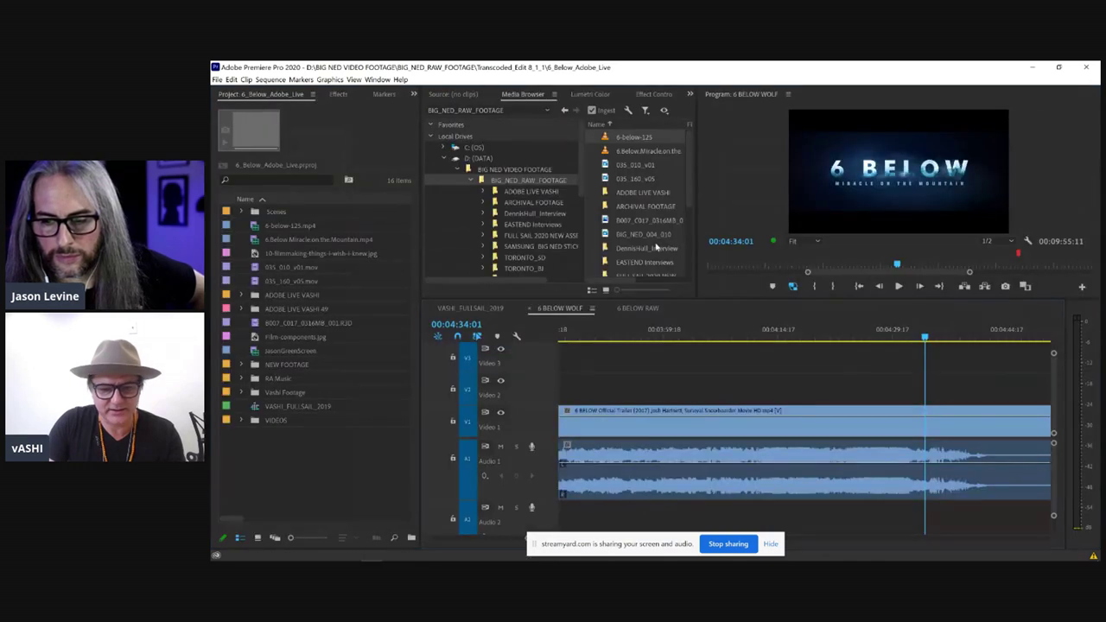
key("shift+minus")
key("backslash")
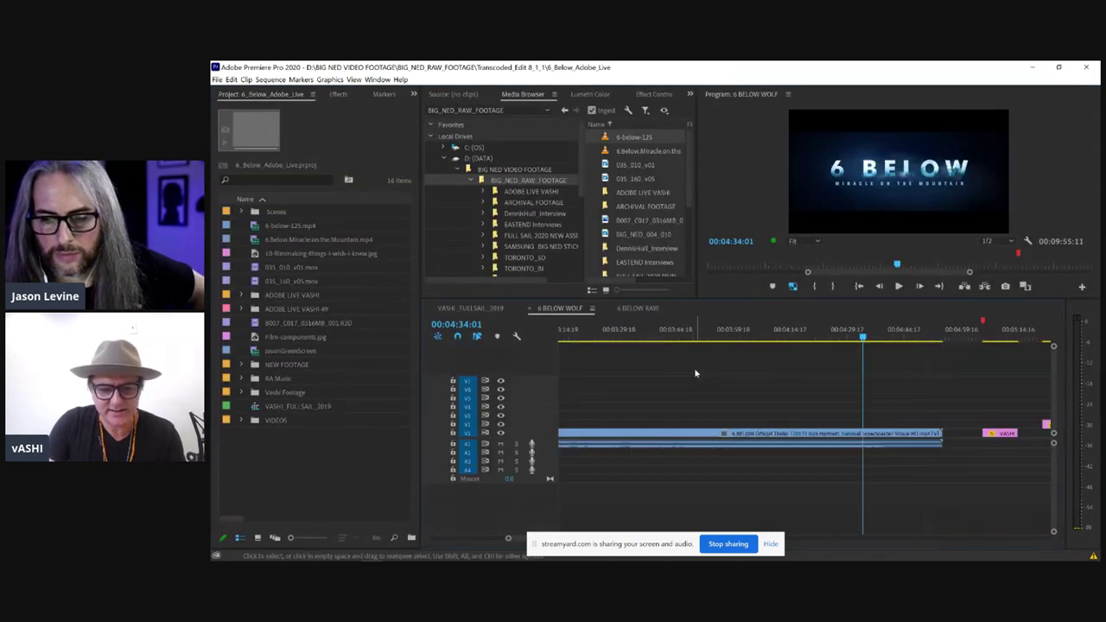
Step: Select VASHI_FULLSAIL_2019, toggle Project and Program panels full-window, then maximize the Media Browser
left_click(389, 405)
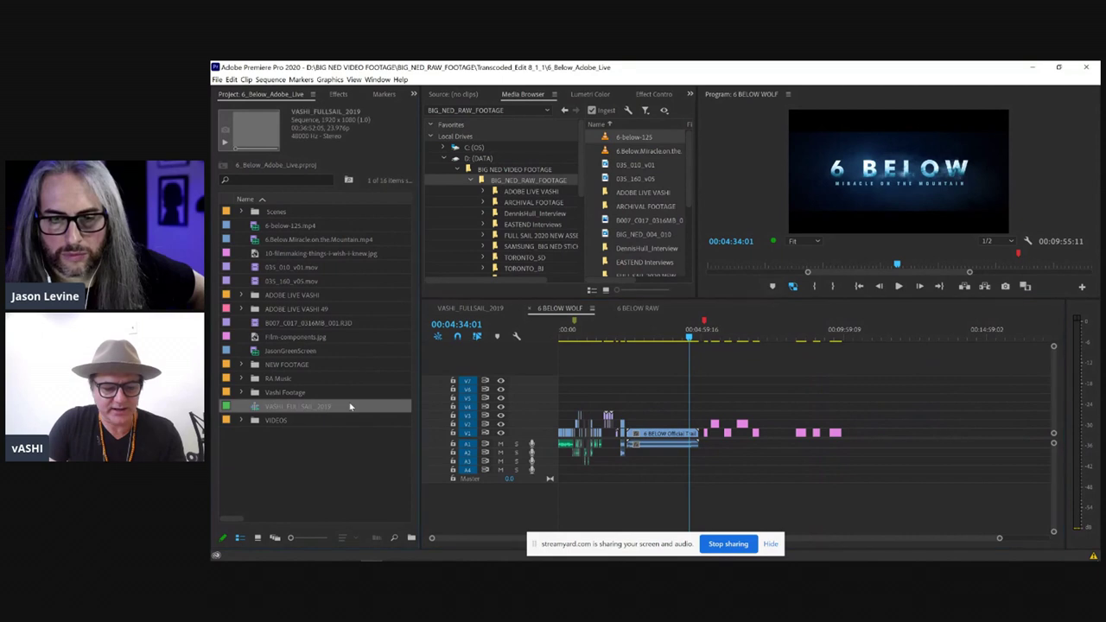
key("grave")
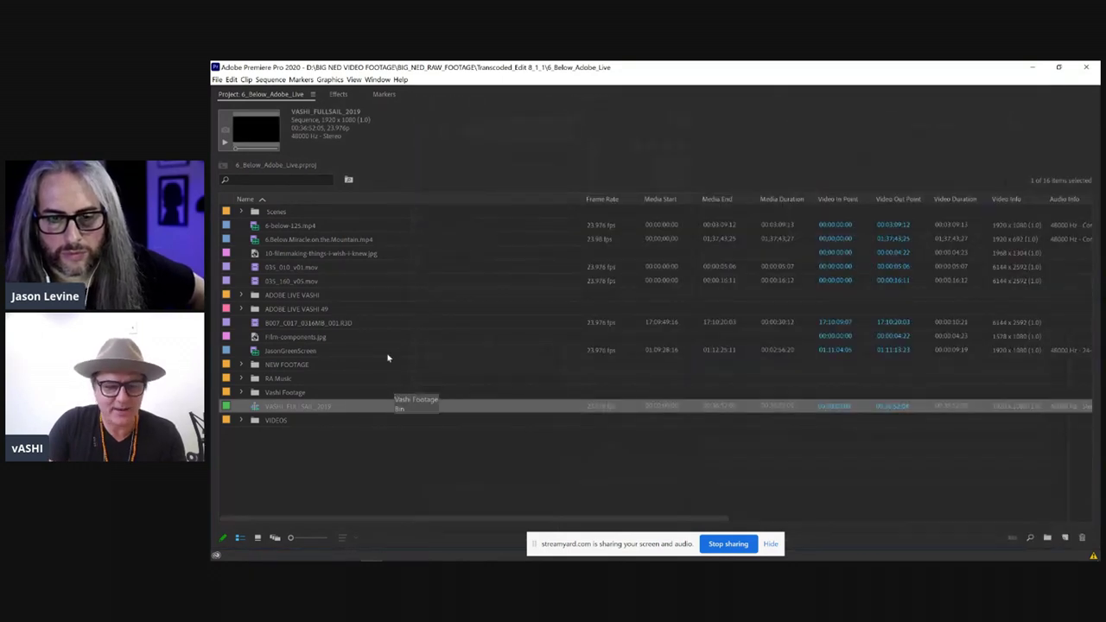
key("grave")
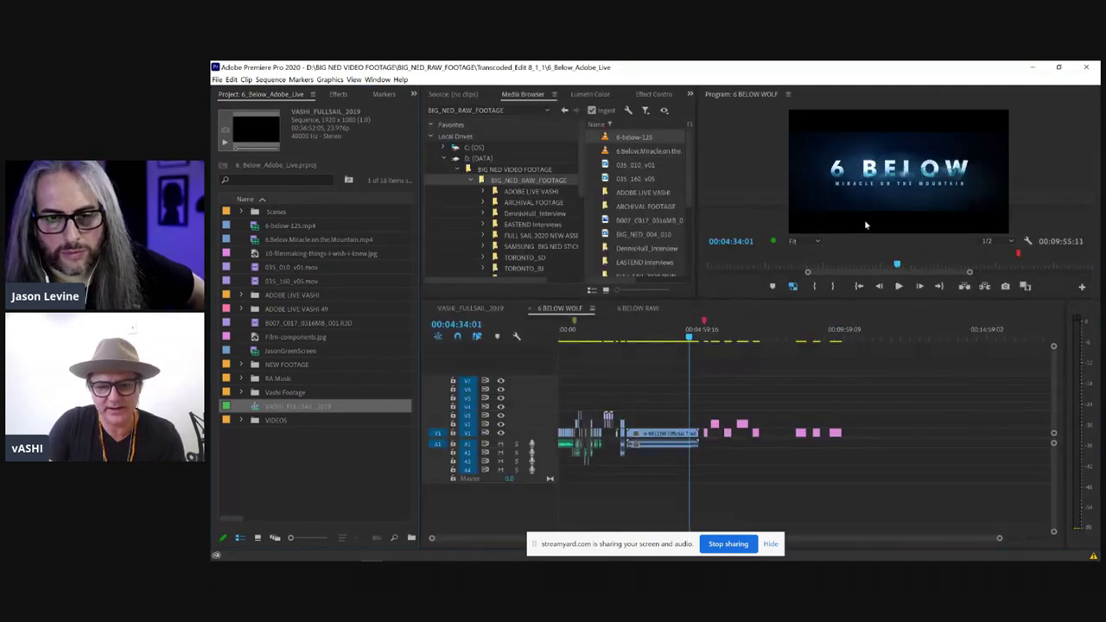
key("grave")
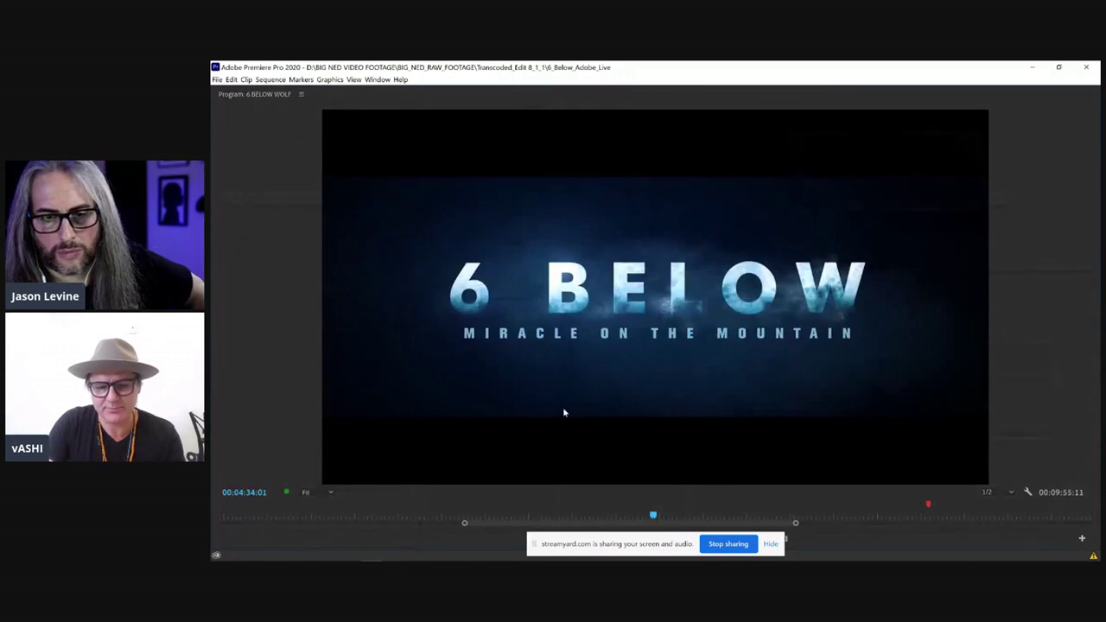
key("grave")
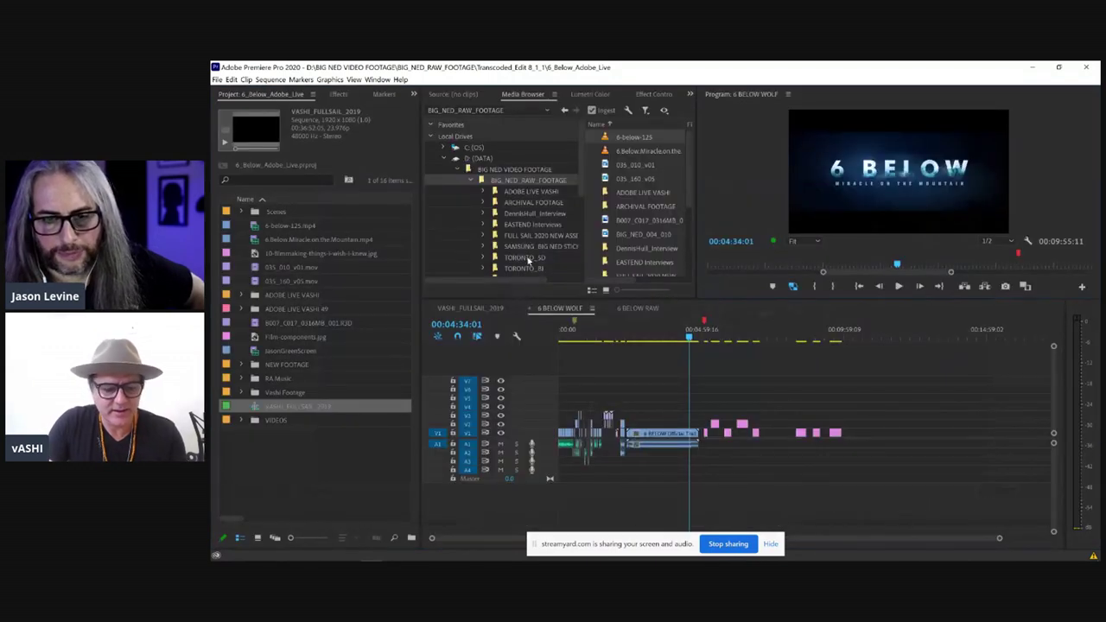
key("grave")
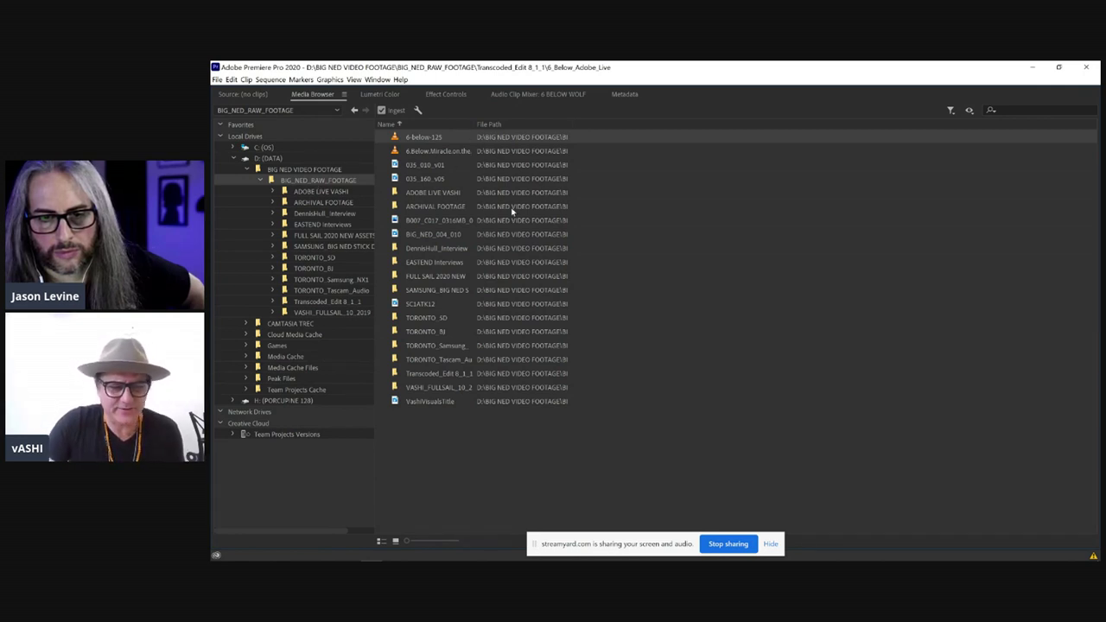
Step: Show the BIG_NED footage as larger thumbnails, then restore the editing layout
left_click(396, 541)
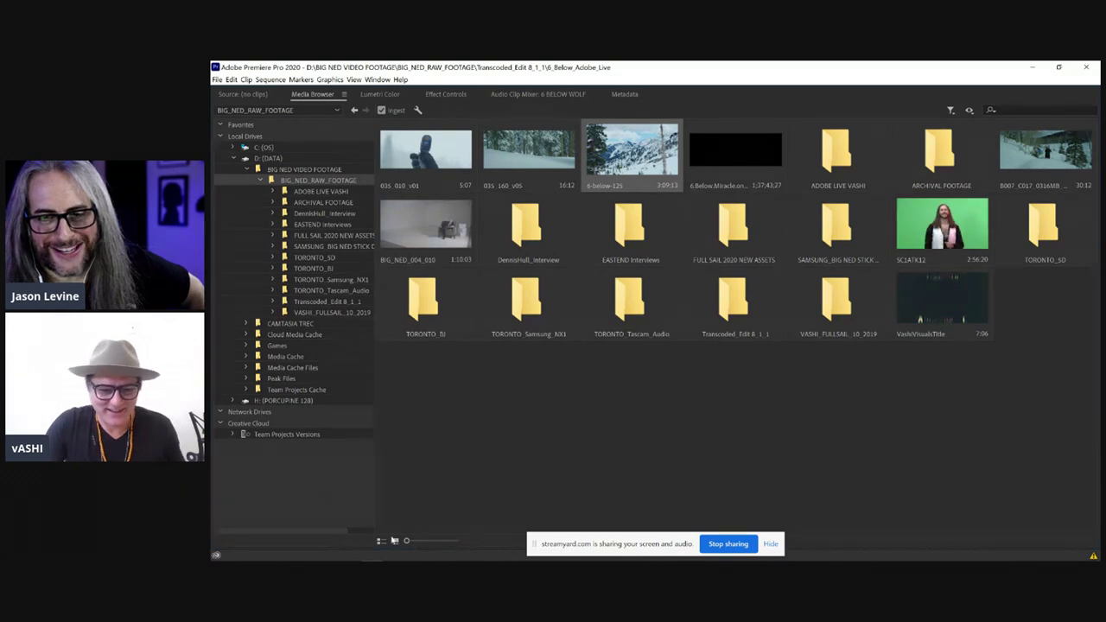
left_click_drag(405, 541, 410, 541)
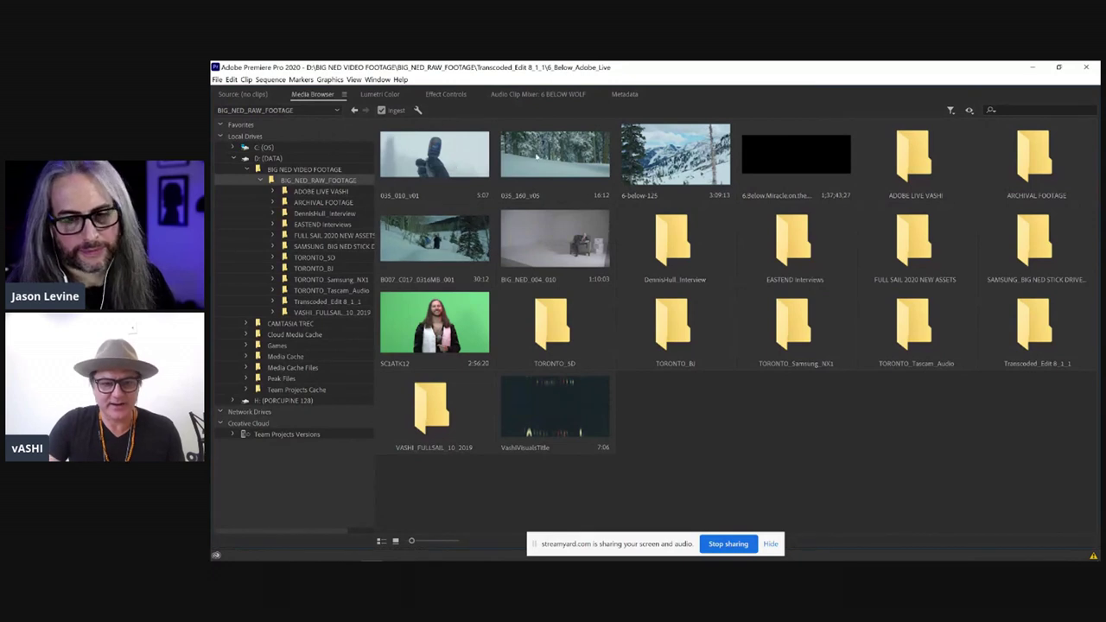
key("Down")
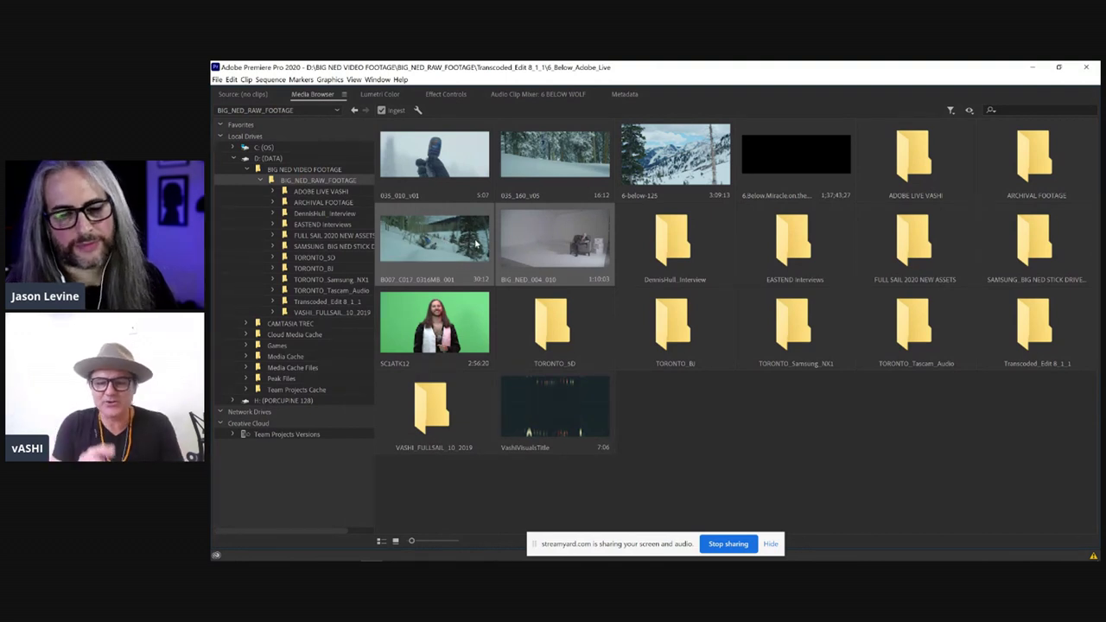
left_click(665, 421)
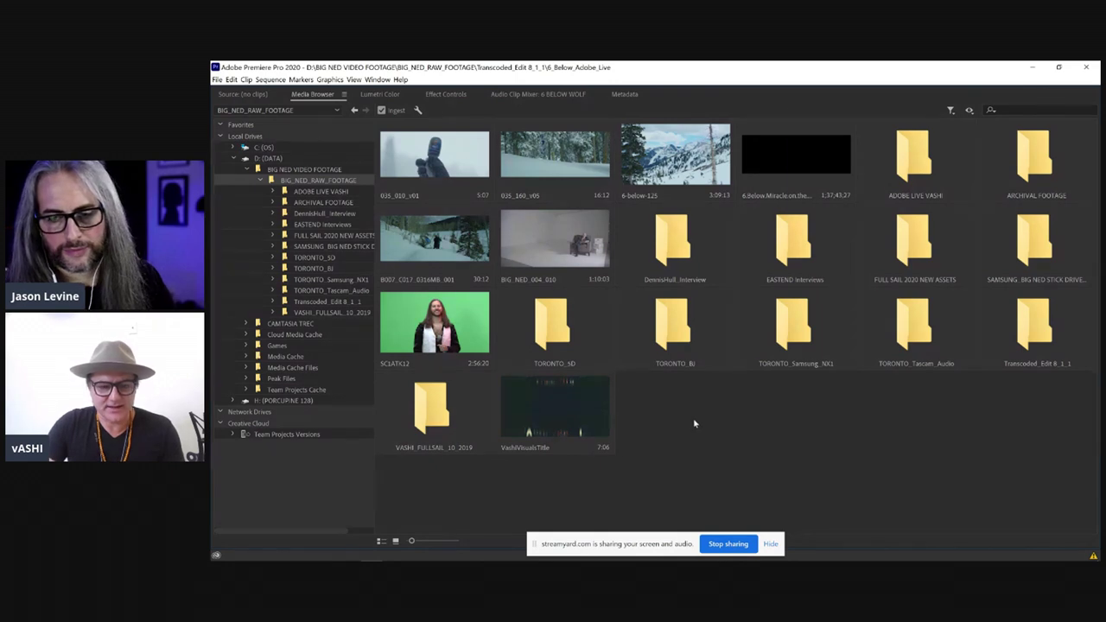
key("grave")
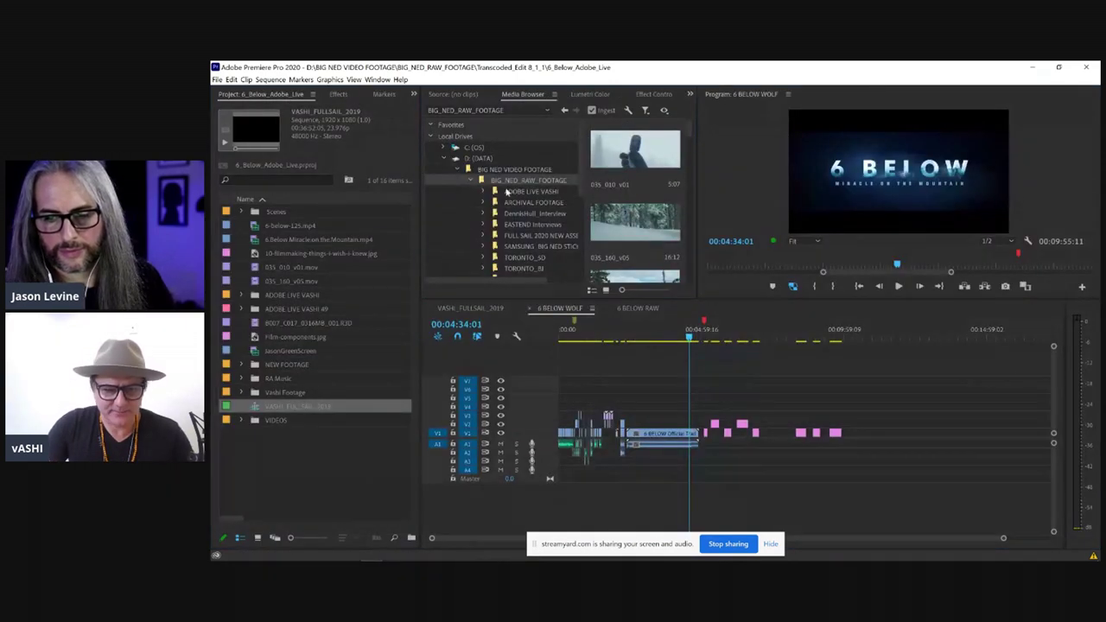
Step: Select the ADOBE LIVE VASHI bin and open its folder in the maximized Media Browser
left_click(304, 489)
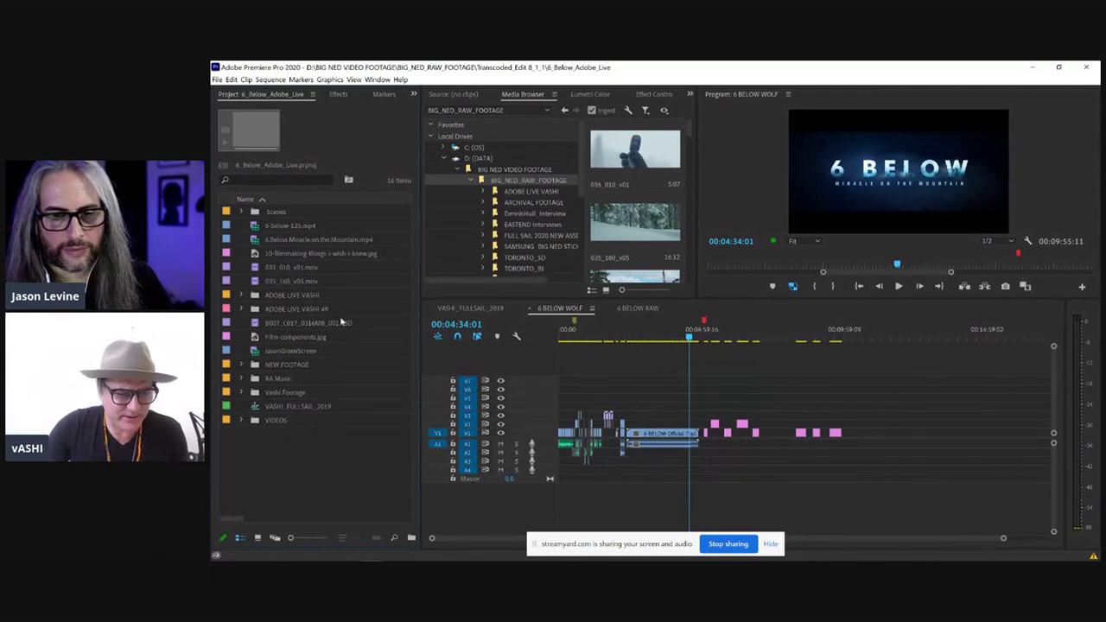
left_click(292, 297)
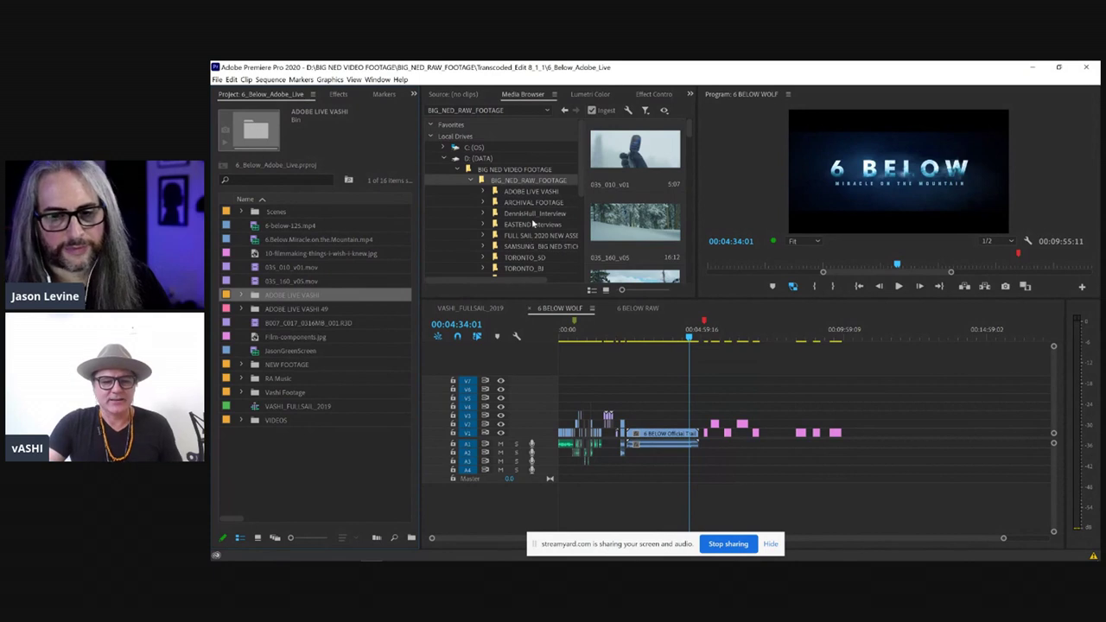
key("grave")
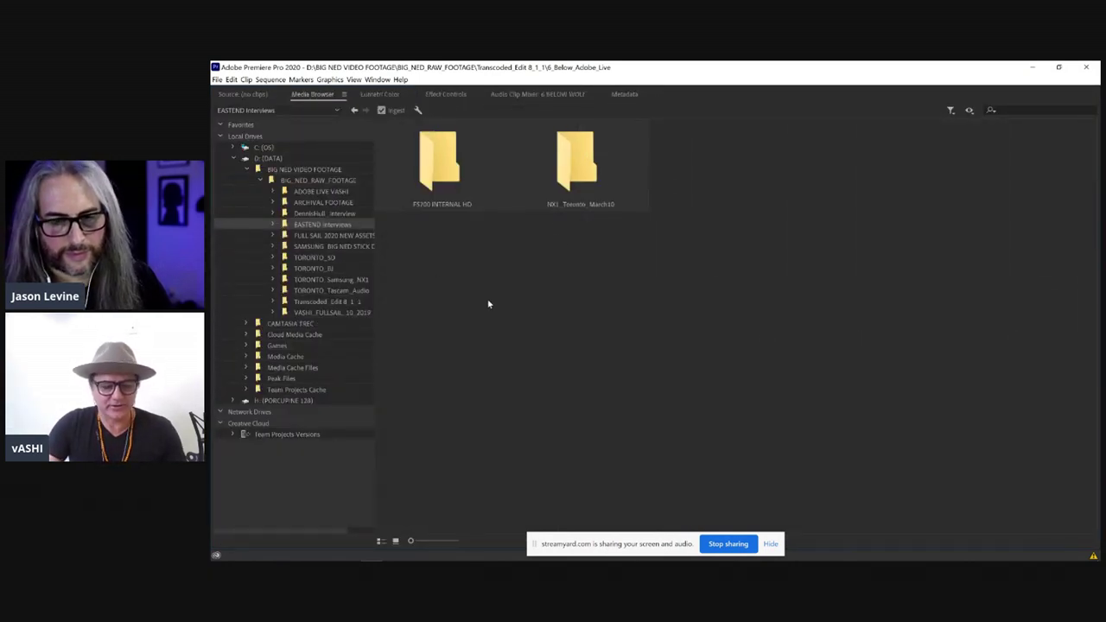
key("grave")
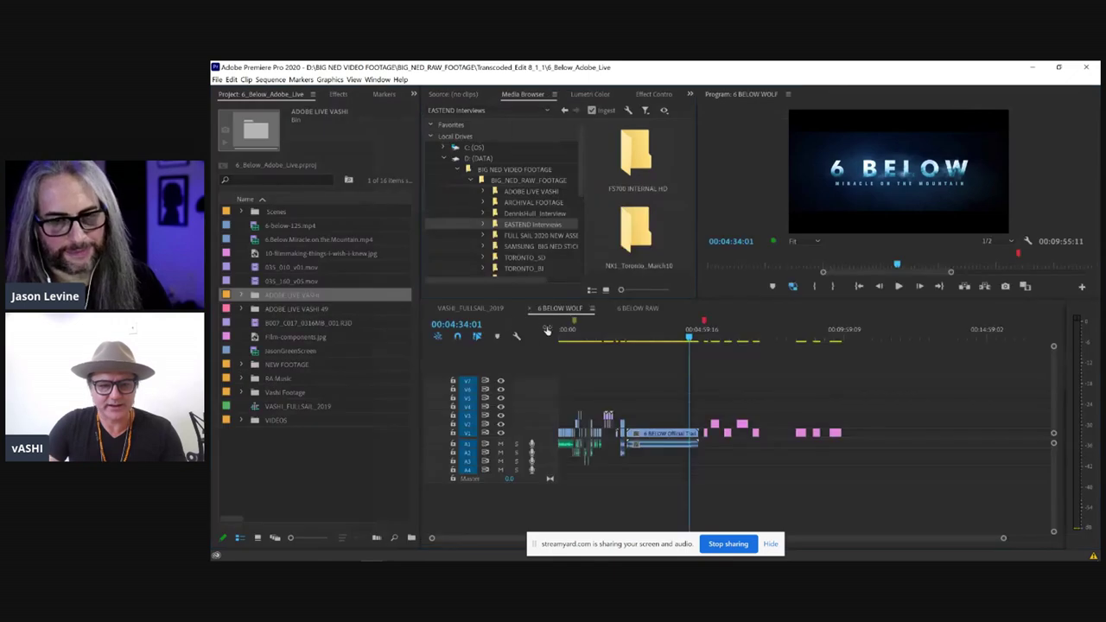
left_click(297, 469)
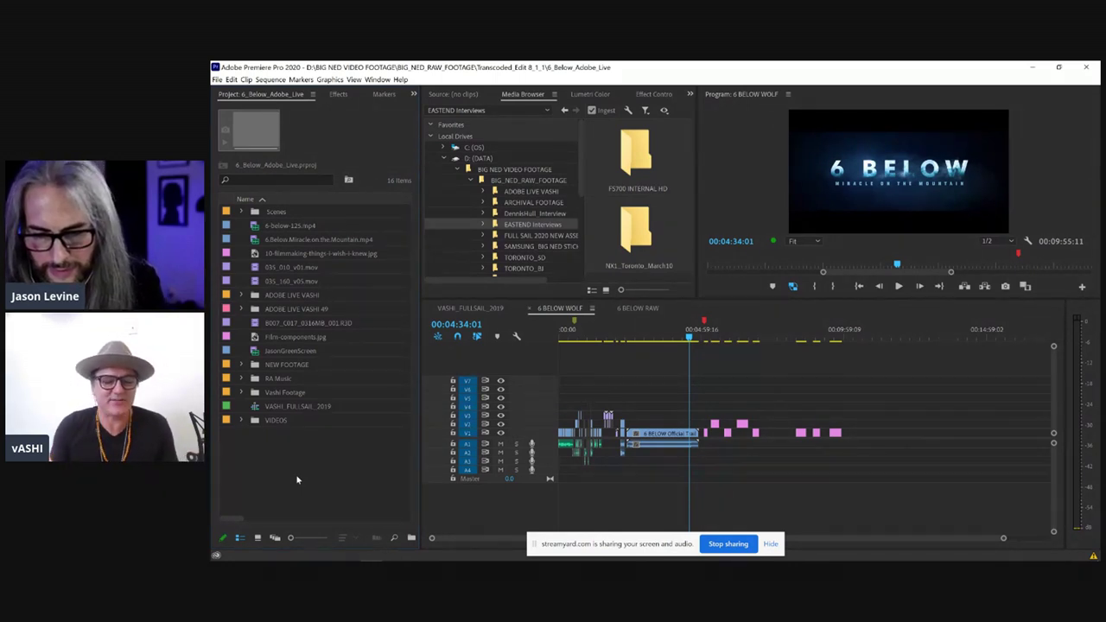
left_click(302, 296)
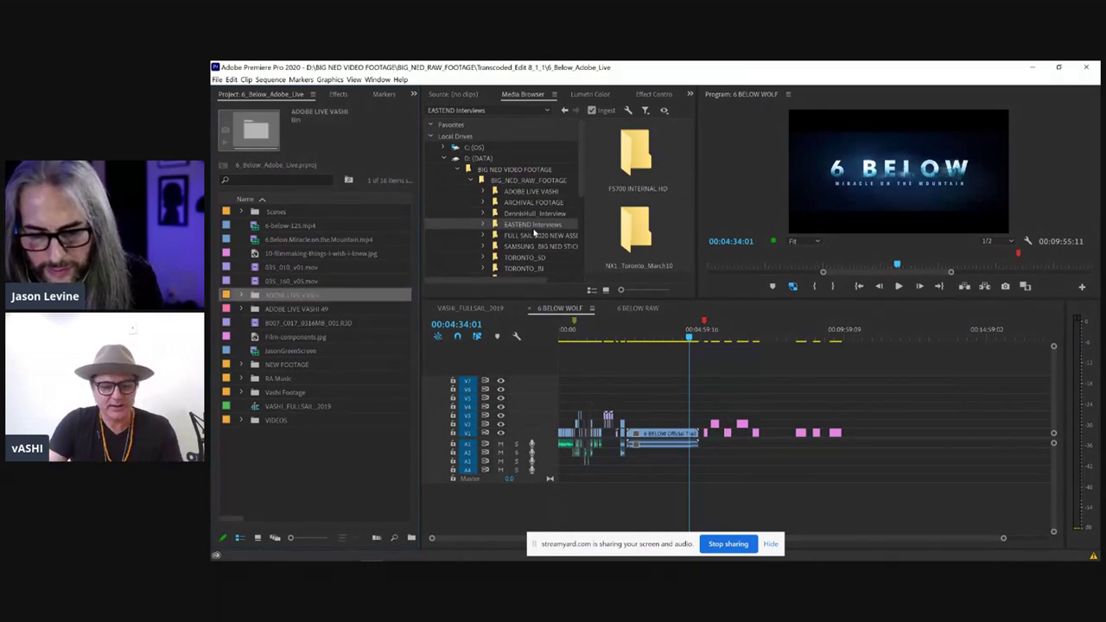
key("grave")
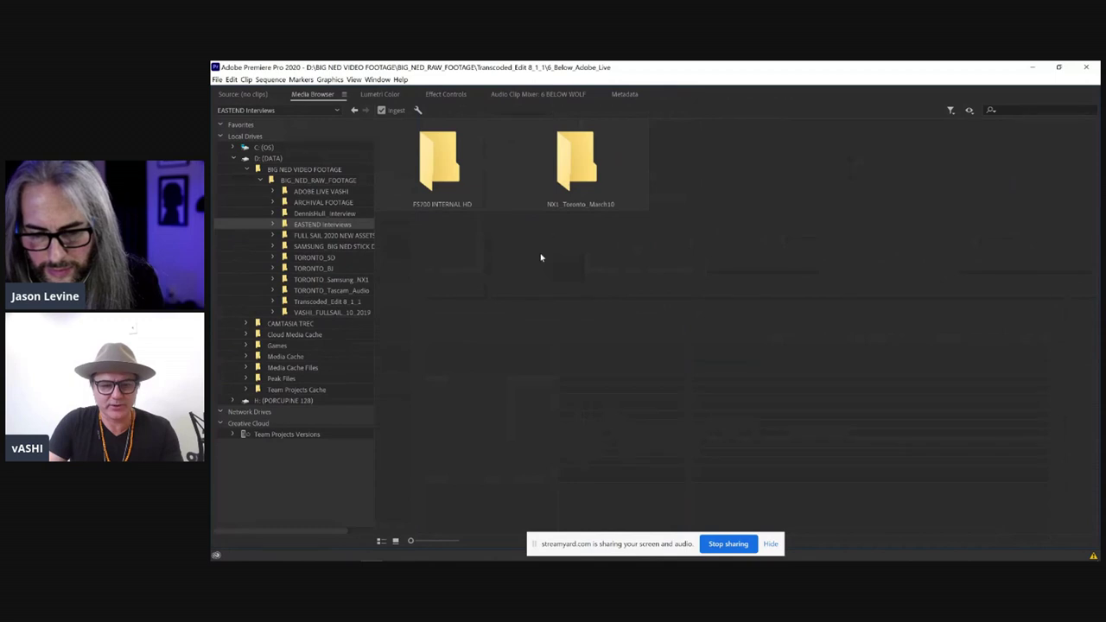
left_click(338, 193)
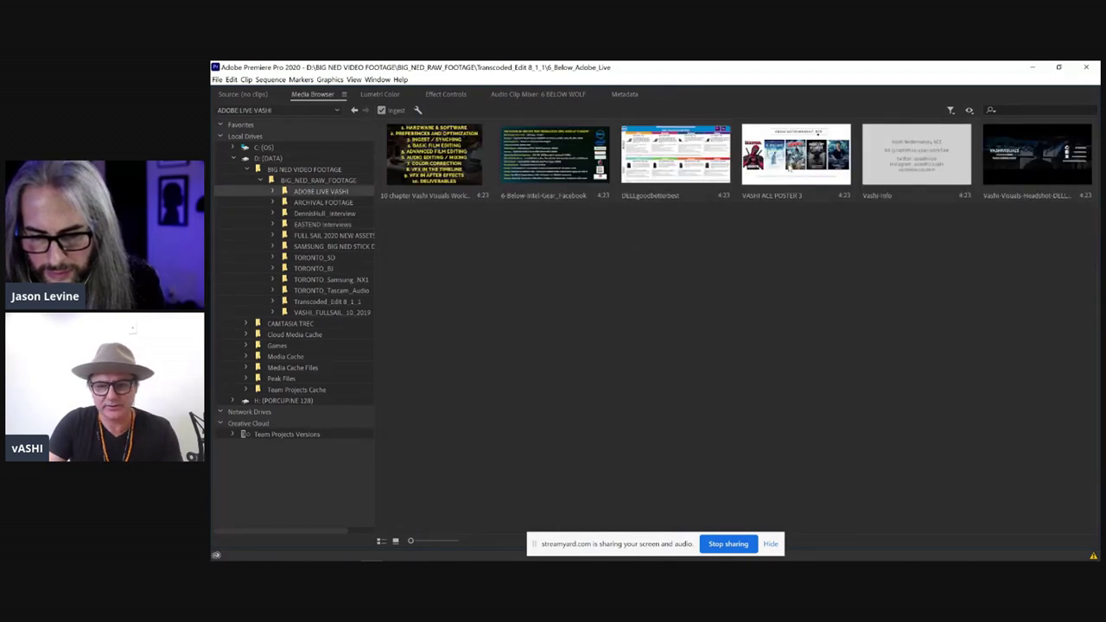
Step: Import 6-Below-Intel-Gear_Facebook from ADOBE LIVE VASHI, then restore the full editing layout
left_click(518, 168)
right_click(531, 166)
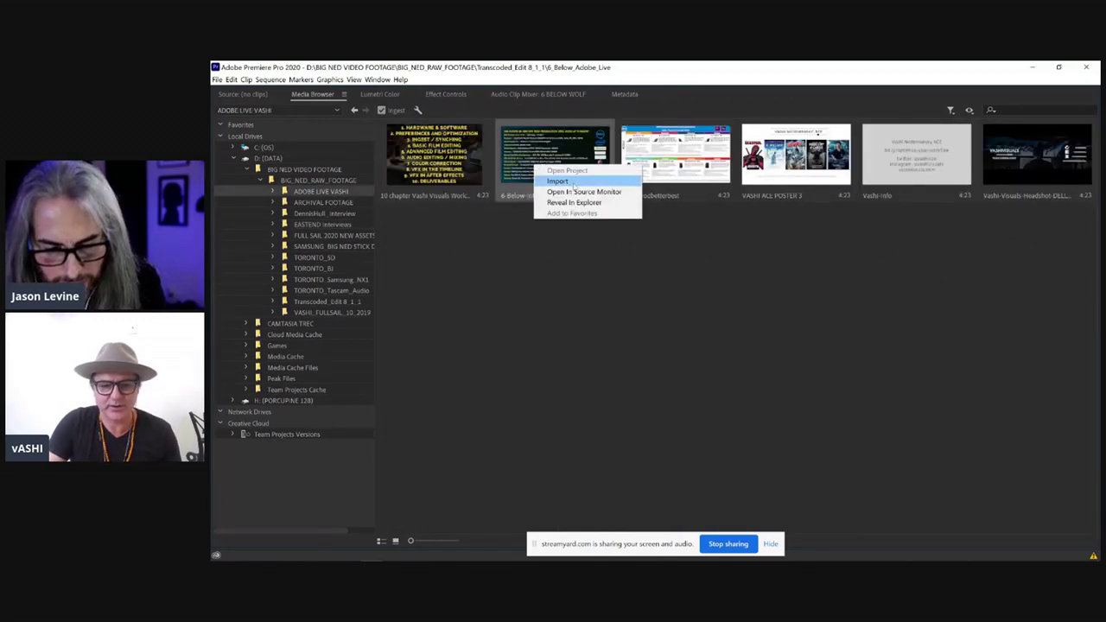
left_click(553, 179)
key("grave")
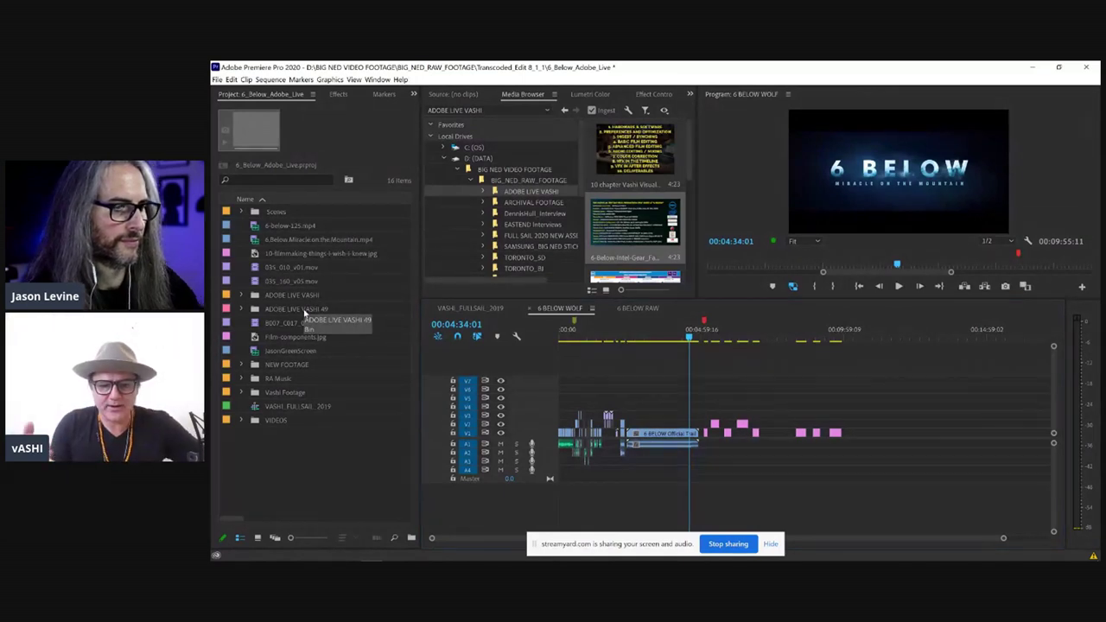
Step: Move the playhead to 00:00:56:18, open Sequence Settings, and toggle Composite in Linear Color
left_click_drag(597, 337, 585, 339)
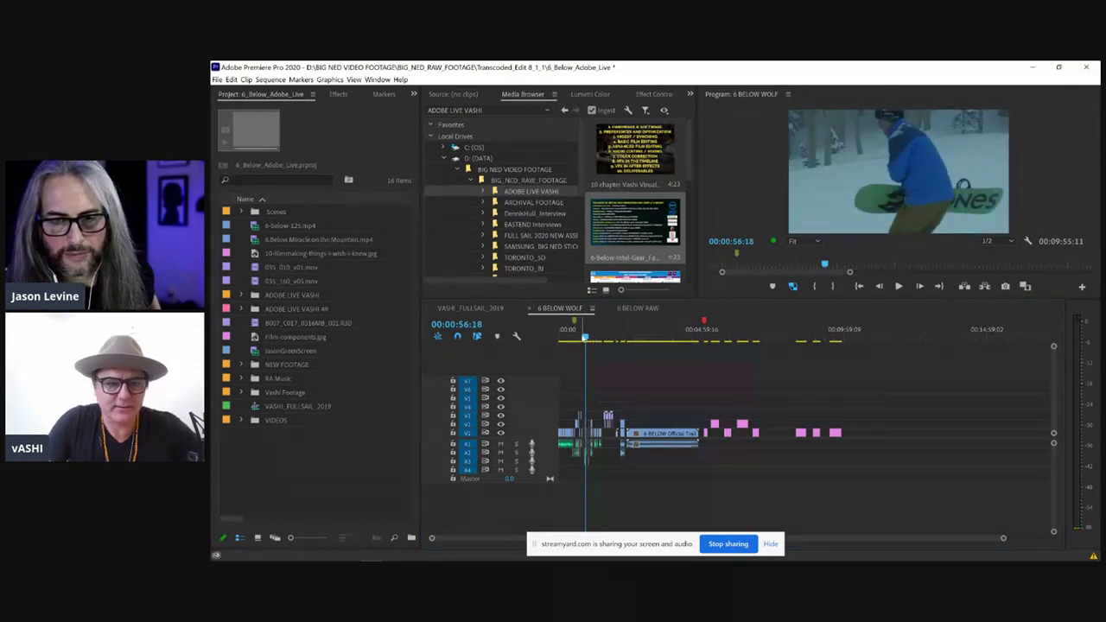
left_click(271, 79)
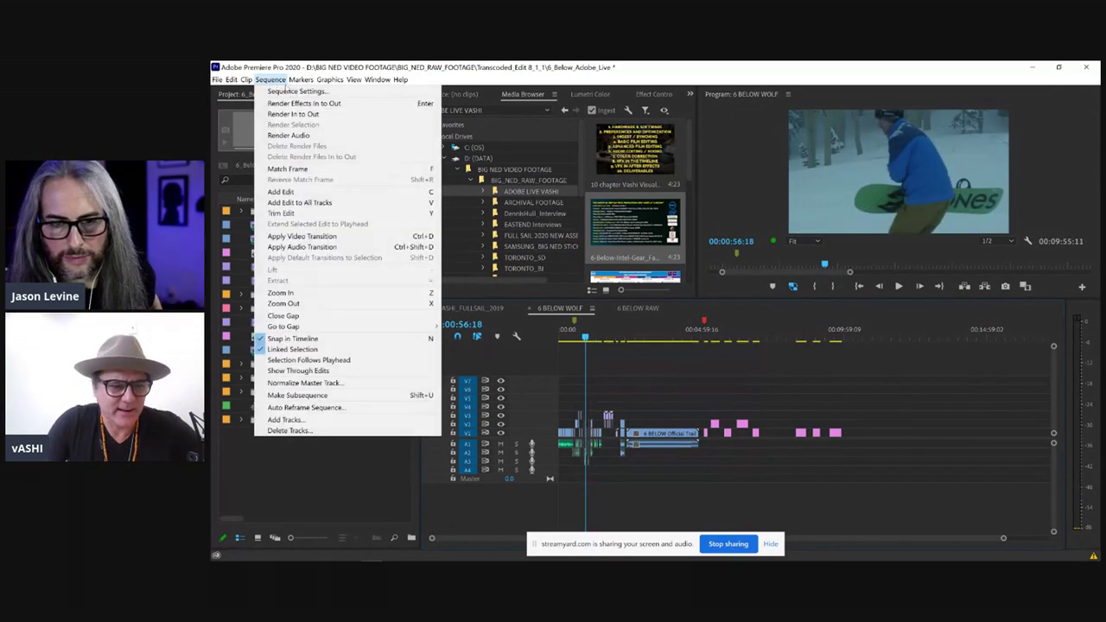
left_click(285, 89)
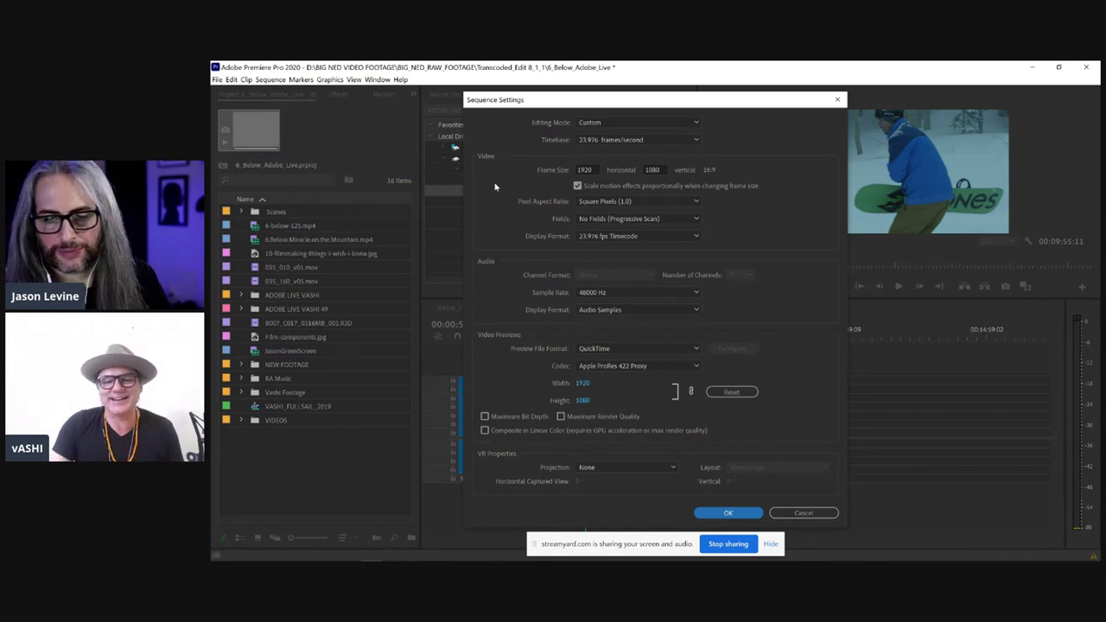
left_click(485, 432)
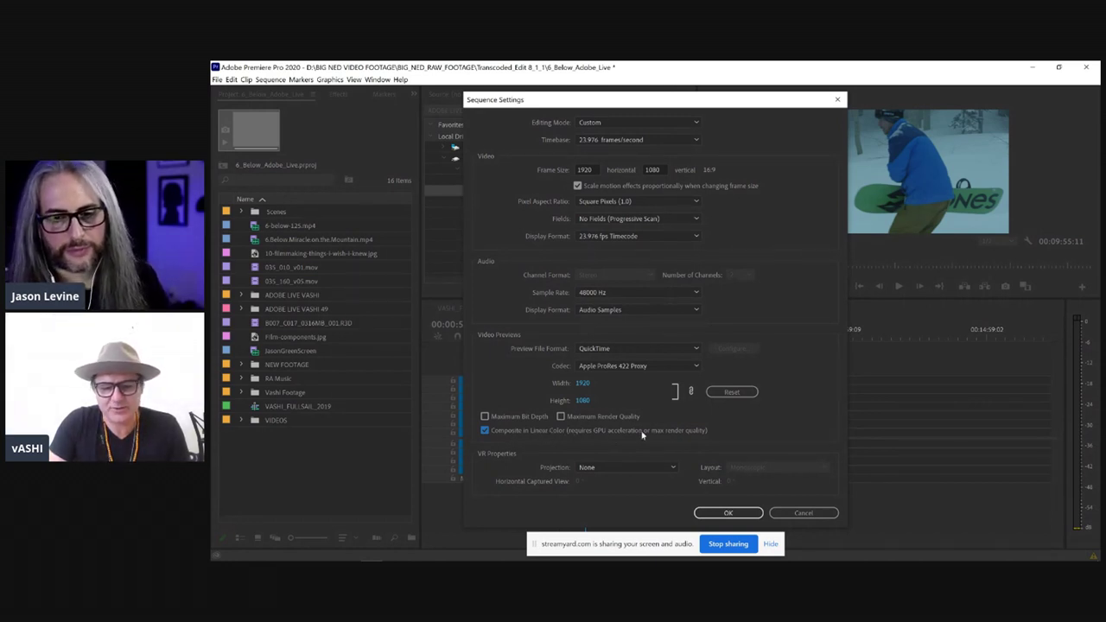
left_click(485, 431)
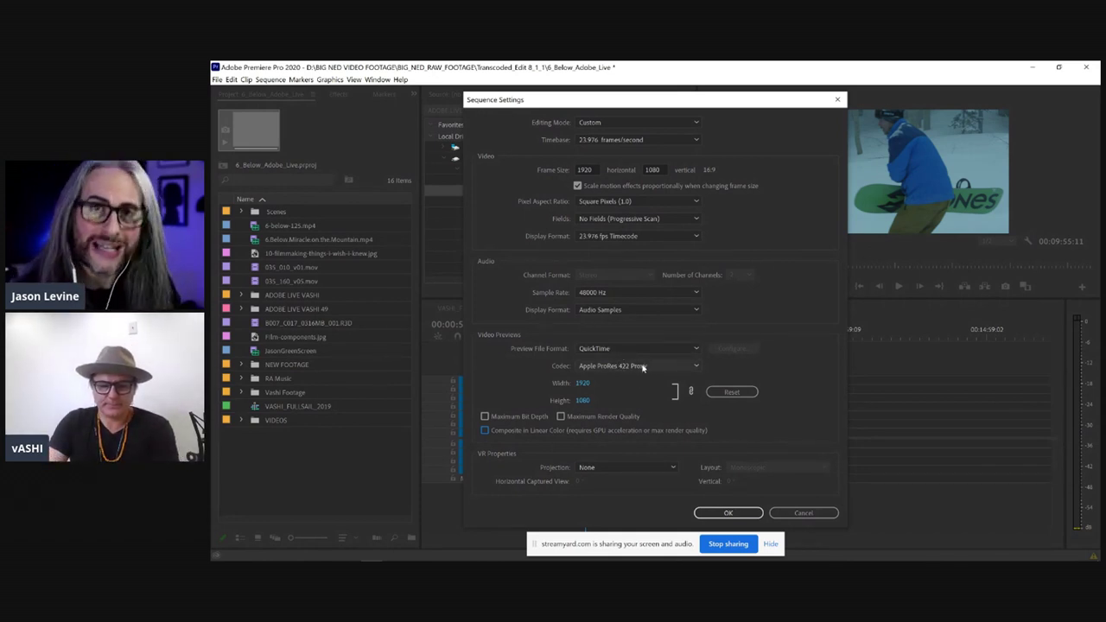
Step: Show the Video Previews codec list with Apple ProRes 422 Proxy current
left_click(640, 366)
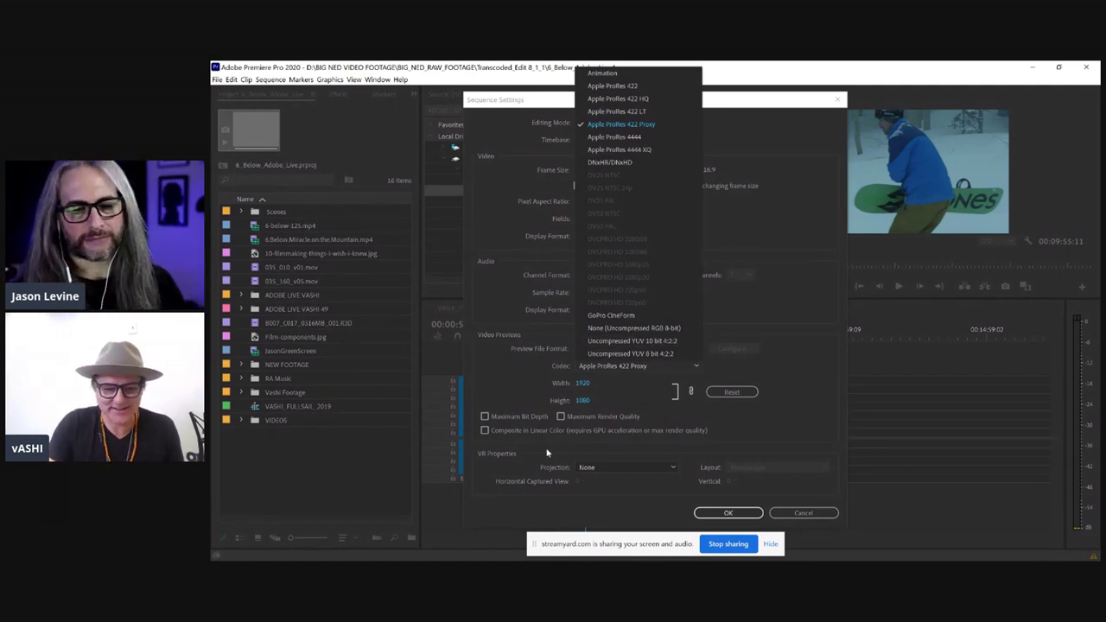
Step: Keep Apple ProRes 422 Proxy and review the editing mode presets, leaving Custom selected
left_click(514, 395)
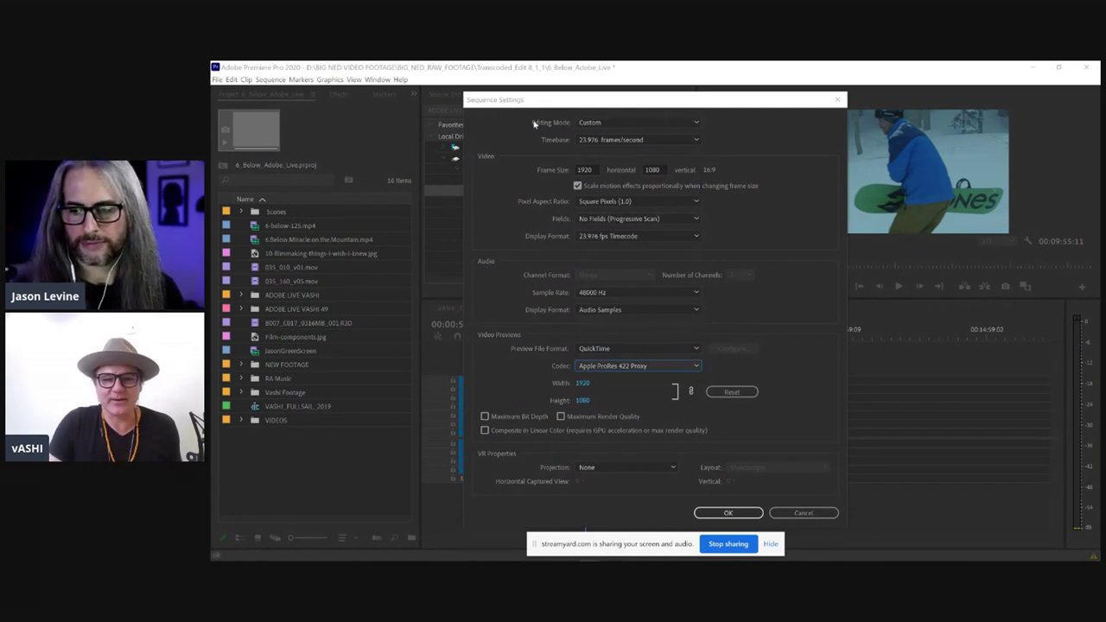
left_click(602, 124)
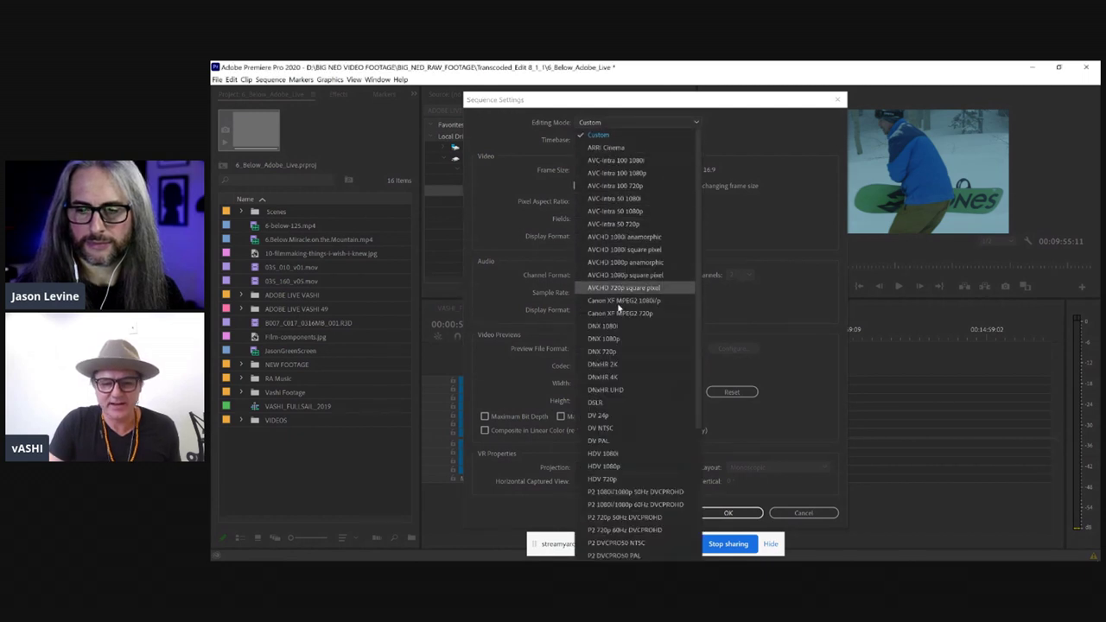
left_click(595, 137)
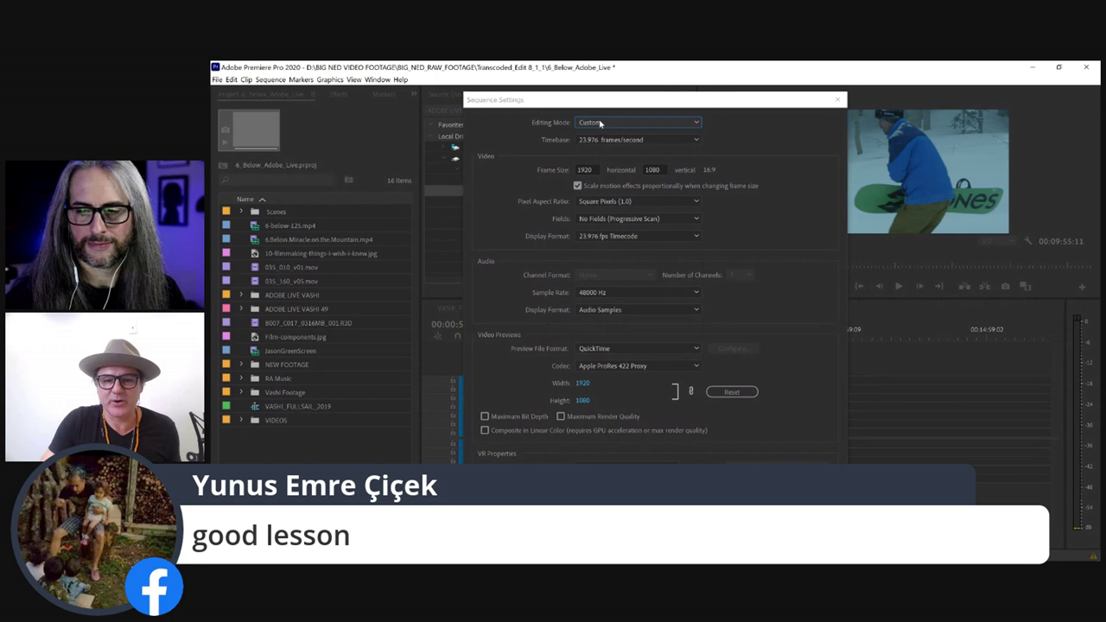
left_click(601, 125)
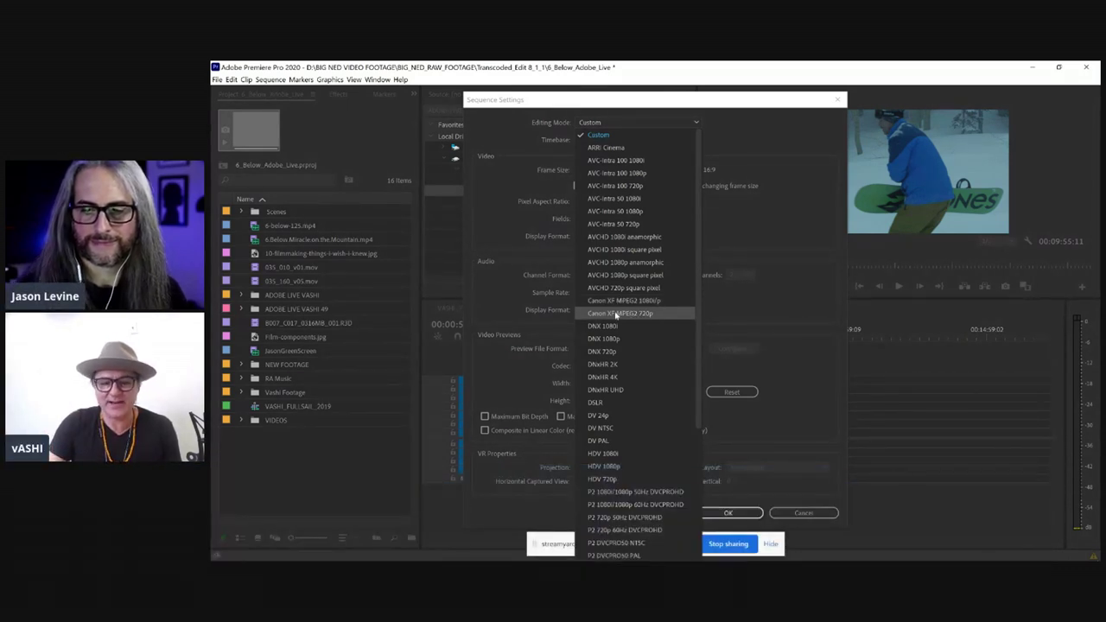
left_click(527, 327)
Step: Check the QuickTime preview format and Custom mode, then close Sequence Settings without changes
left_click(610, 348)
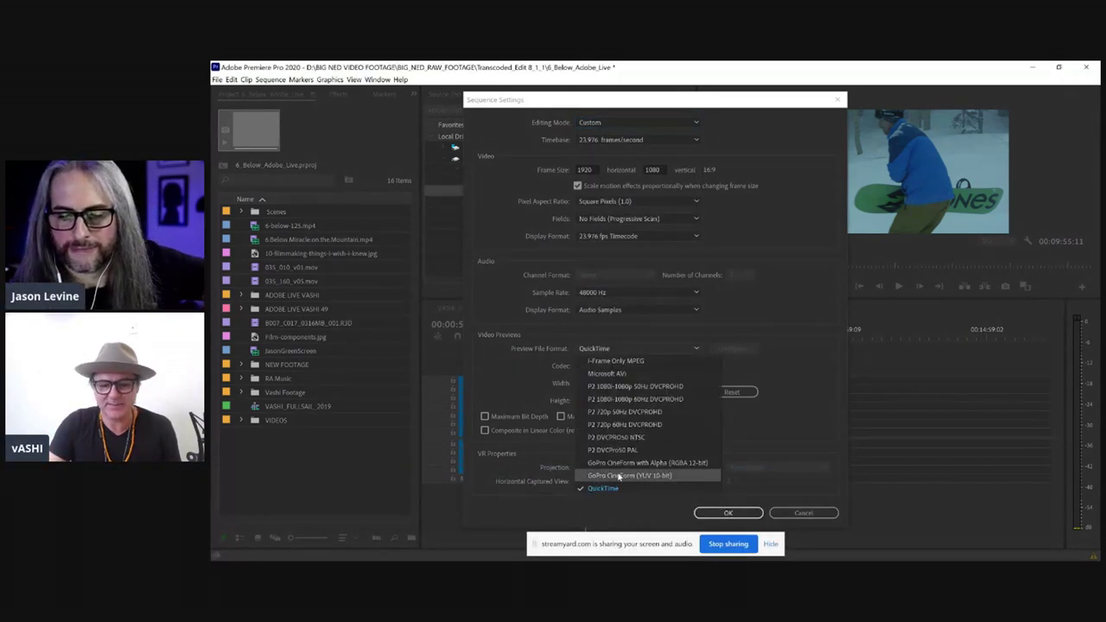
left_click(589, 124)
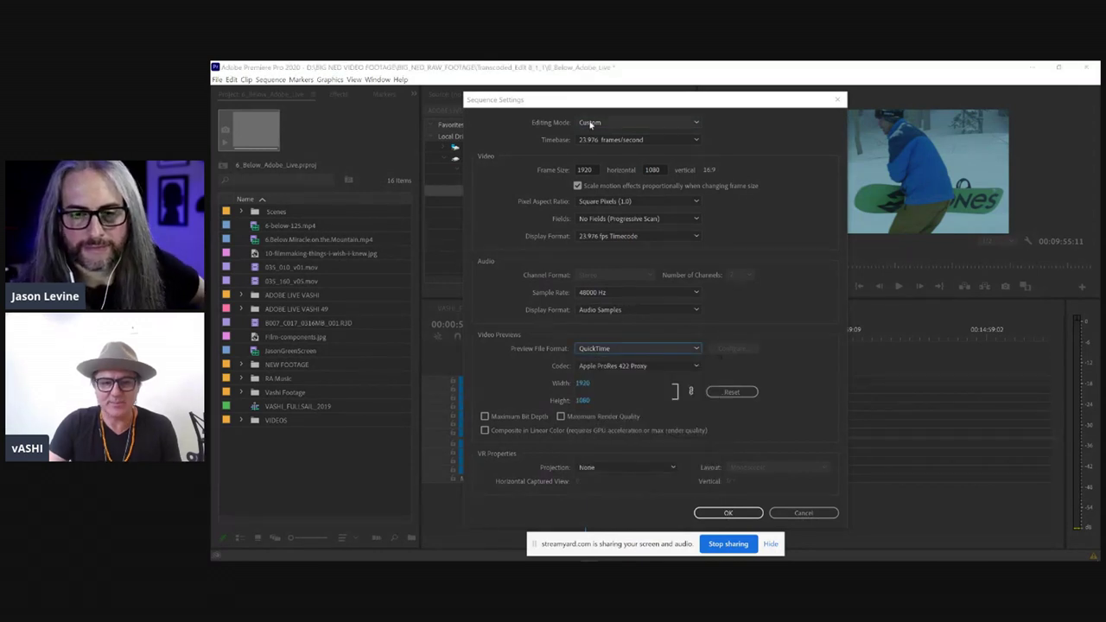
left_click(589, 125)
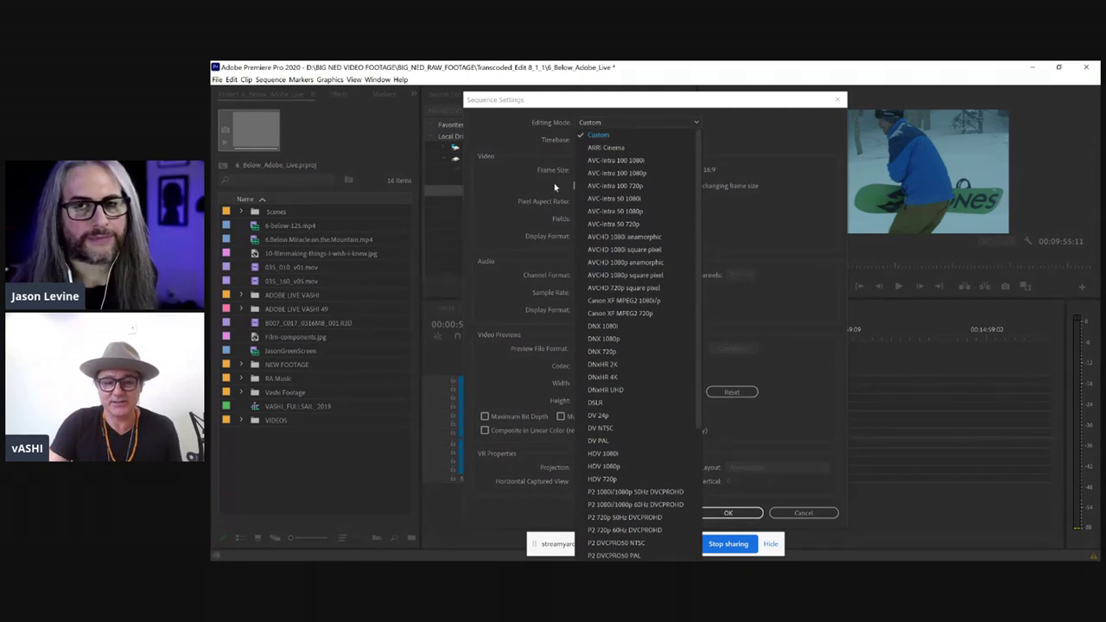
left_click(596, 134)
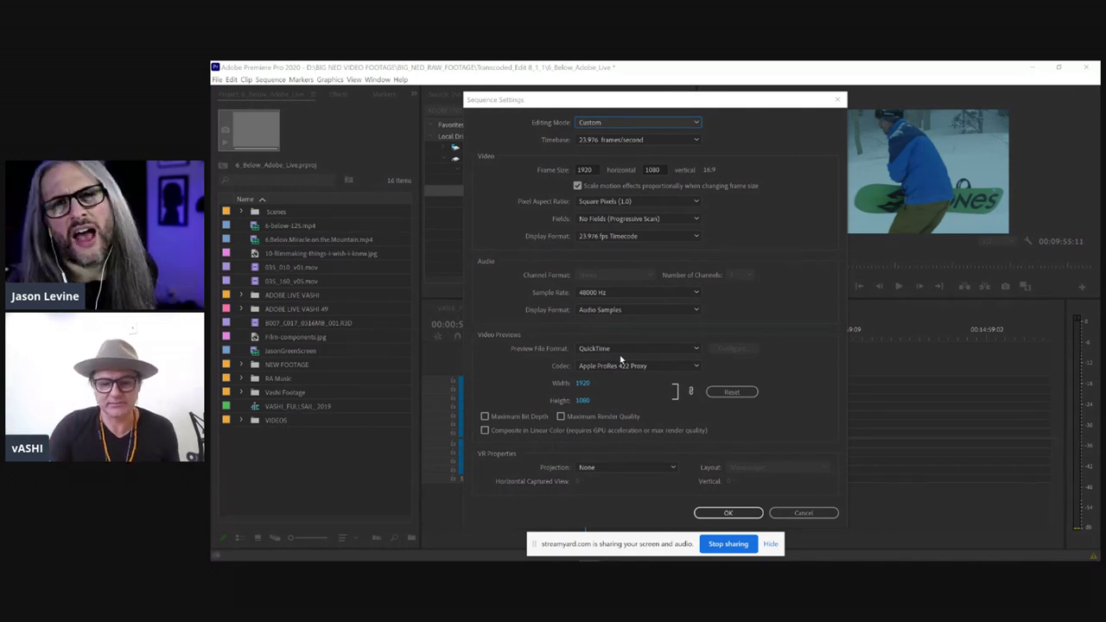
left_click(729, 513)
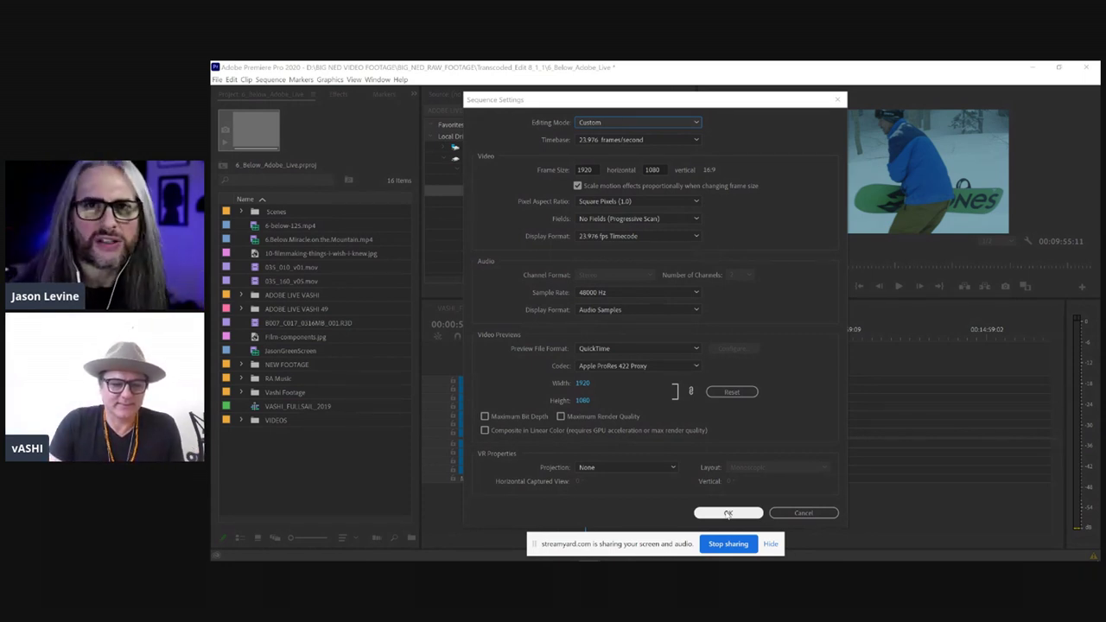
left_click(803, 513)
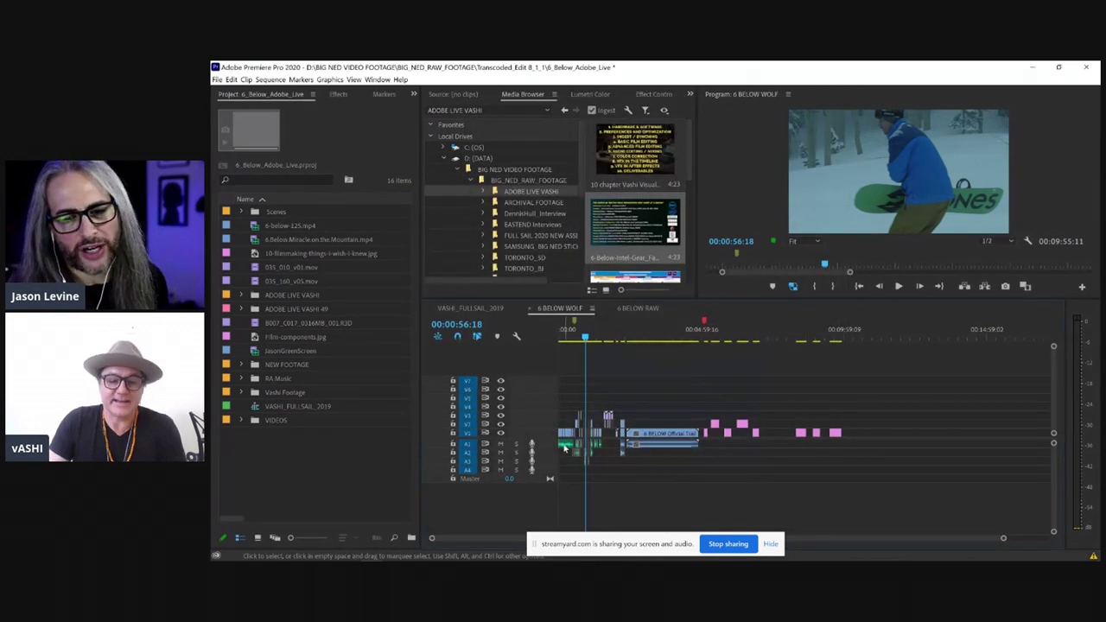
Step: Save the project and open clip A016_C003_0322MZ_001.R3D from the NEW FOOTAGE bin
key("ctrl+s")
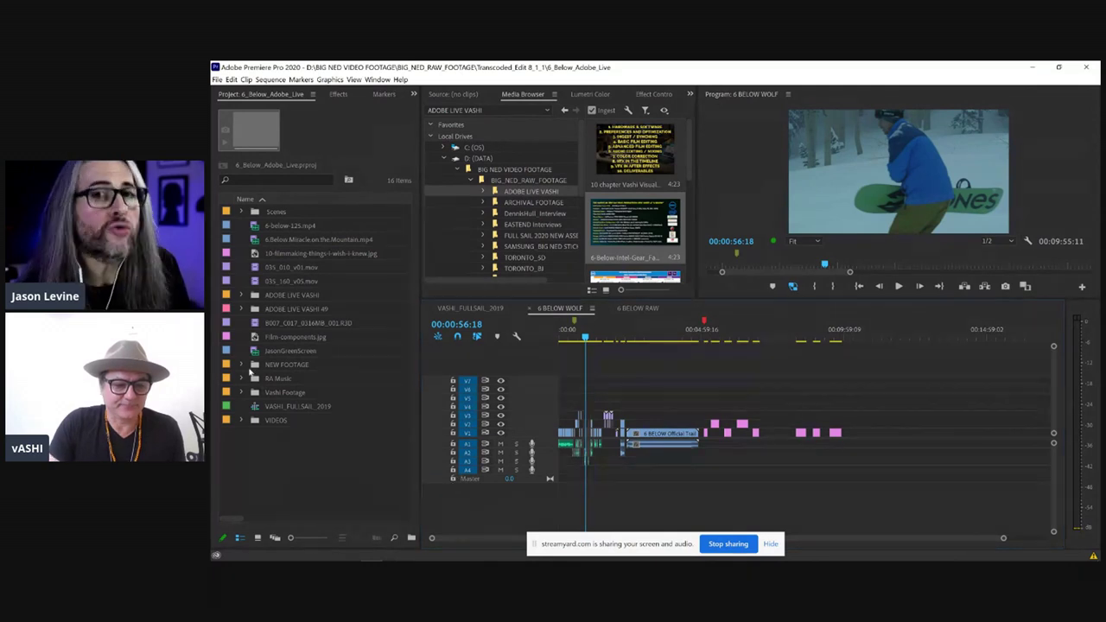
left_click(243, 365)
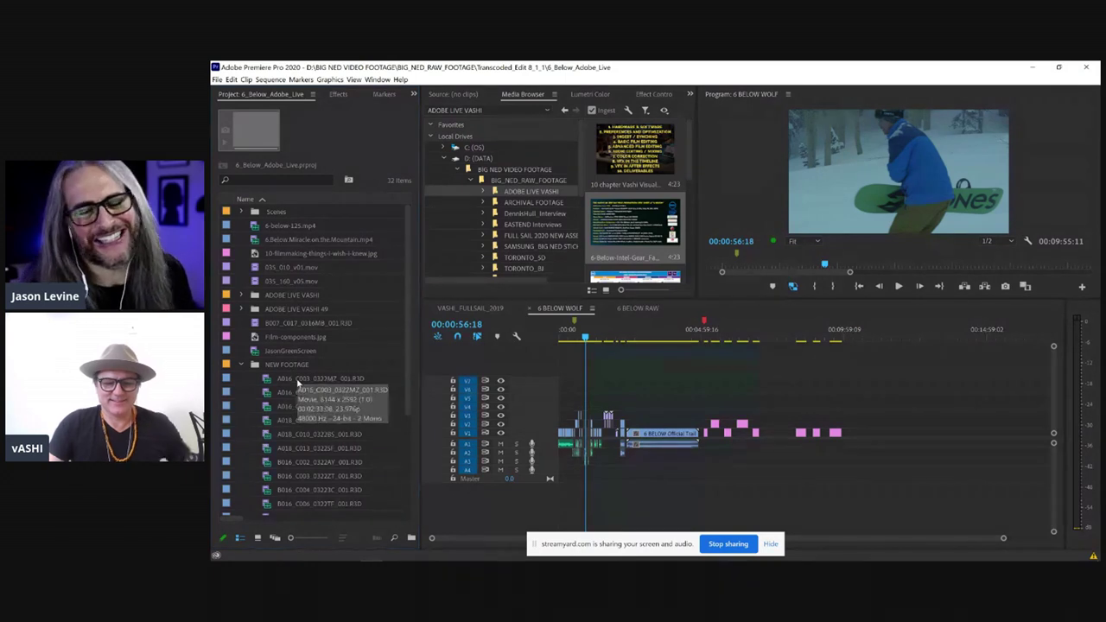
scroll(298, 381, "down", 1)
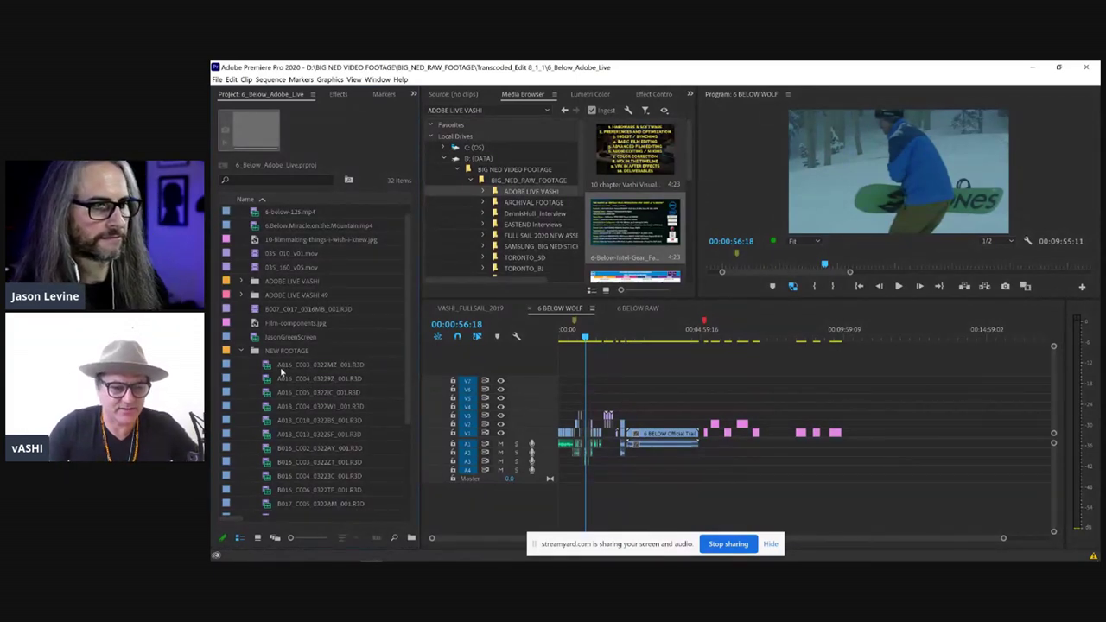
double_click(268, 367)
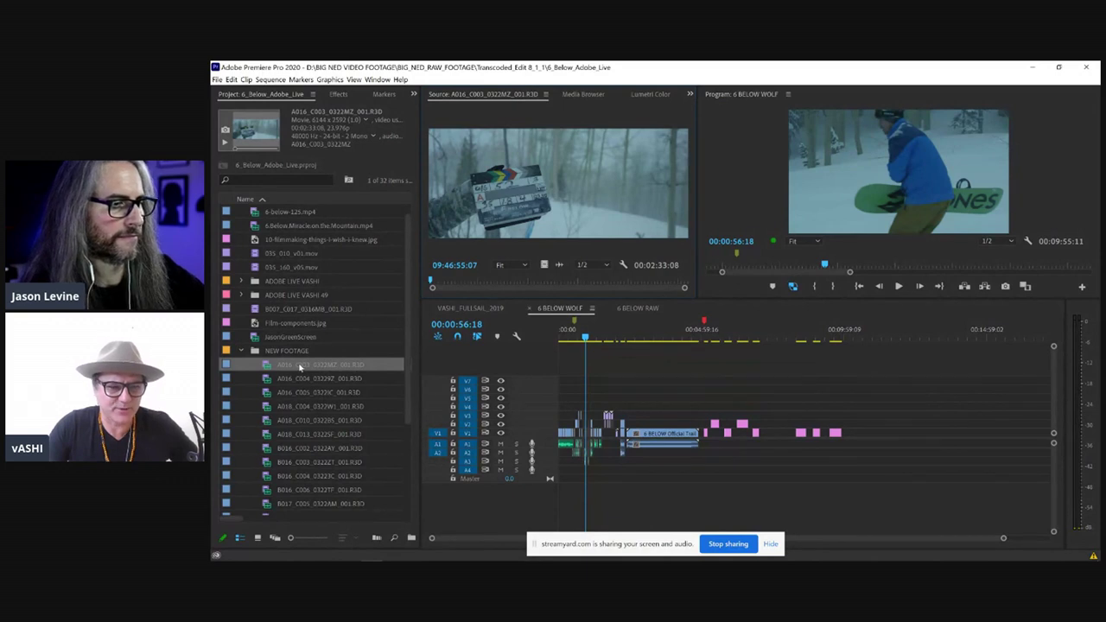
Step: Create a new sequence from the A016 clip and scrub it to 00:00:44:04
right_click(301, 367)
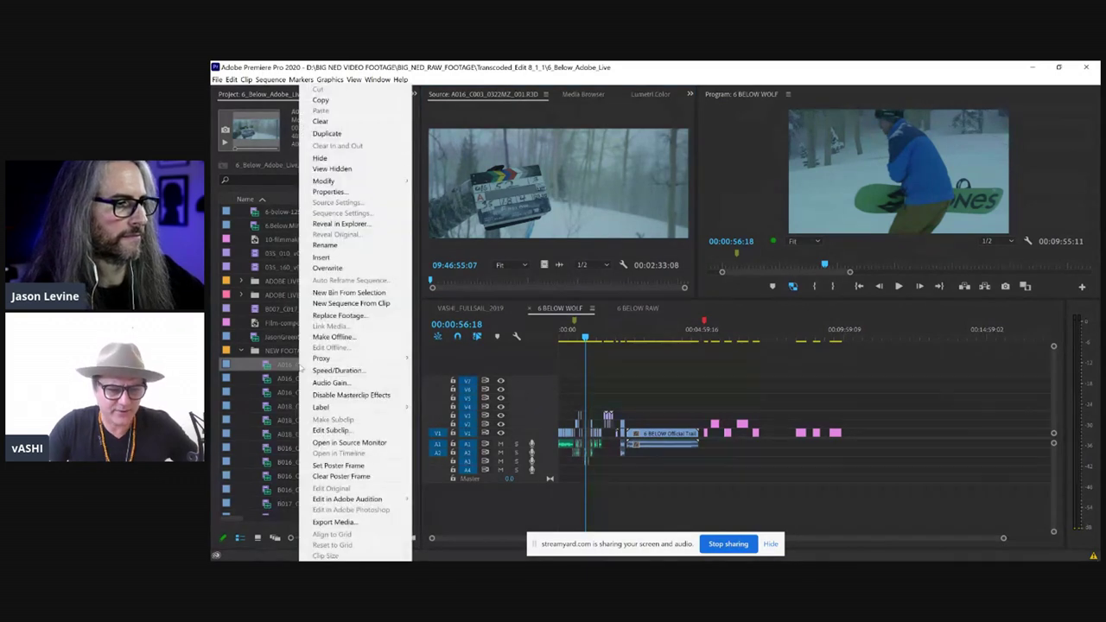
left_click(341, 305)
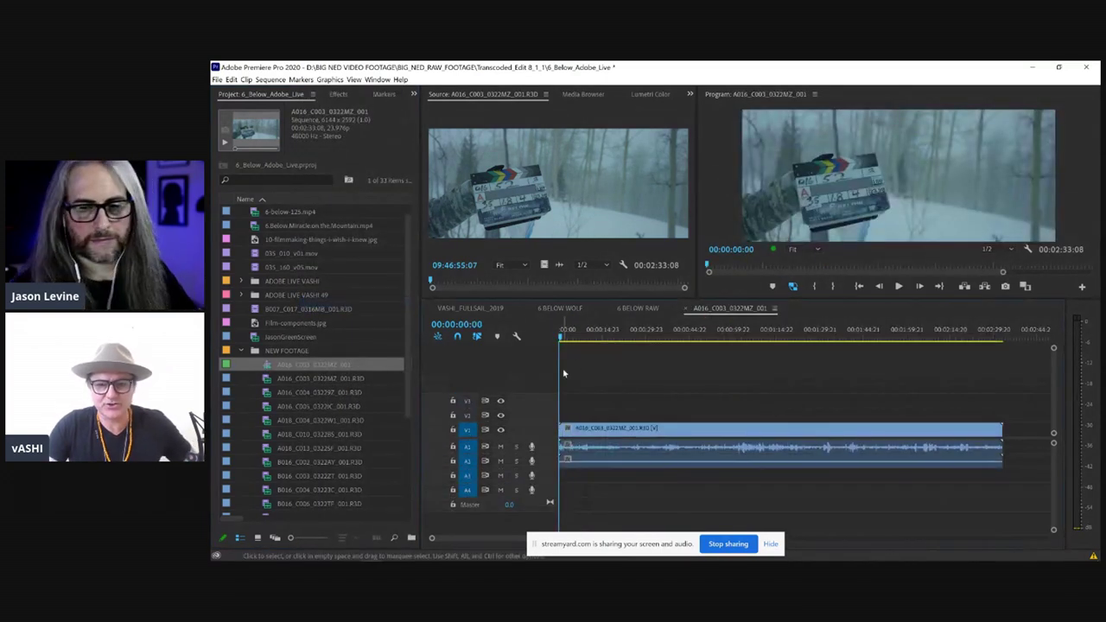
left_click_drag(577, 337, 687, 337)
left_click(270, 80)
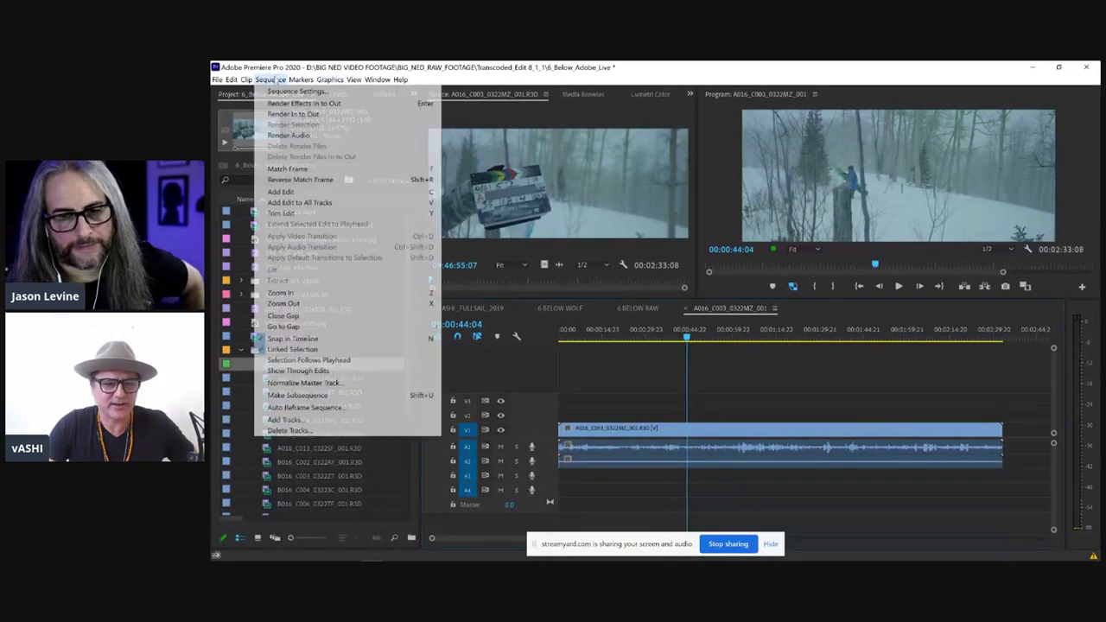
Step: Disable Composite in Linear Color and set previews to QuickTime Apple ProRes 422 Proxy, discarding old preview files
left_click(294, 91)
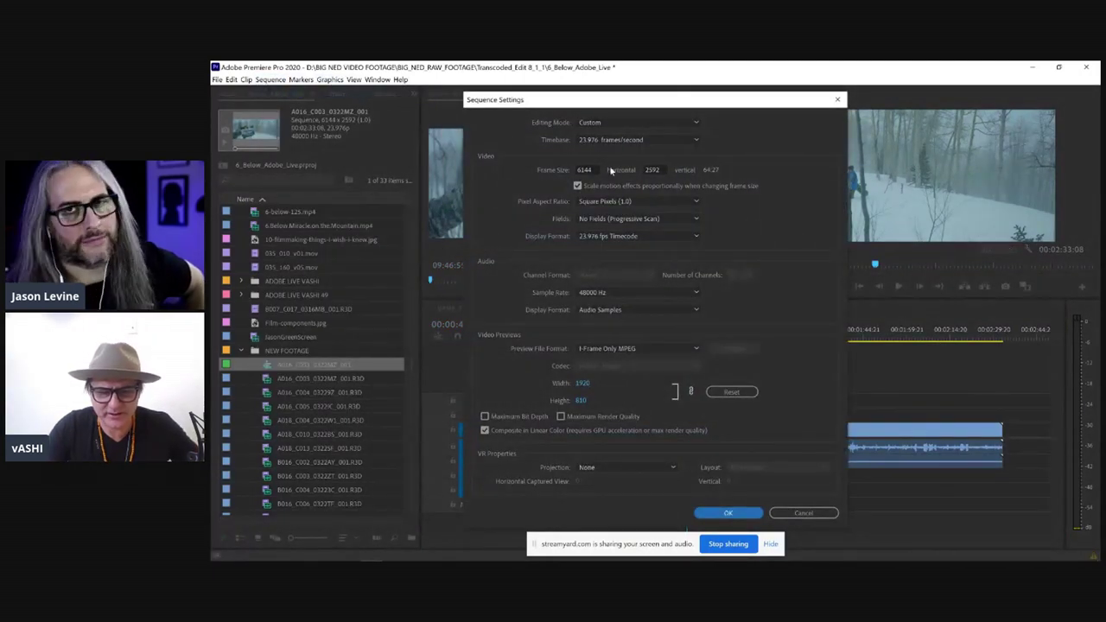
left_click(485, 431)
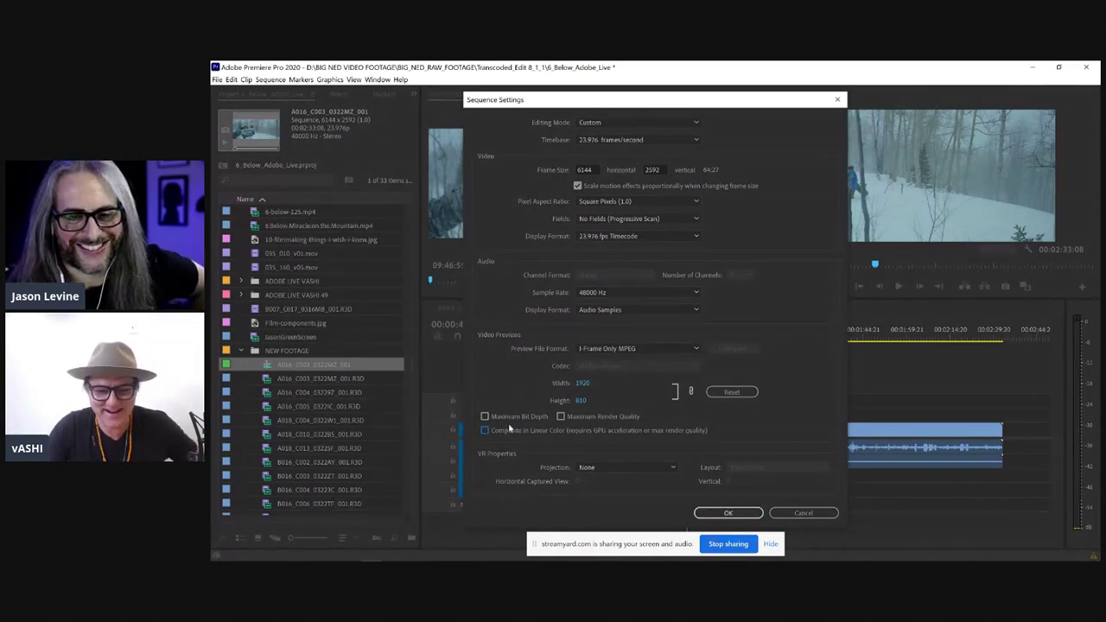
left_click(603, 348)
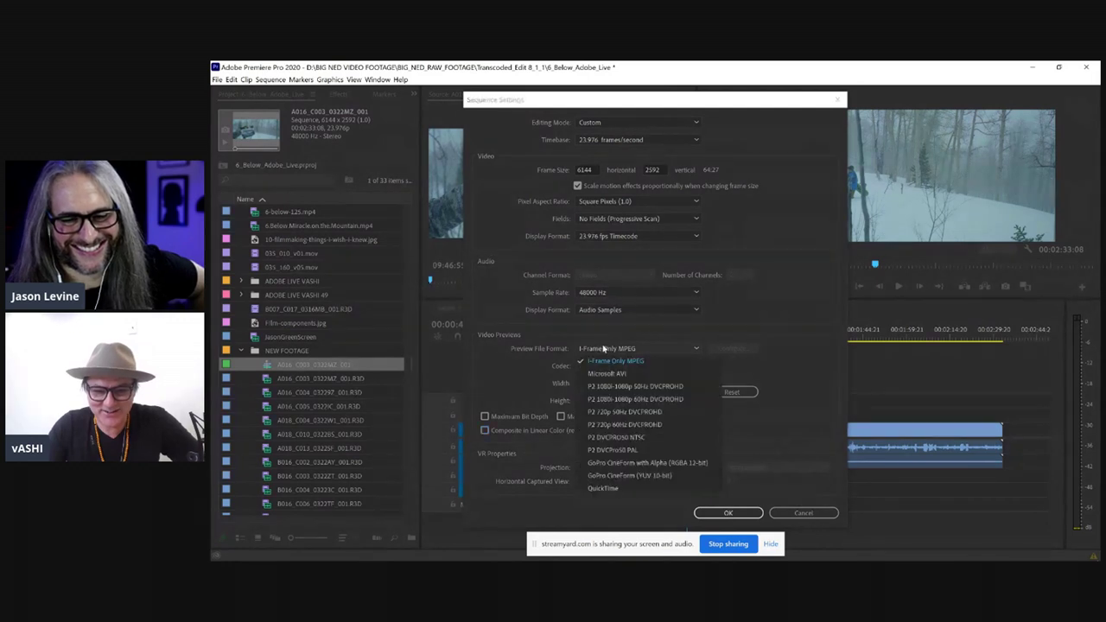
left_click(602, 488)
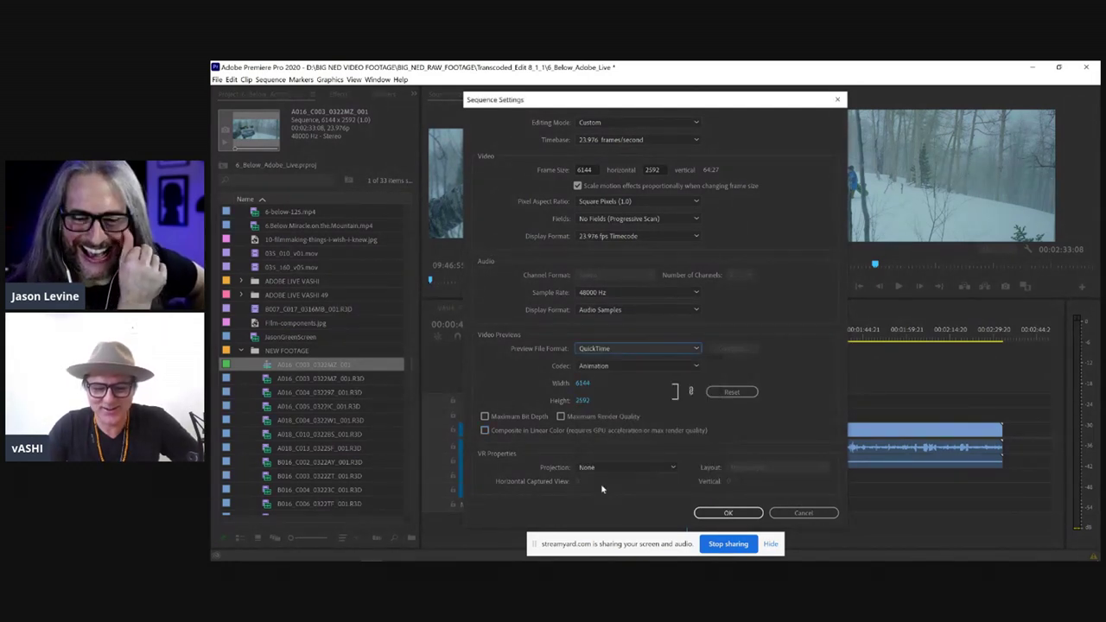
left_click(613, 367)
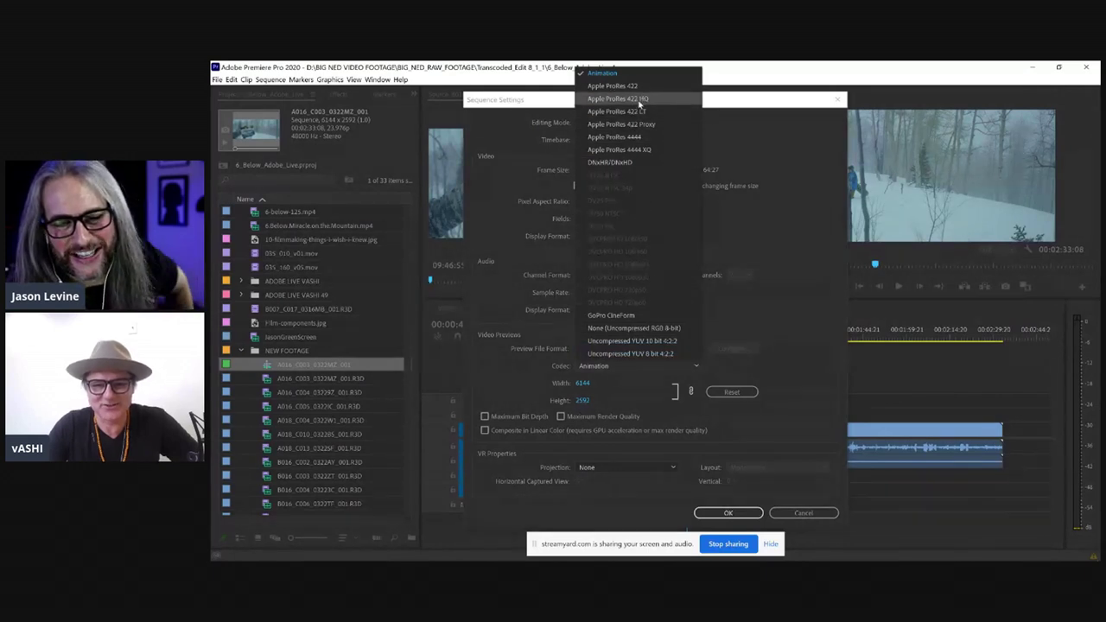
left_click(628, 124)
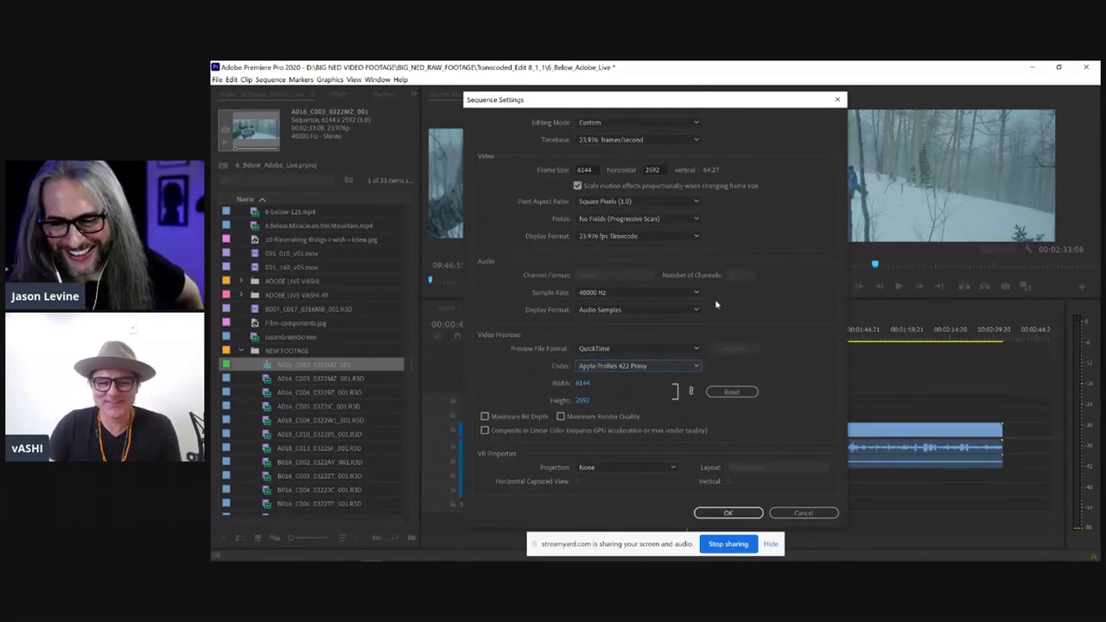
left_click(721, 513)
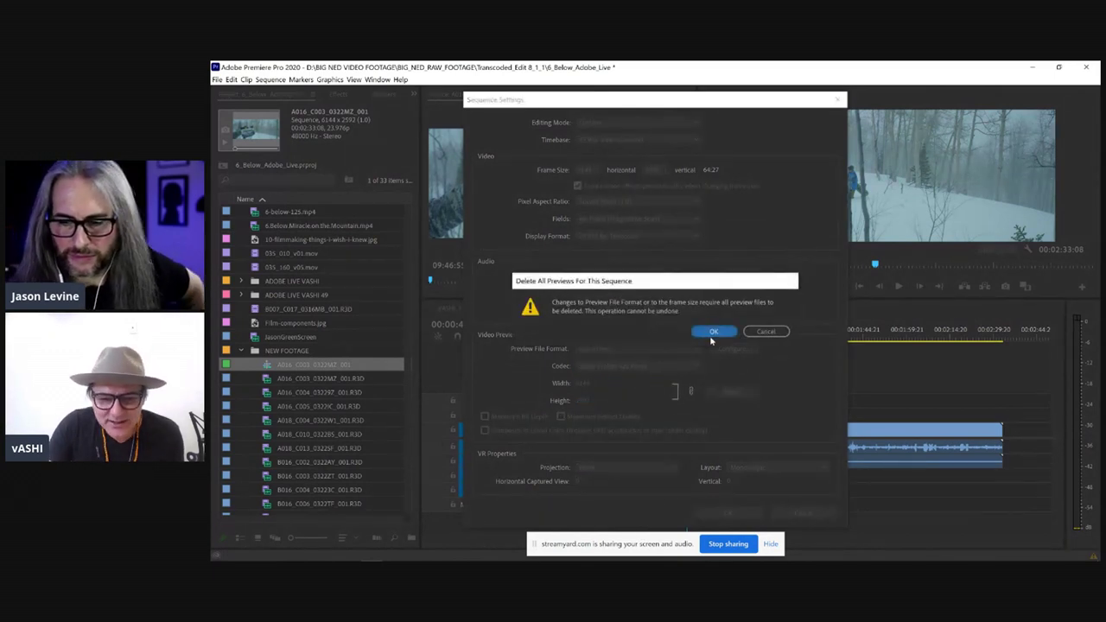
left_click(729, 331)
right_click(324, 371)
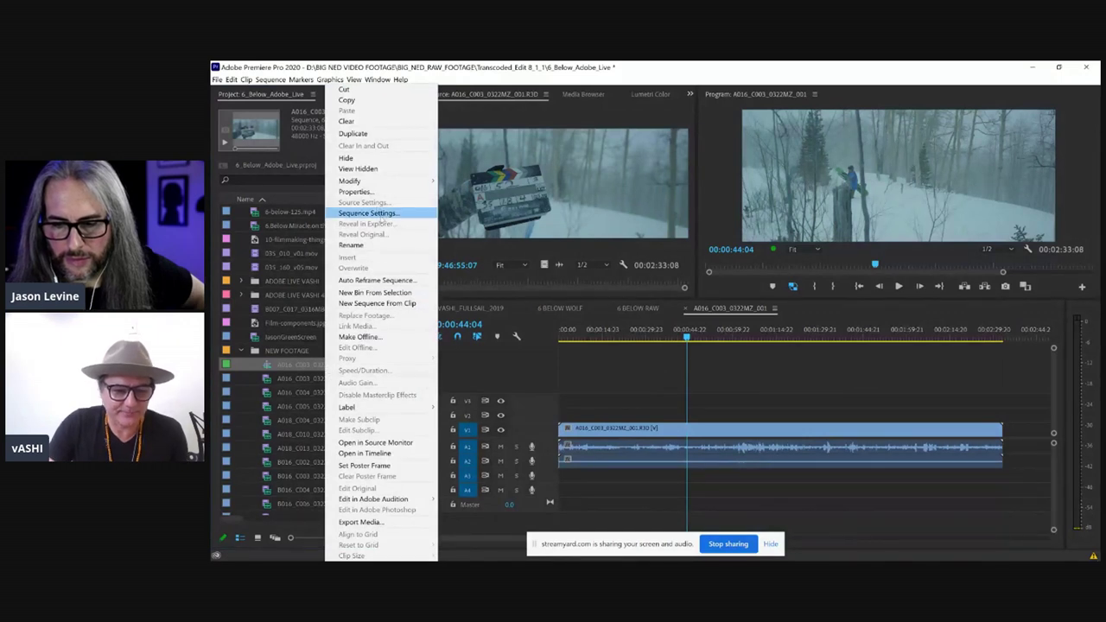
key("Escape")
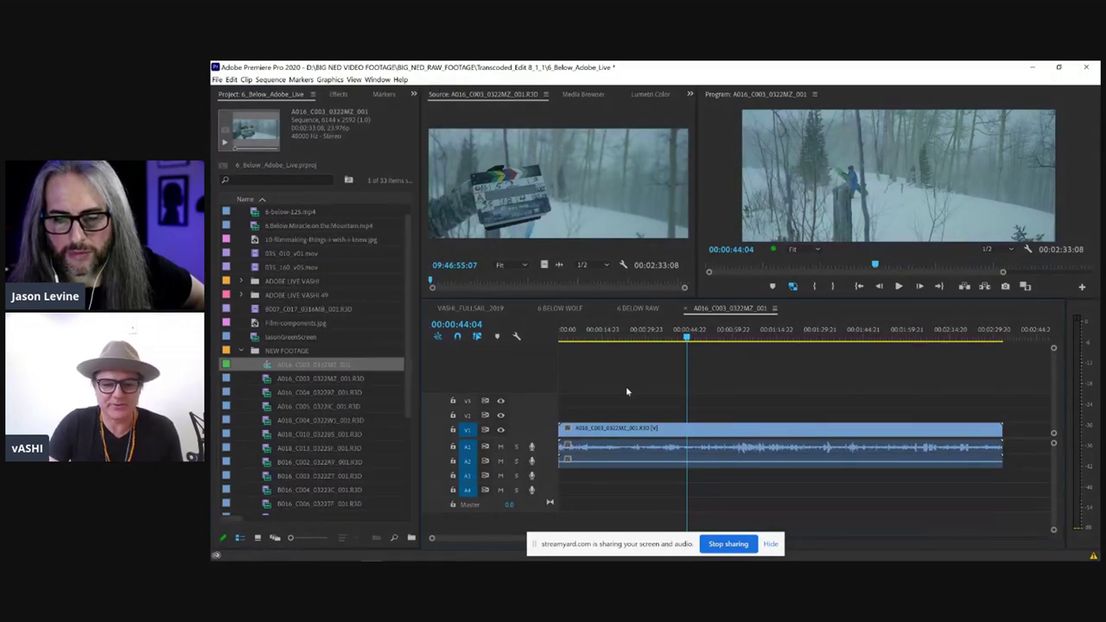
Step: Play the A016 sequence from its start in a maximized Program monitor
left_click(624, 336)
left_click_drag(632, 337, 718, 337)
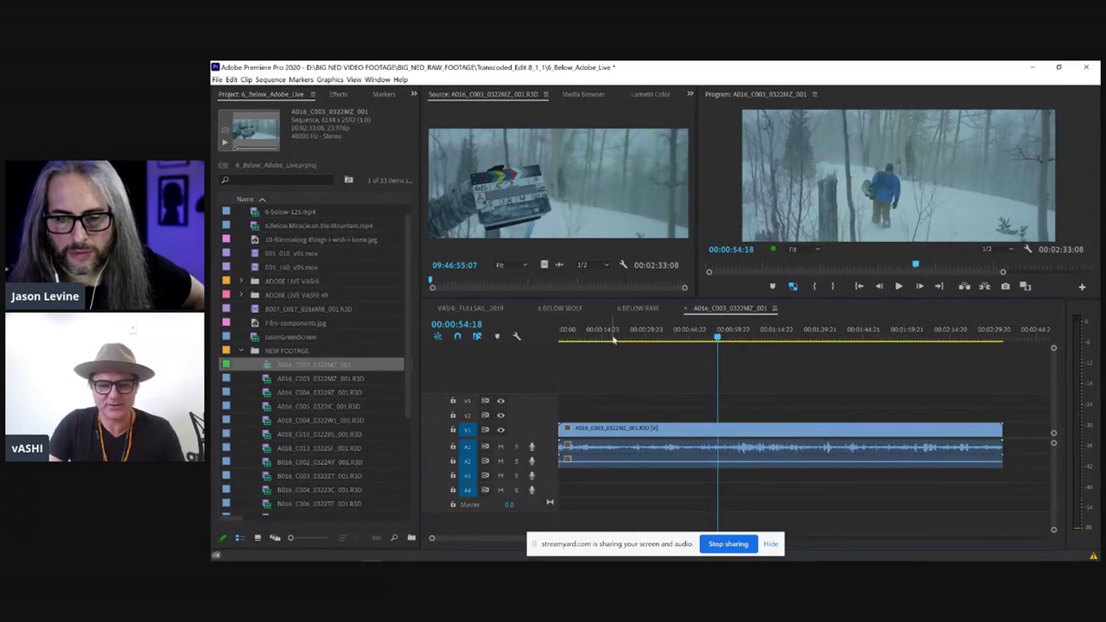
key("Home")
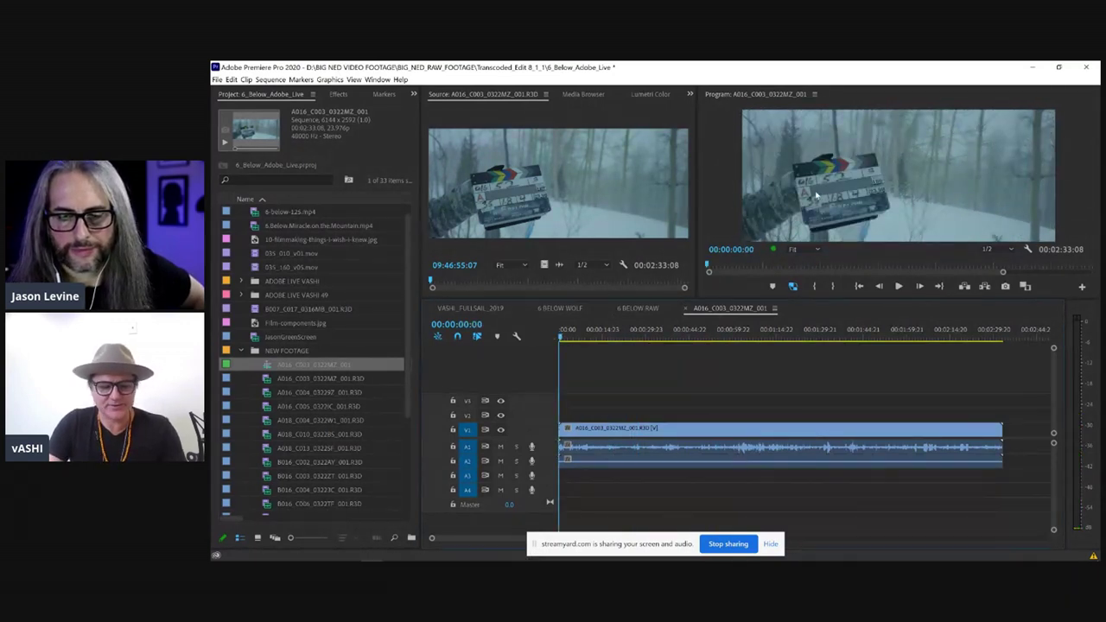
key("grave")
key("space")
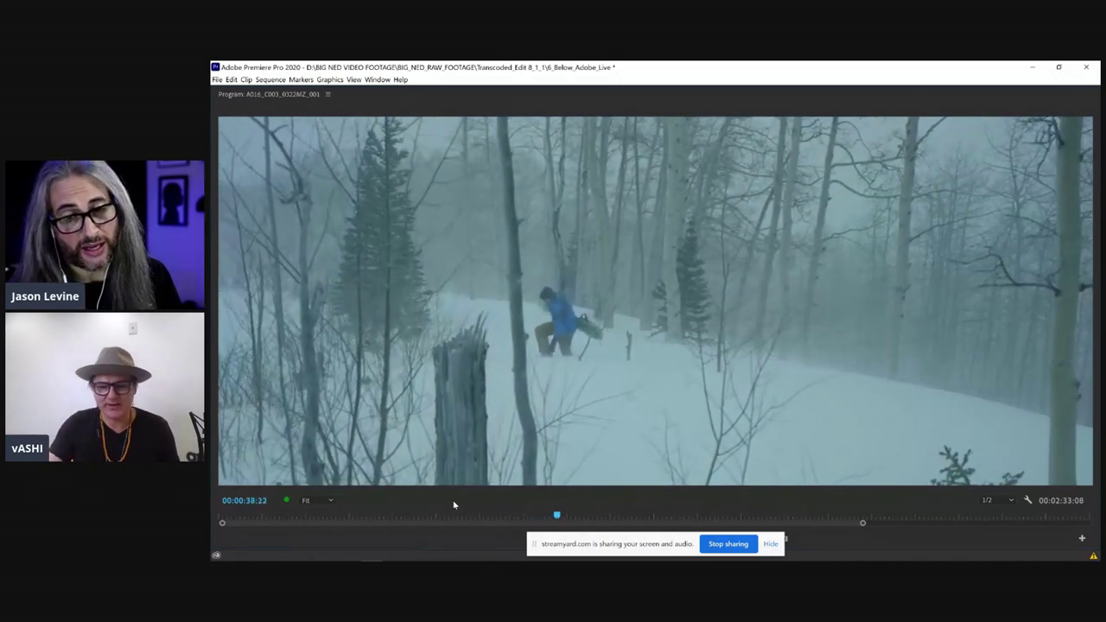
Step: Switch the Program monitor playback resolution from 1/2 to Full and keep playing the sequence
left_click(991, 500)
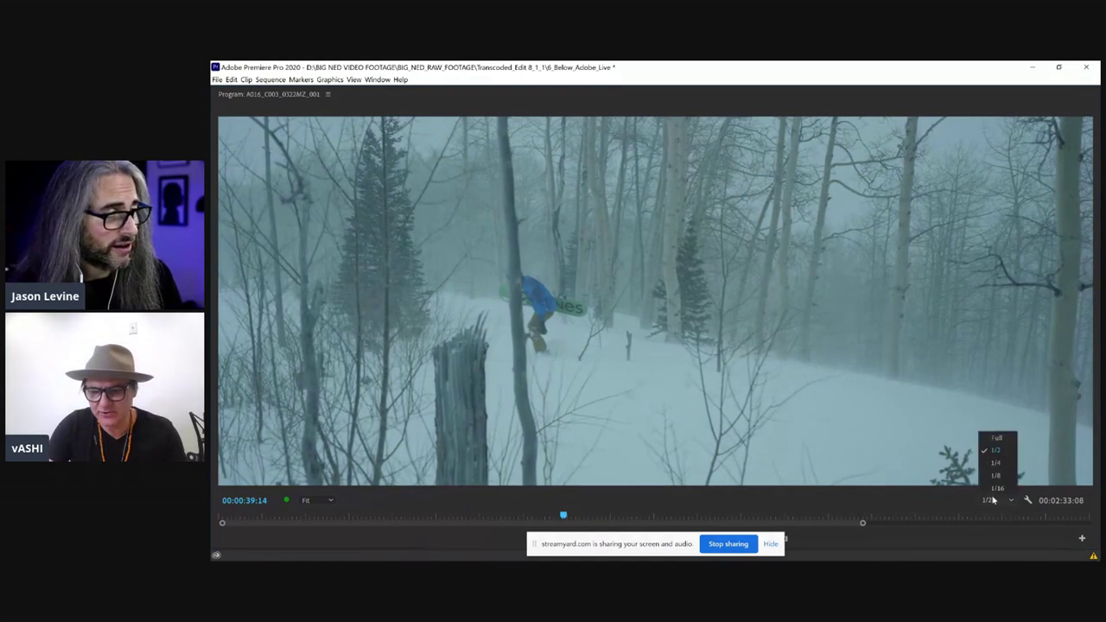
left_click(994, 438)
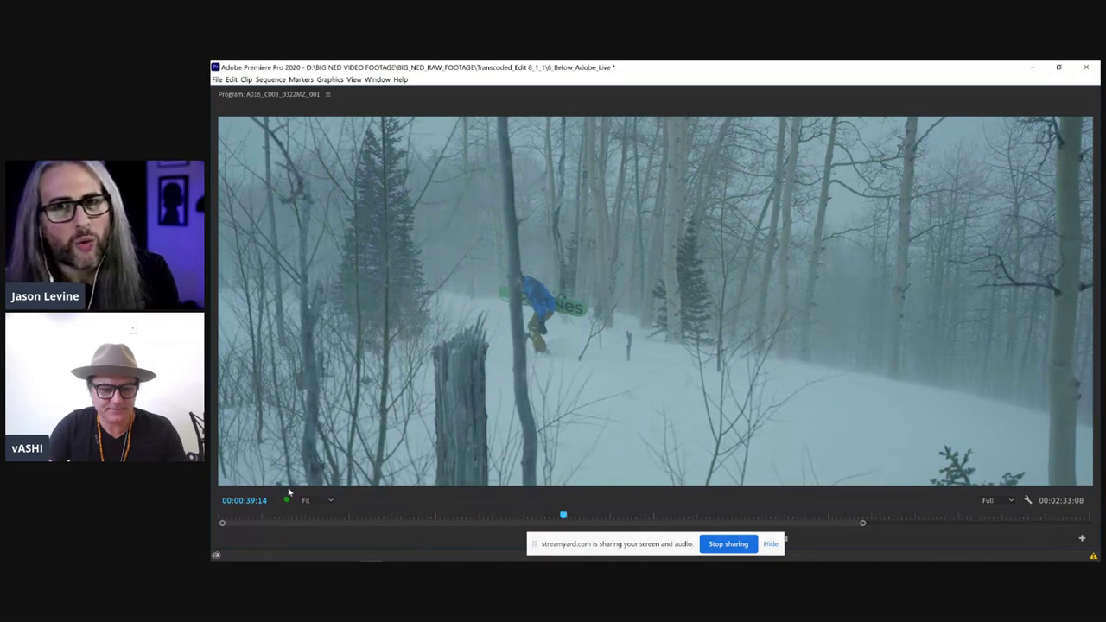
key("space")
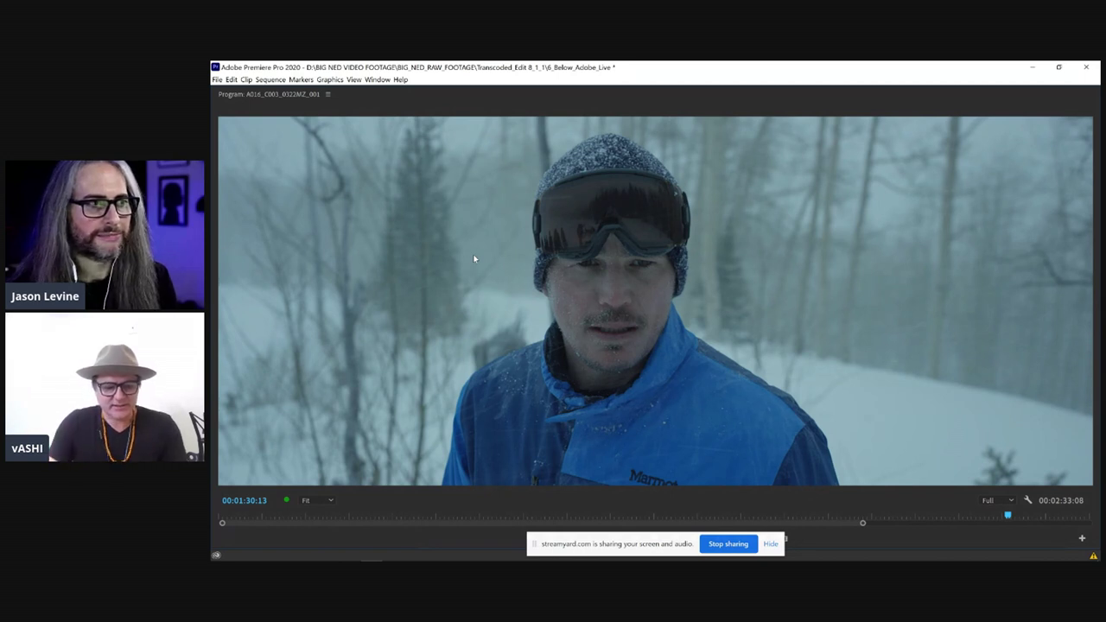
left_click(987, 501)
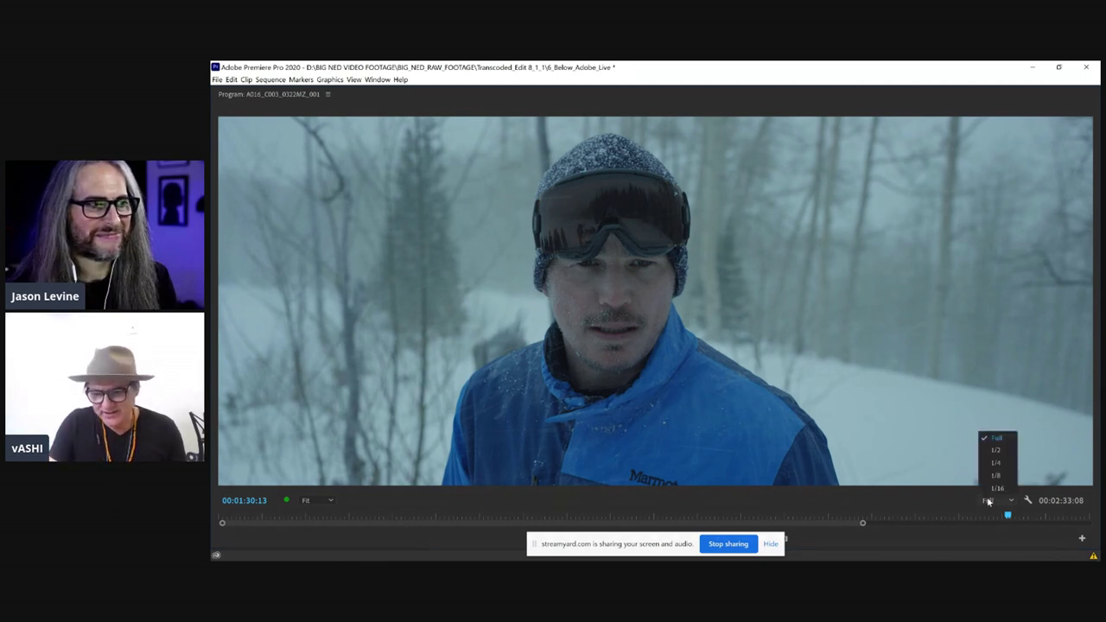
Step: Restore 1/2 playback resolution and the normal layout, save, and park the playhead near 00:00:48
left_click(994, 450)
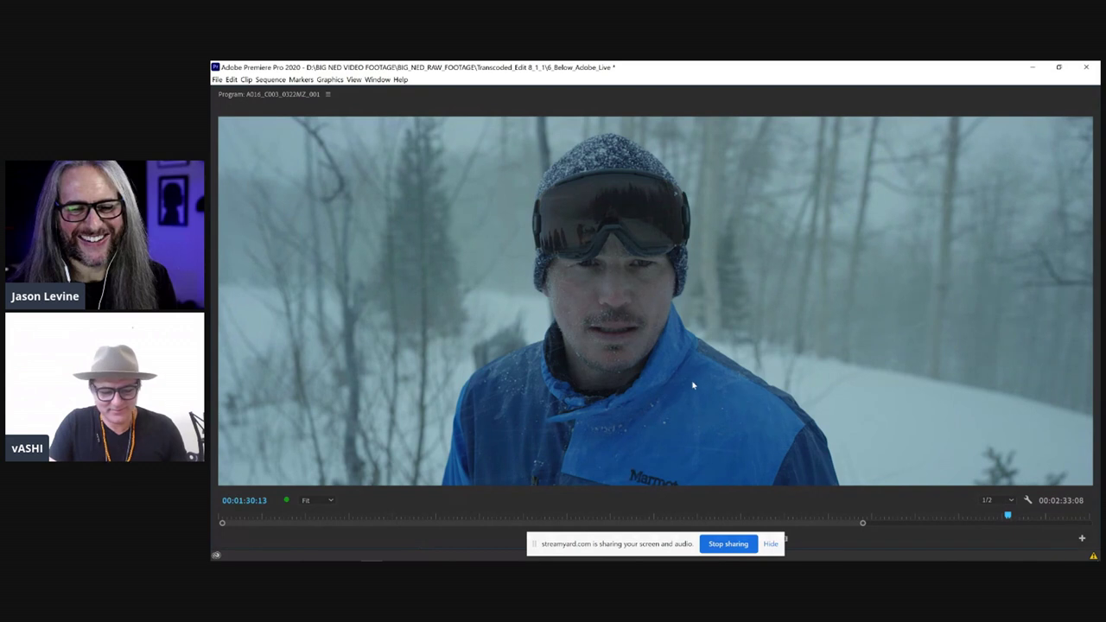
key("grave")
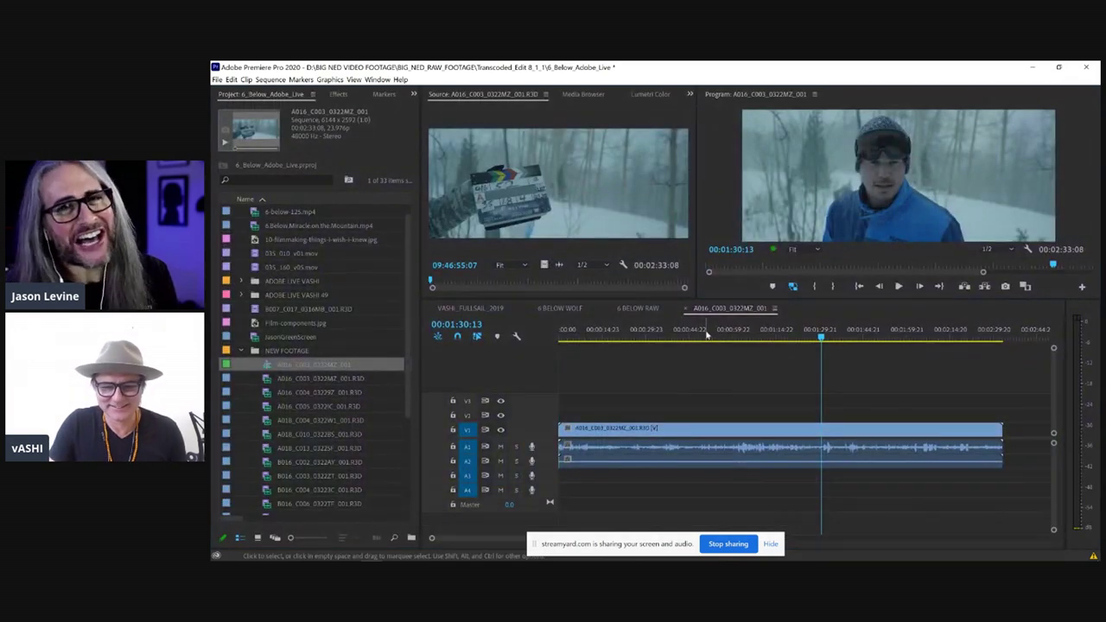
left_click(700, 333)
left_click_drag(700, 335, 741, 336)
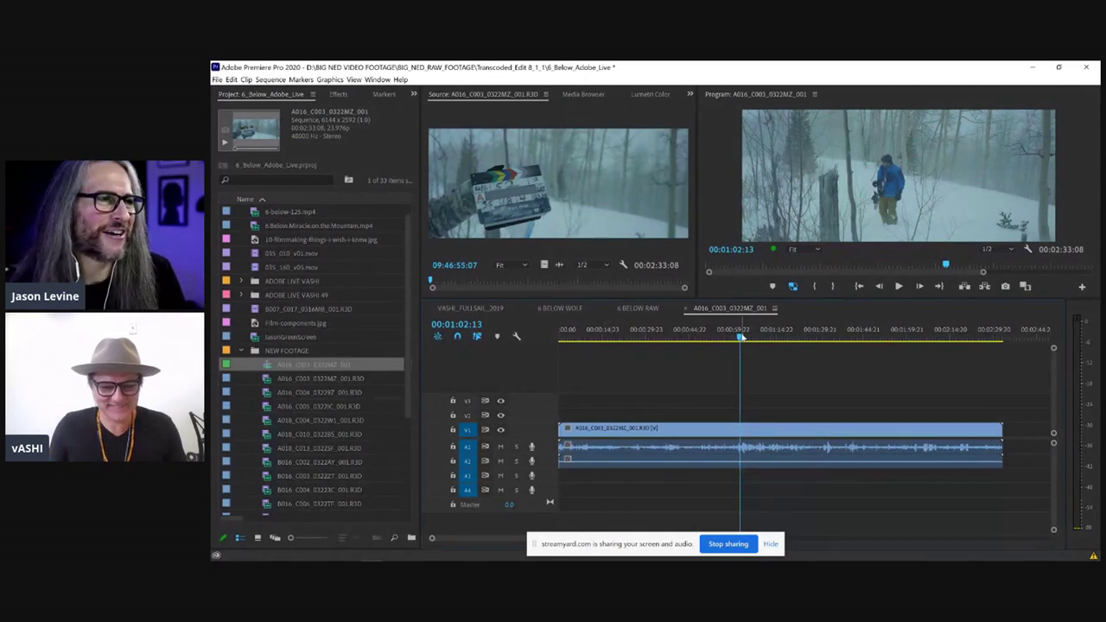
key("ctrl+s")
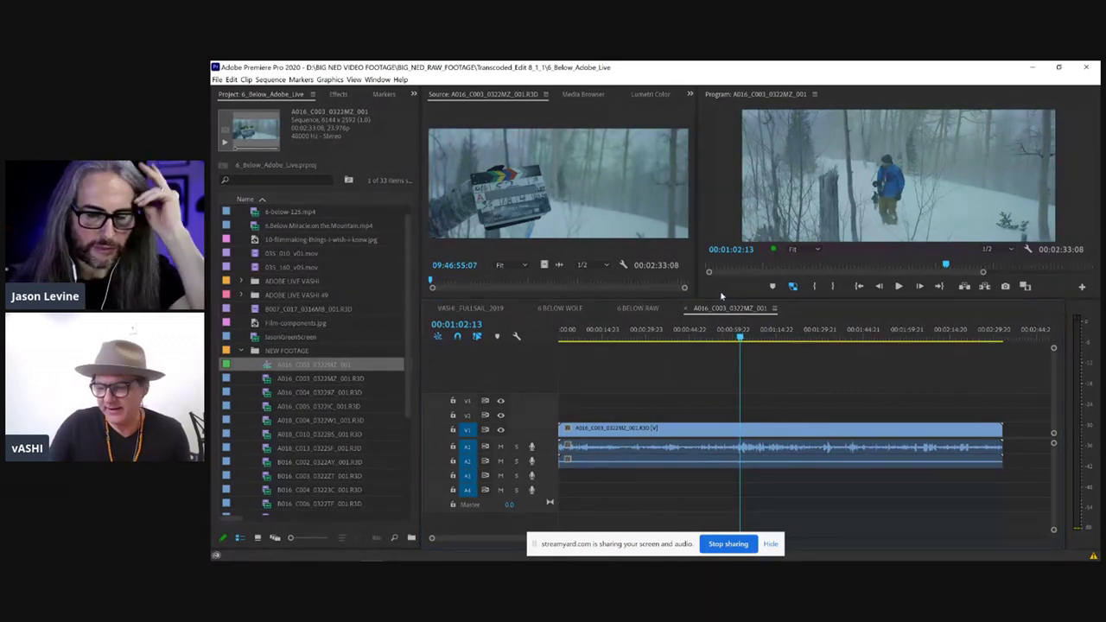
left_click(699, 337)
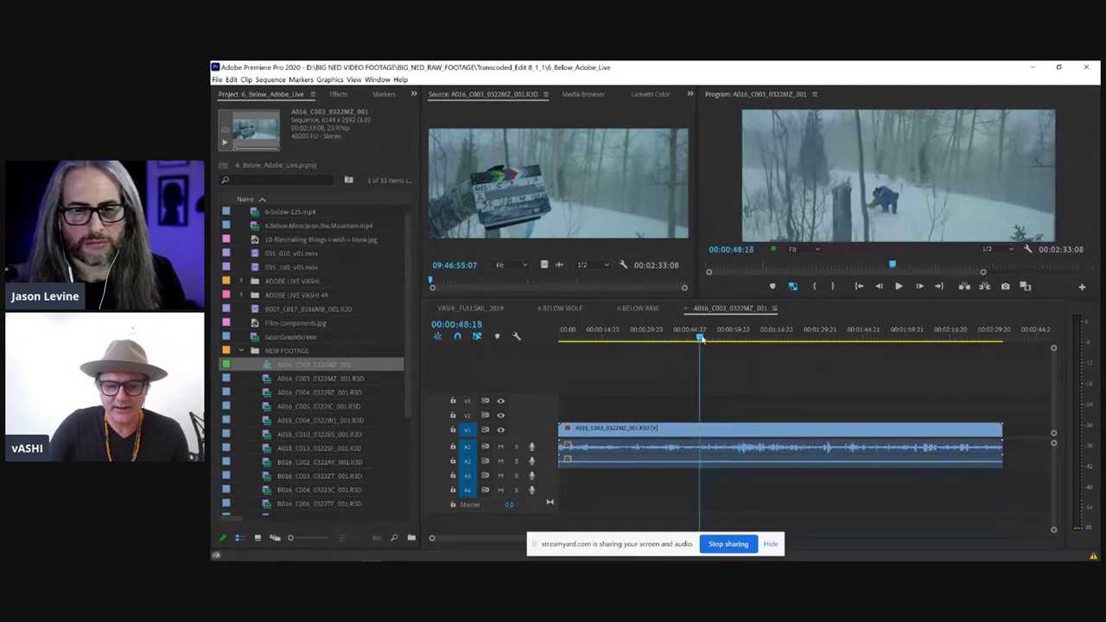
Step: Scrub the A016 sequence between about 0:37 and 1:05, then load 6.Below.Miracle.on.the.Mountain.mp4 into the Source monitor
left_click_drag(699, 338, 779, 327)
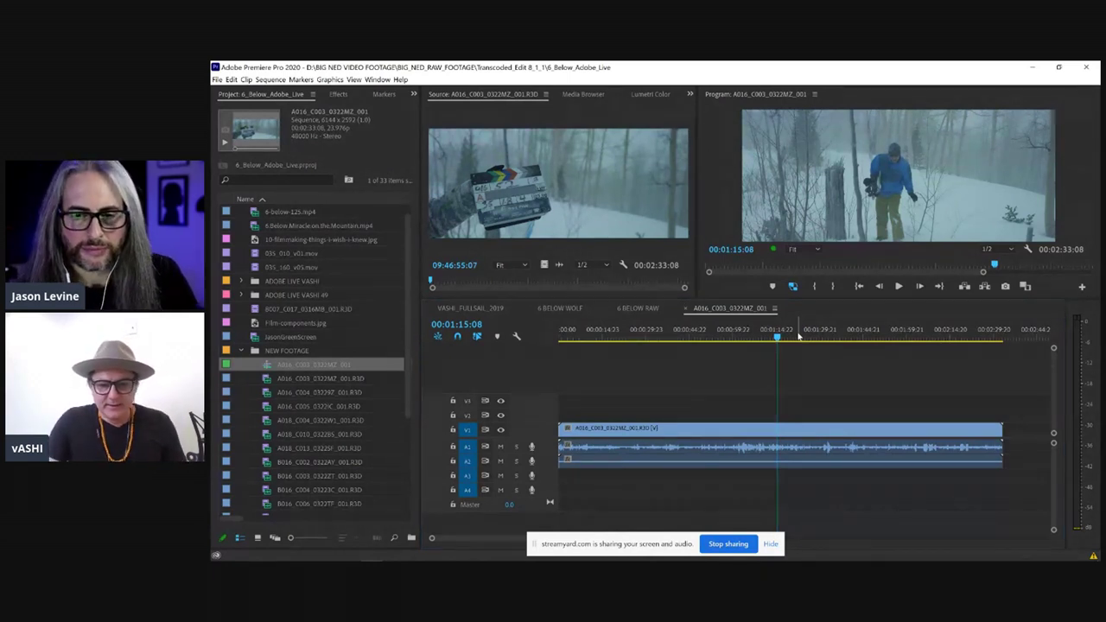
left_click(746, 336)
left_click_drag(746, 336, 843, 332)
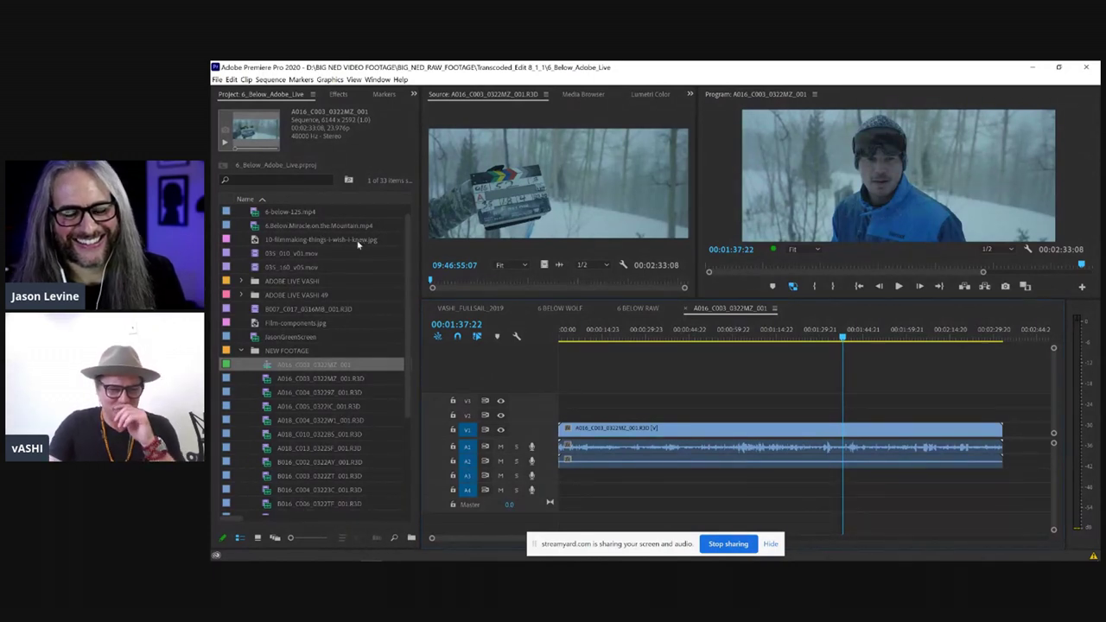
double_click(254, 225)
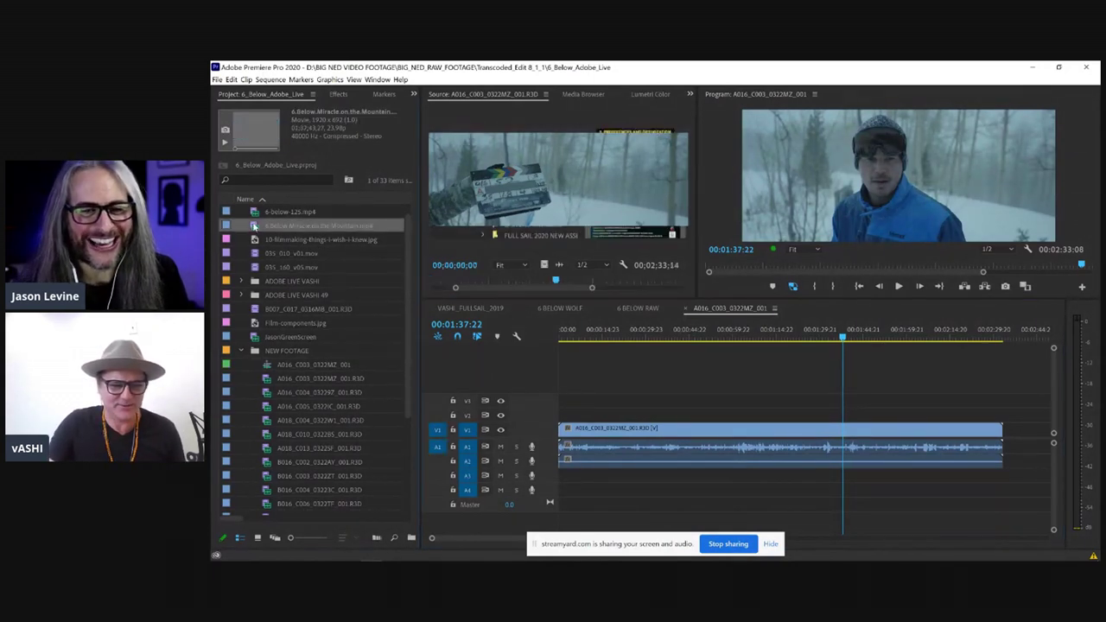
Step: Scrub the movie to the wolf scene at 00;23;39;11 and maximize the Source monitor
left_click(568, 269)
left_click_drag(572, 279, 568, 279)
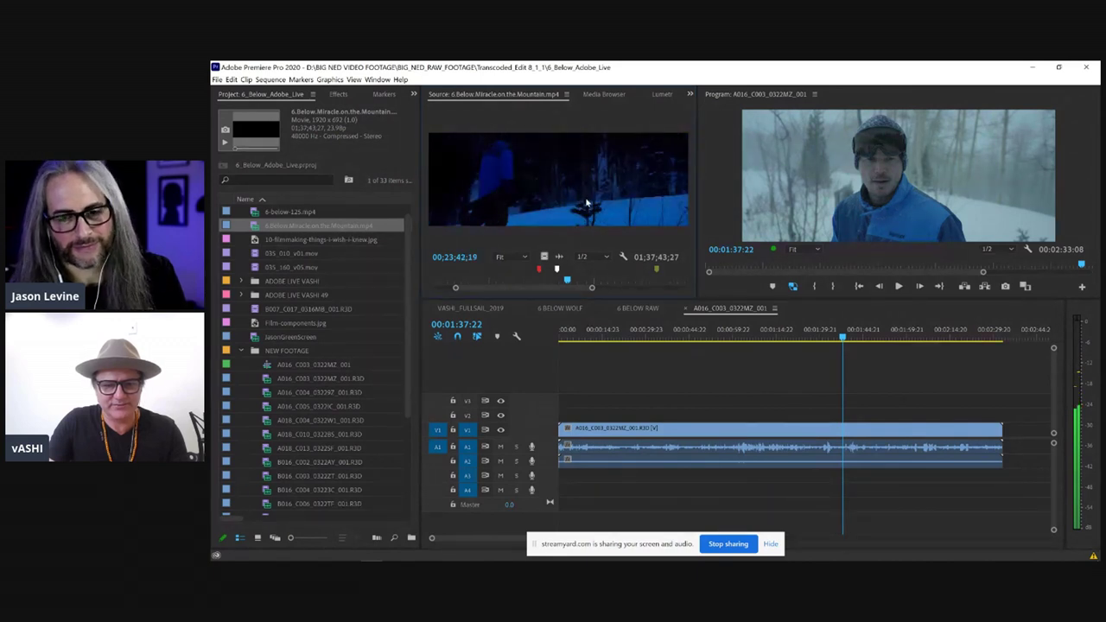
key("grave")
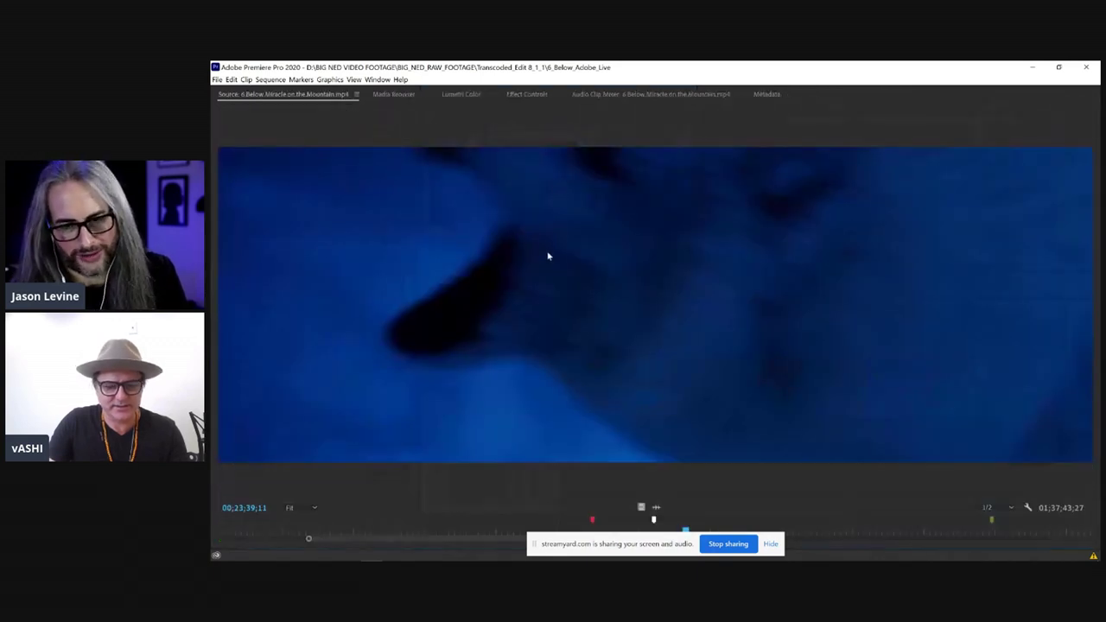
Step: Play and shuttle the maximized movie with Space, J and L, then restore the panel layout
key("space")
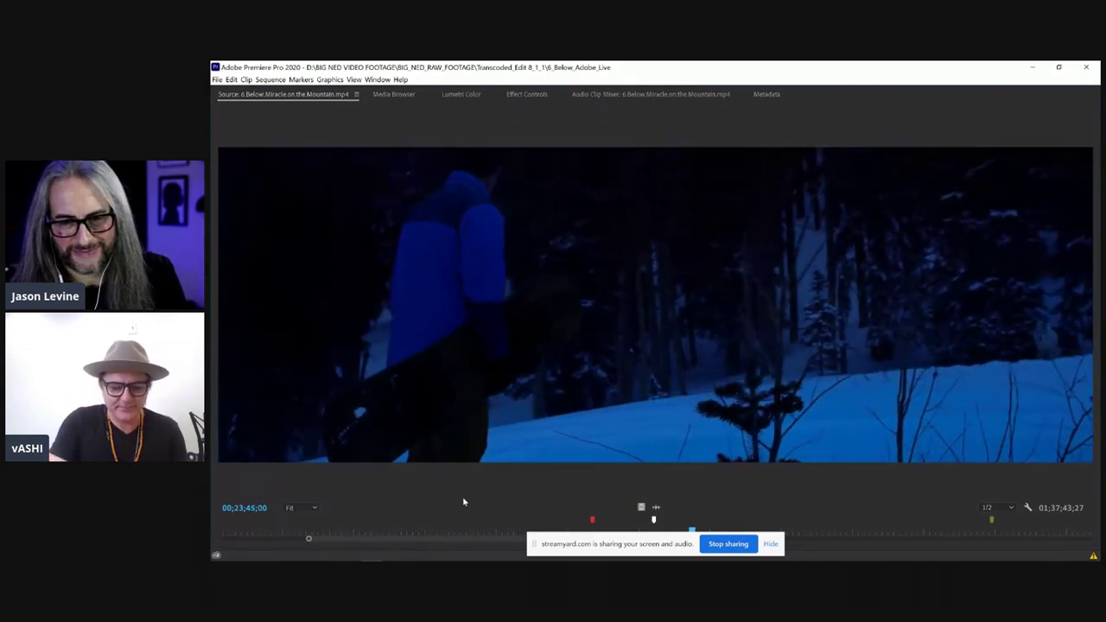
key("j")
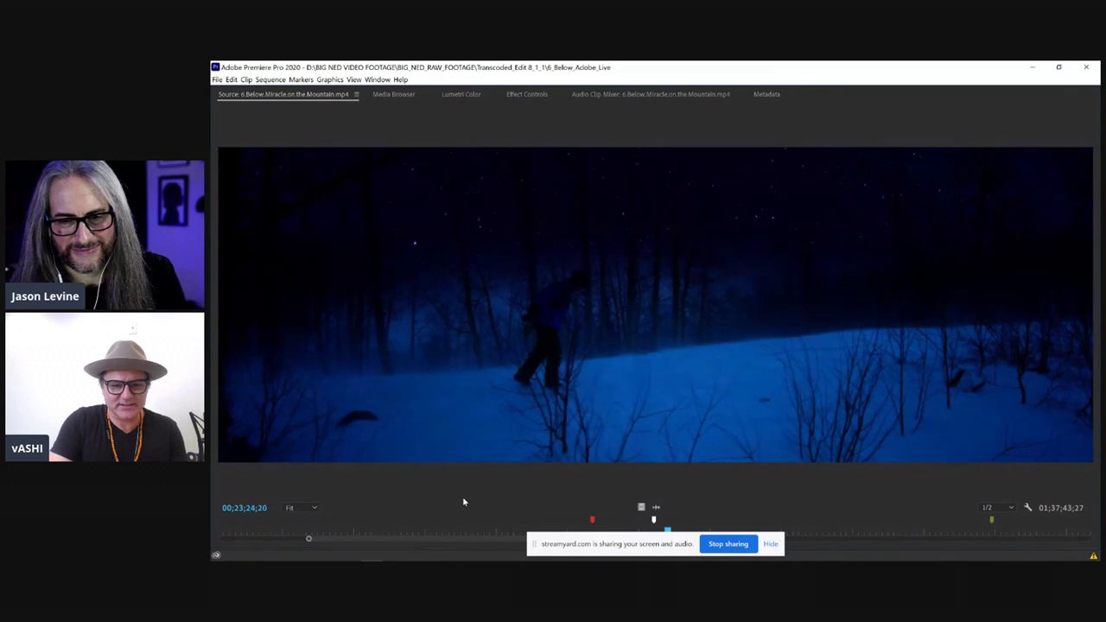
key("l")
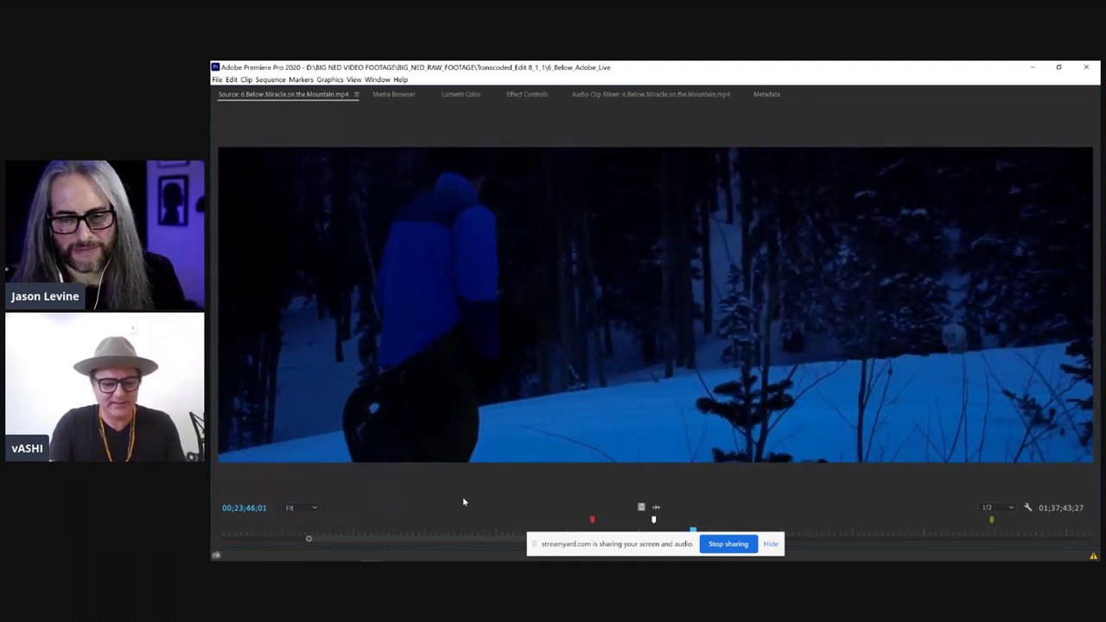
key("grave")
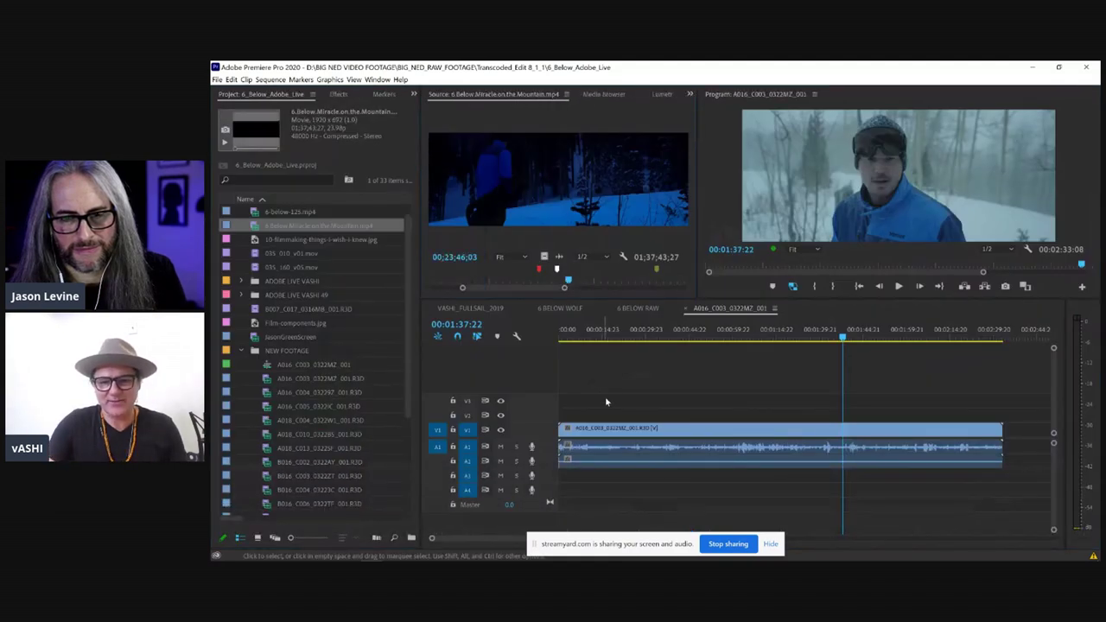
Step: Maximize the Program monitor briefly, then maximize the Source monitor and step the movie back to 00;23;34;11
key("grave")
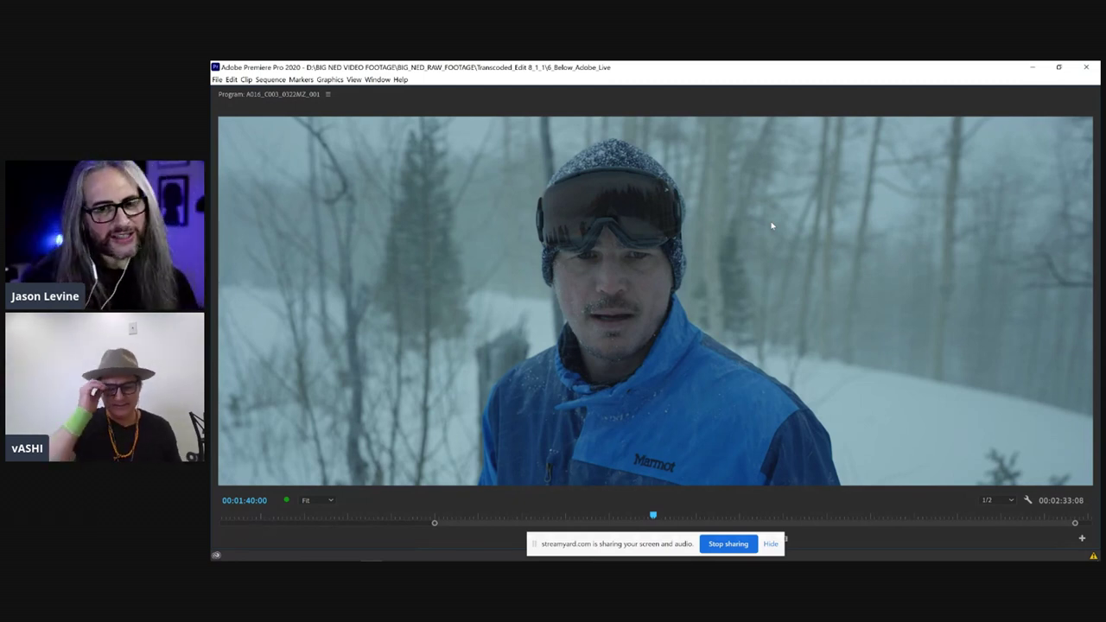
key("grave")
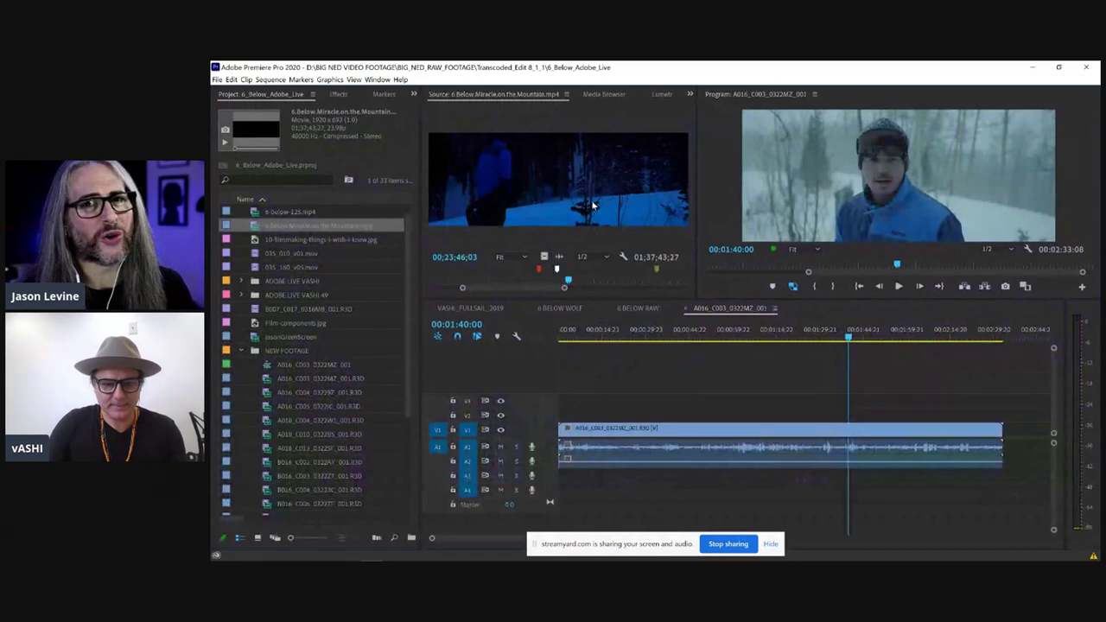
key("grave")
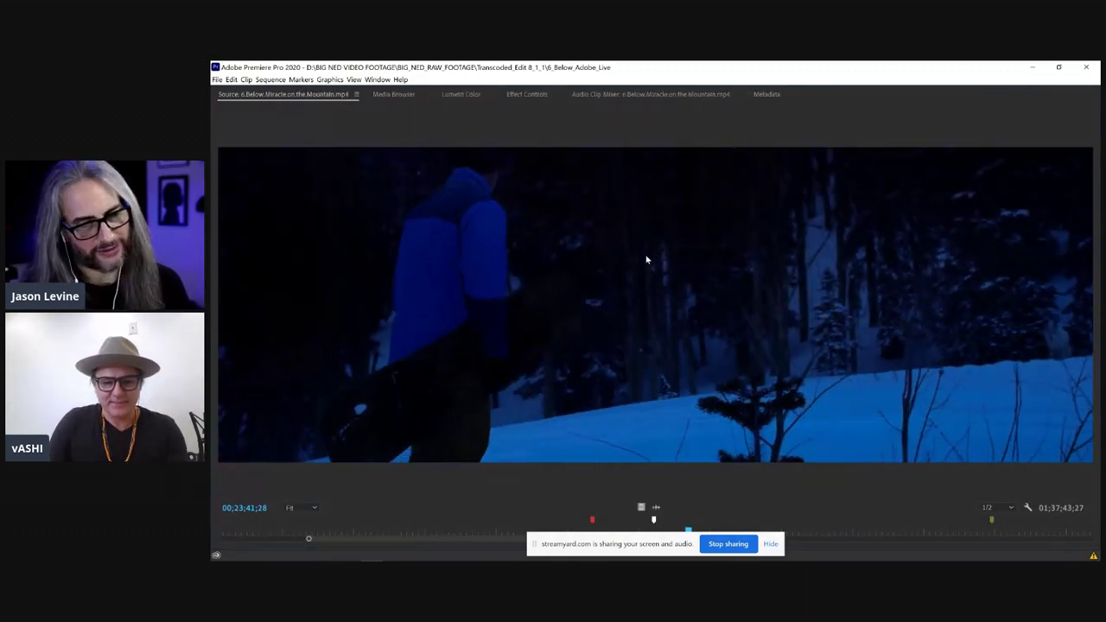
key("j")
key("k")
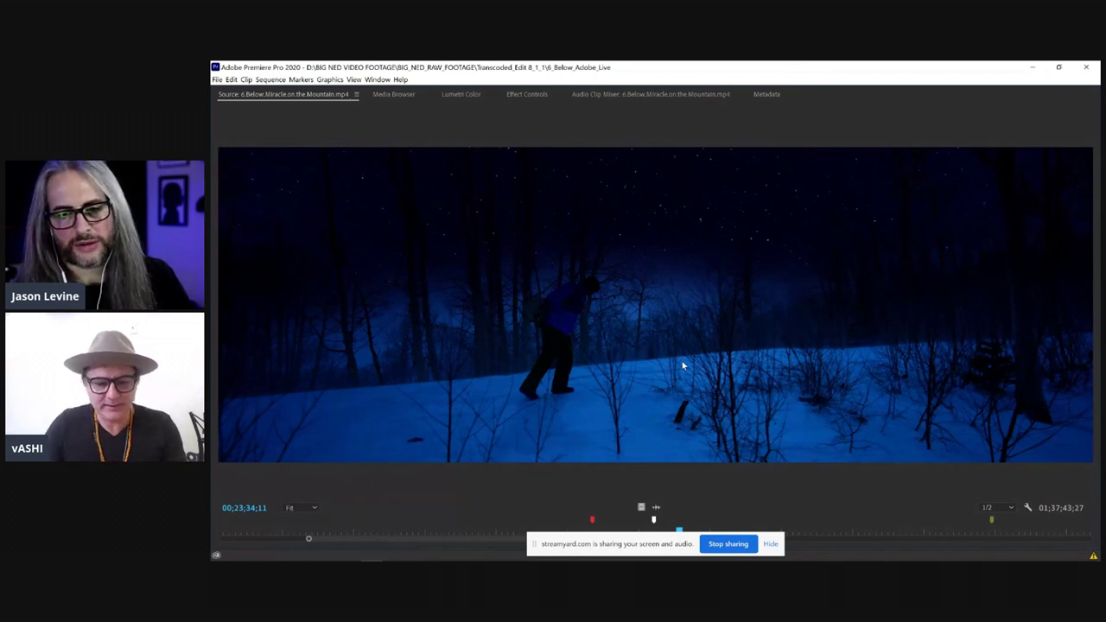
Step: Toggle the maximized Source monitor off and on, ending in the full editing workspace
key("grave")
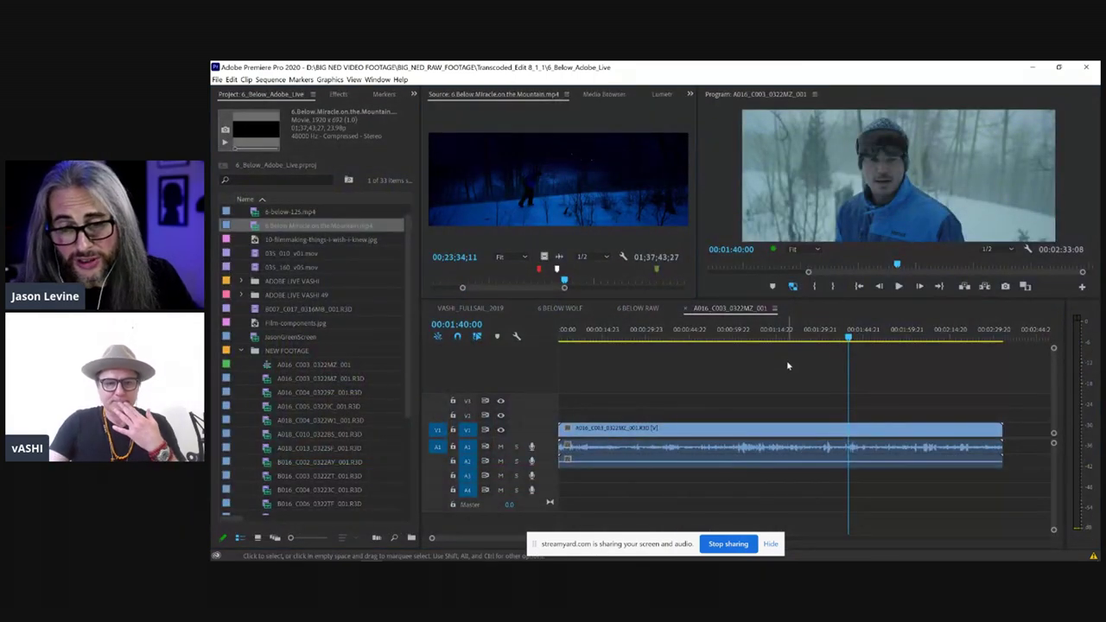
key("grave")
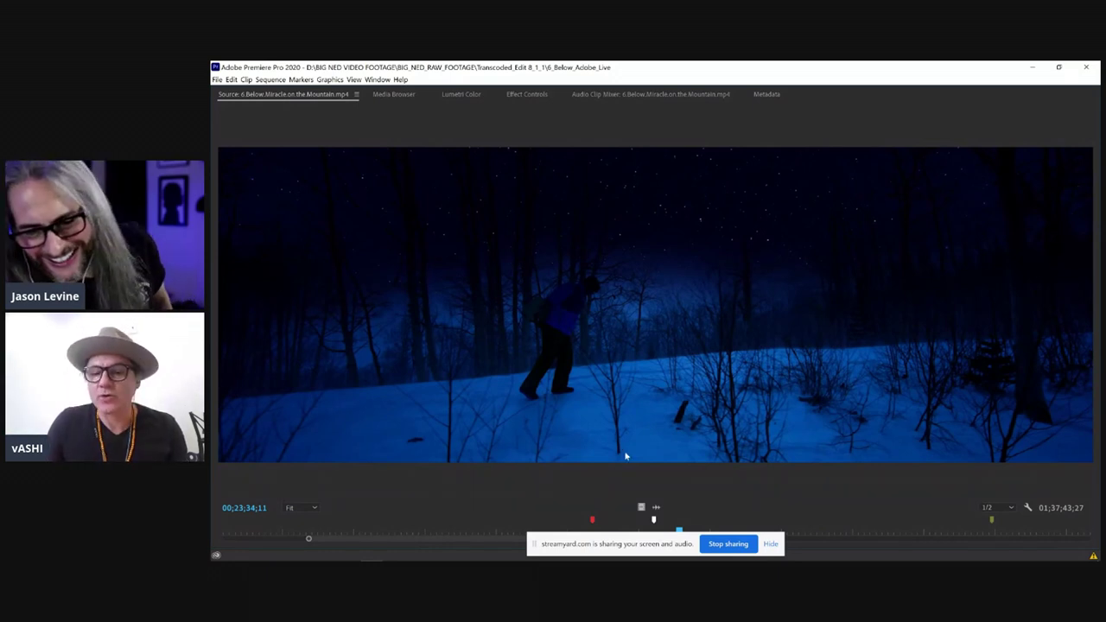
key("grave")
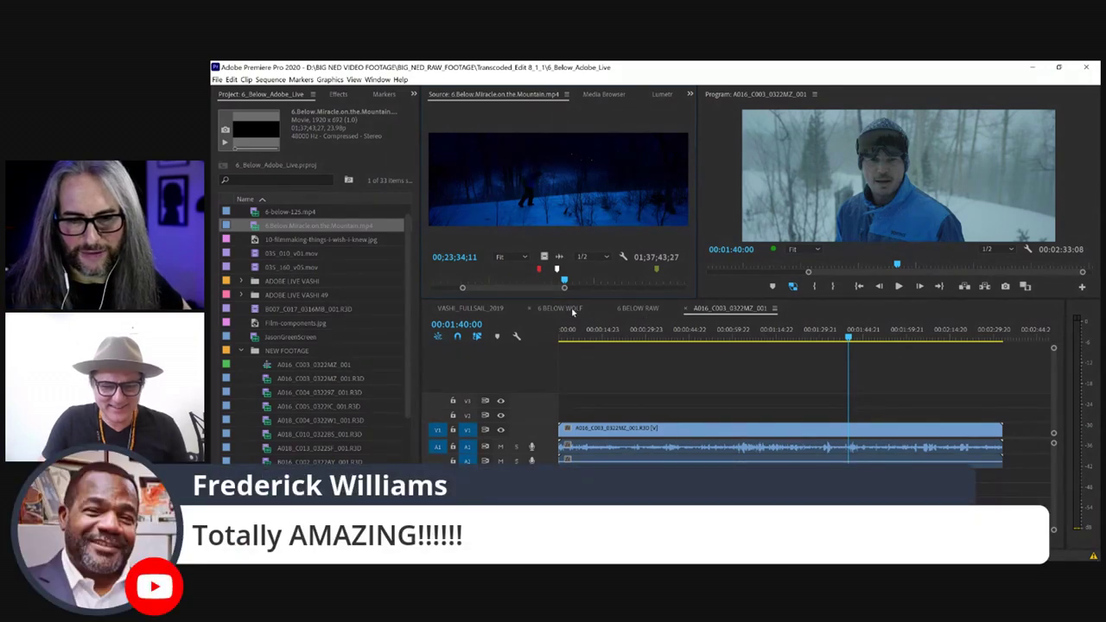
Step: Bring the 6 BELOW WOLF sequence to the front of the Timeline and Program monitor
left_click(571, 311)
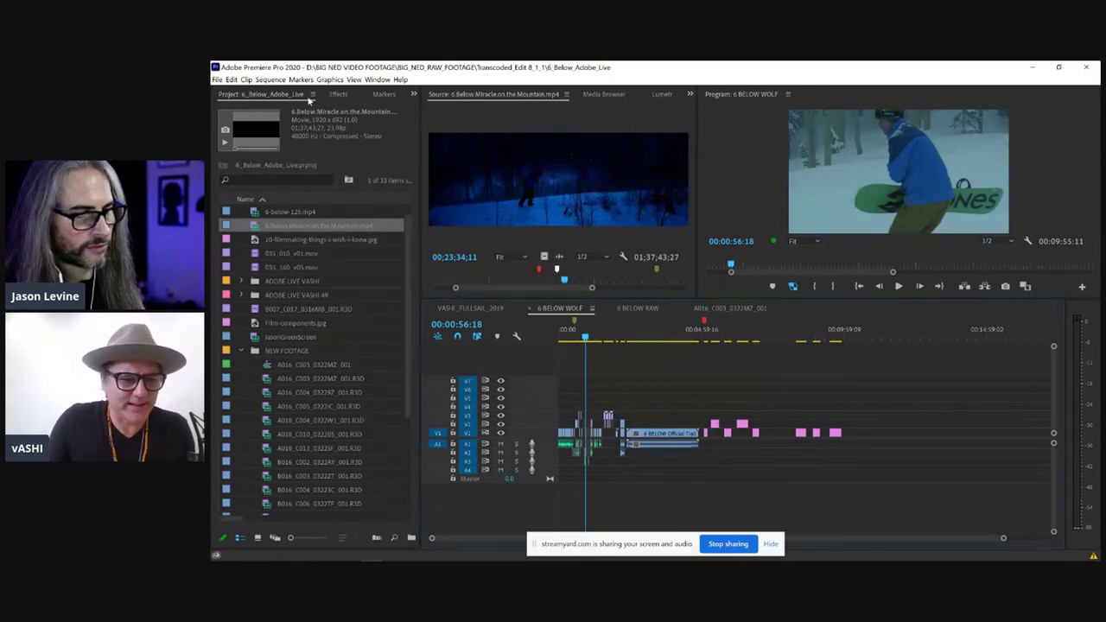
Step: Open the General page of Project Settings from the File menu
left_click(218, 80)
left_click(220, 81)
left_click(218, 80)
mouse_move(231, 80)
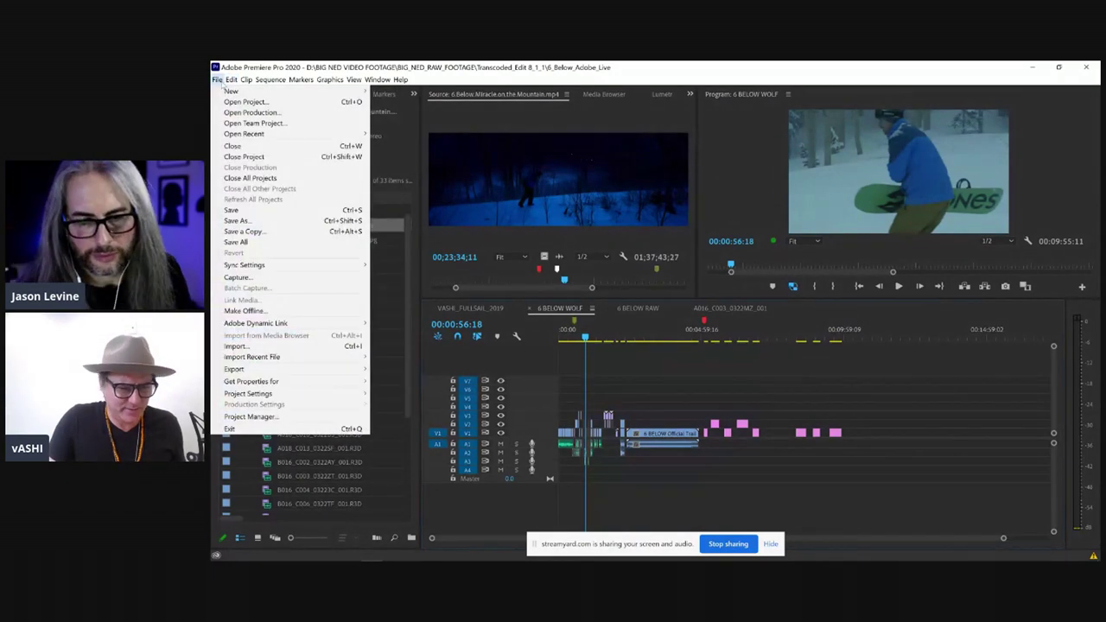
mouse_move(306, 398)
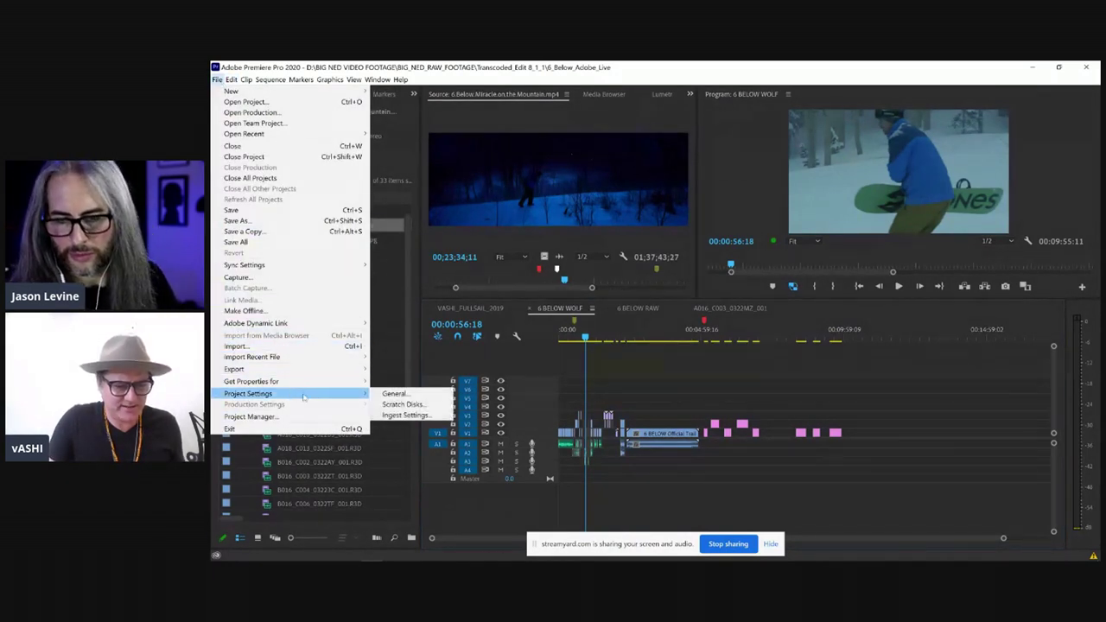
left_click(387, 398)
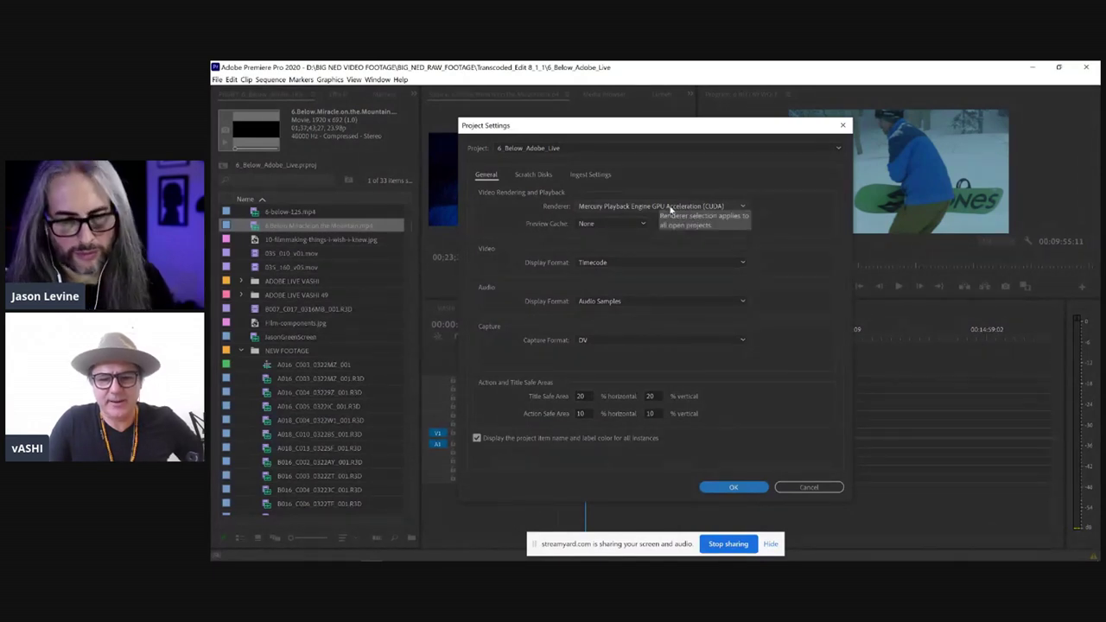
Step: Expand the Renderer list to show CUDA, OpenCL and Software Only, with CUDA selected
left_click(670, 207)
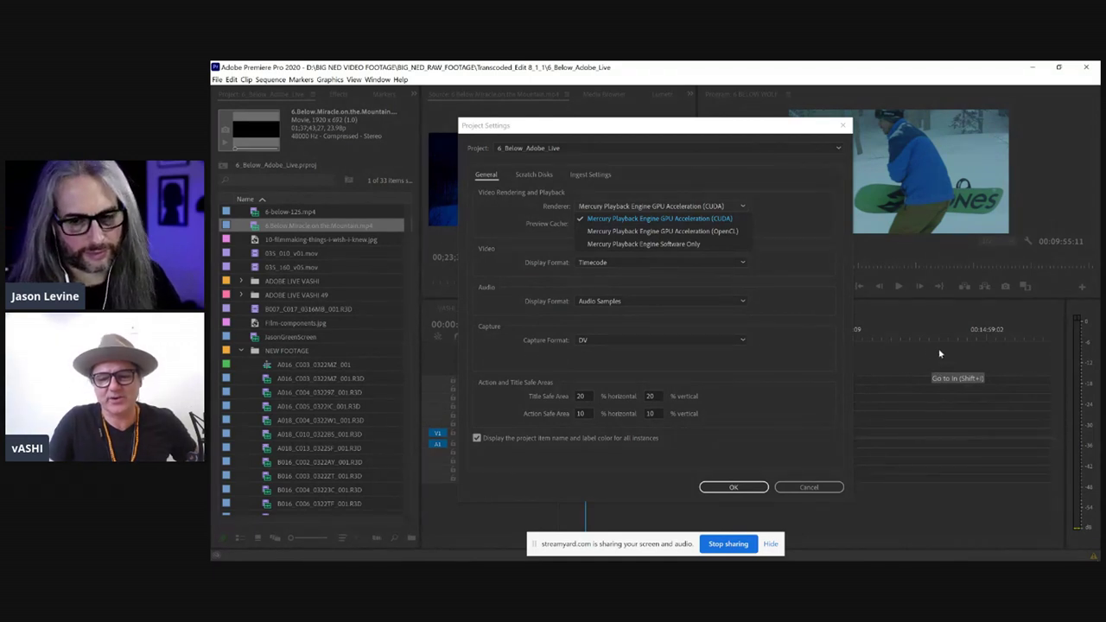
left_click(657, 180)
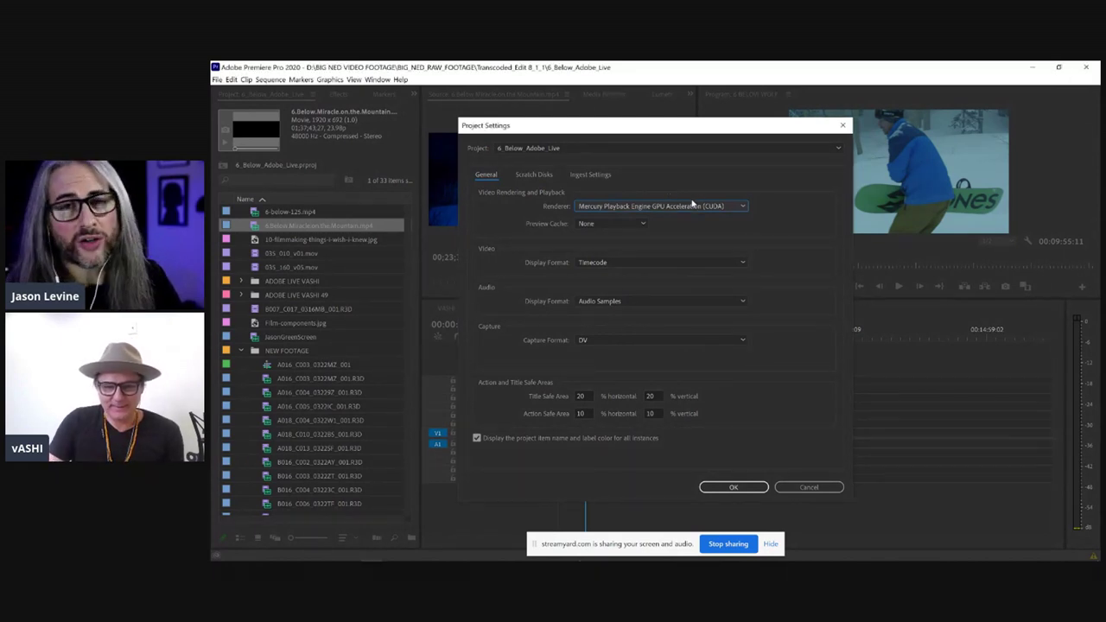
left_click(697, 205)
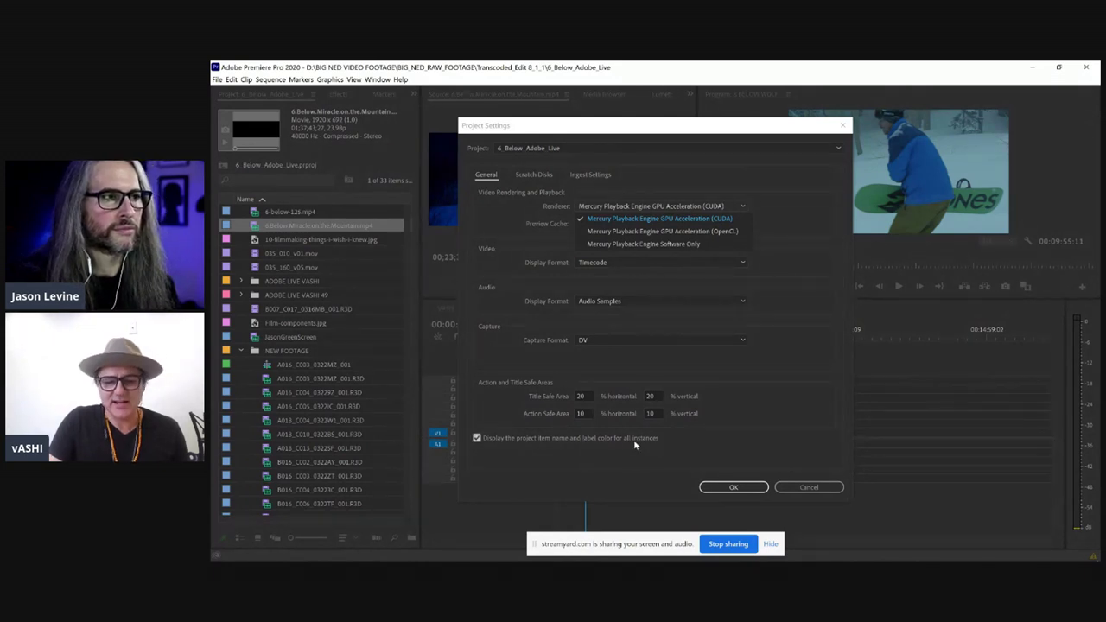
Step: Keep the CUDA renderer, confirm Project Settings with OK, and scroll the Project panel bins
mouse_move(637, 438)
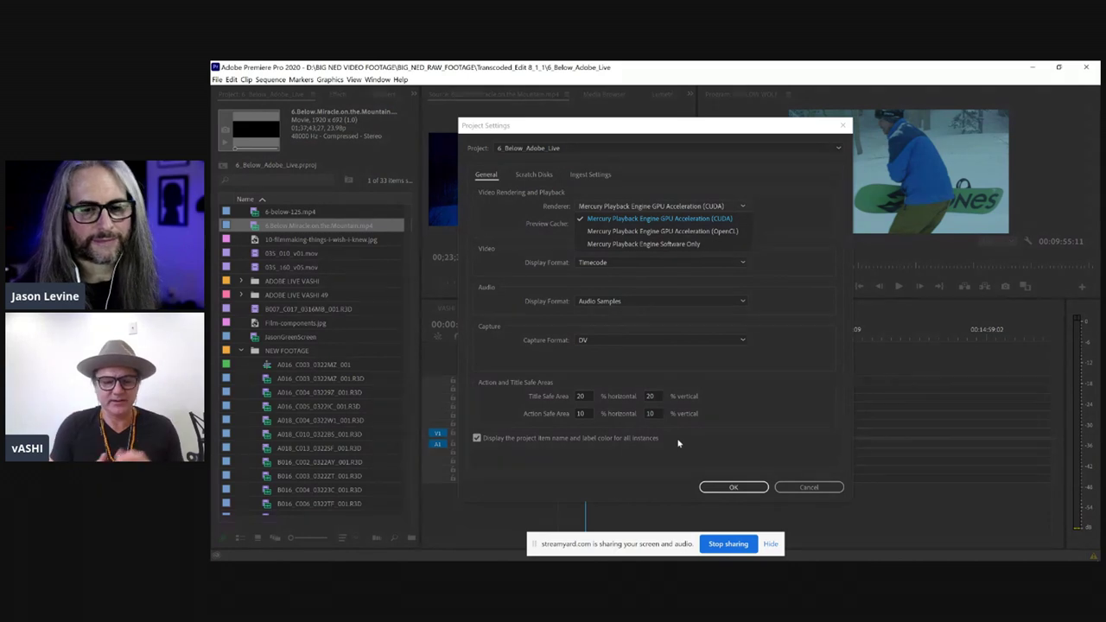
left_click(731, 488)
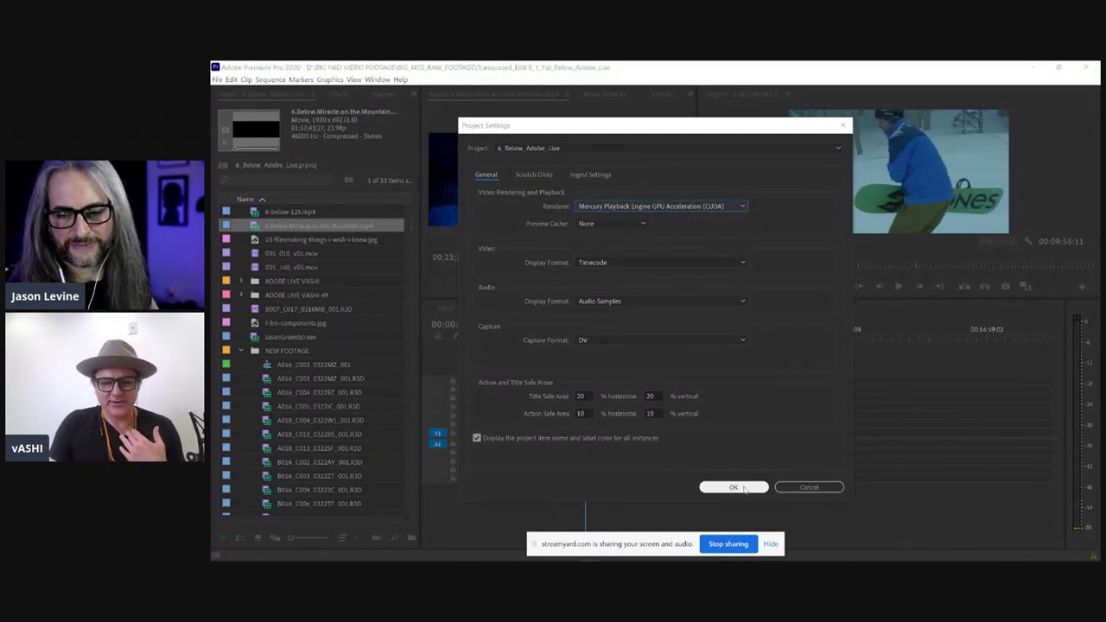
left_click(732, 487)
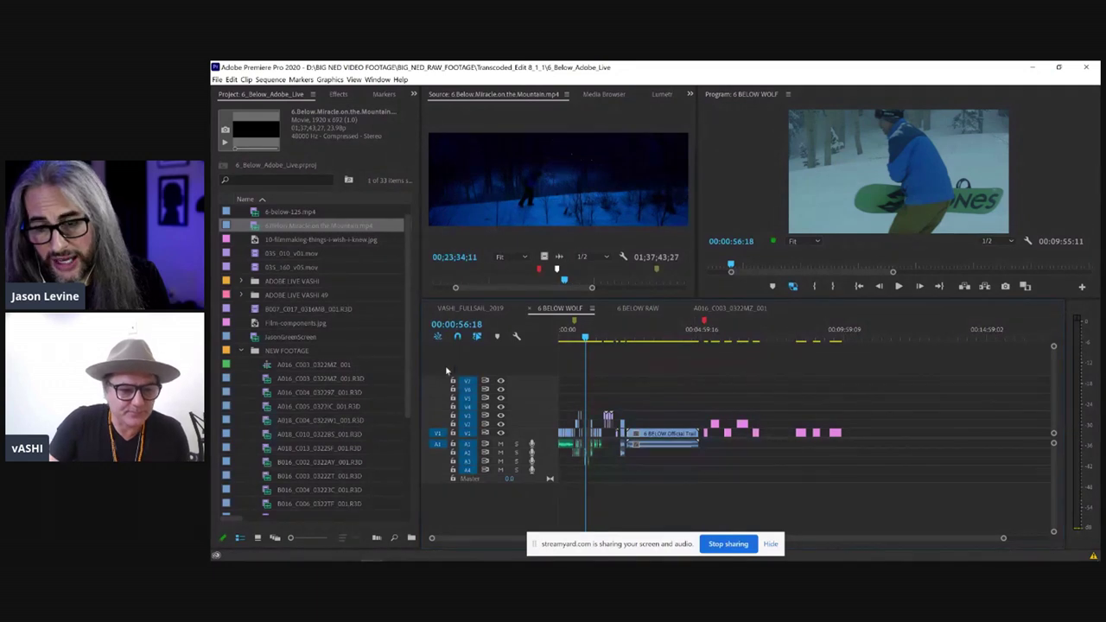
scroll(389, 393, "down", 4)
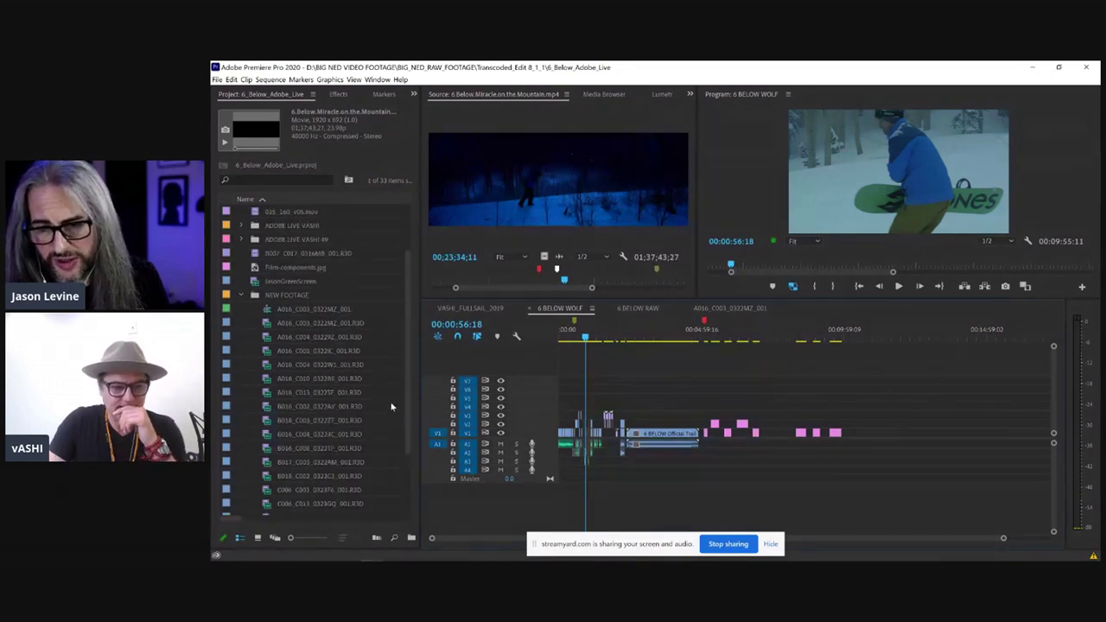
scroll(390, 401, "up", 4)
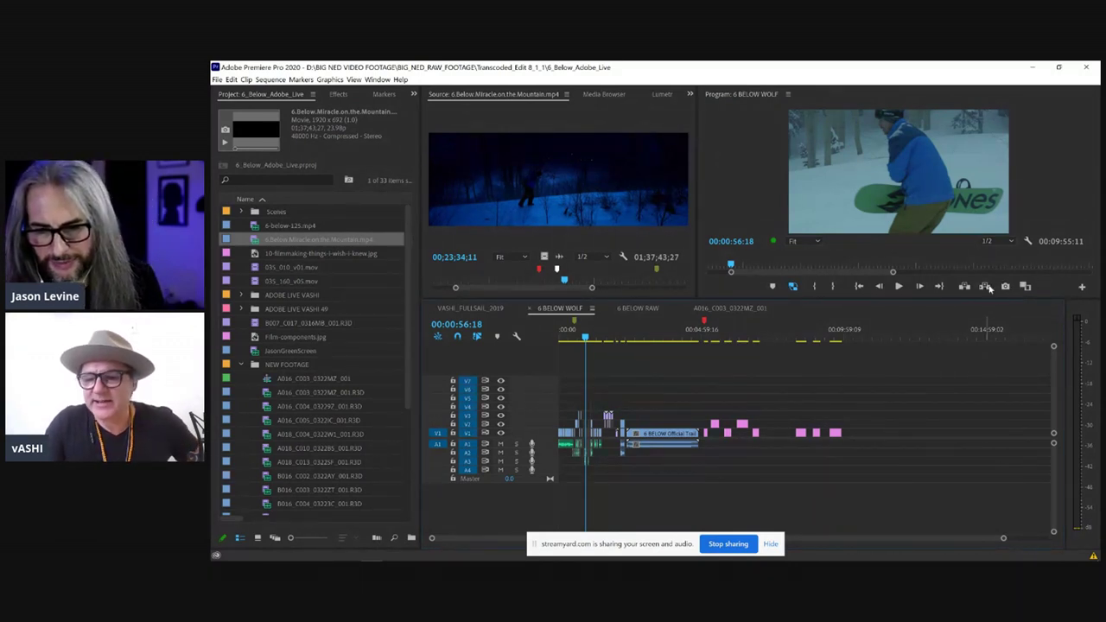
Step: Hide the Program monitor's transport controls and lower the divider to enlarge both monitors
right_click(1029, 245)
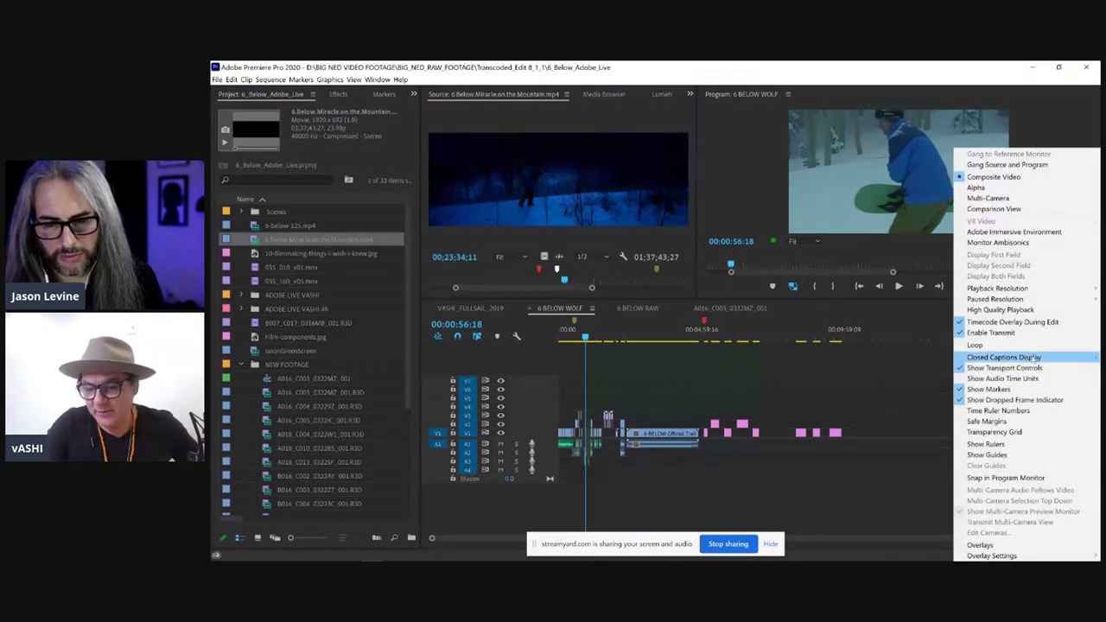
left_click(1002, 367)
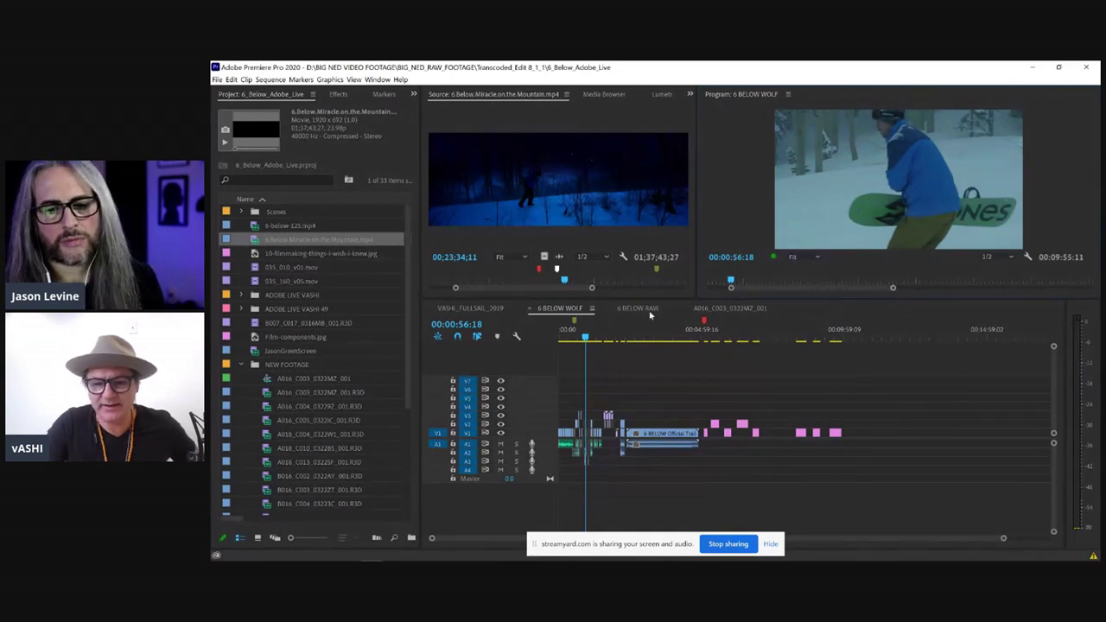
left_click_drag(666, 300, 668, 311)
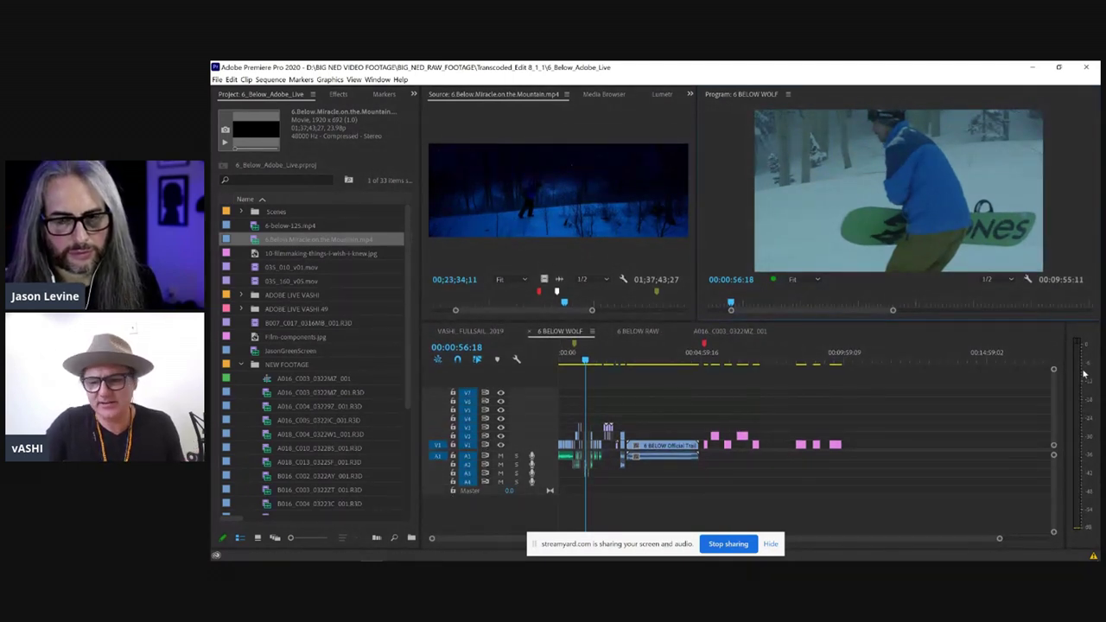
left_click(376, 79)
mouse_move(381, 93)
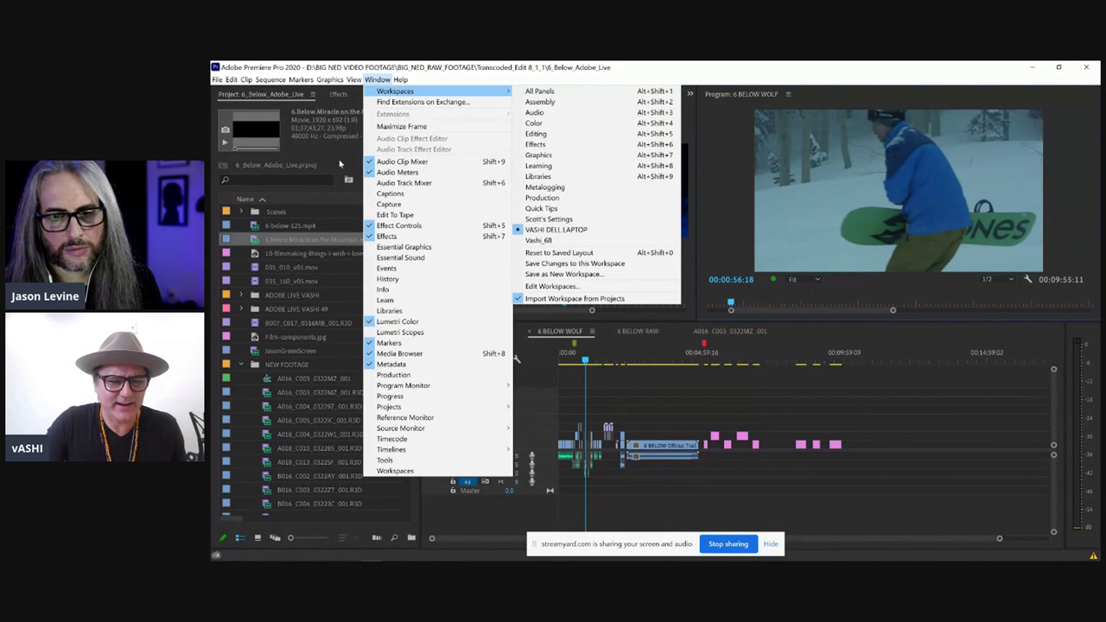
left_click(339, 163)
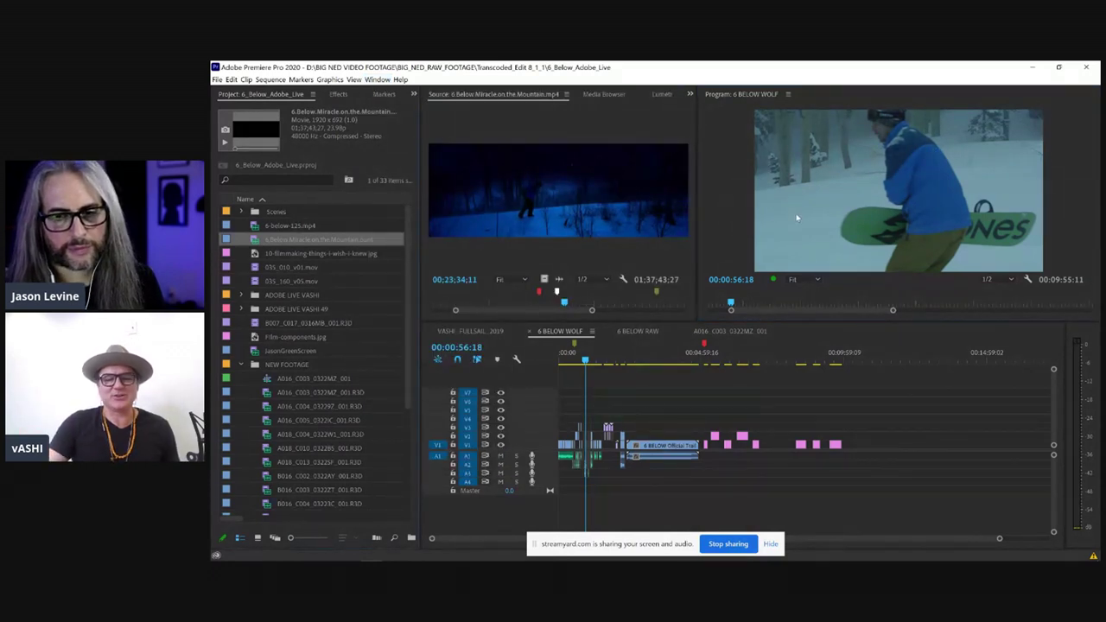
left_click(383, 79)
mouse_move(390, 90)
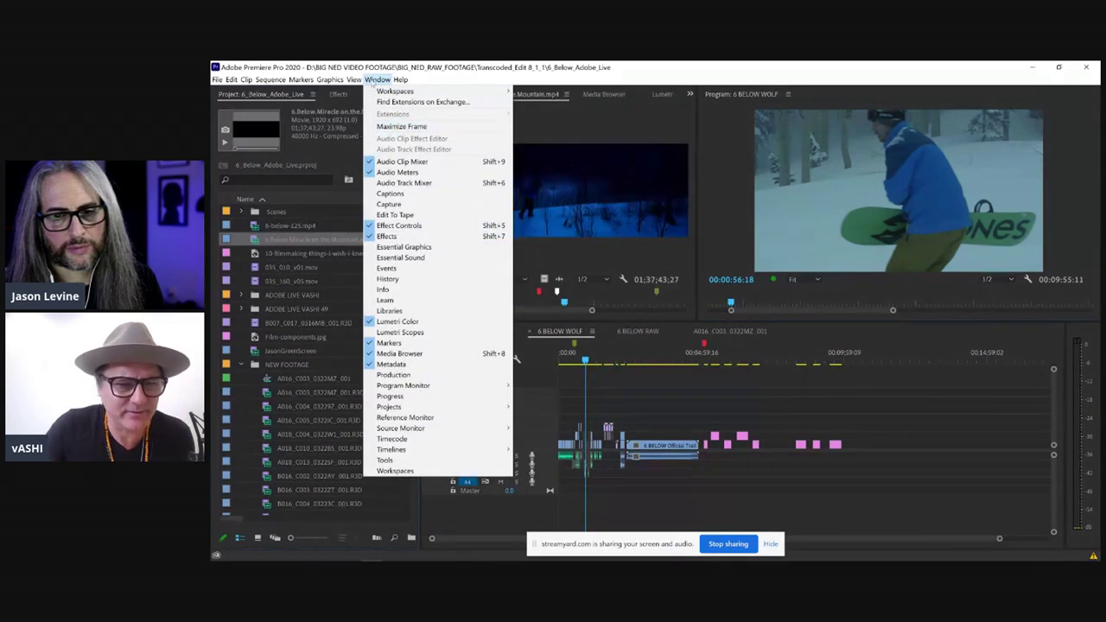
mouse_move(358, 81)
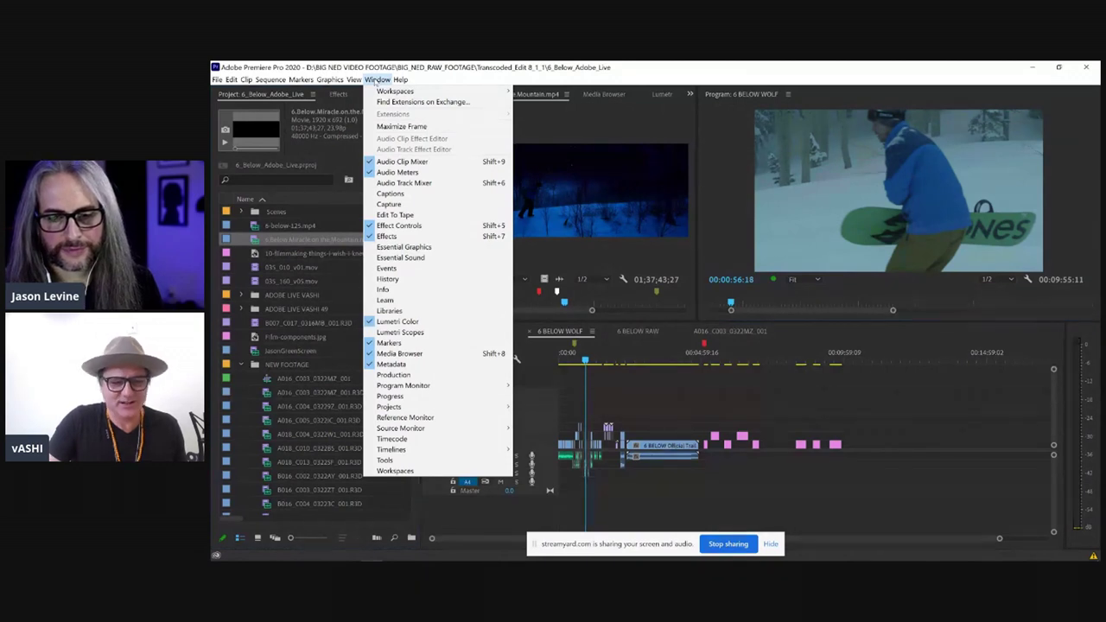
left_click(682, 393)
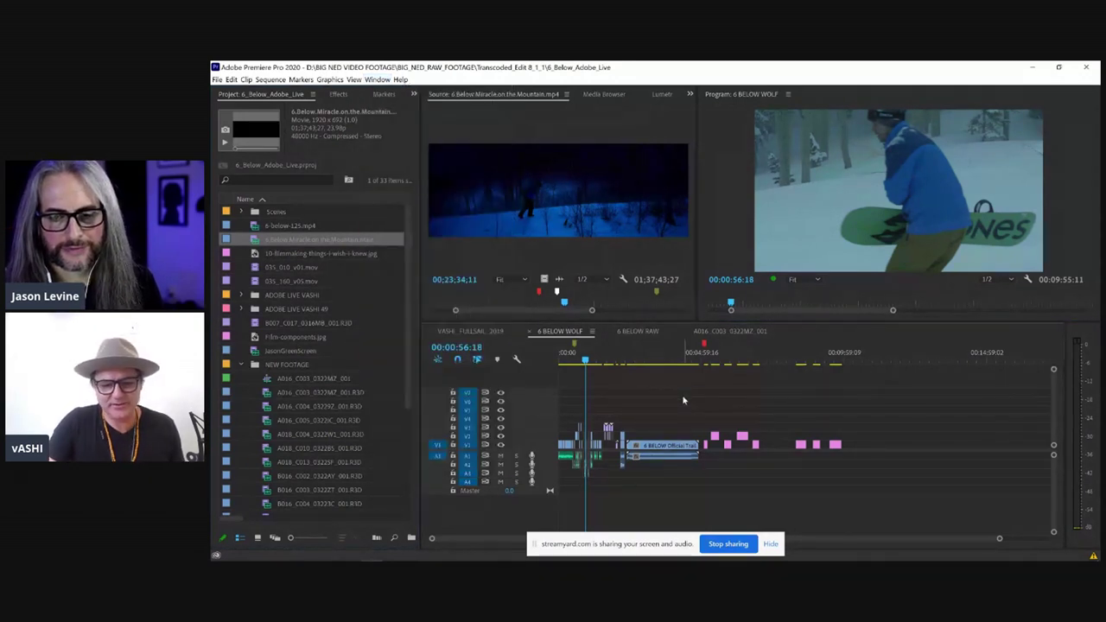
left_click(336, 96)
left_click(384, 95)
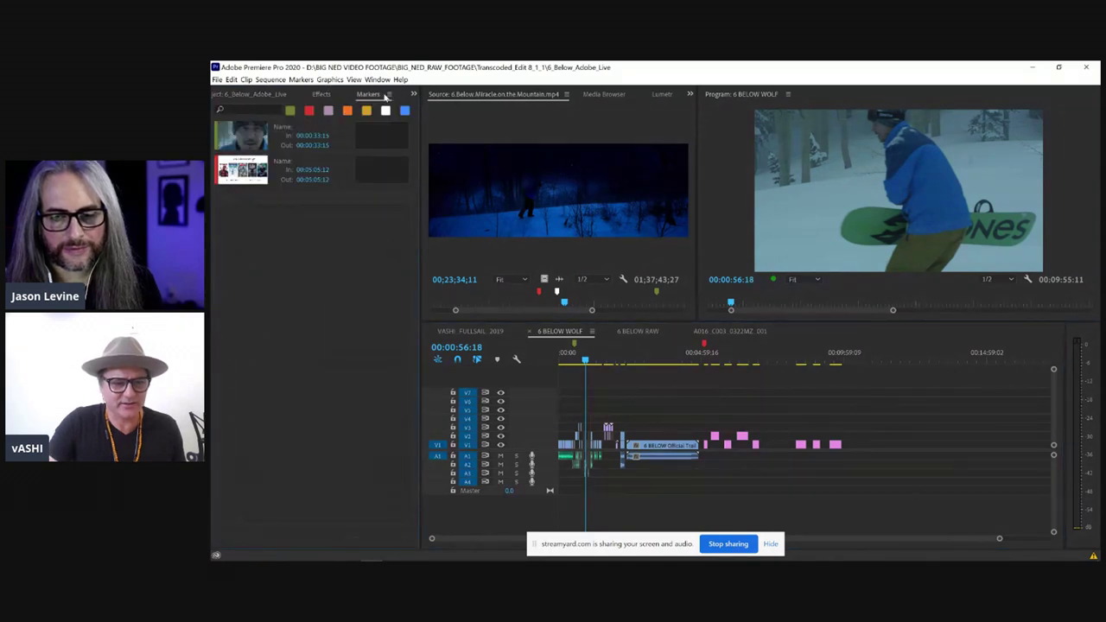
left_click(266, 95)
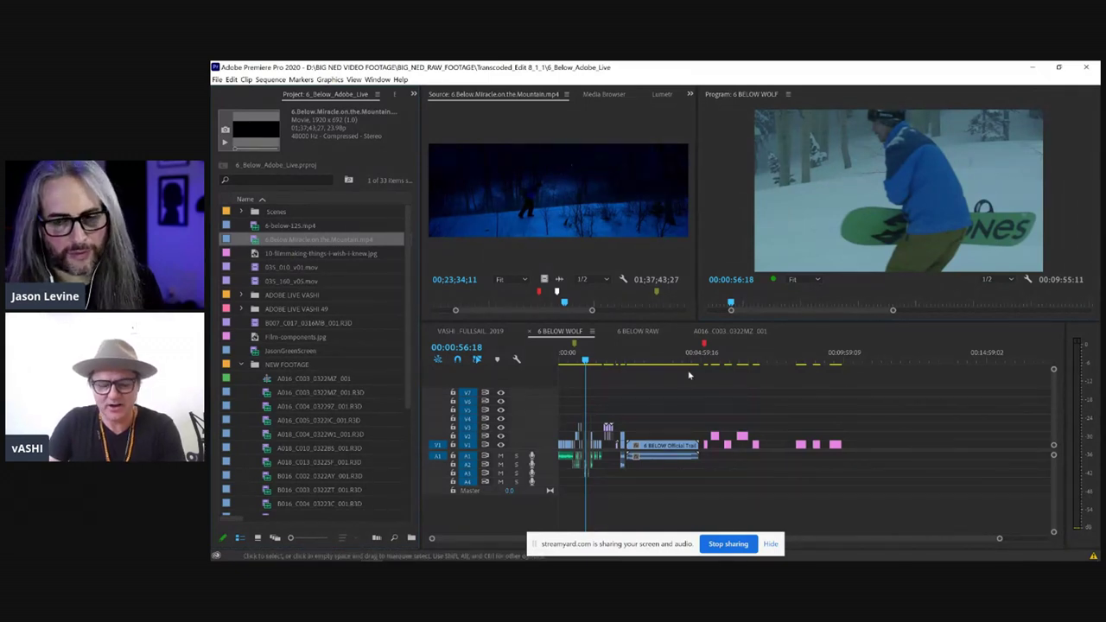
left_click(654, 363)
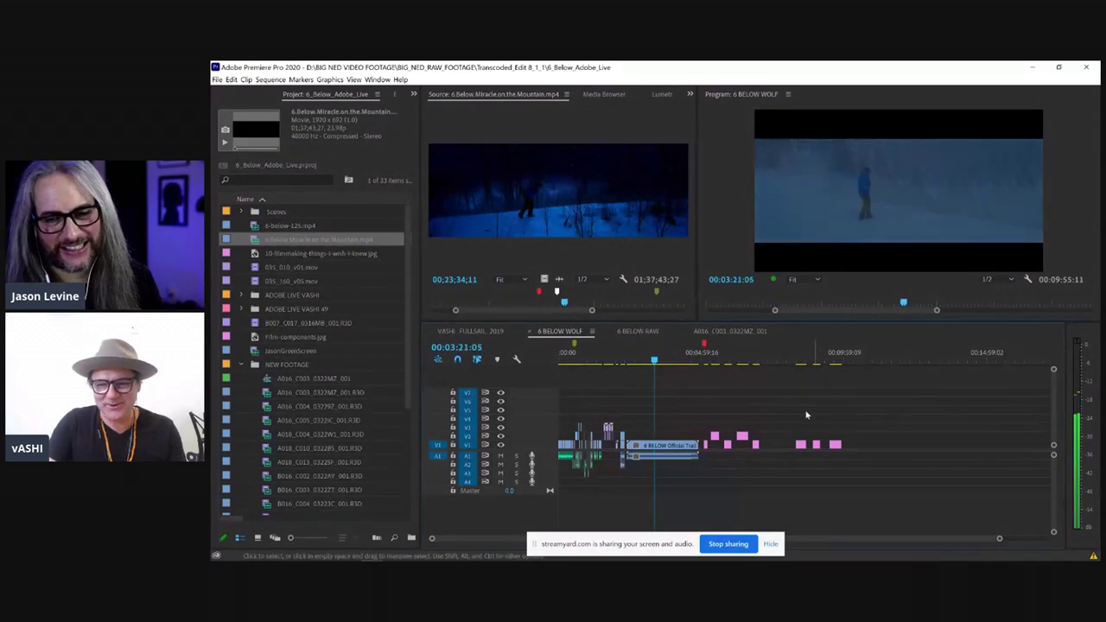
Step: Play and stop the sequence near 3:20, scrub back to about 3:18, and maximize the Program monitor
key("space")
key("equal")
key("equal")
key("equal")
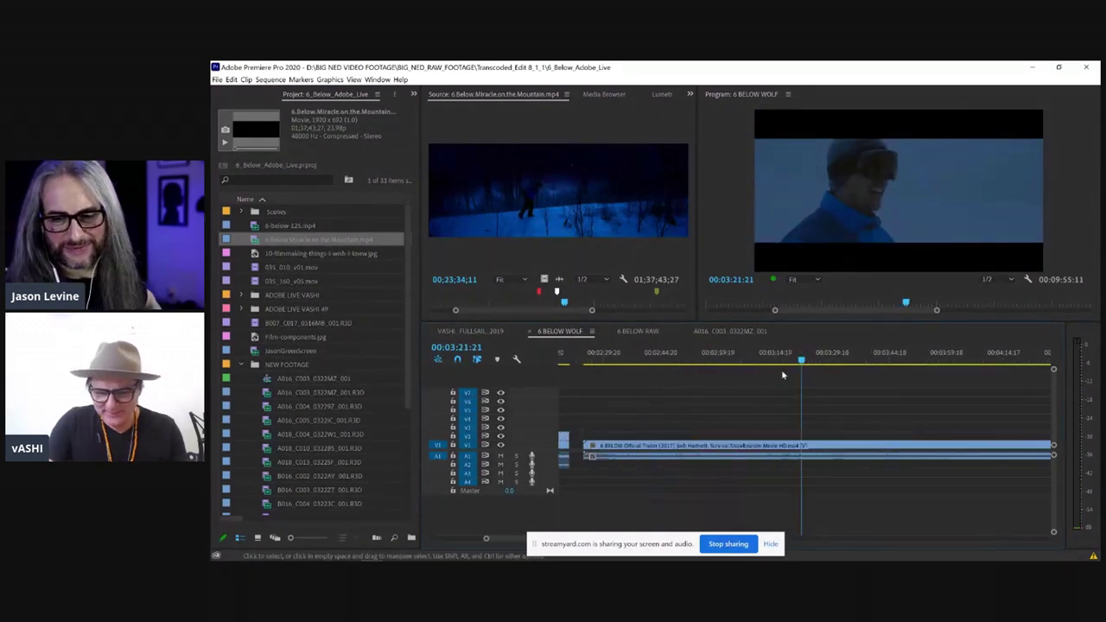
left_click_drag(804, 358, 783, 359)
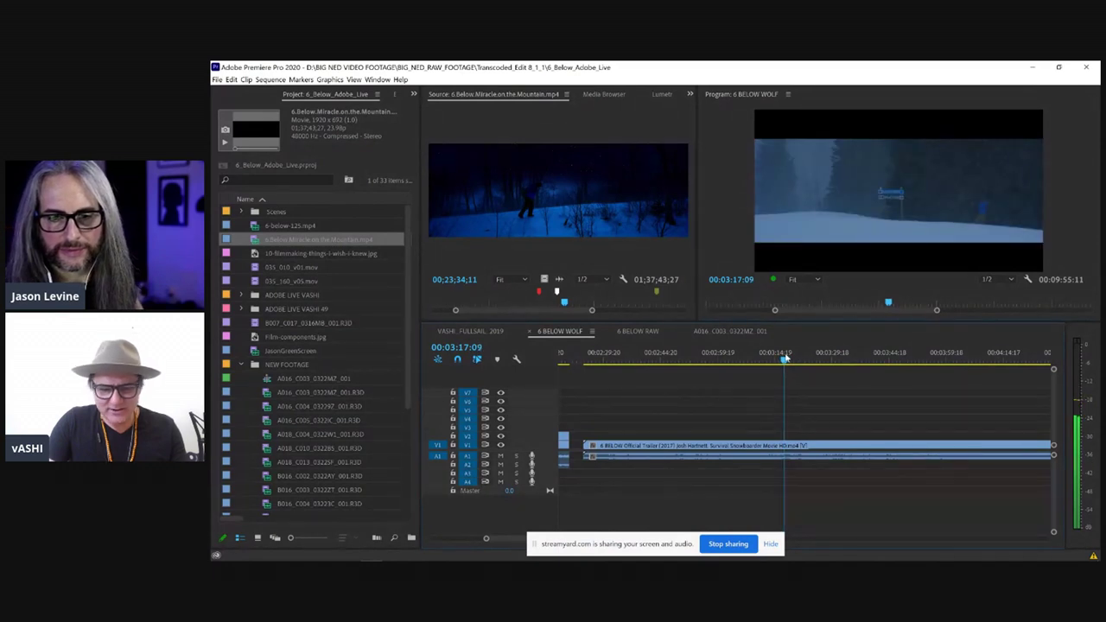
key("grave")
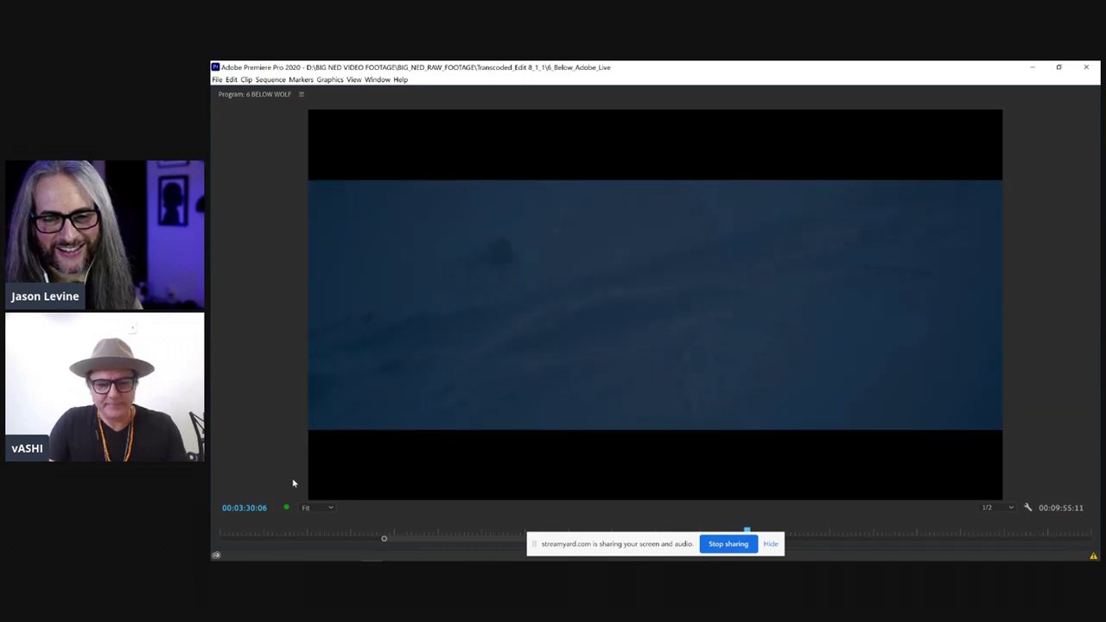
Step: Restore the maximized Program monitor with ` to show project, monitors and timeline again
key("grave")
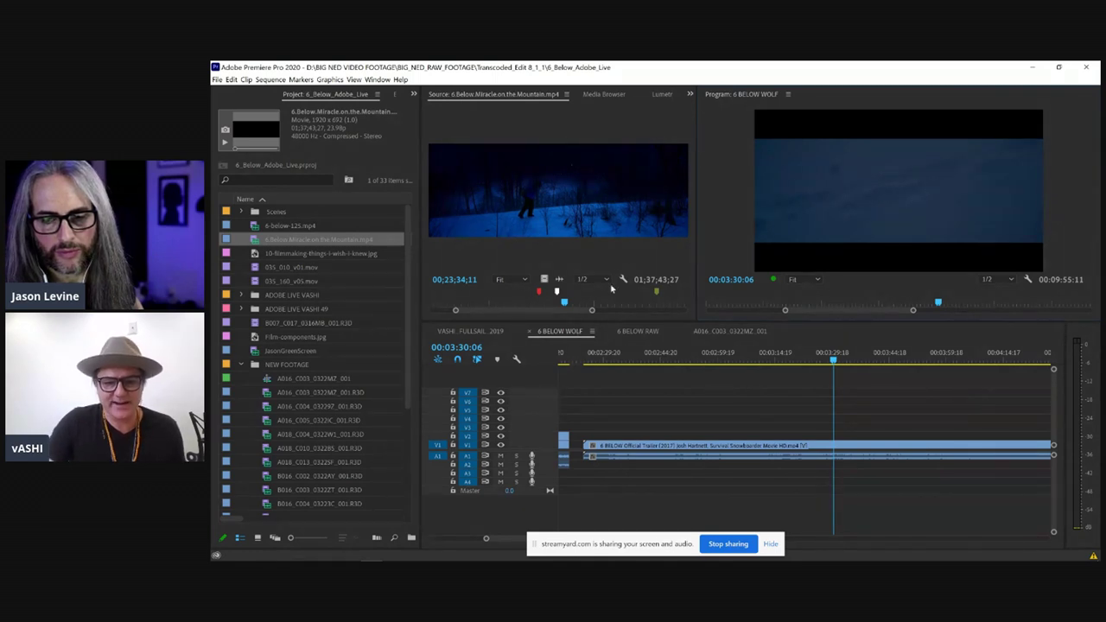
Step: Check Timeline Display Settings without changes, then open the 6 BELOW WOLF timeline panel menu
left_click(516, 359)
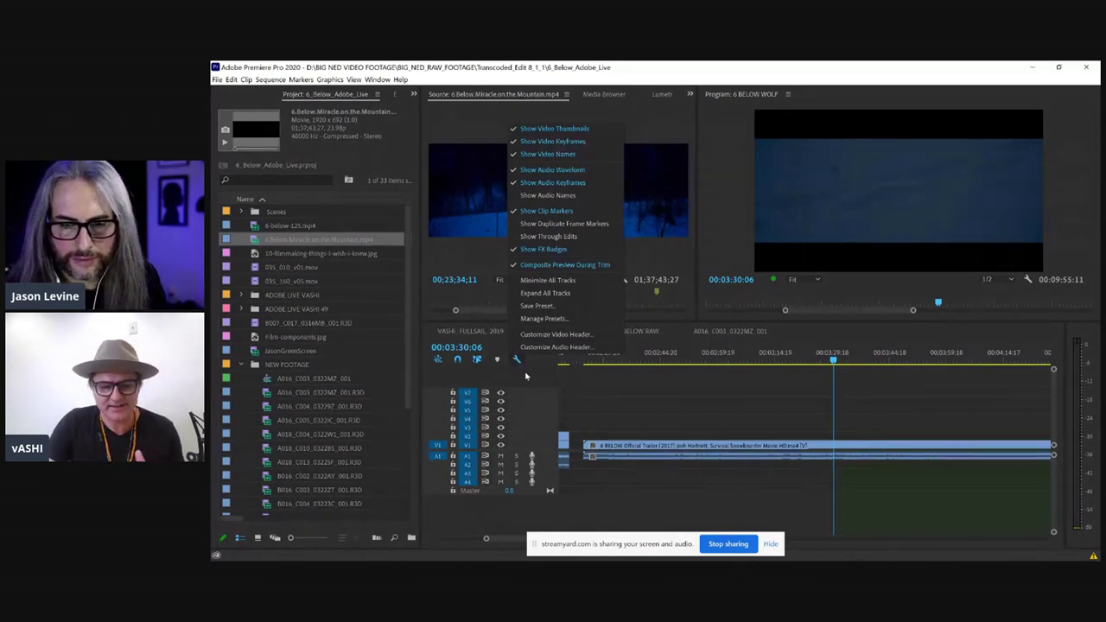
left_click(524, 375)
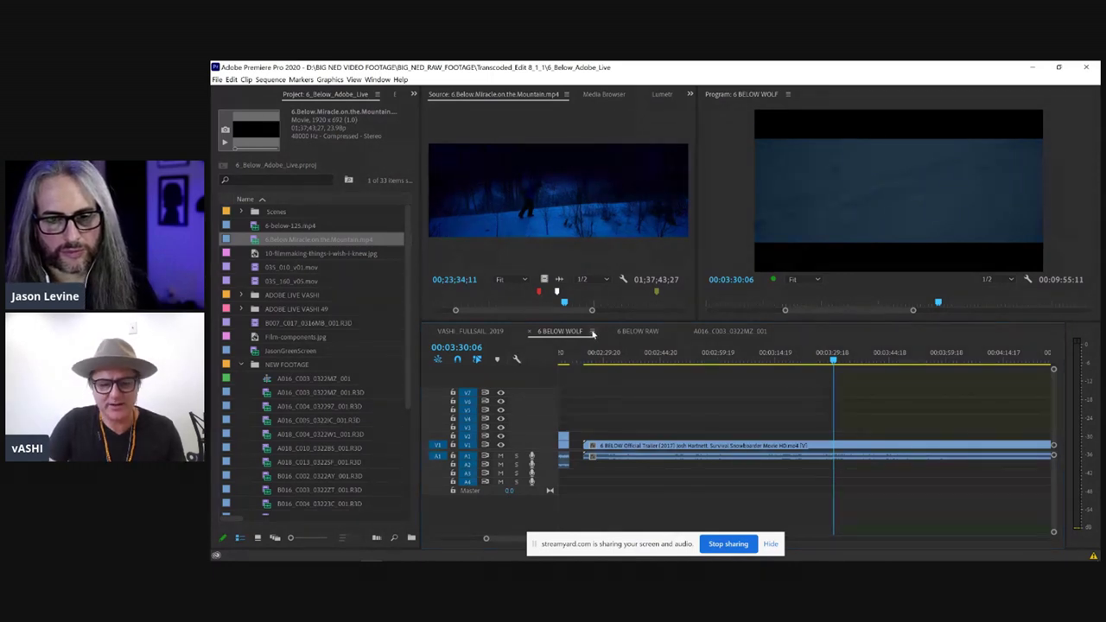
left_click(592, 333)
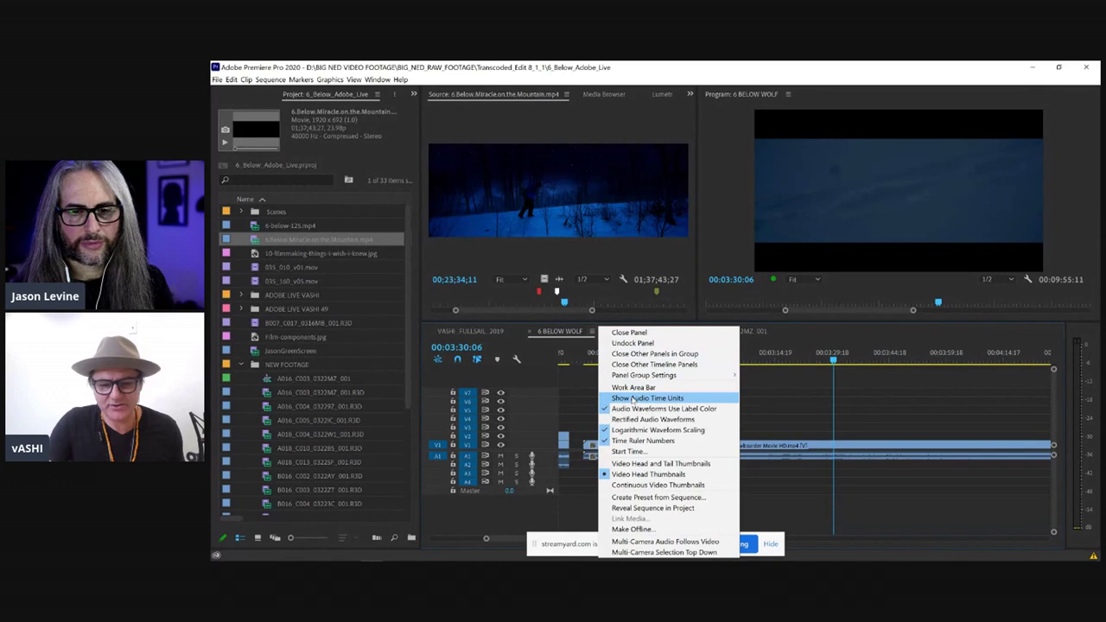
Step: Close the 6 BELOW WOLF timeline panel menu, reopen it, and close it again unchanged
left_click(575, 335)
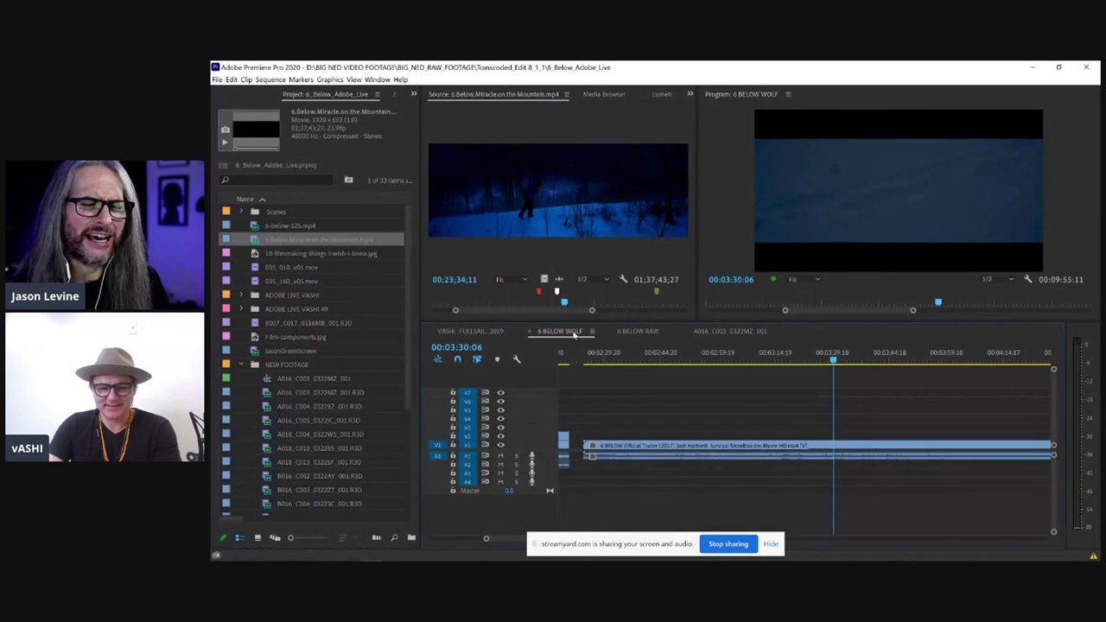
left_click(591, 332)
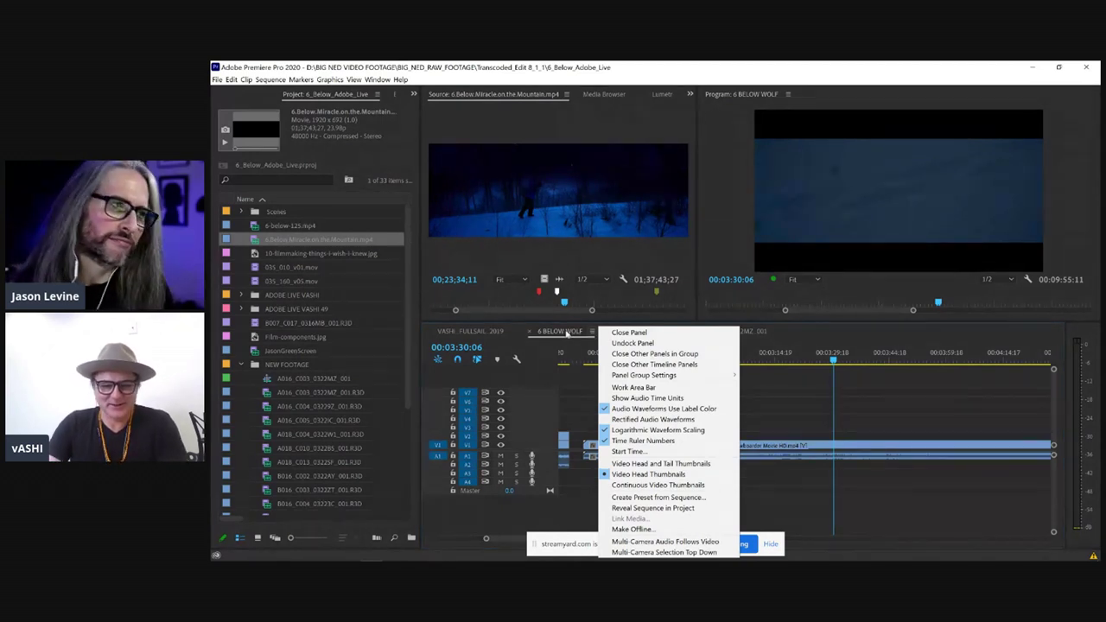
left_click(565, 333)
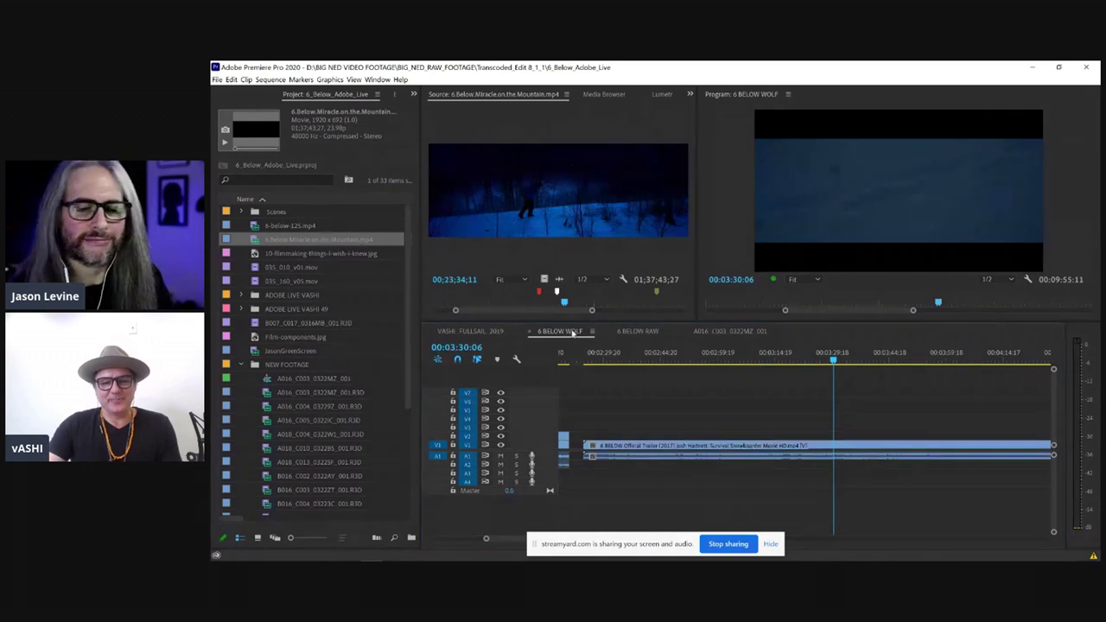
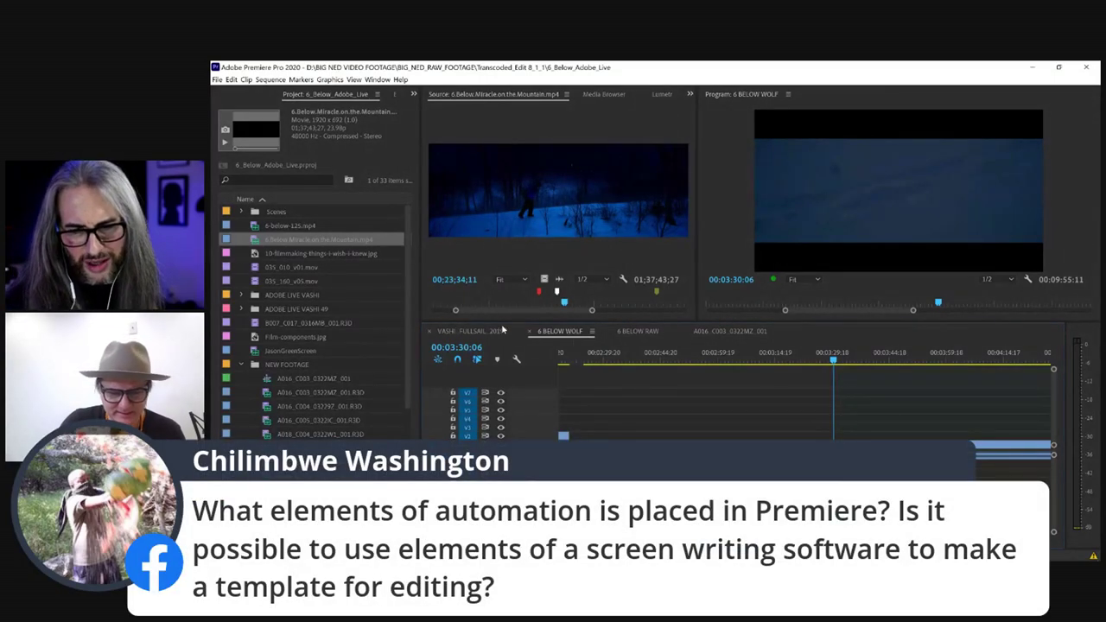
Step: Park the WOLF playhead at 00:05:21:04 on the course-outline slide and widen the viewers
key("minus")
key("minus")
key("minus")
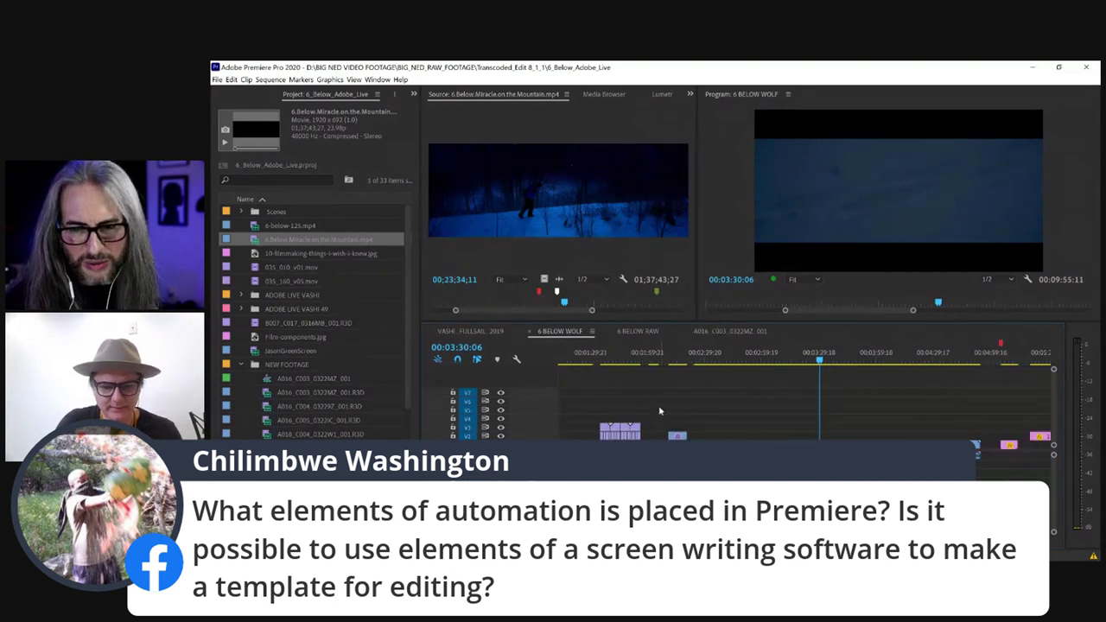
left_click(717, 367)
key("equal")
key("equal")
key("equal")
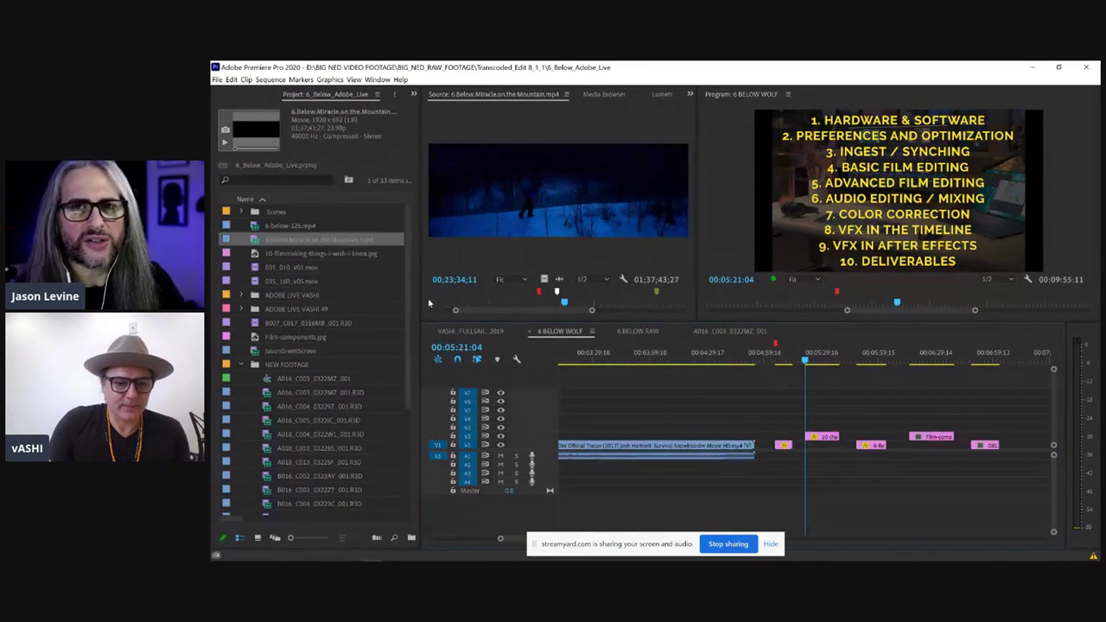
left_click_drag(421, 293, 385, 291)
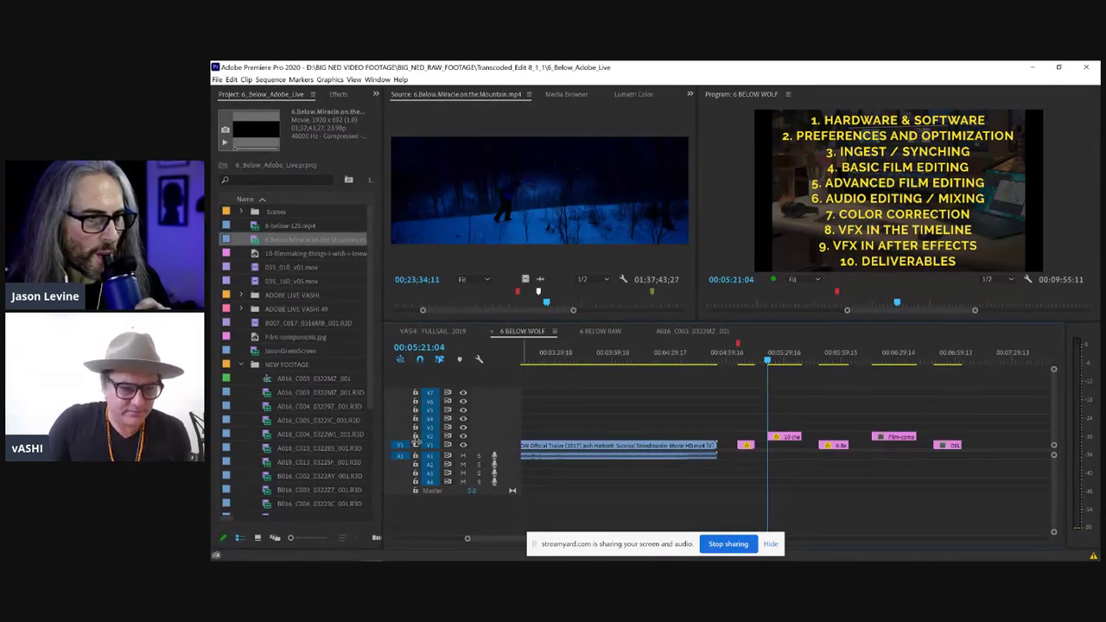
Step: Open the NEW FOOTAGE bin in Icon View and load A018_C004_0322W1_001.R3D as the source
double_click(294, 366)
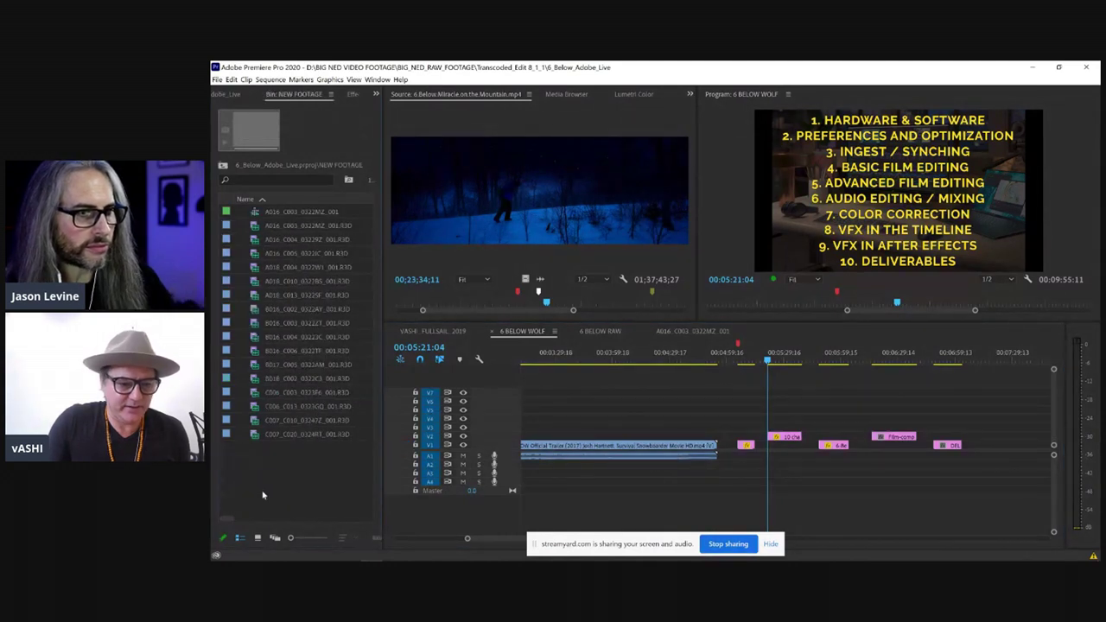
left_click(257, 537)
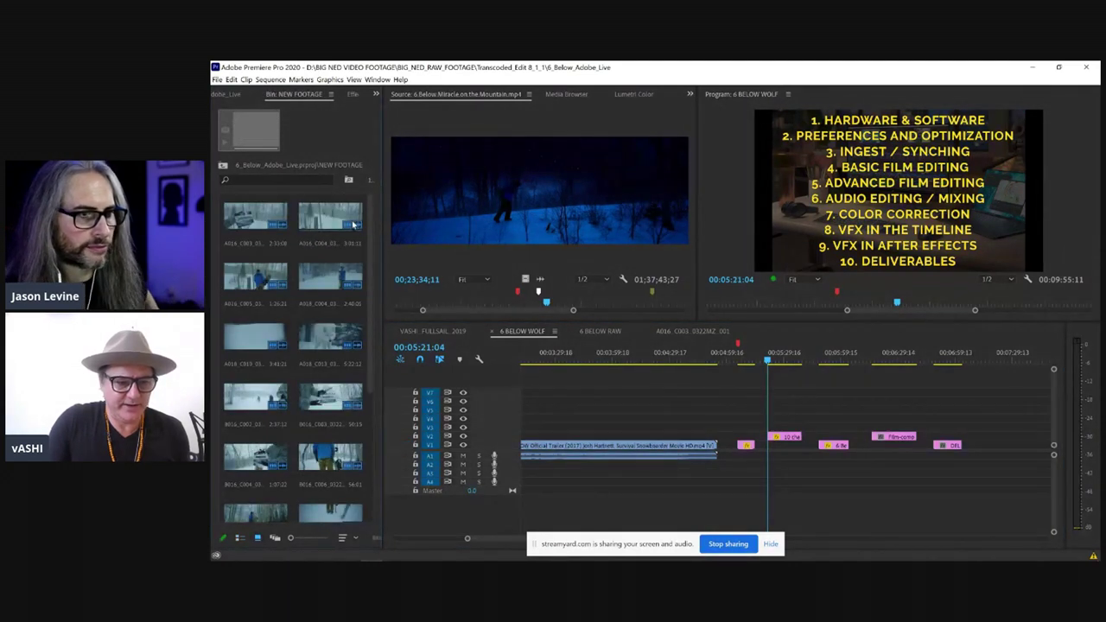
double_click(337, 285)
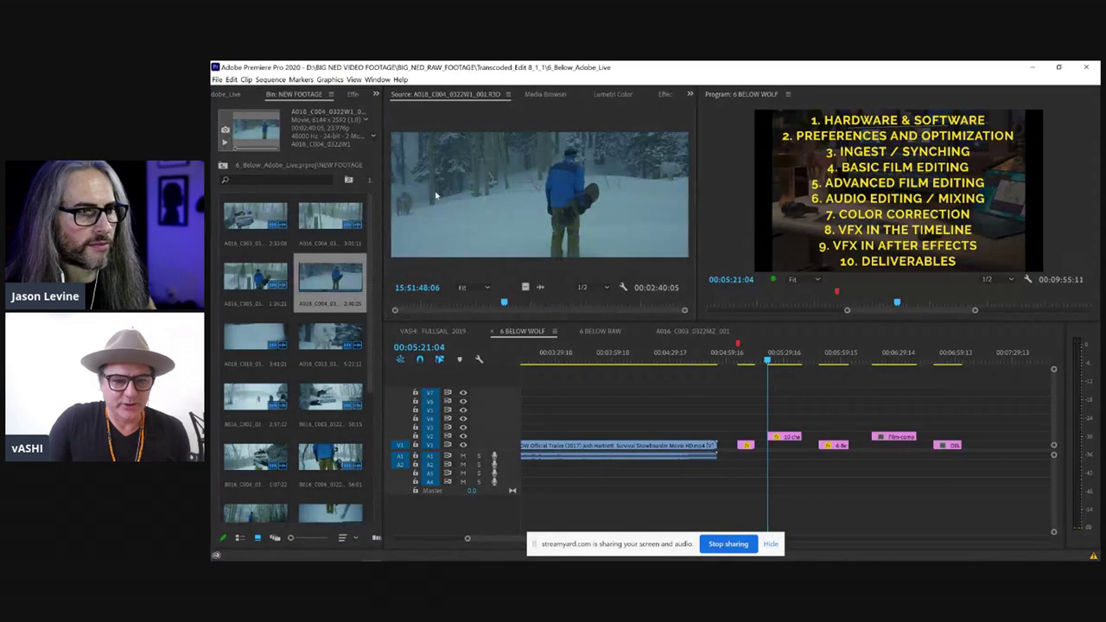
Step: Mark a 00:00:12:02 In/Out range, park WOLF at 00:07:14:19, and drag the shot over the edit
left_click(560, 304)
key("i")
left_click(582, 304)
key("o")
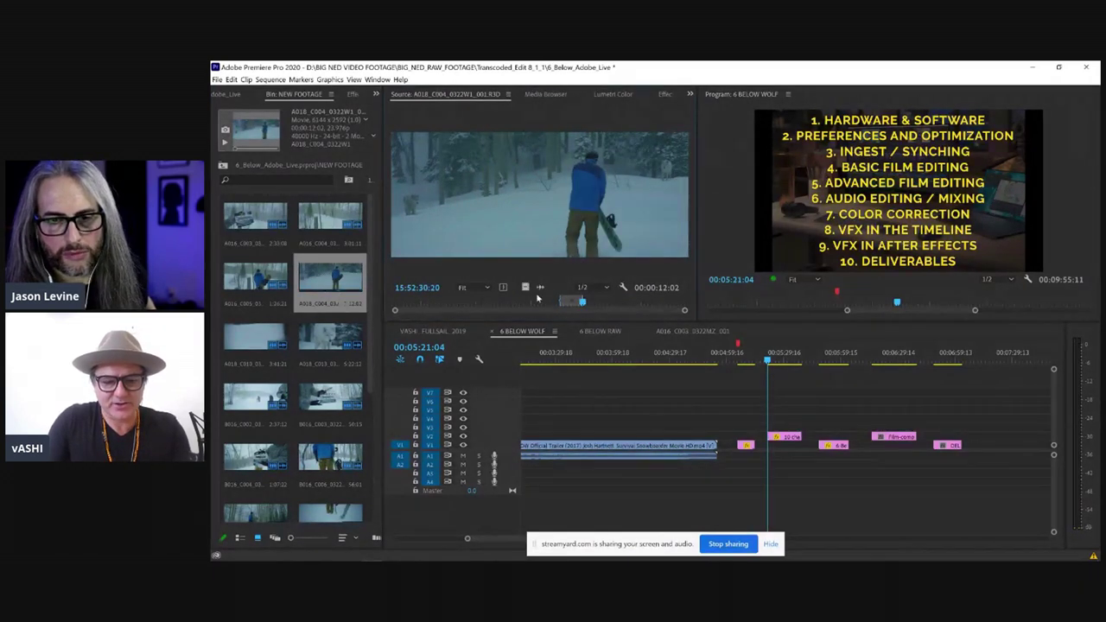
left_click(984, 358)
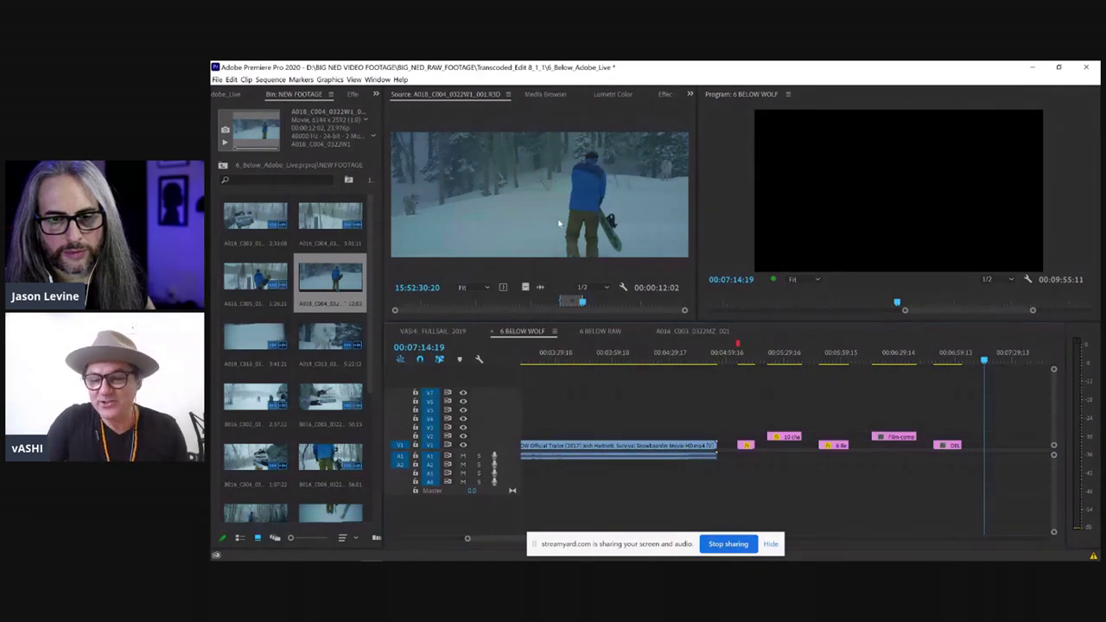
left_click_drag(566, 213, 862, 253)
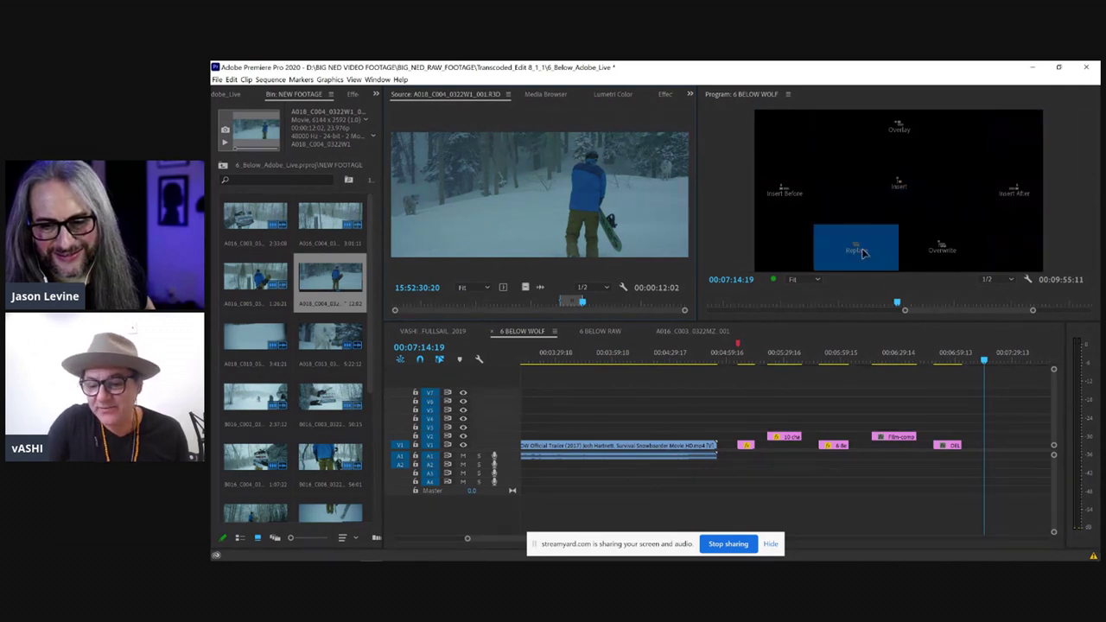
Step: Try the insert and insert-before drop zones, then maximize the bin to show all 17 clips
left_click_drag(862, 253, 566, 201)
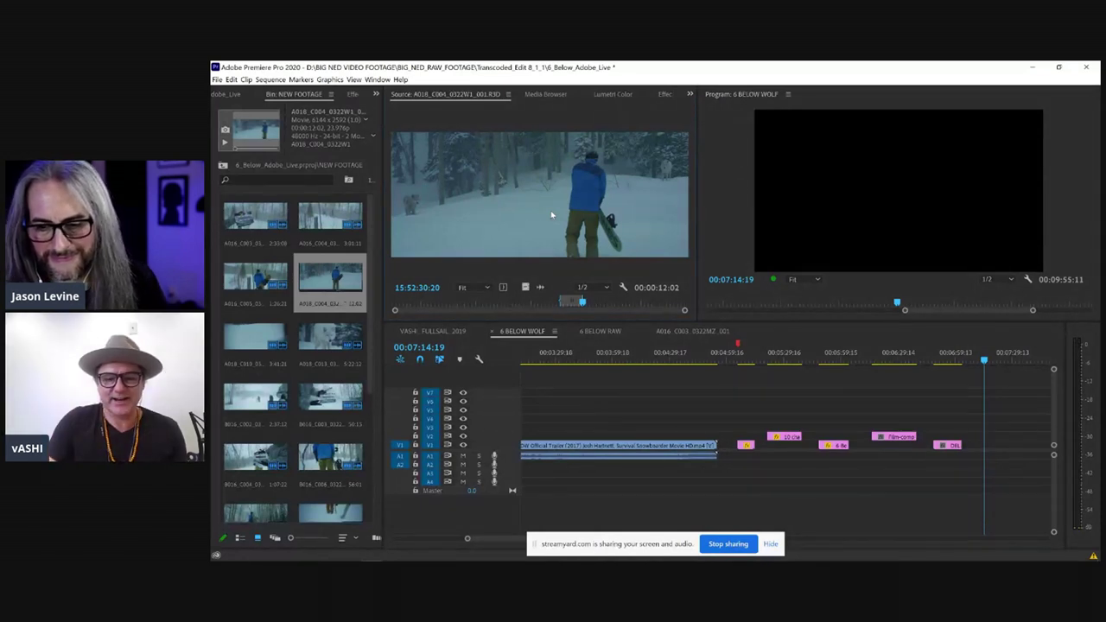
left_click_drag(550, 210, 512, 207)
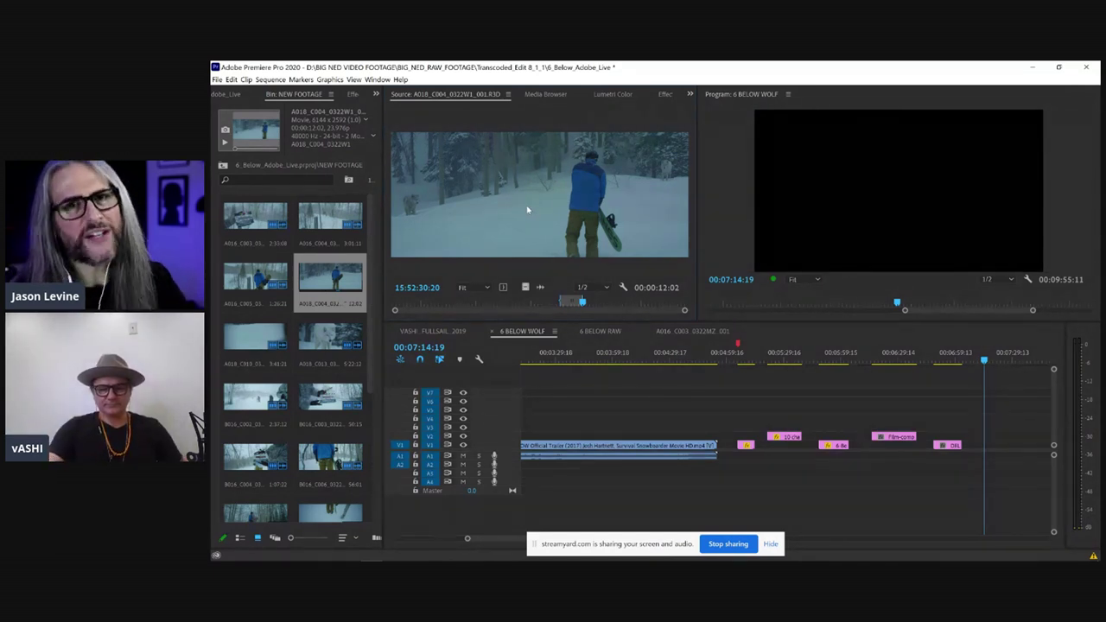
left_click_drag(609, 216, 559, 198)
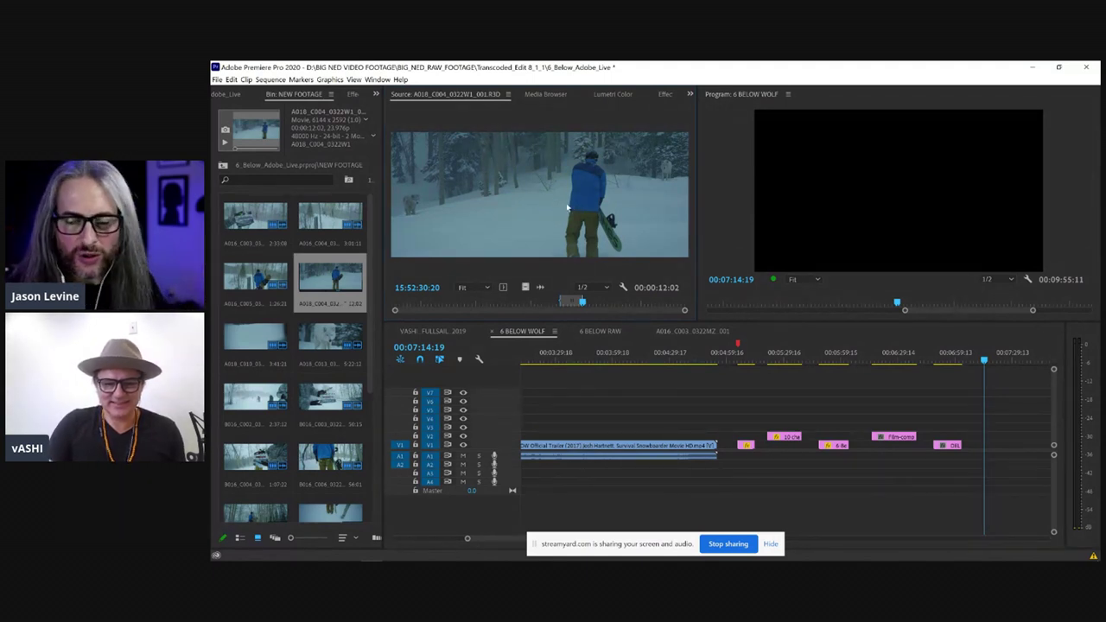
left_click_drag(544, 205, 654, 182)
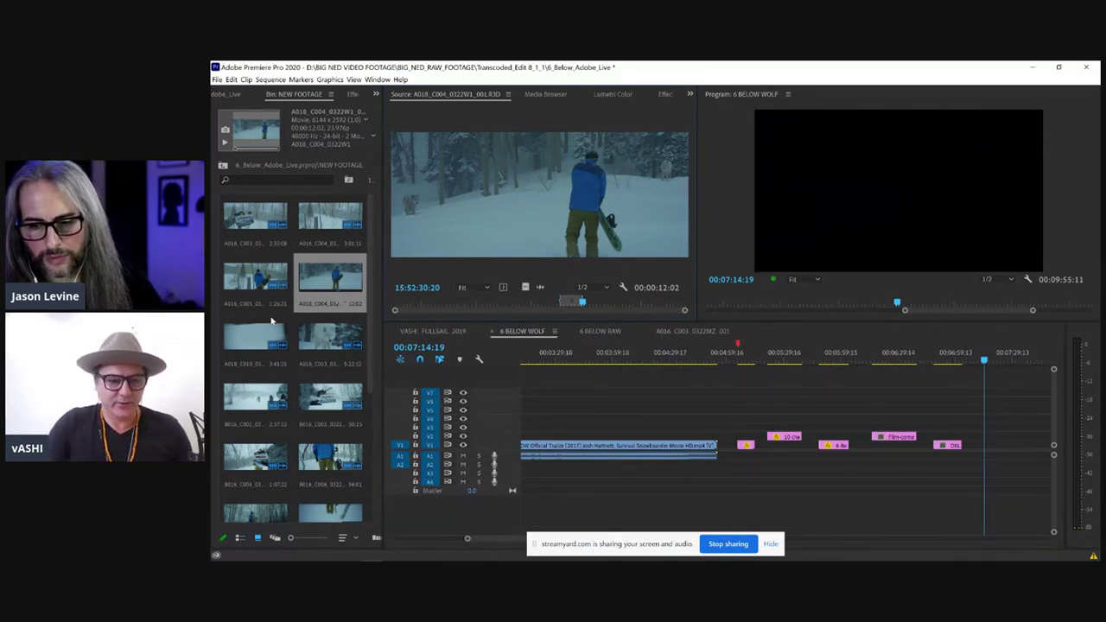
key("grave")
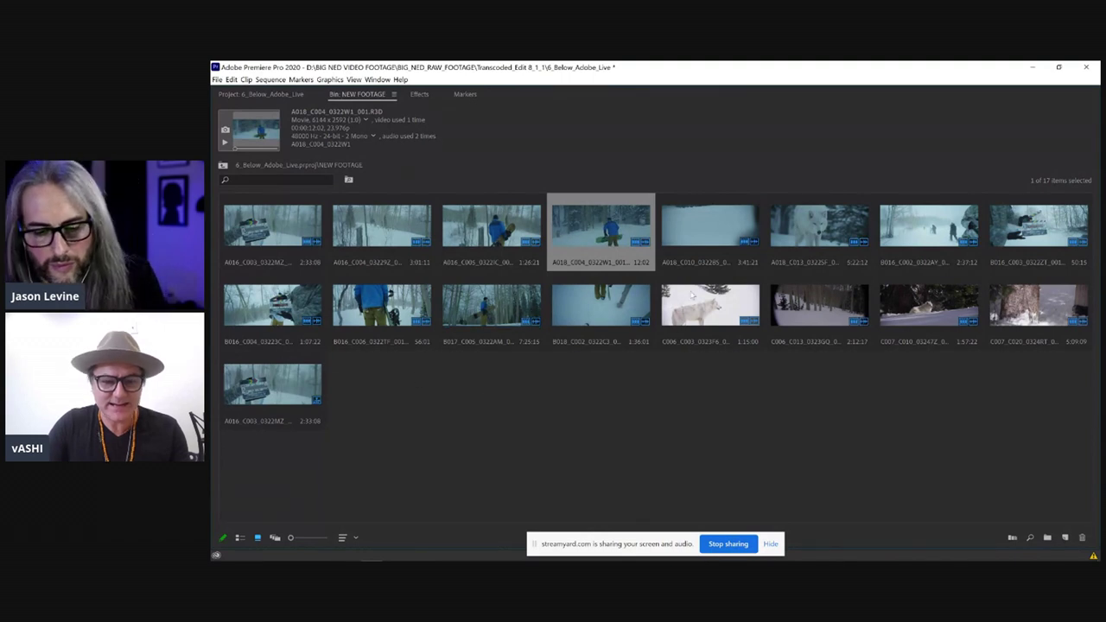
Step: Restore the bin and load B016_C002_0322AY_001.R3D (00:02:37:12) into the Source Monitor after previewing A018_C010
key("grave")
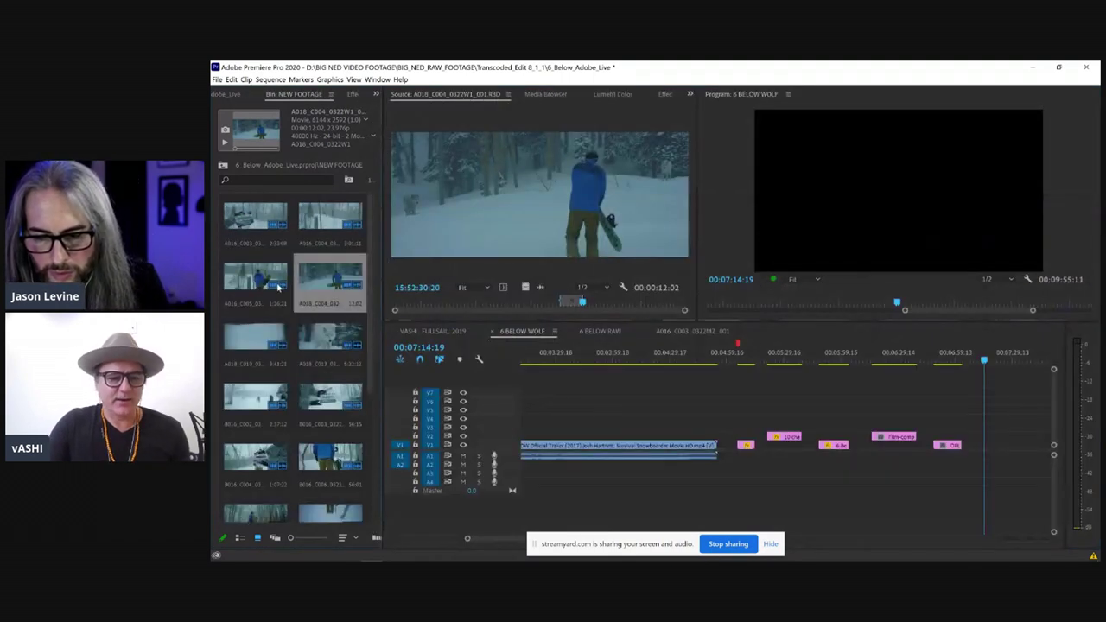
double_click(256, 339)
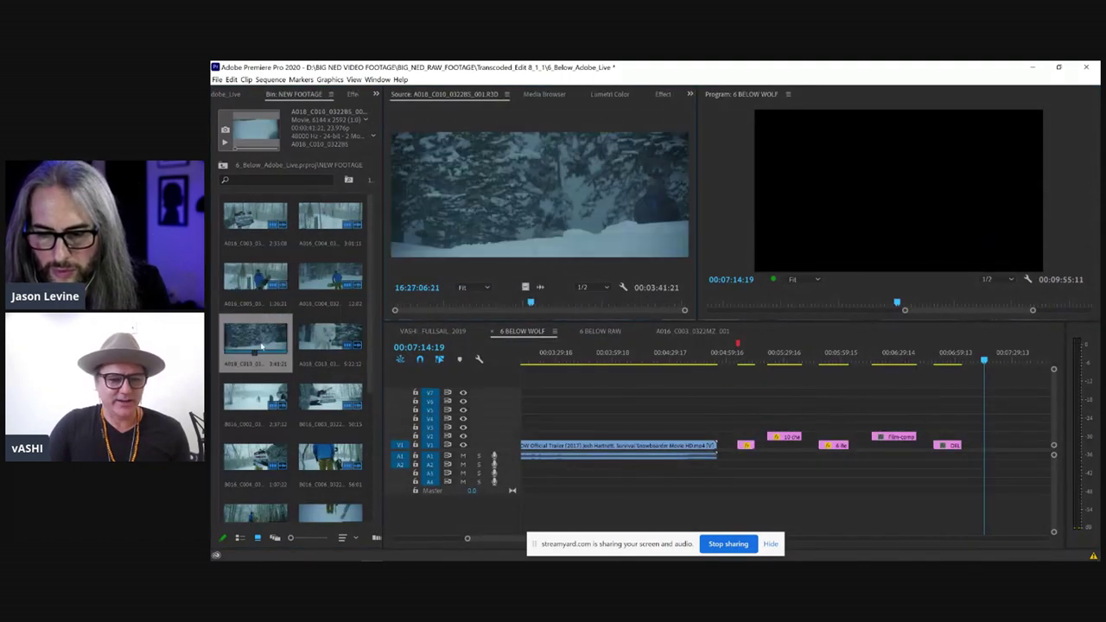
double_click(256, 393)
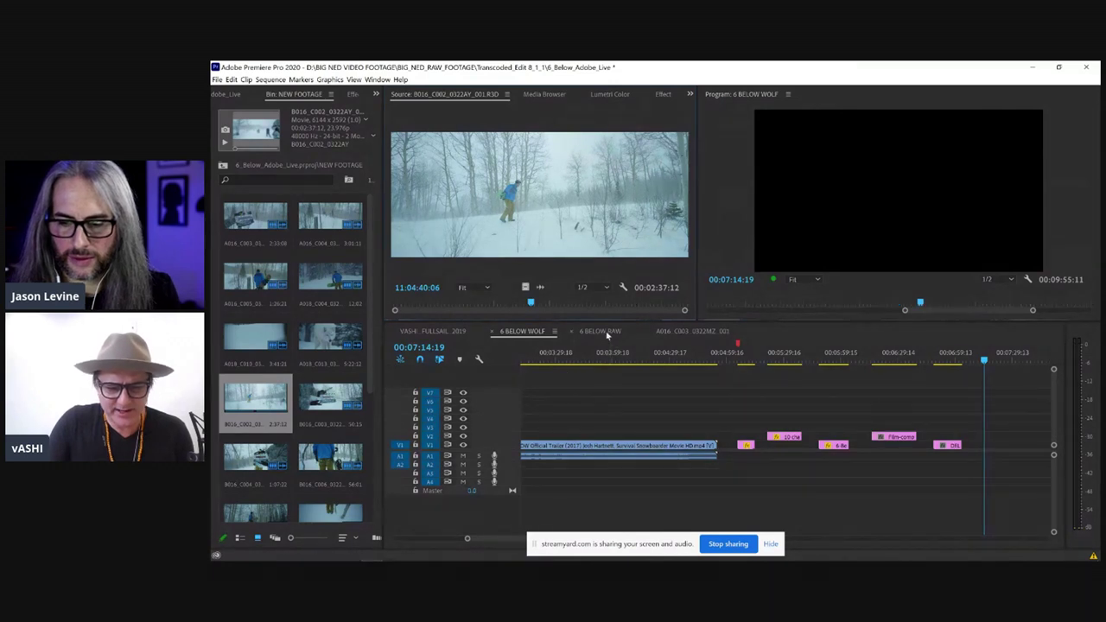
Step: Switch to the 6 BELOW RAW sequence and play it from the start, forward and reverse
left_click(599, 331)
left_click_drag(568, 355, 522, 360)
key("shift+equal")
key("shift+equal")
key("shift+equal")
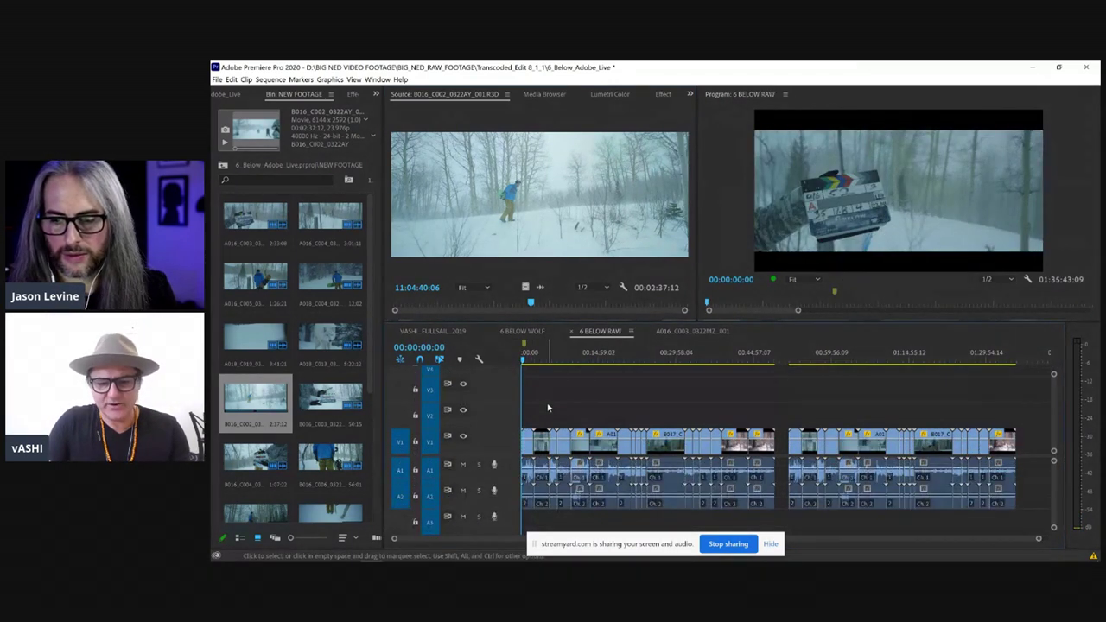
key("space")
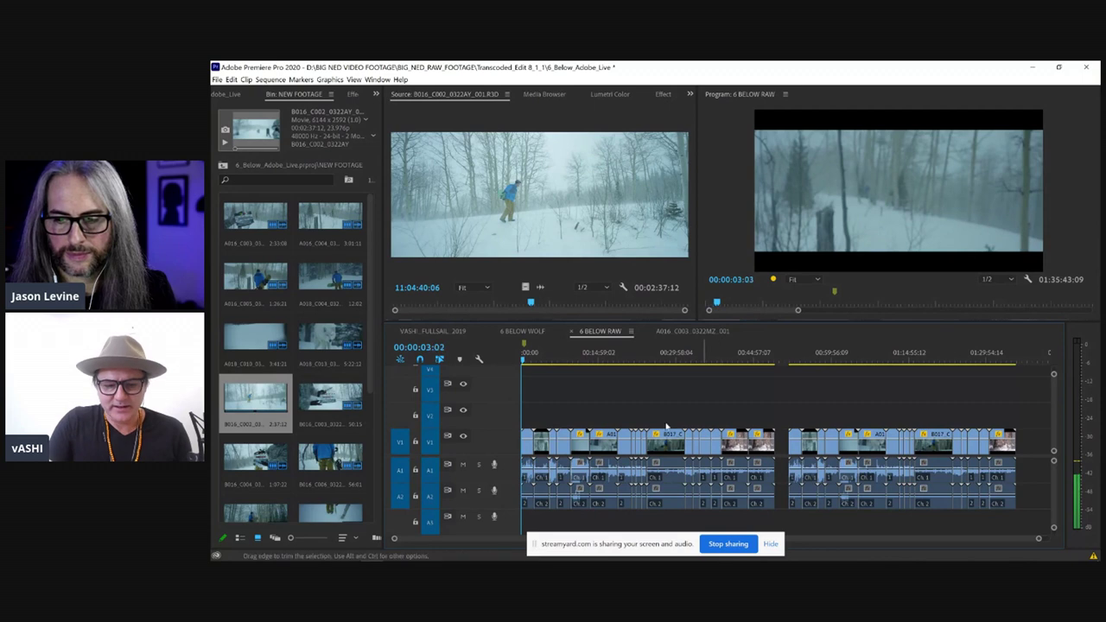
key("j")
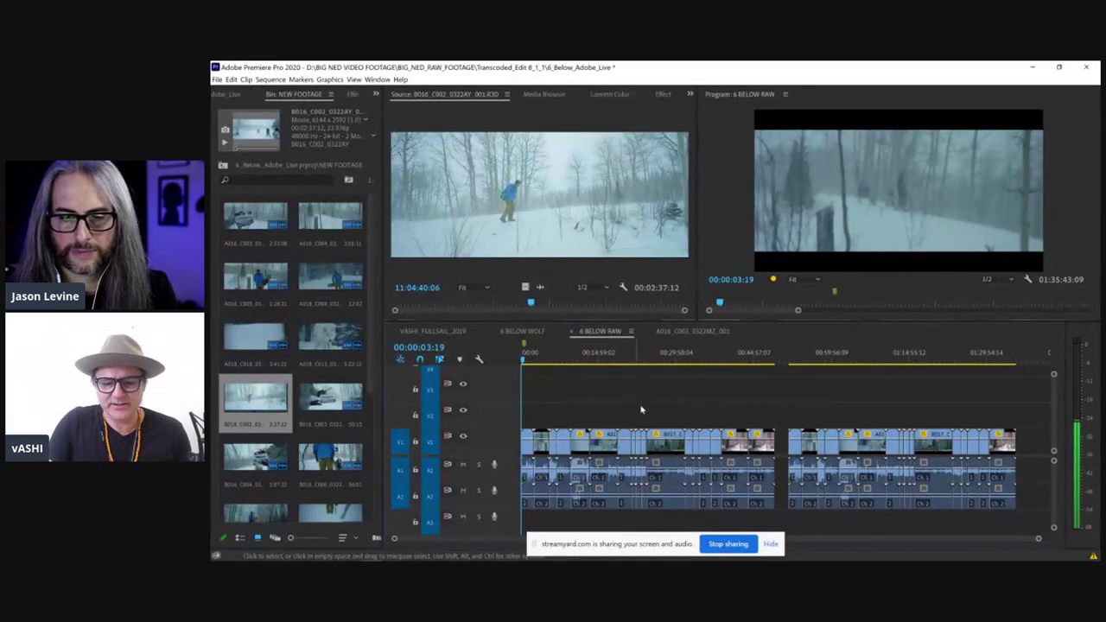
key("k")
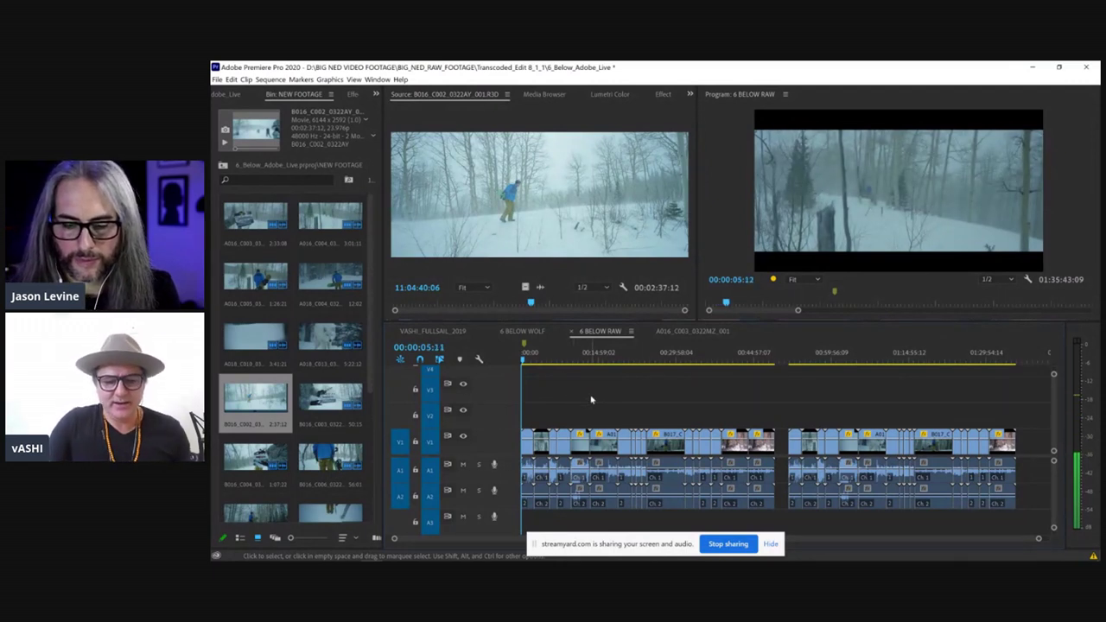
Step: Zoom the timeline in, scrub to the white wolf at 00:11:05:04, and maximize the Program Monitor
key("equal")
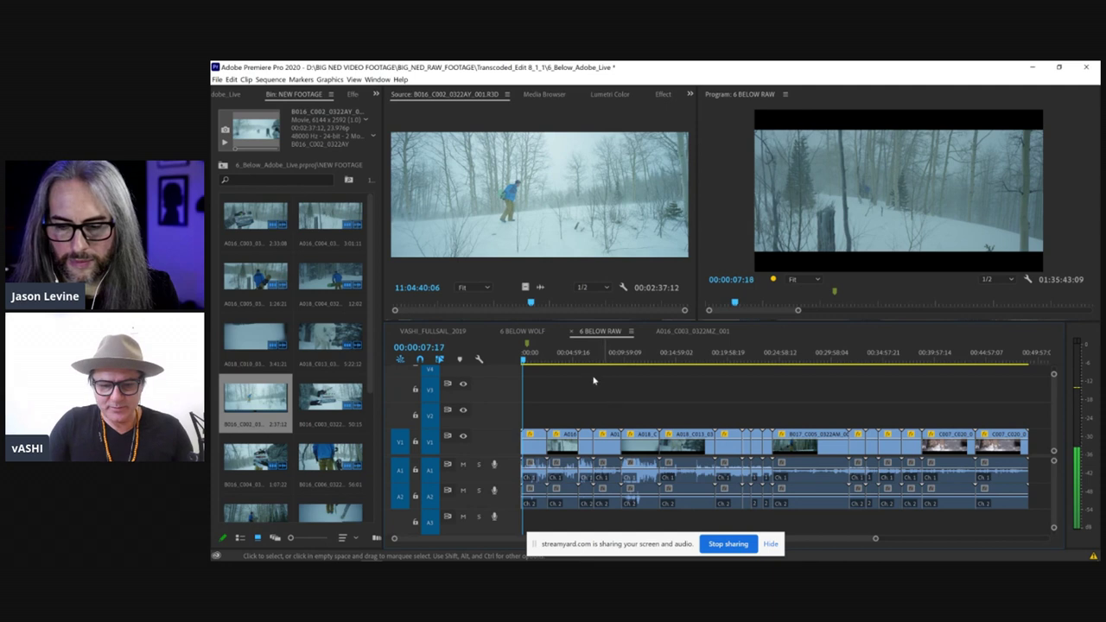
left_click(547, 357)
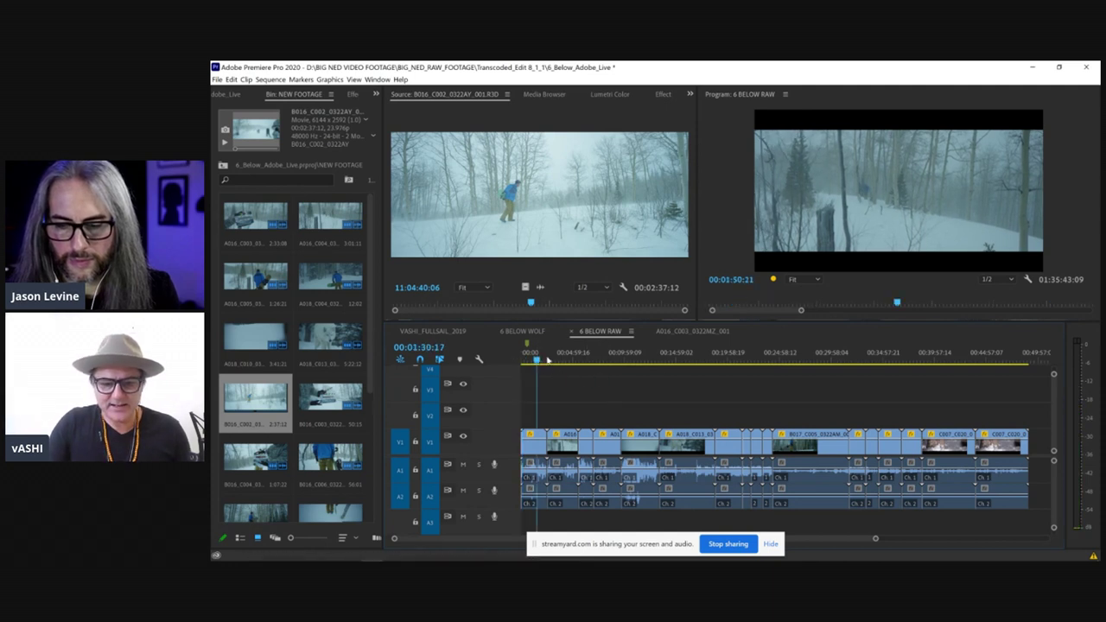
left_click_drag(548, 358, 636, 352)
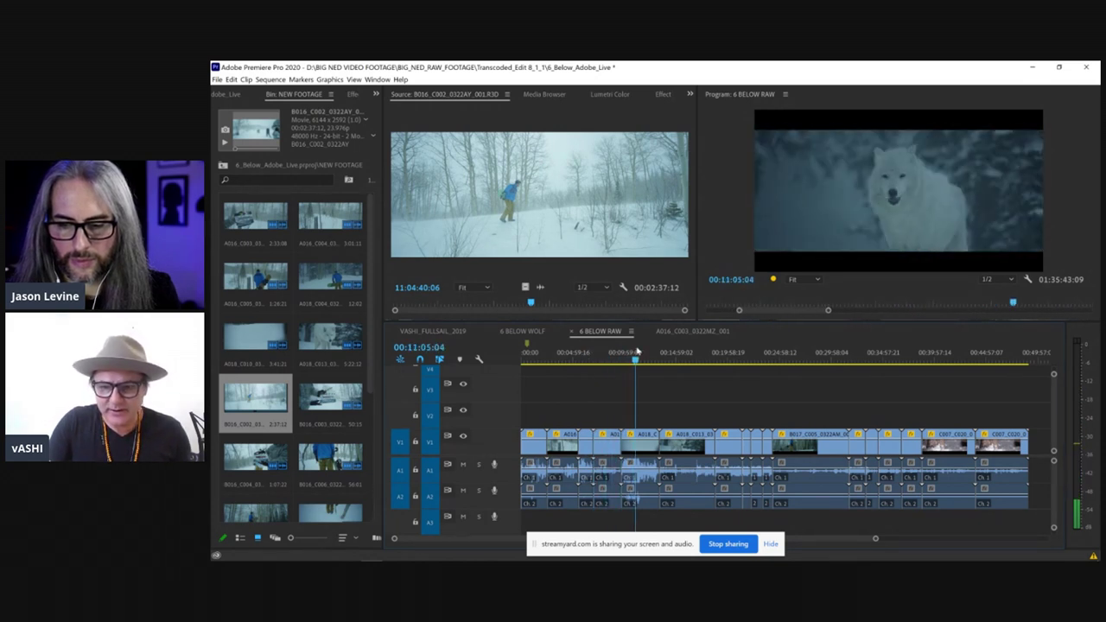
key("grave")
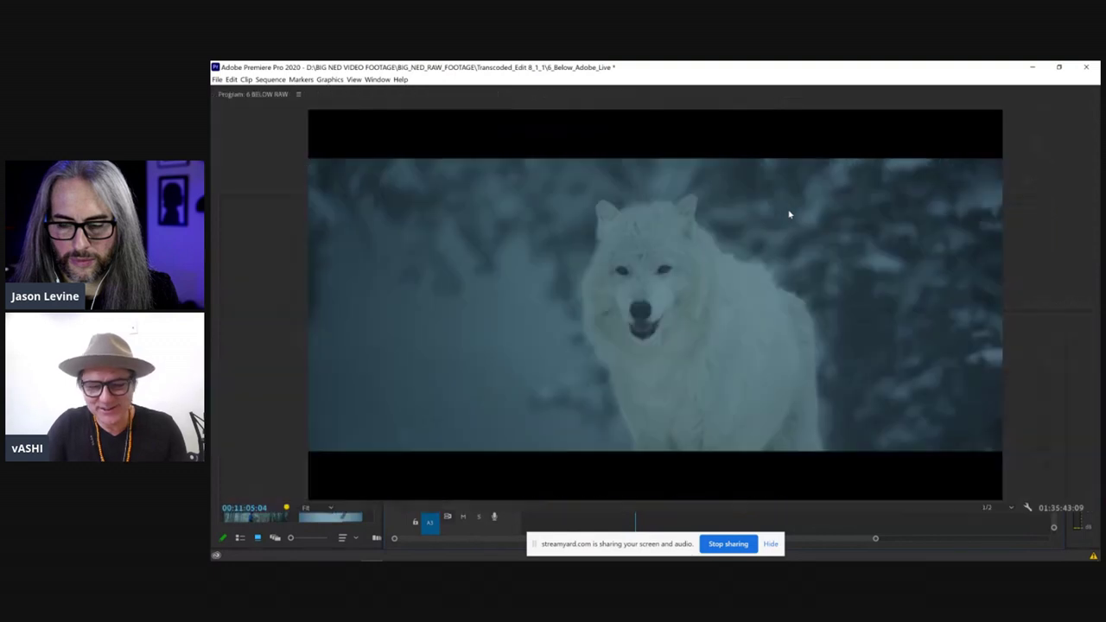
Step: Play the white-wolf shot maximized, then restore the layout and scrub to about 00:14:33:11
key("space")
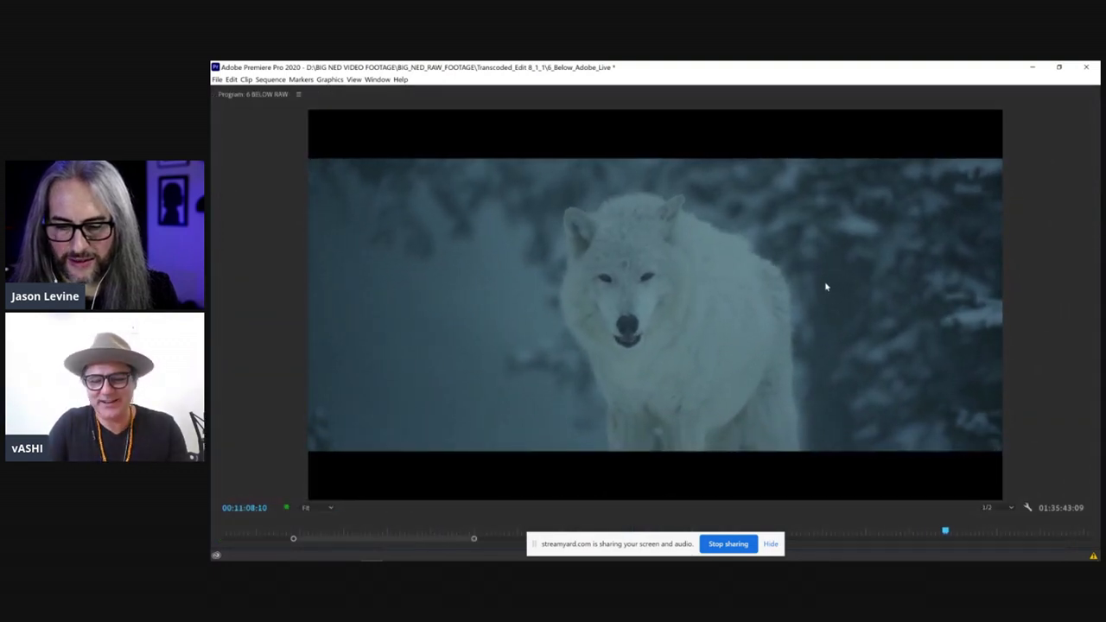
key("grave")
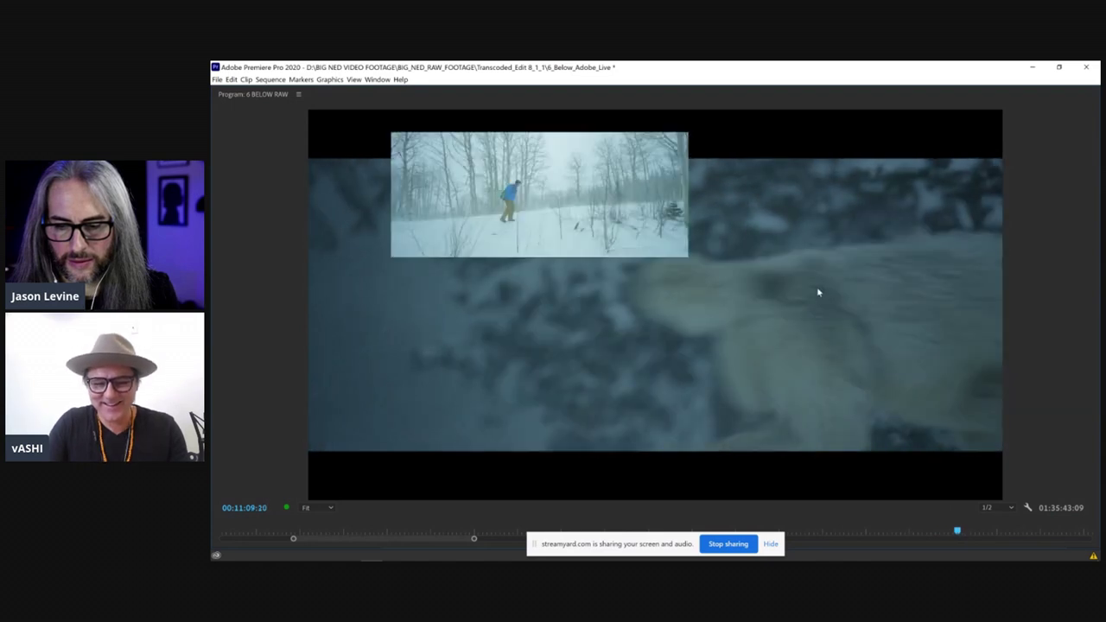
left_click(661, 361)
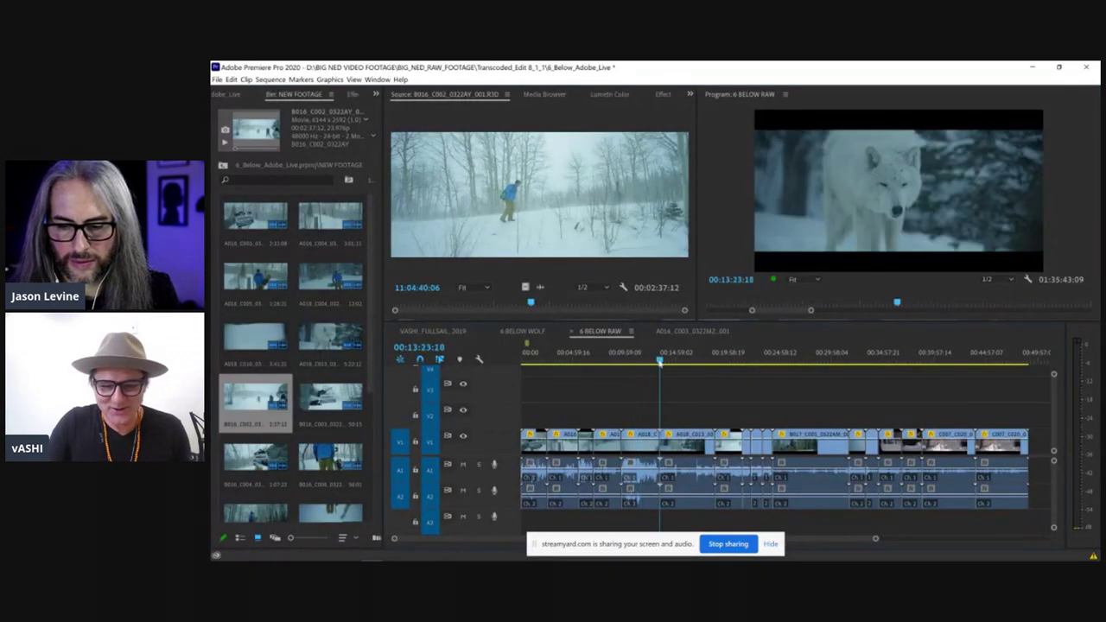
left_click_drag(663, 363, 728, 363)
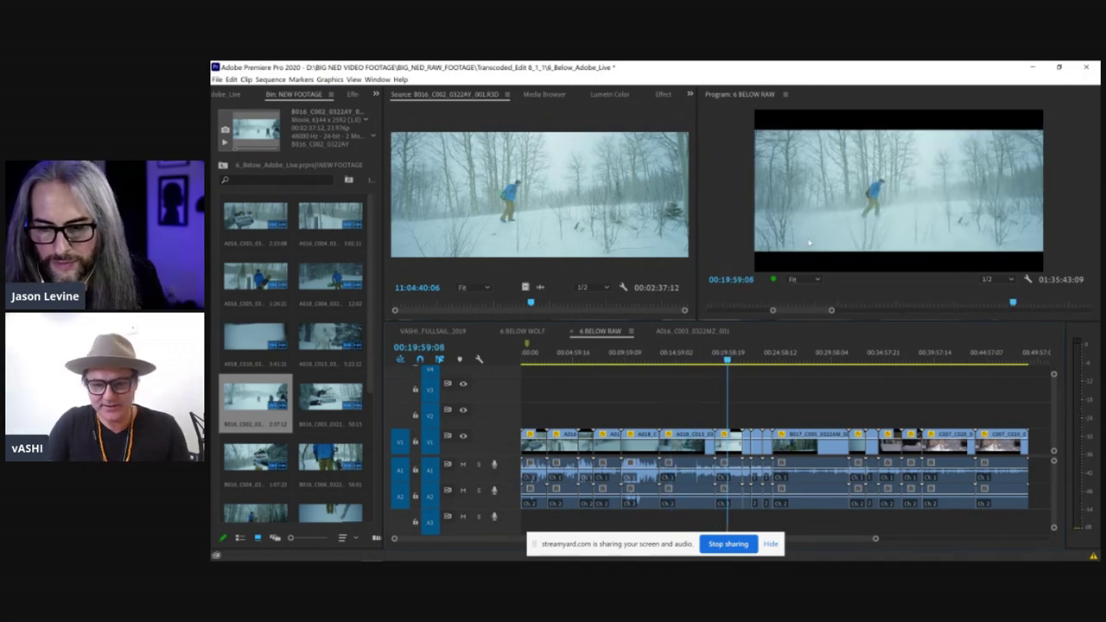
Step: Play the RAW sequence again maximized, then return to the full workspace at 00:20:10:04
key("grave")
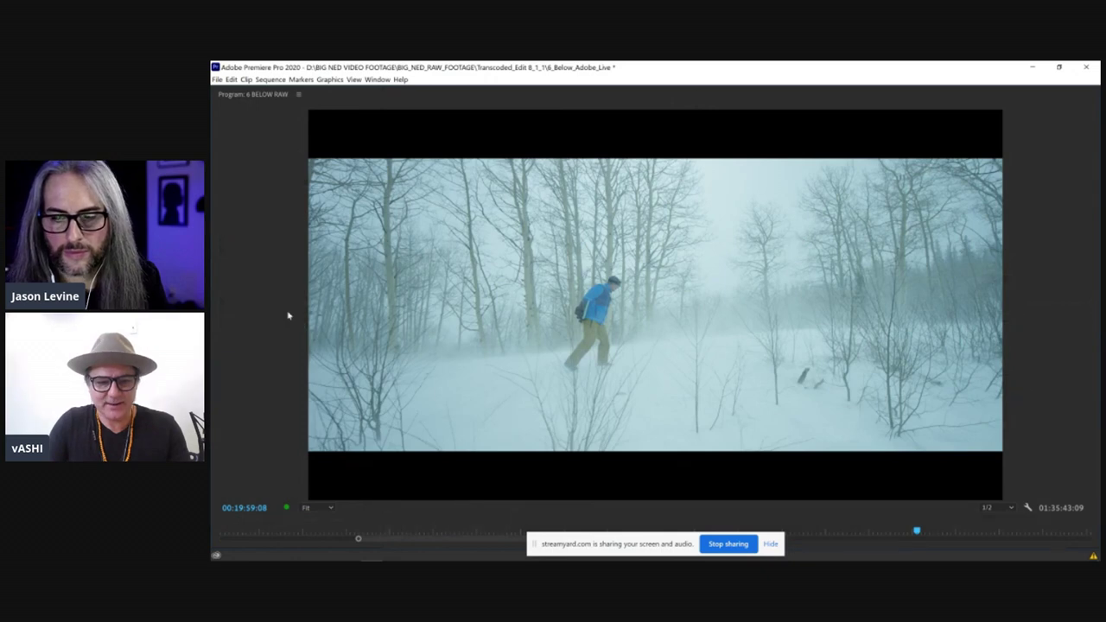
key("space")
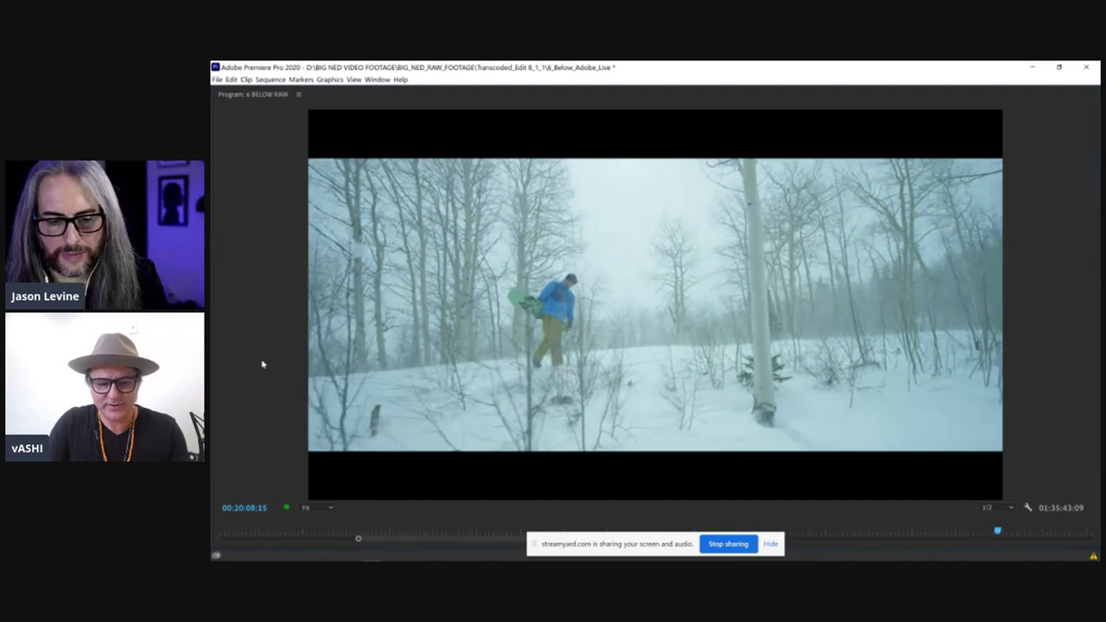
key("grave")
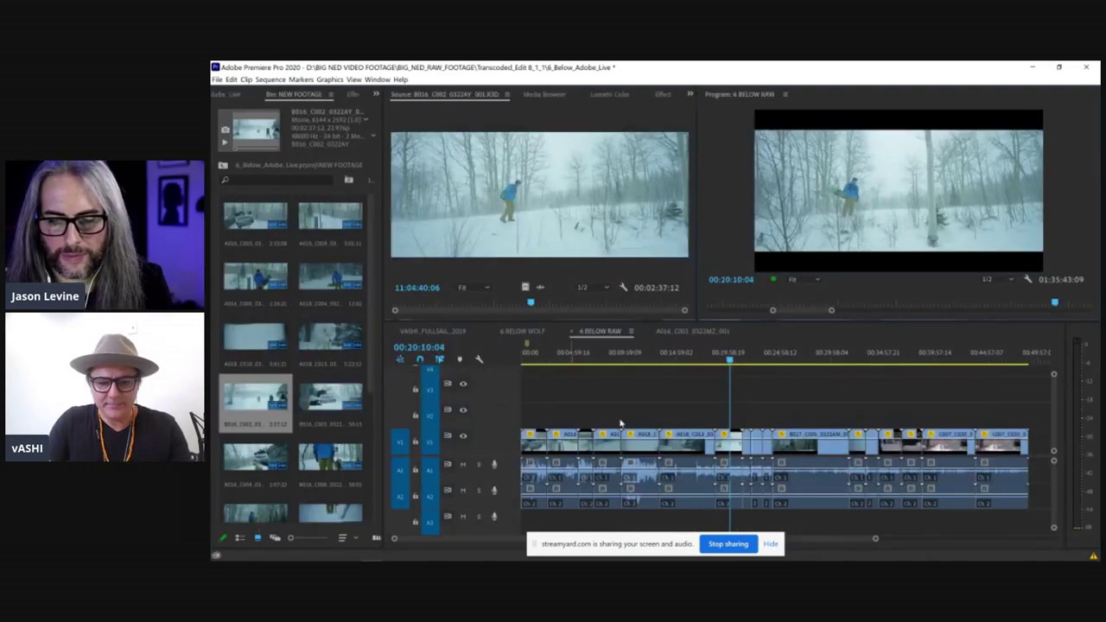
Step: Scrub through the RAW sequence adding markers on shots, including one at 00:36:47:17
left_click_drag(730, 358, 548, 359)
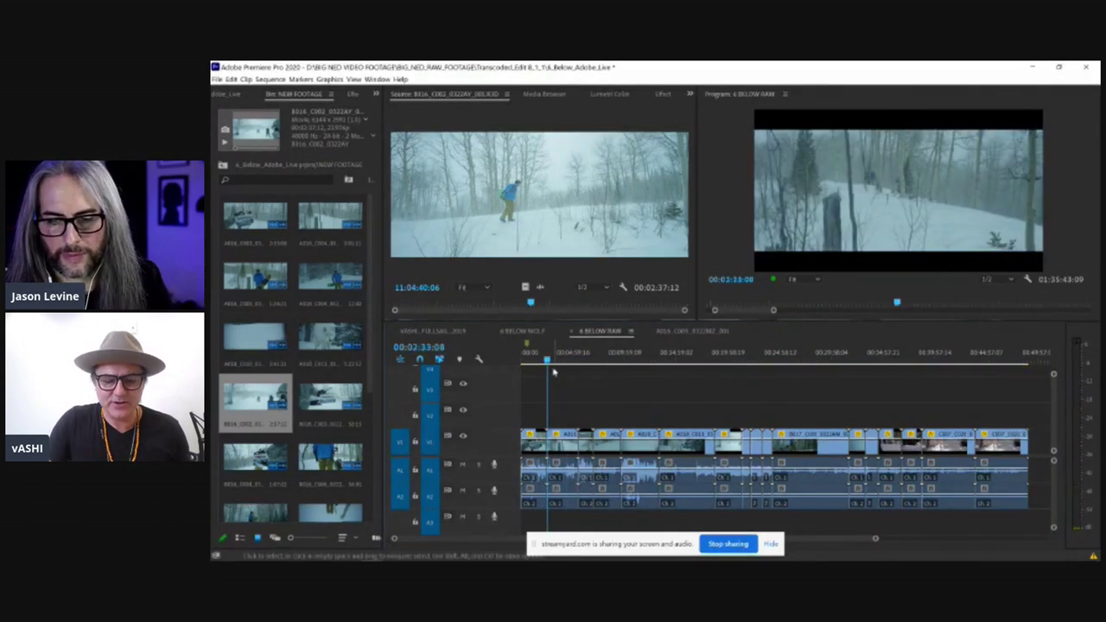
left_click_drag(557, 361, 580, 362)
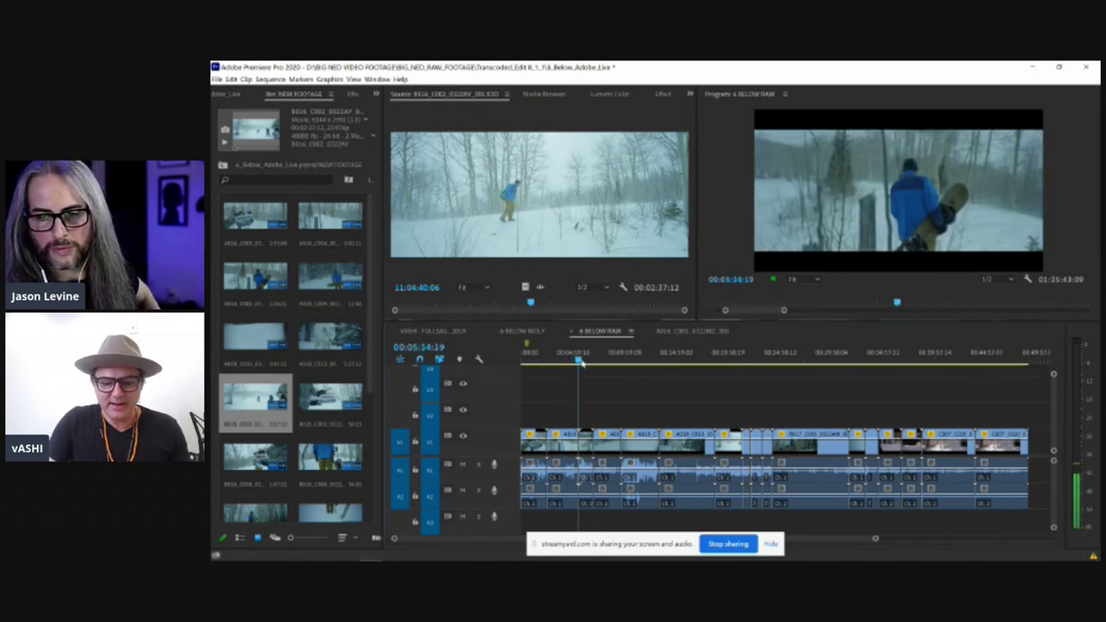
left_click_drag(578, 360, 528, 367)
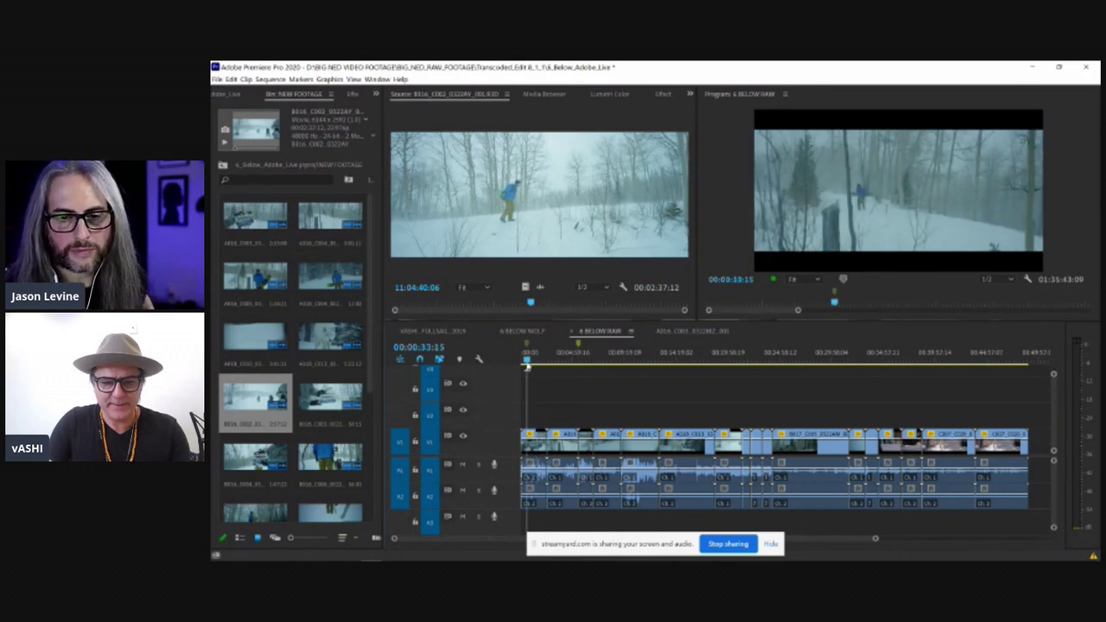
key("m")
key("m")
left_click(762, 131)
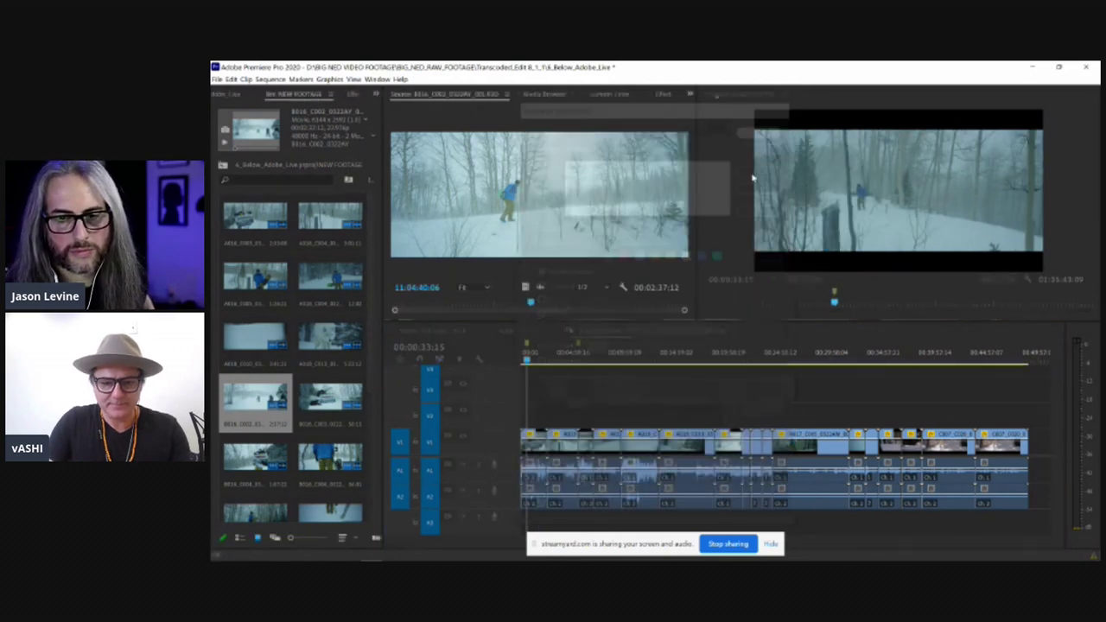
mouse_move(528, 361)
left_mouse_down()
mouse_move(716, 352)
mouse_move(901, 362)
left_mouse_up()
key("m")
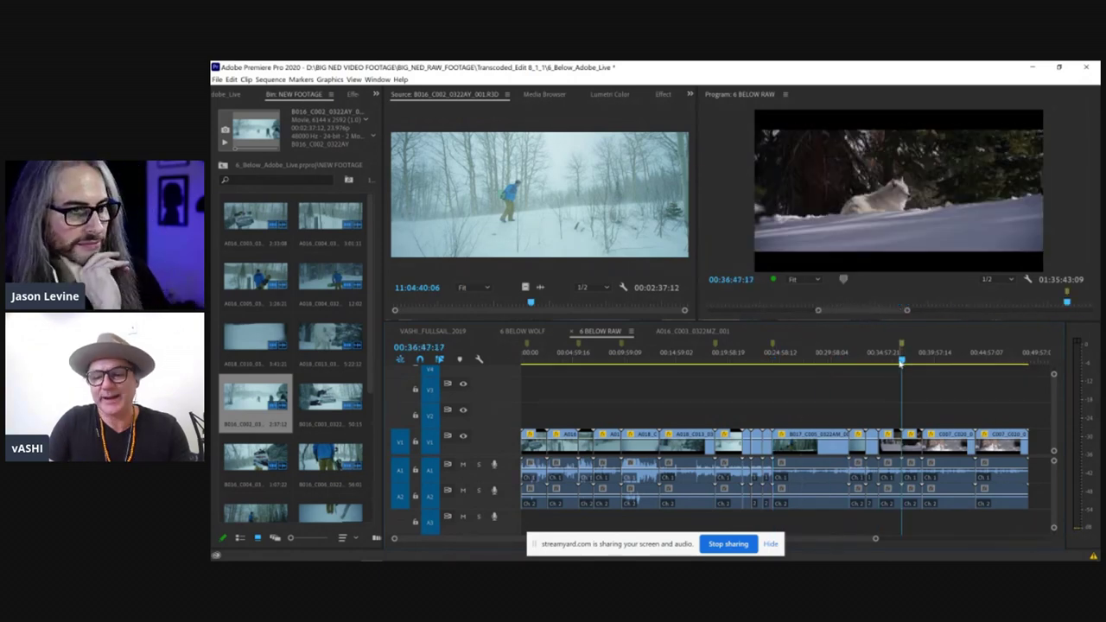
Step: Step back and forth between the markers, then zoom in on the wolf frame at 00:12:53:12
left_click_drag(920, 356, 528, 380)
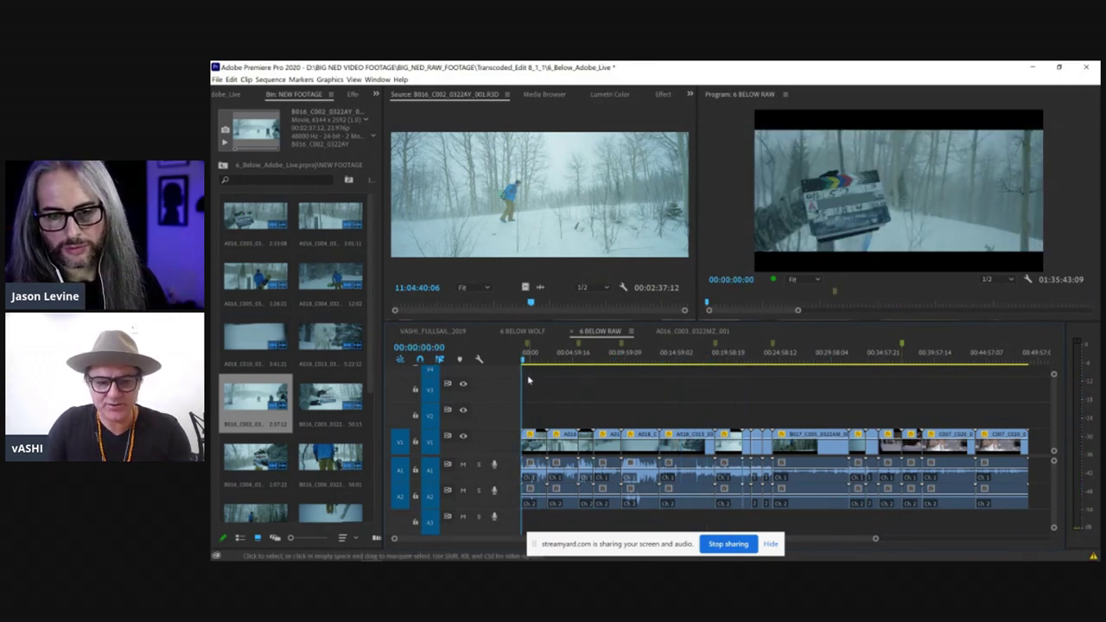
key("Down")
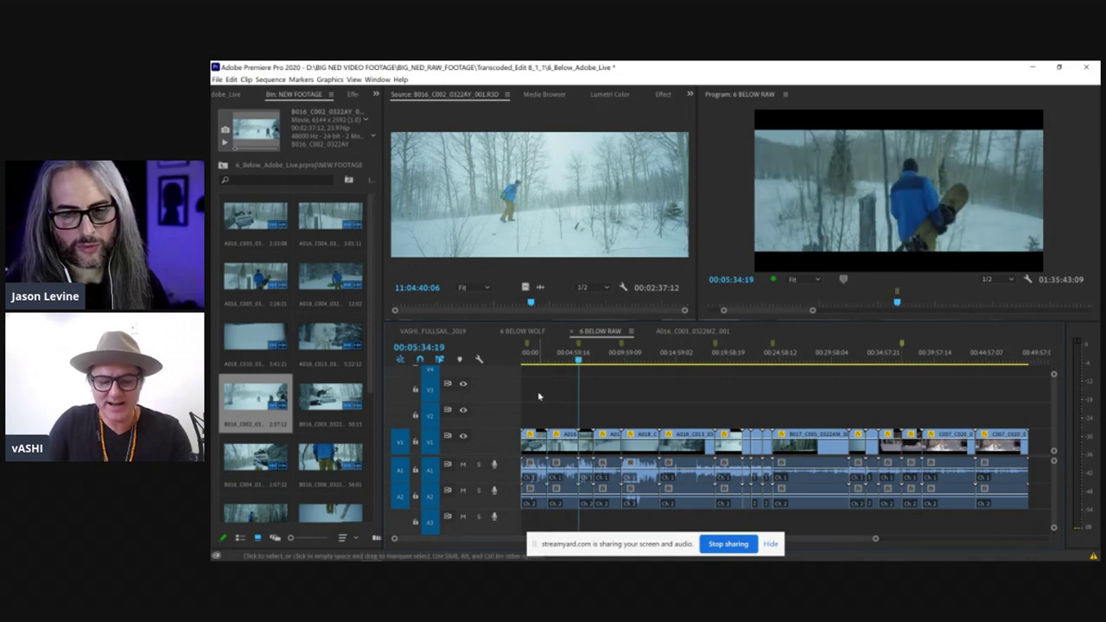
key("Down")
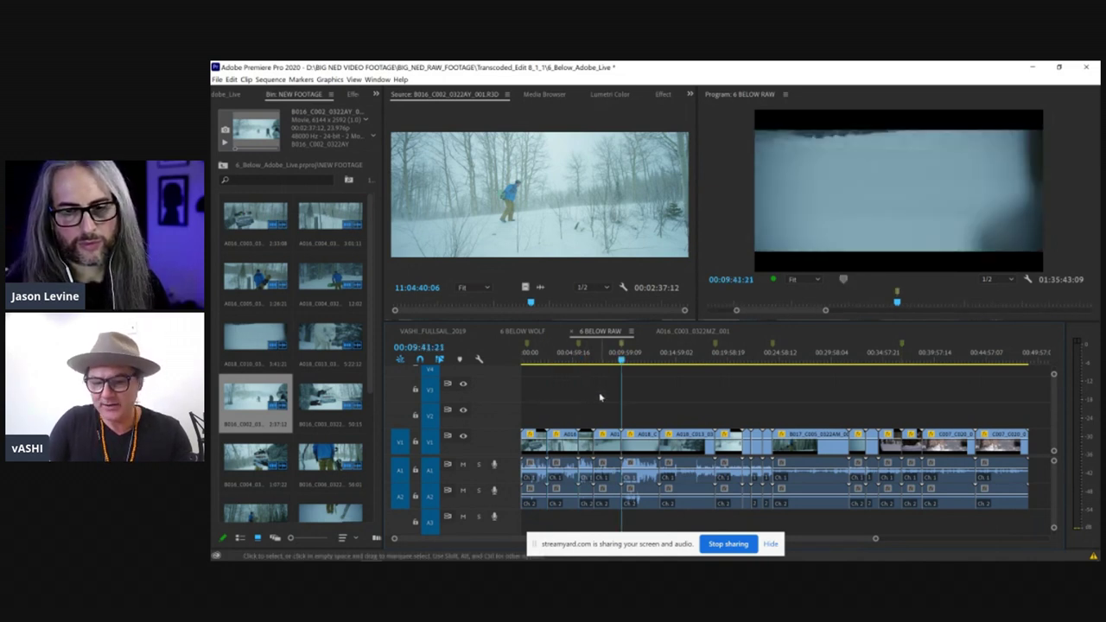
key("Down")
key("Down")
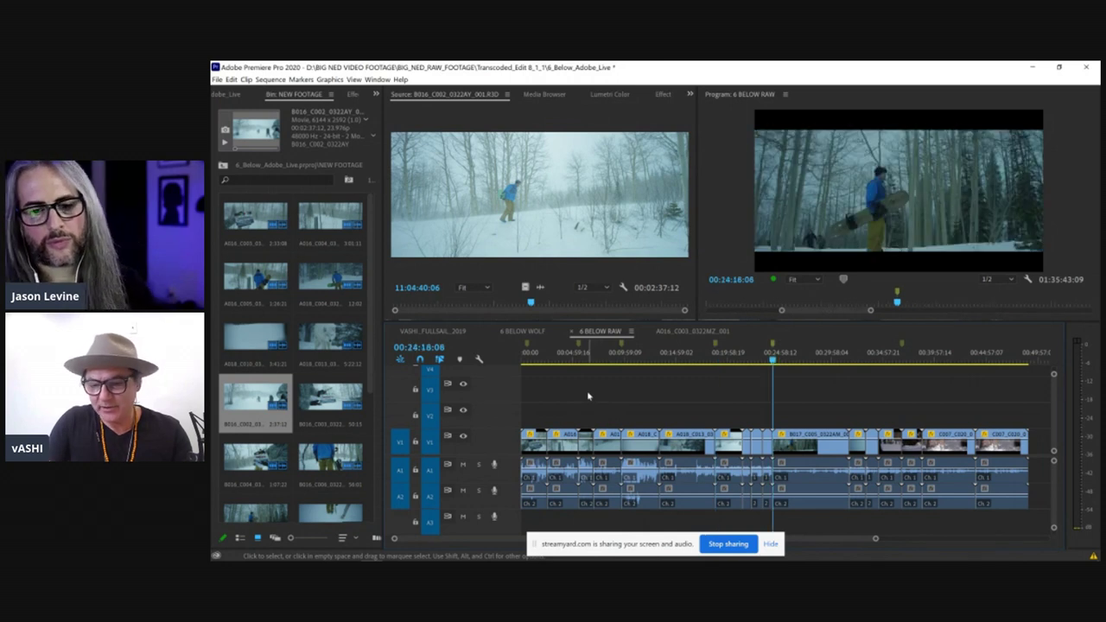
key("Down")
key("Up")
key("Up")
key("Up")
key("Up")
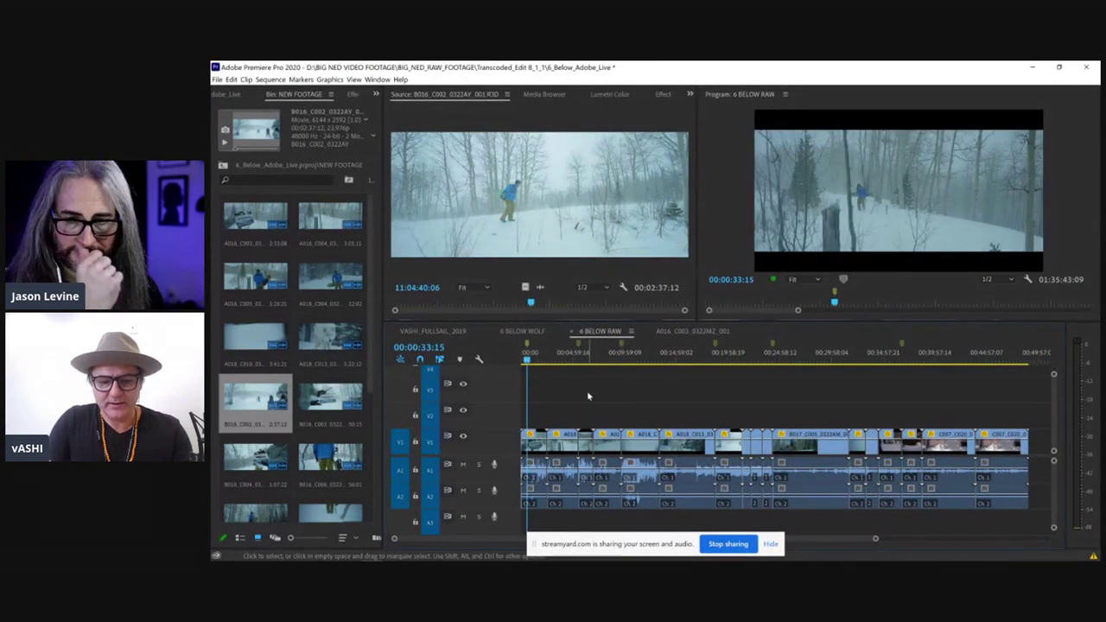
key("Down")
key("Down")
key("Down")
key("Up")
key("Up")
key("Up")
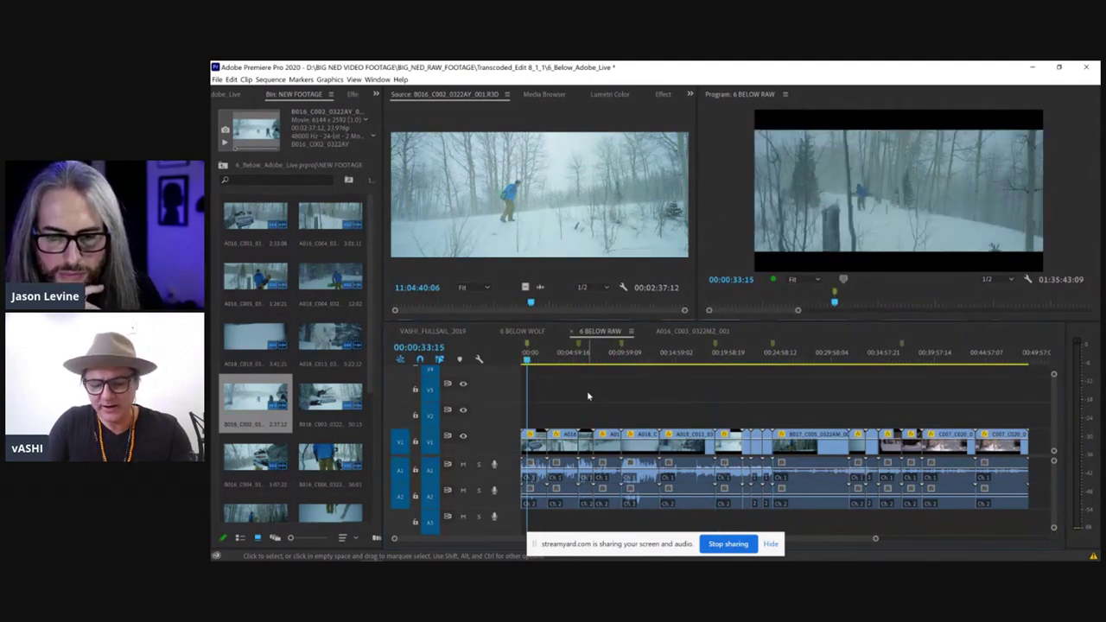
key("Down")
key("Down")
key("Down")
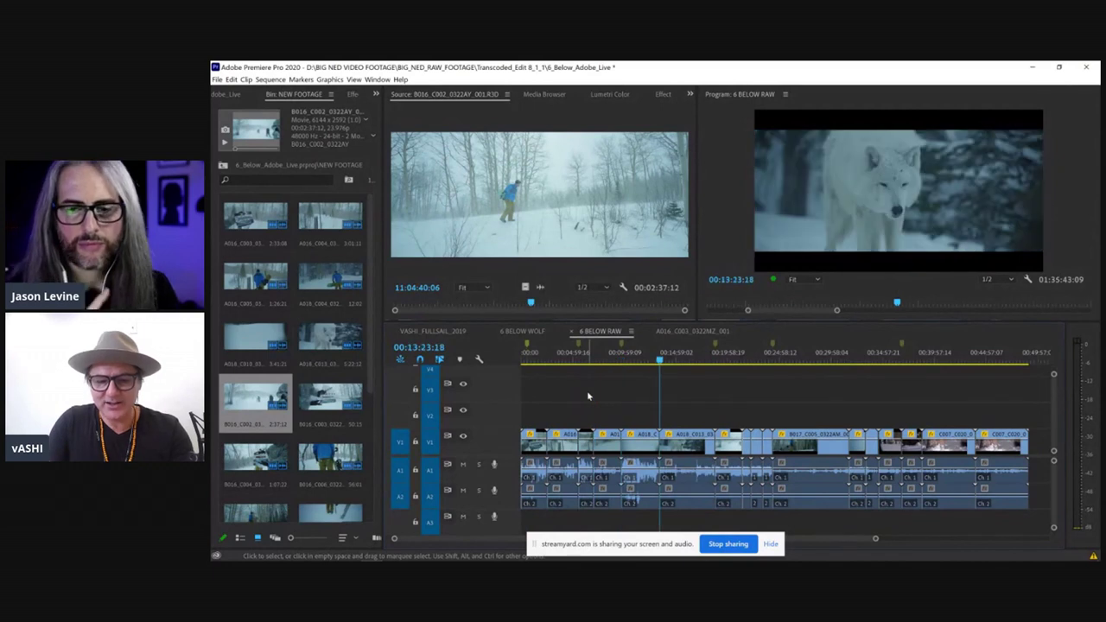
key("=")
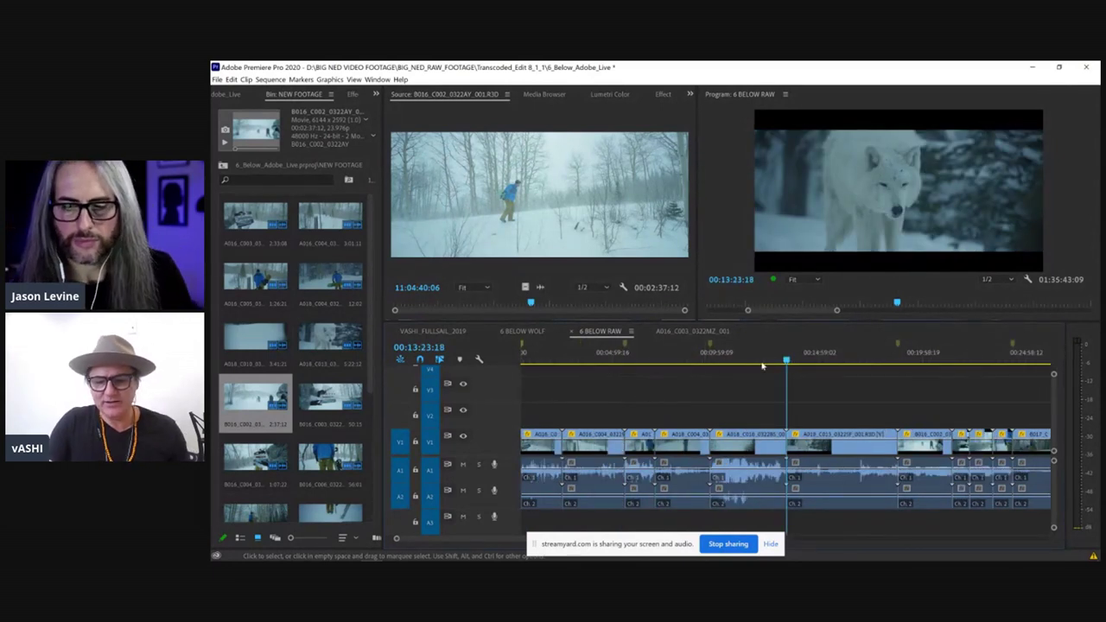
mouse_move(757, 368)
left_mouse_down()
mouse_move(844, 367)
mouse_move(775, 367)
left_mouse_up()
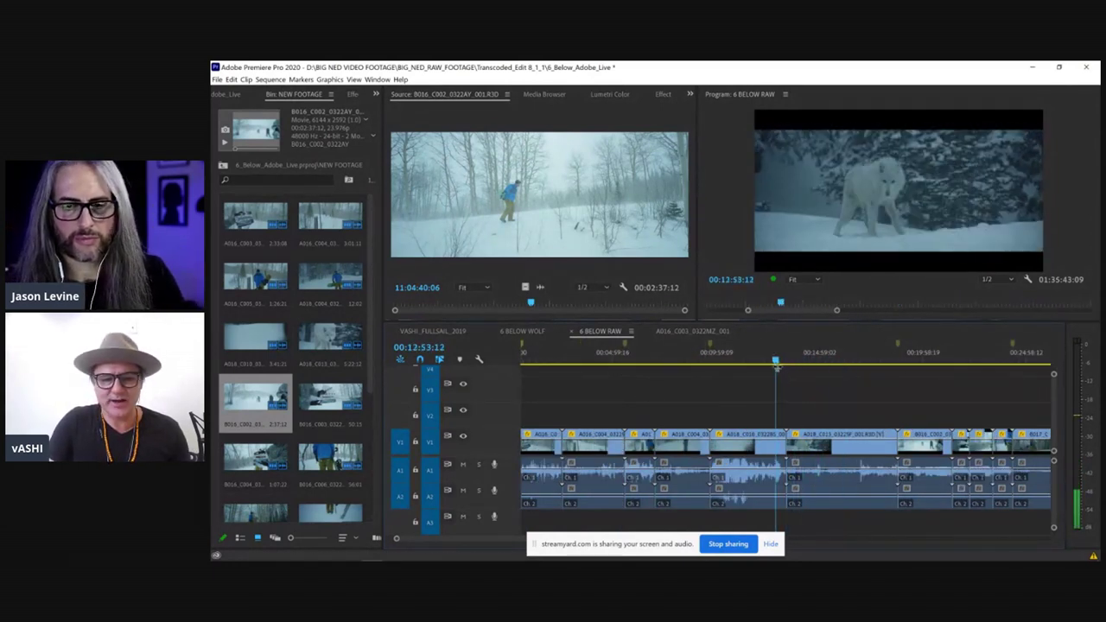
Step: Show the Markers list in place of the bin, jump to markers two through four, and widen it
left_click(374, 96)
left_click(406, 149)
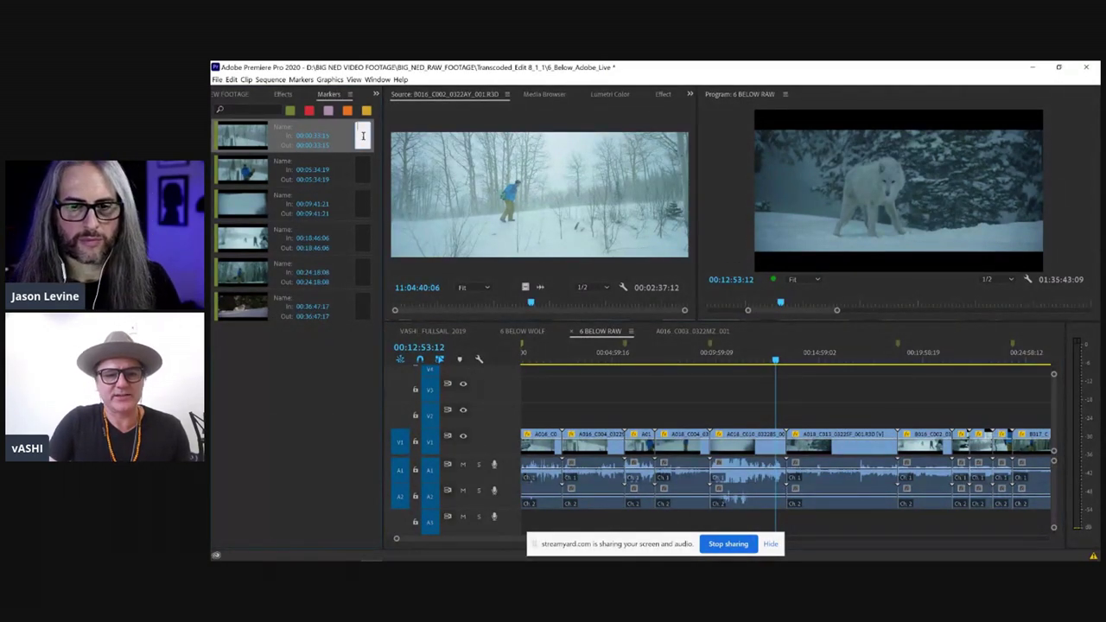
left_click(368, 171)
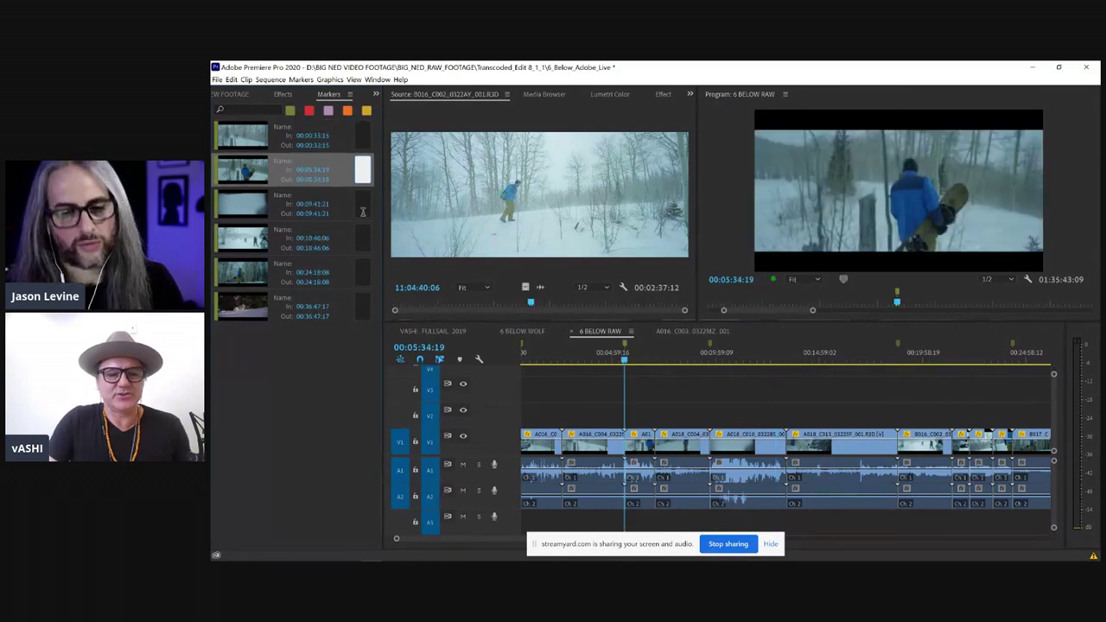
left_click(363, 207)
left_click(365, 238)
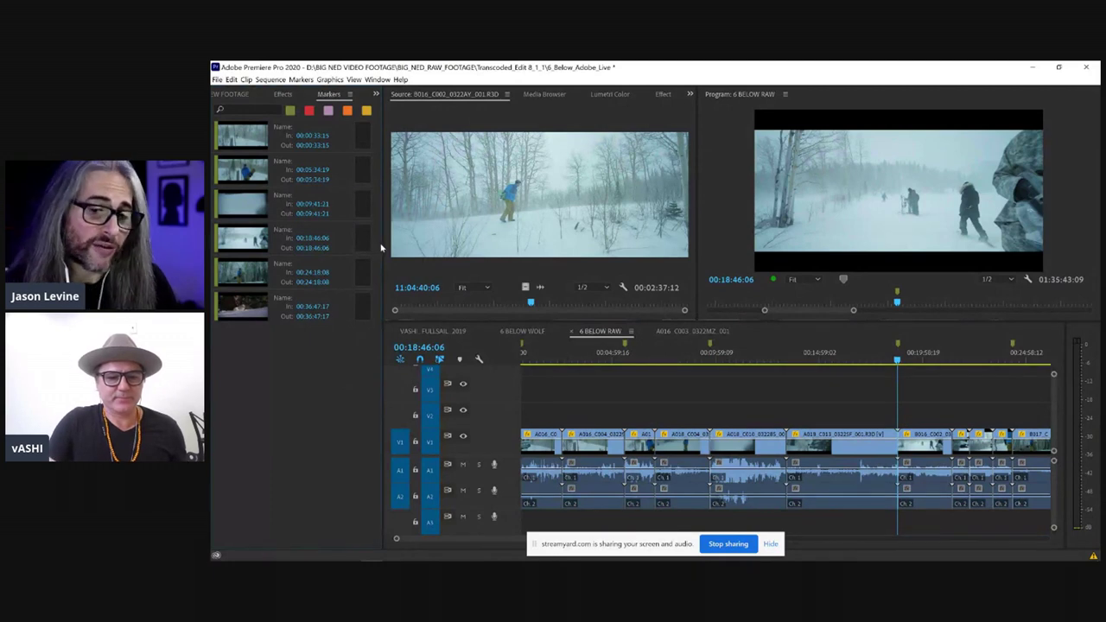
left_click_drag(381, 248, 439, 251)
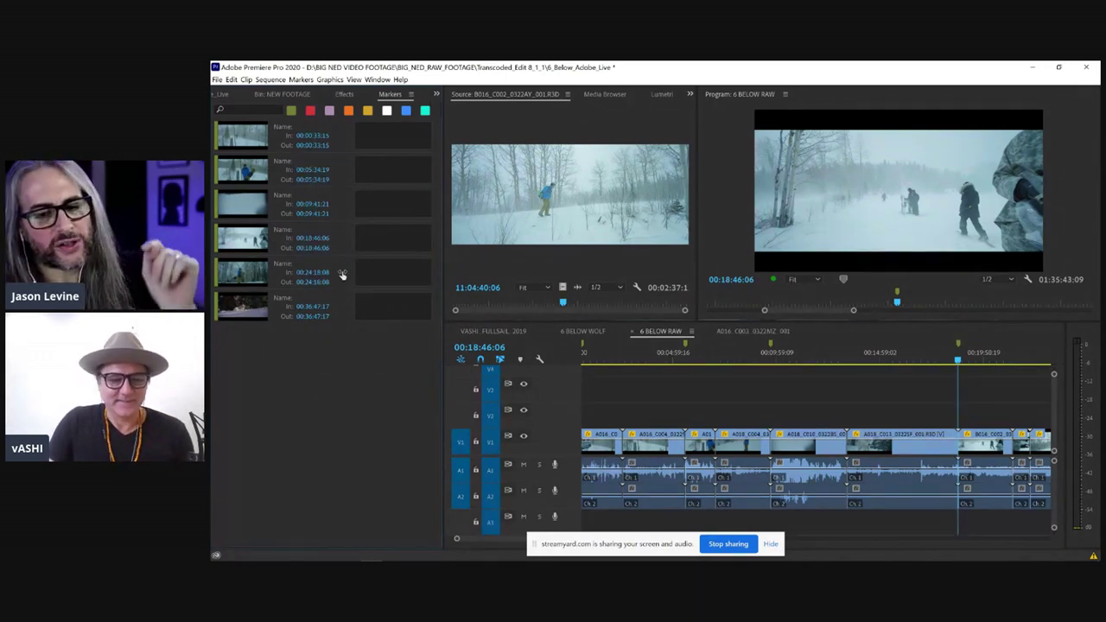
left_click(373, 138)
Step: Name the first three markers SCENE 1, SCENE 2 and BEST
type("SCNEW")
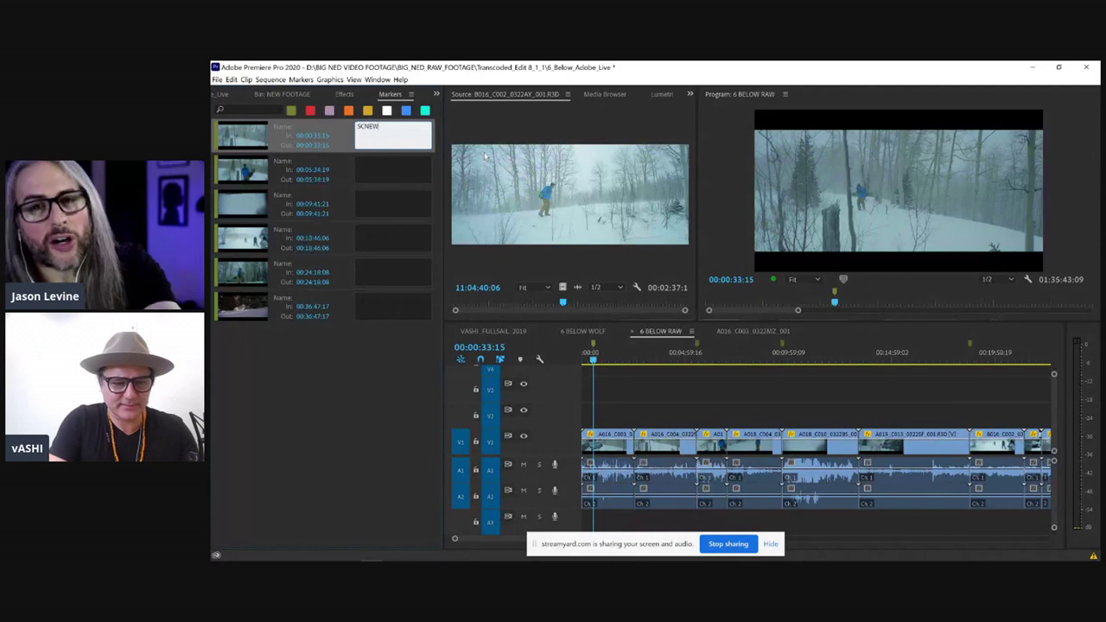
key("BackSpace")
key("BackSpace")
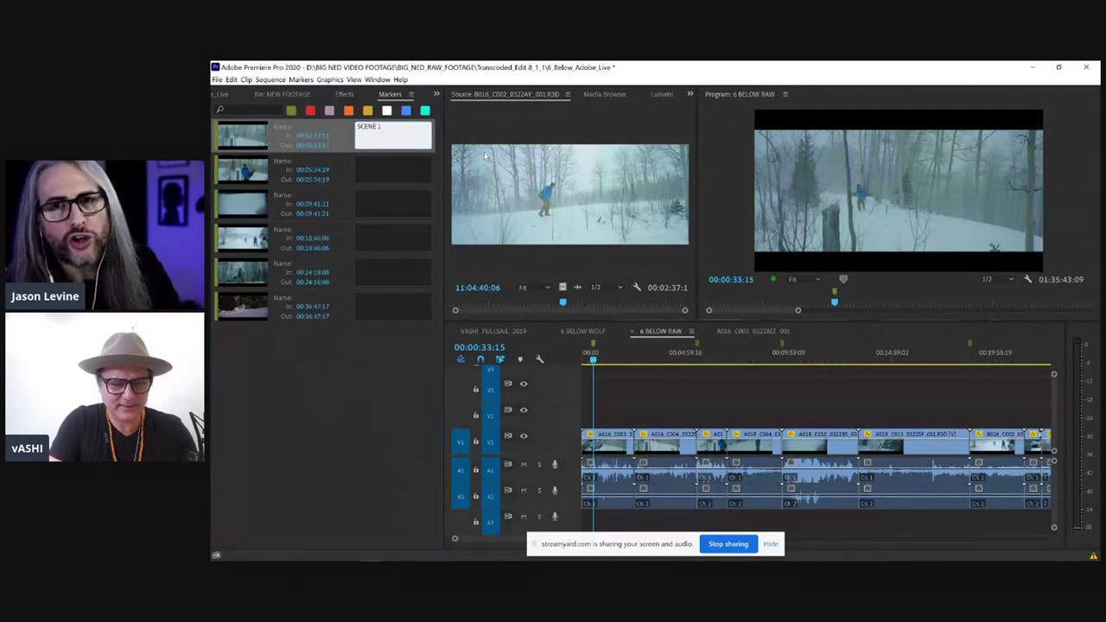
key("Tab")
type("SCENE")
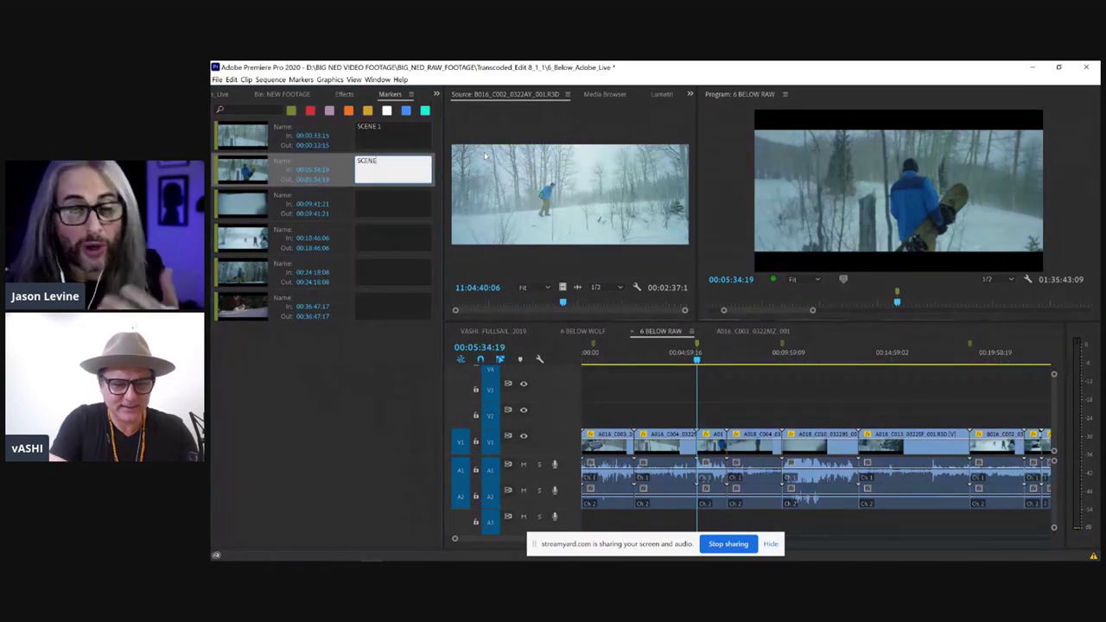
key("Tab")
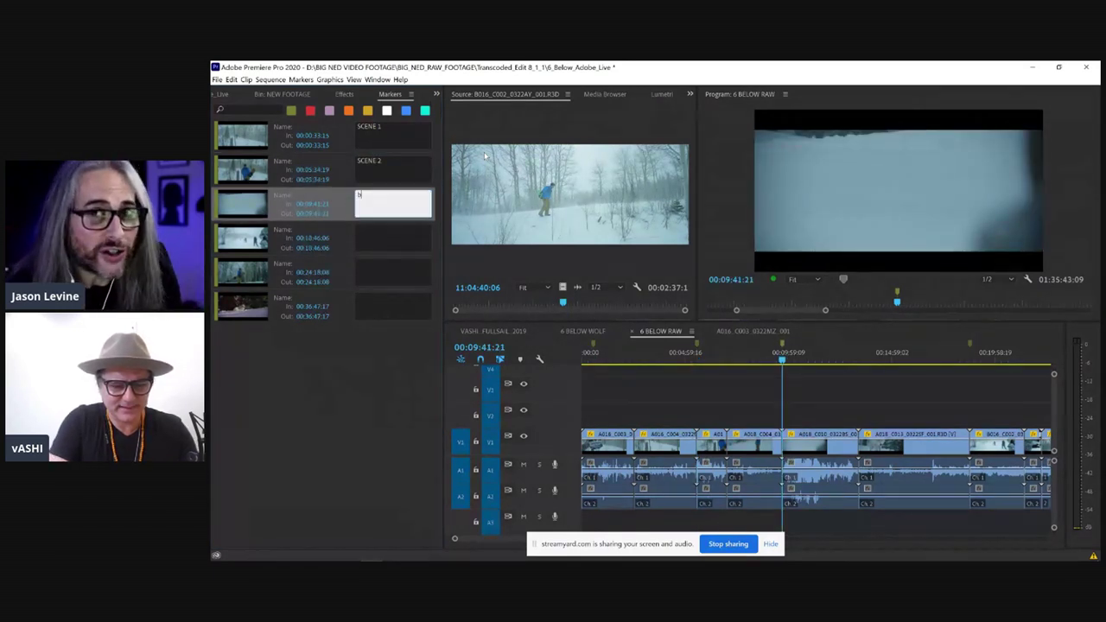
type("BEST")
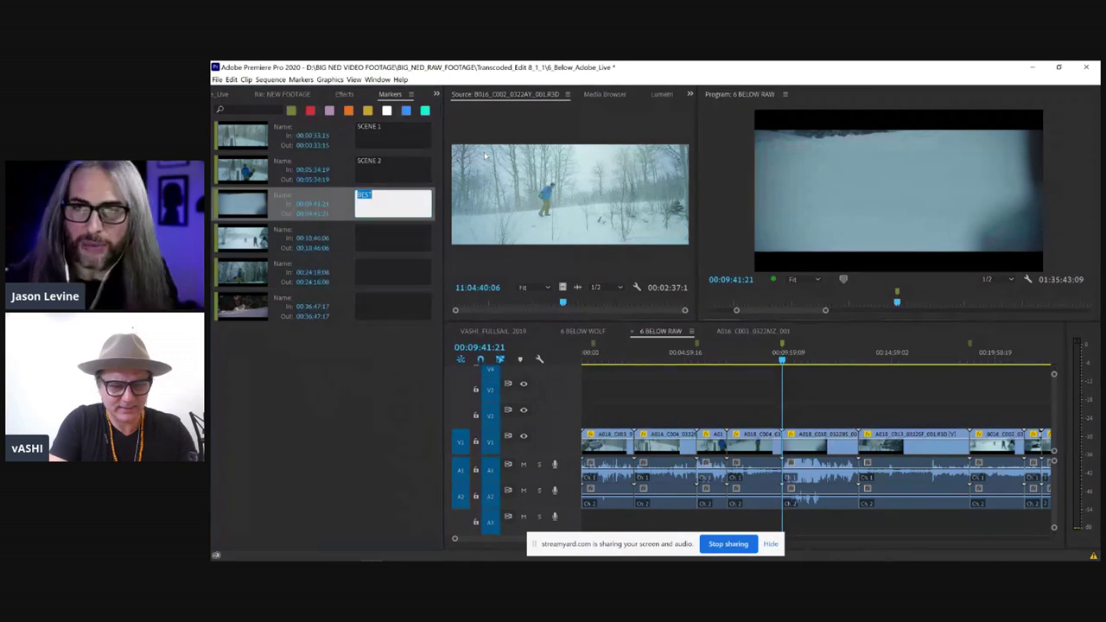
key("Tab")
Step: Name the remaining markers SUCKS, AWESOME and HORRIBLE, then search the list for 'BE'
type("SUCKS")
key("Tab")
type("AWESOME")
key("Tab")
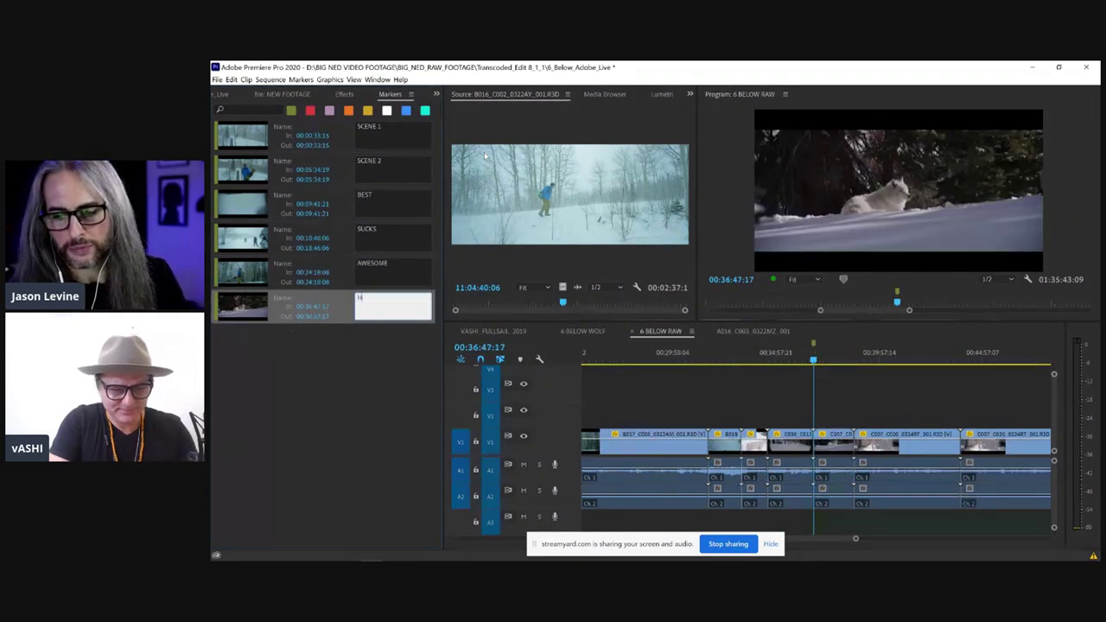
type("HORRIBLE")
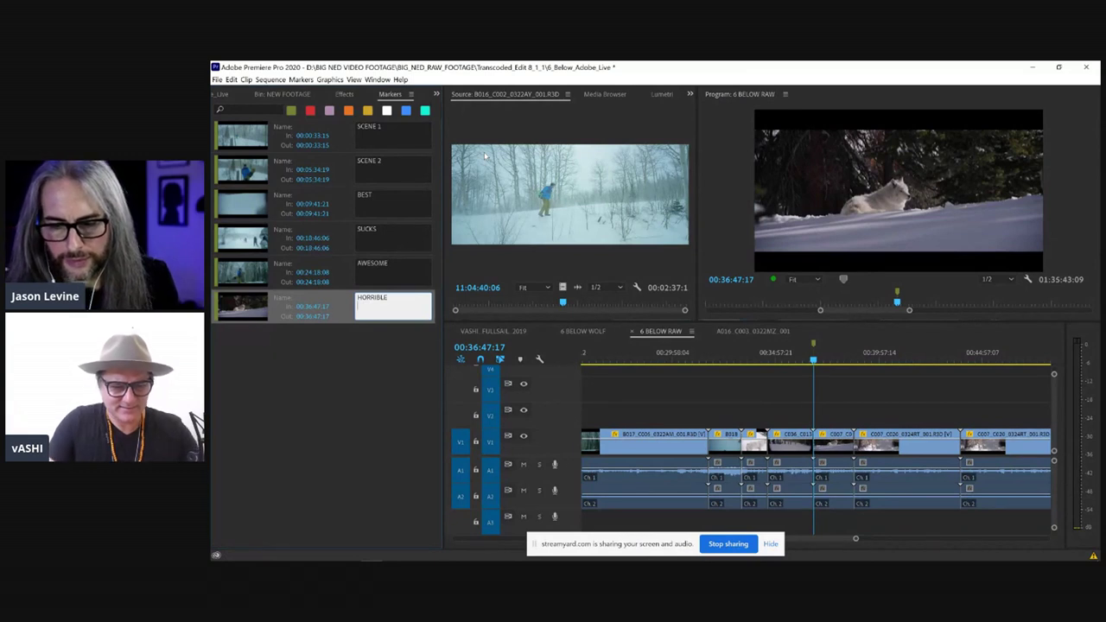
key("Return")
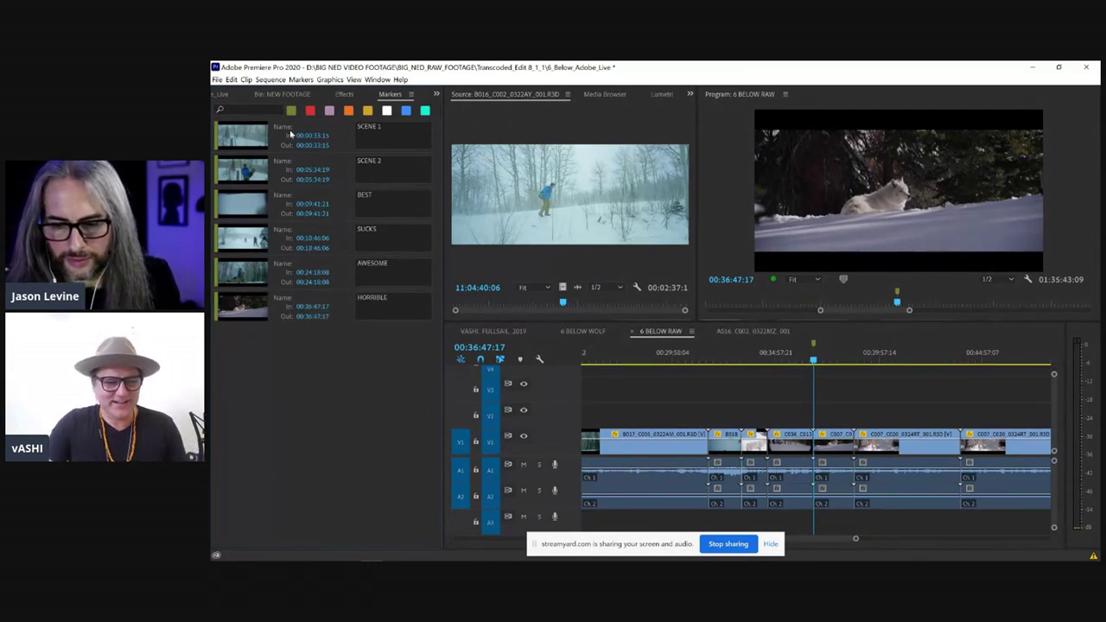
left_click(259, 108)
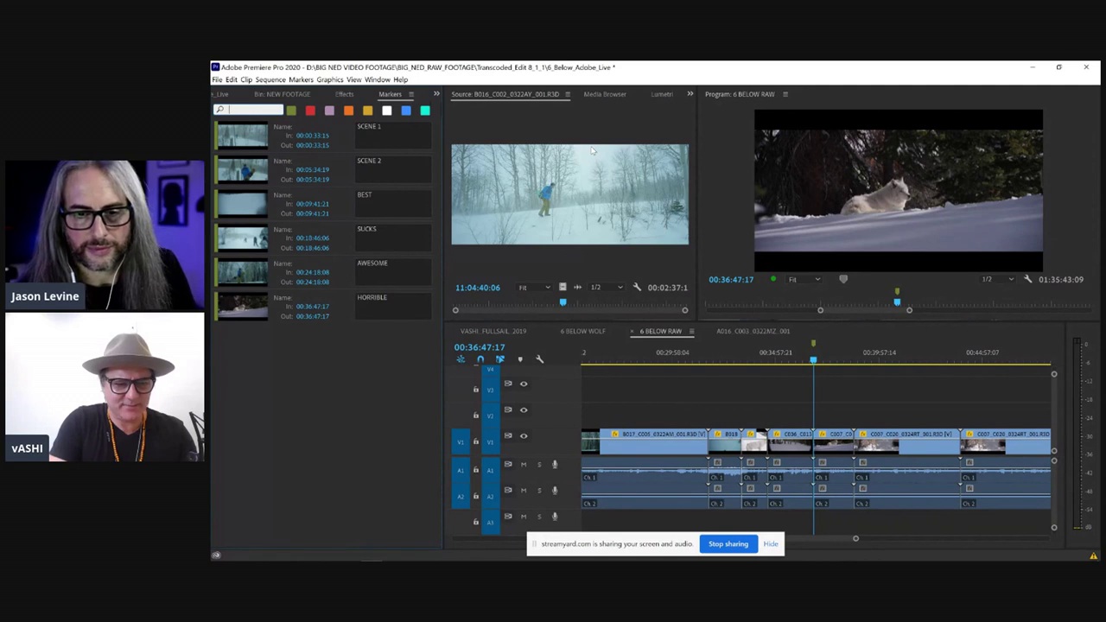
type("BEST")
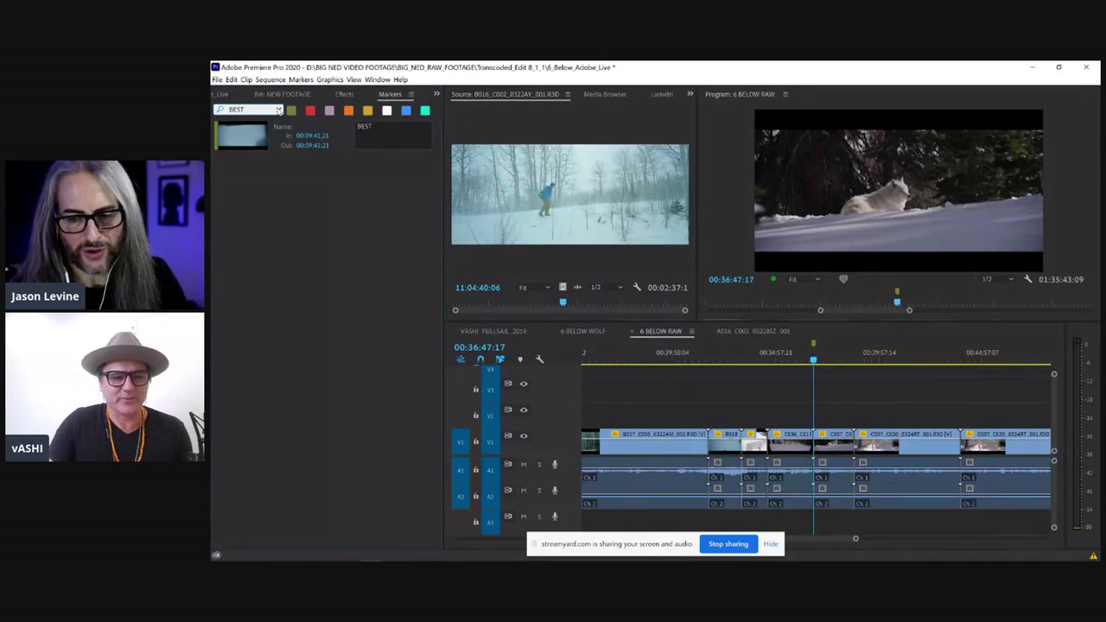
Step: Clear the BEST search so all six markers, 00:00:33:15 to 00:36:47:17, show again
left_click(278, 110)
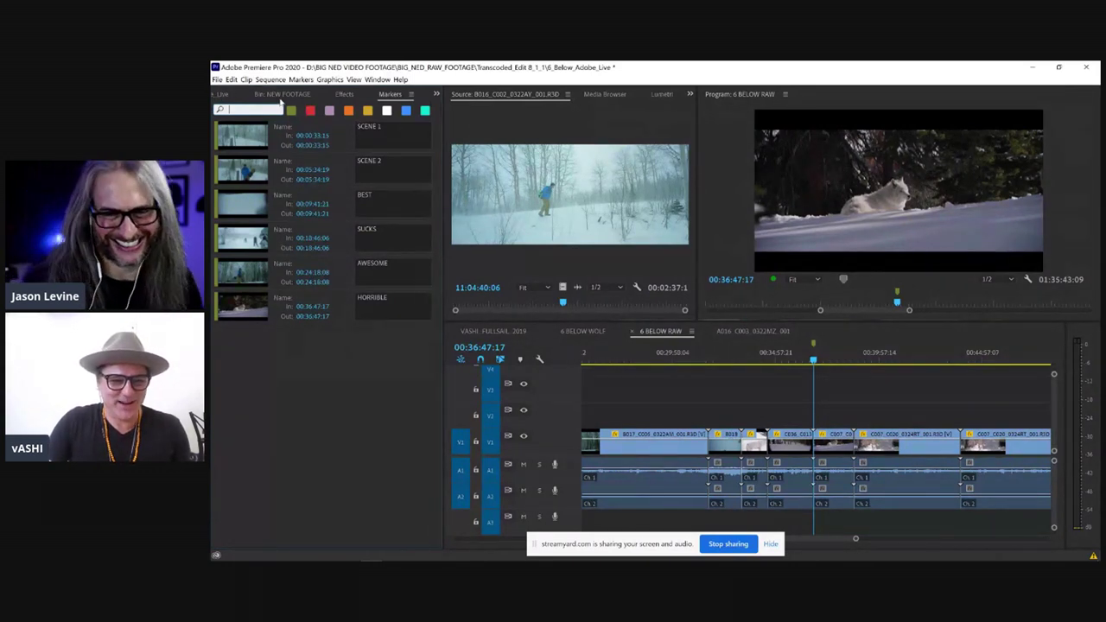
left_click(434, 96)
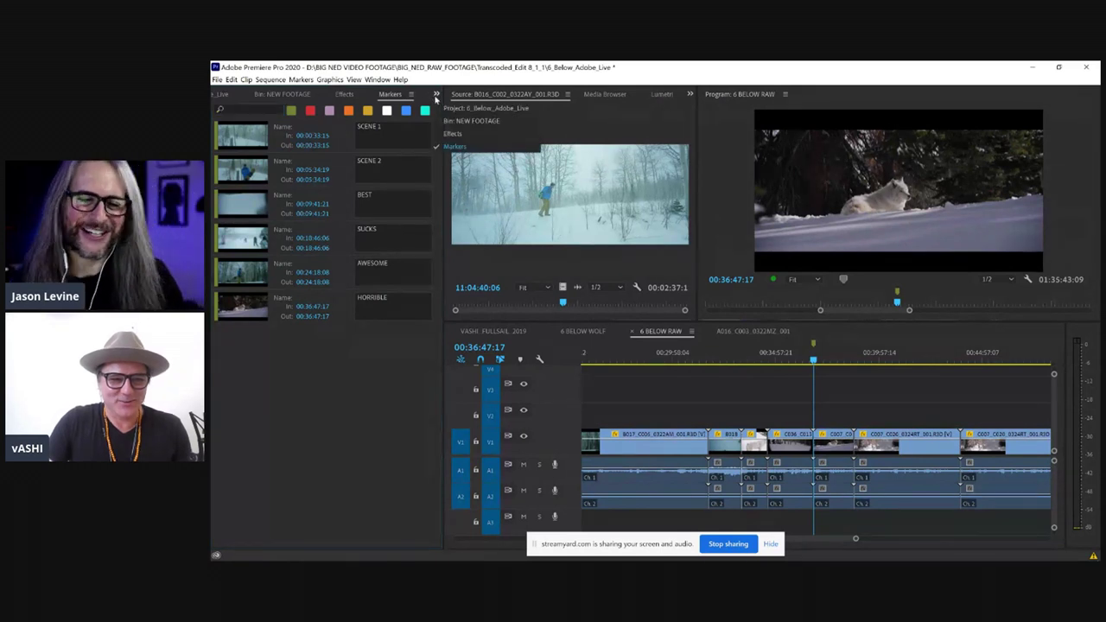
Step: Switch the panel to the Project items, search for 'RED', then clear the search filter
left_click(454, 109)
left_click(276, 179)
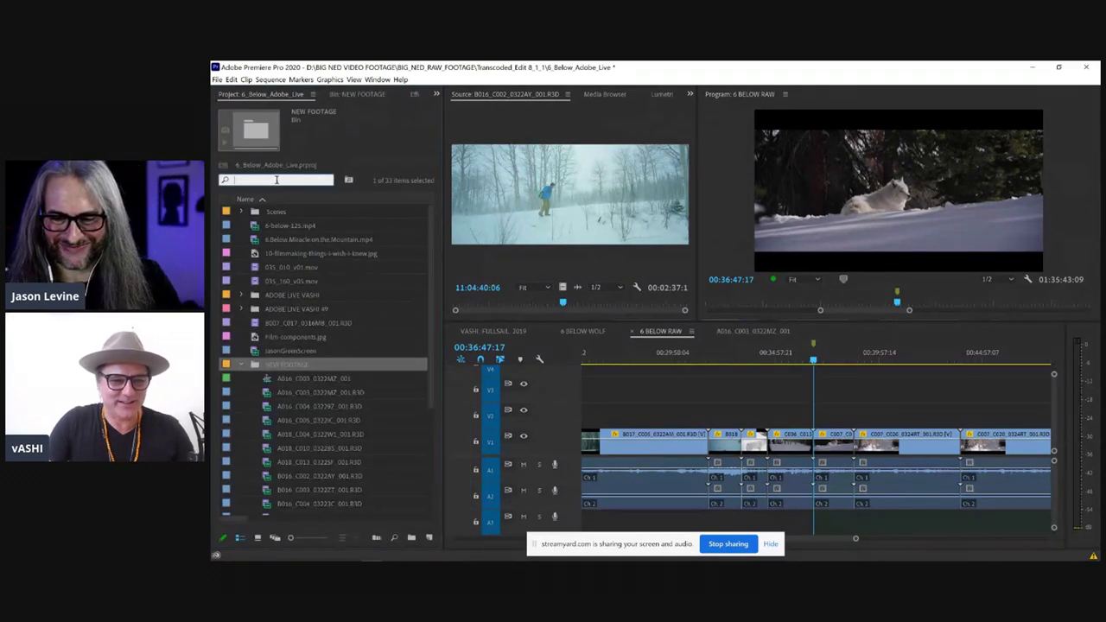
type("RED")
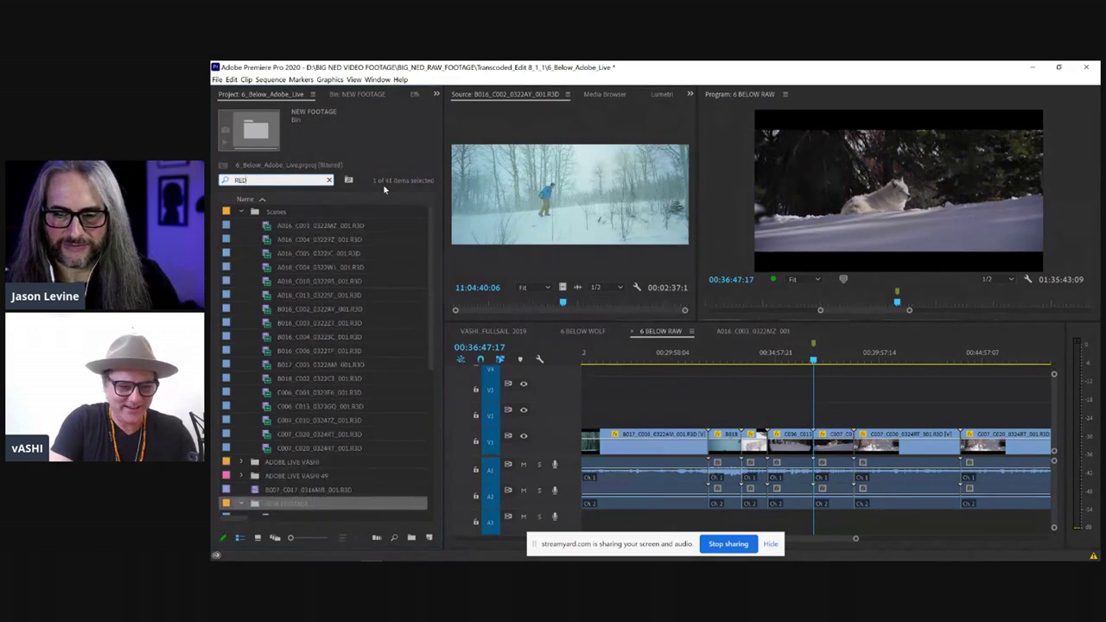
scroll(347, 466, "down", 3)
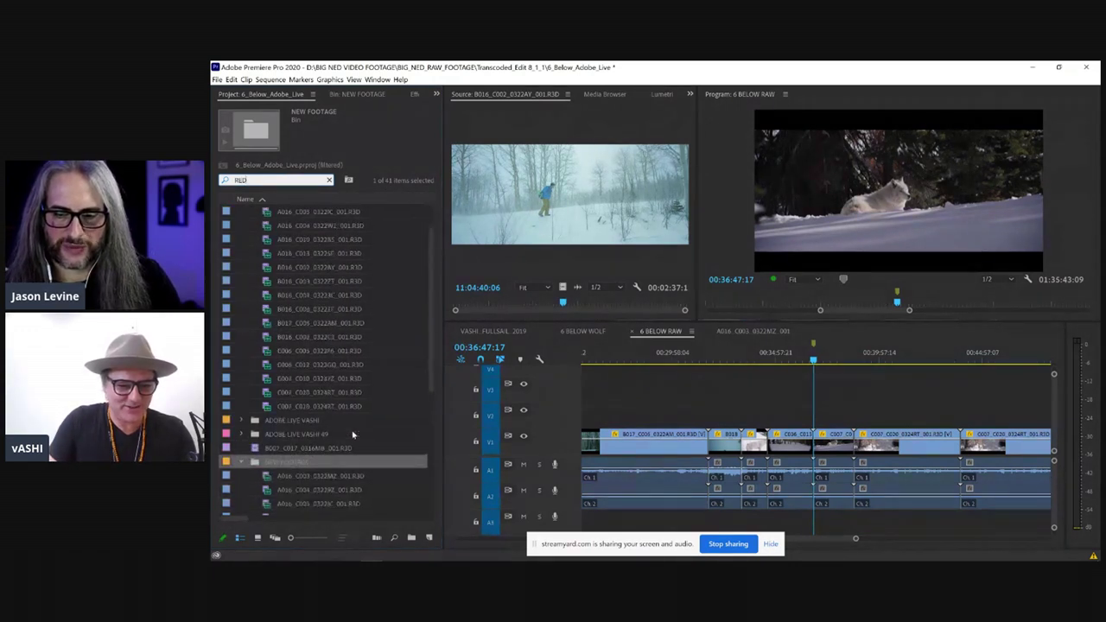
scroll(346, 440, "up", 3)
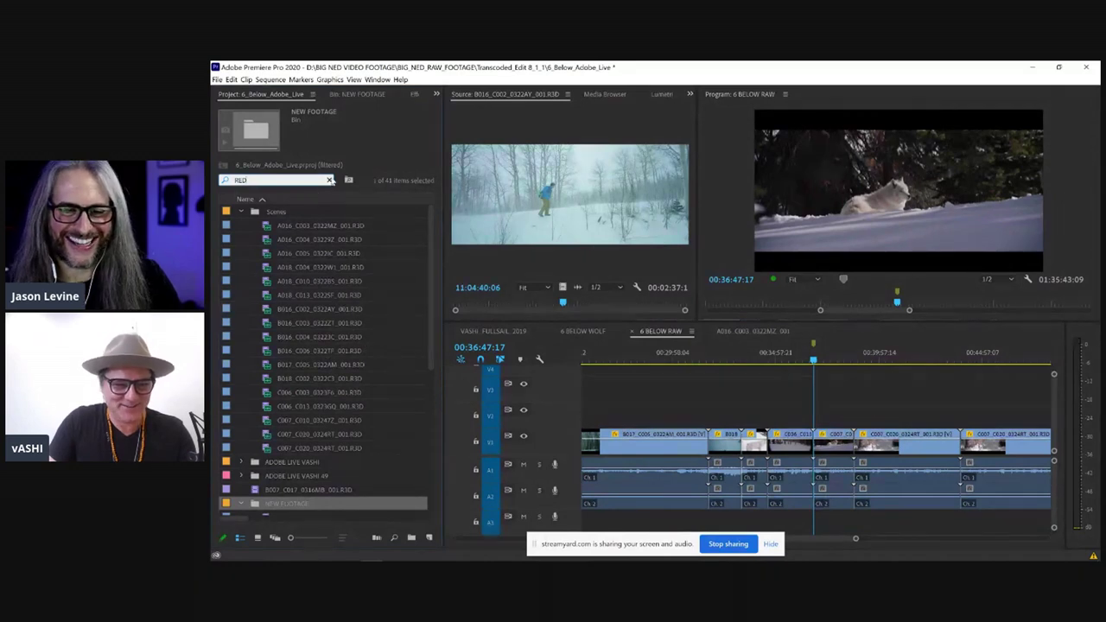
left_click(330, 180)
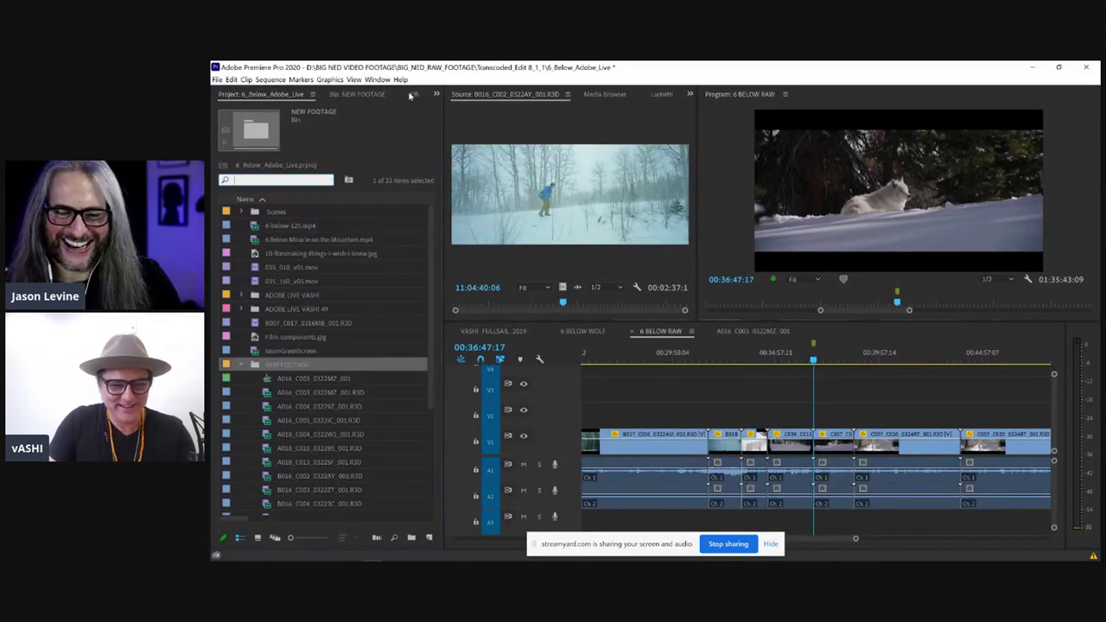
Step: Save the project with Ctrl+S
left_click(436, 95)
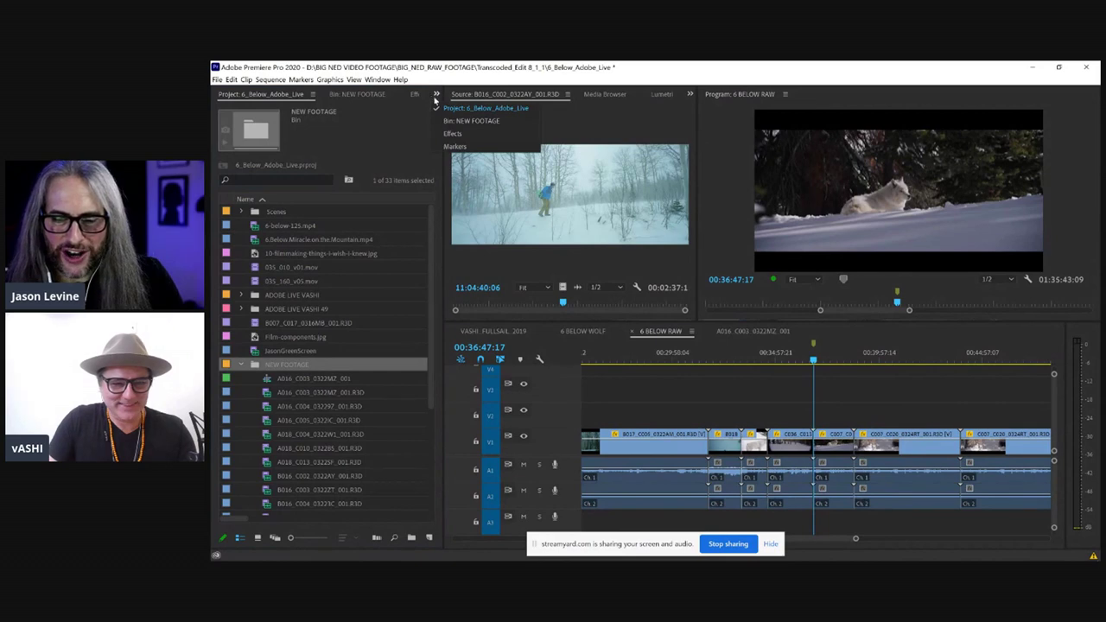
key("ctrl+s")
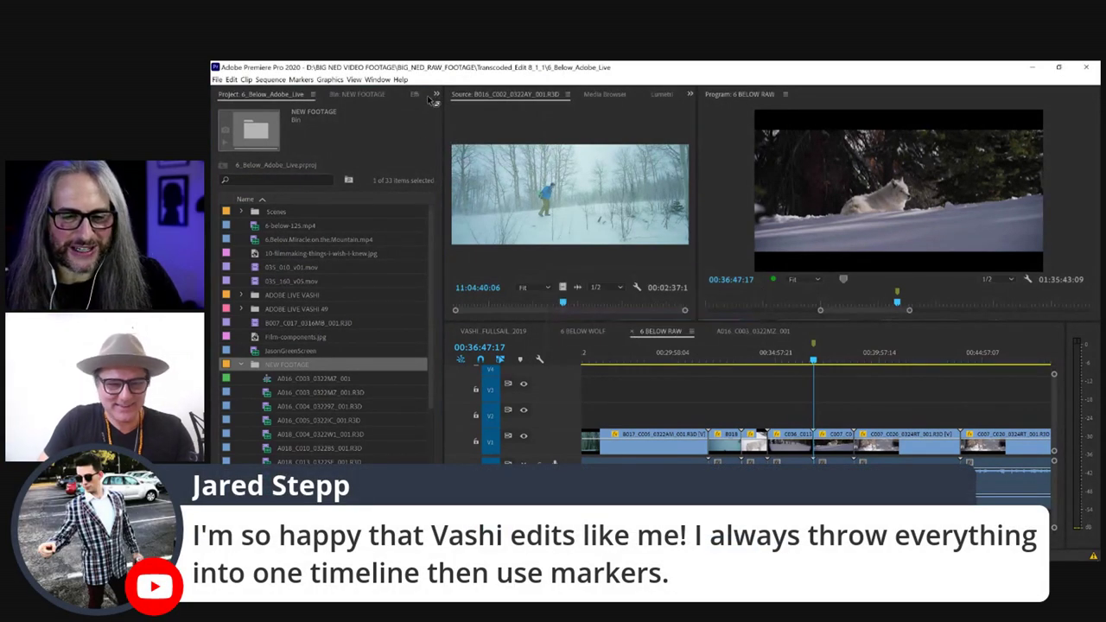
left_click(436, 95)
Step: Show the RAW sequence markers in the Markers panel and adjust the timeline zoom
left_click(449, 147)
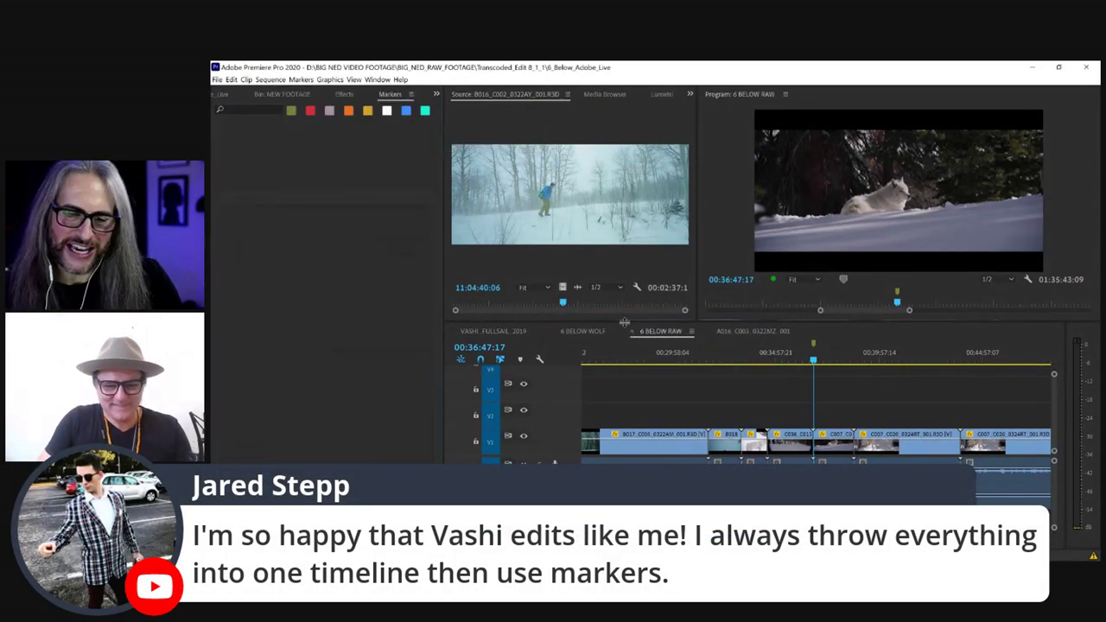
left_click(623, 398)
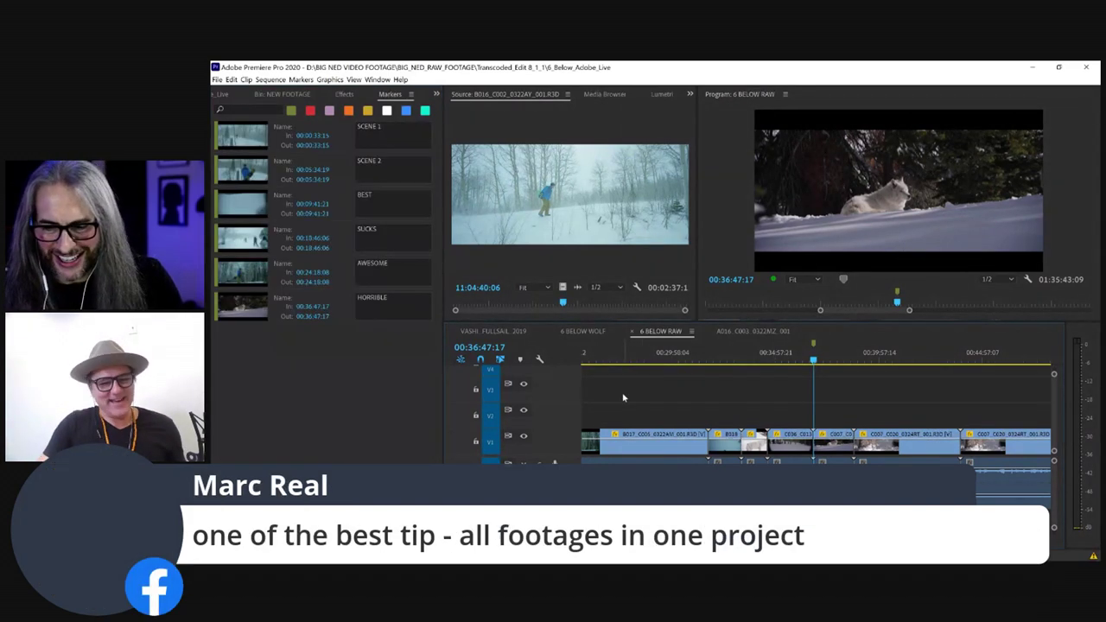
key("minus")
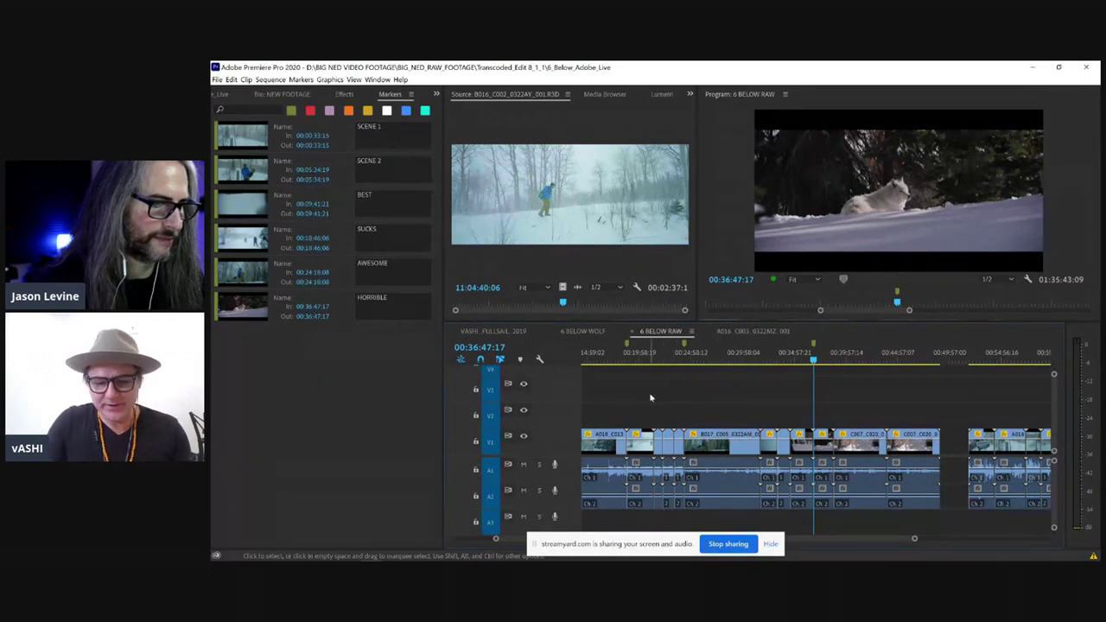
key("minus")
key("equal")
key("equal")
key("minus")
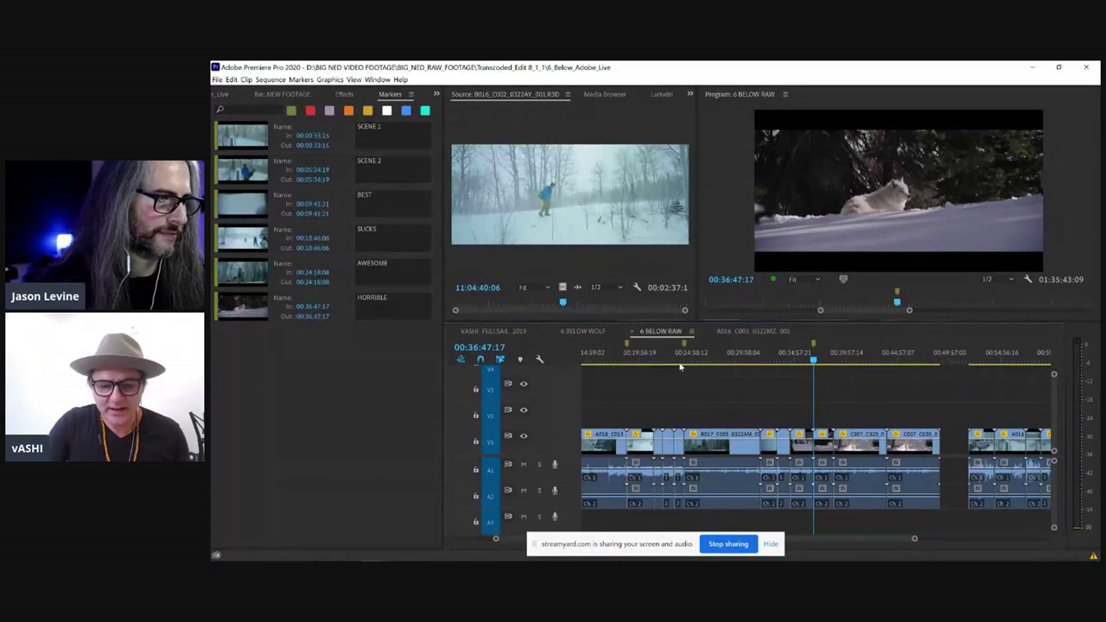
Step: Jump between the SUCKS, AWESOME, HORRIBLE and BEST markers to review the marked shots
left_click(626, 356)
key("shift+m")
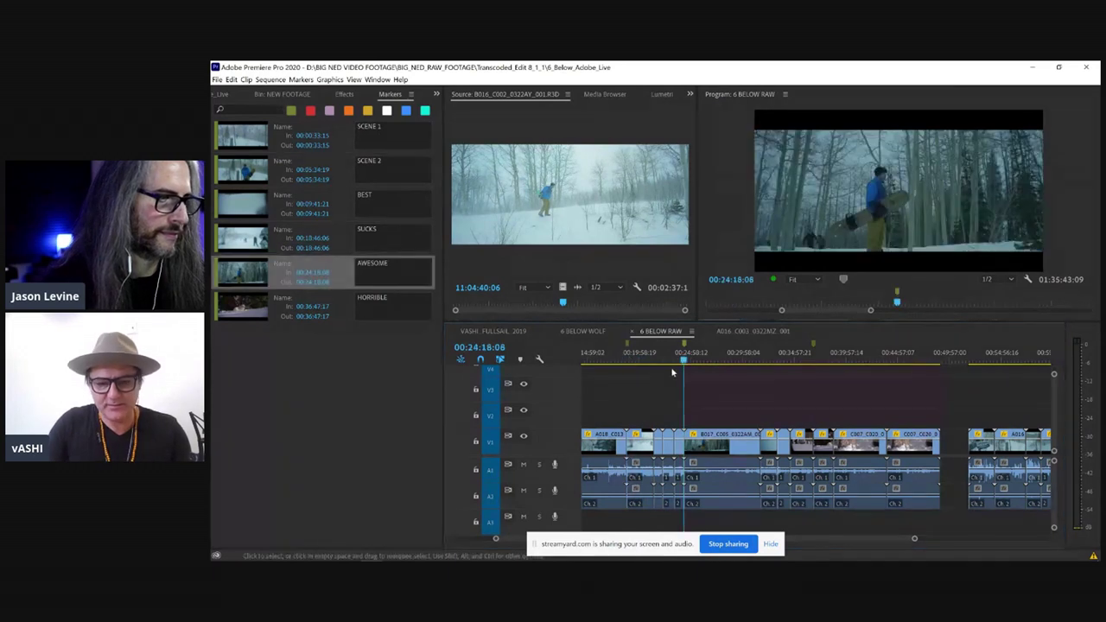
key("shift+m")
key("ctrl+shift+m")
key("ctrl+shift+m")
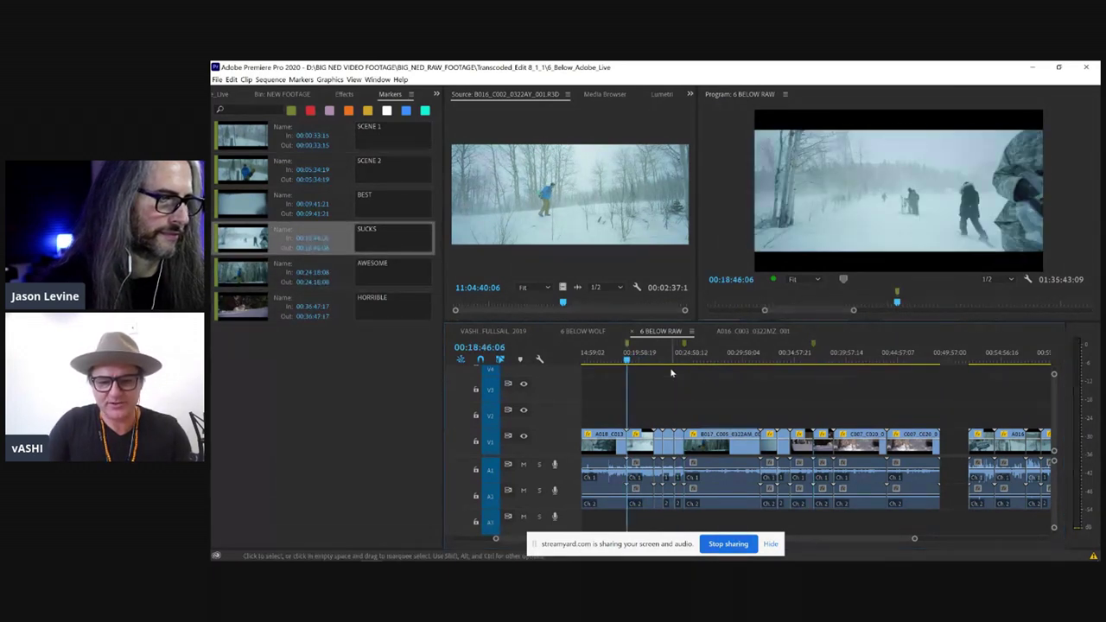
key("ctrl+shift+m")
key("ctrl+shift+m")
key("ctrl+shift+m")
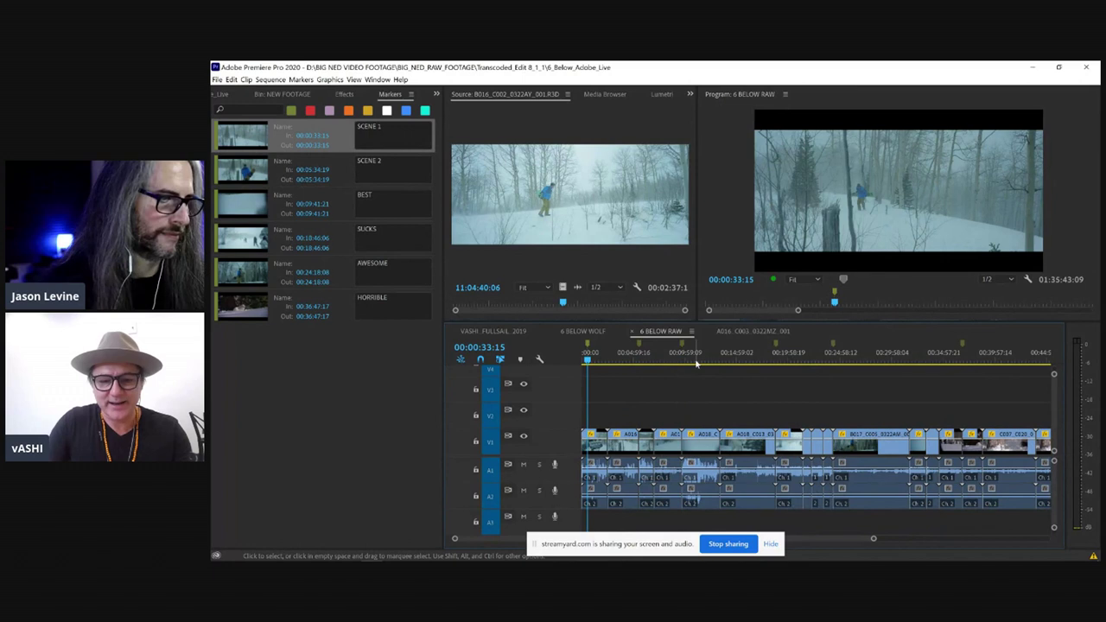
left_click(686, 357)
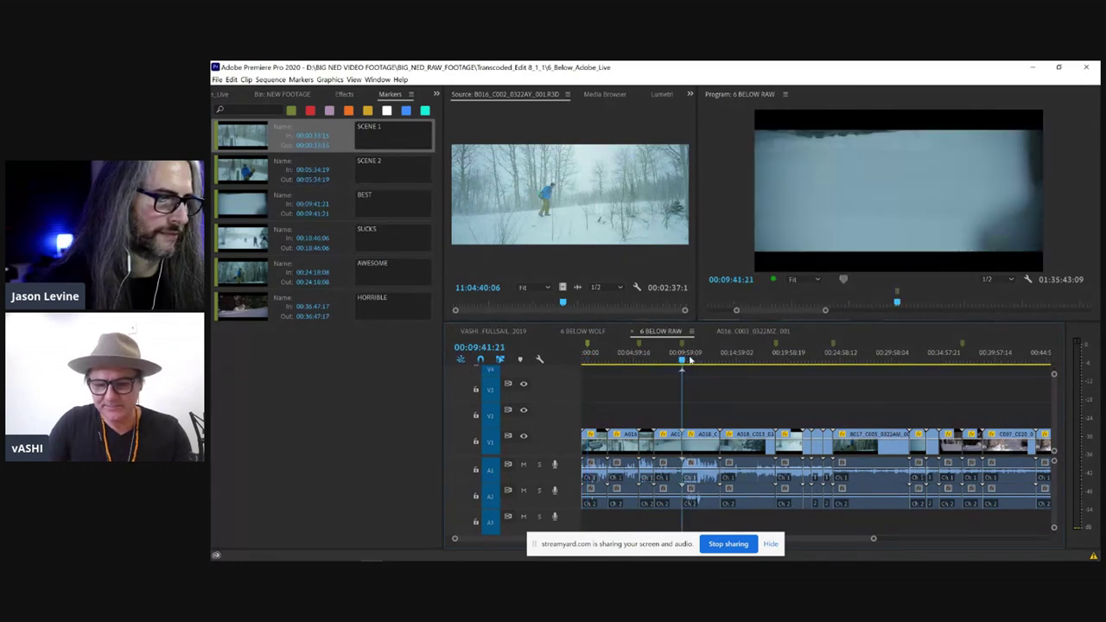
left_click(775, 356)
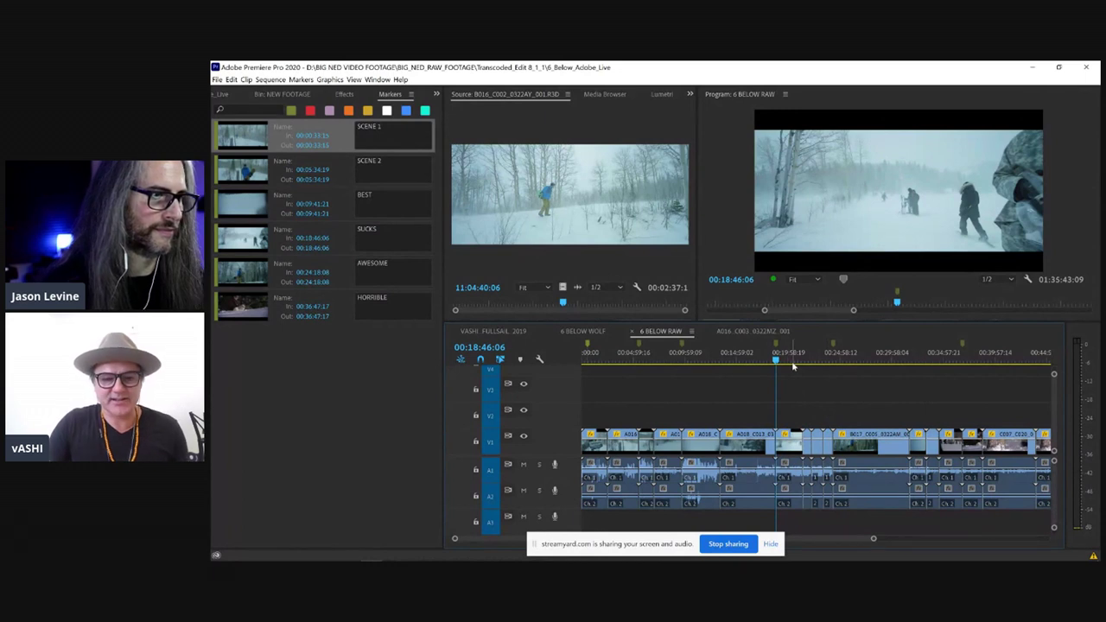
left_click(769, 353)
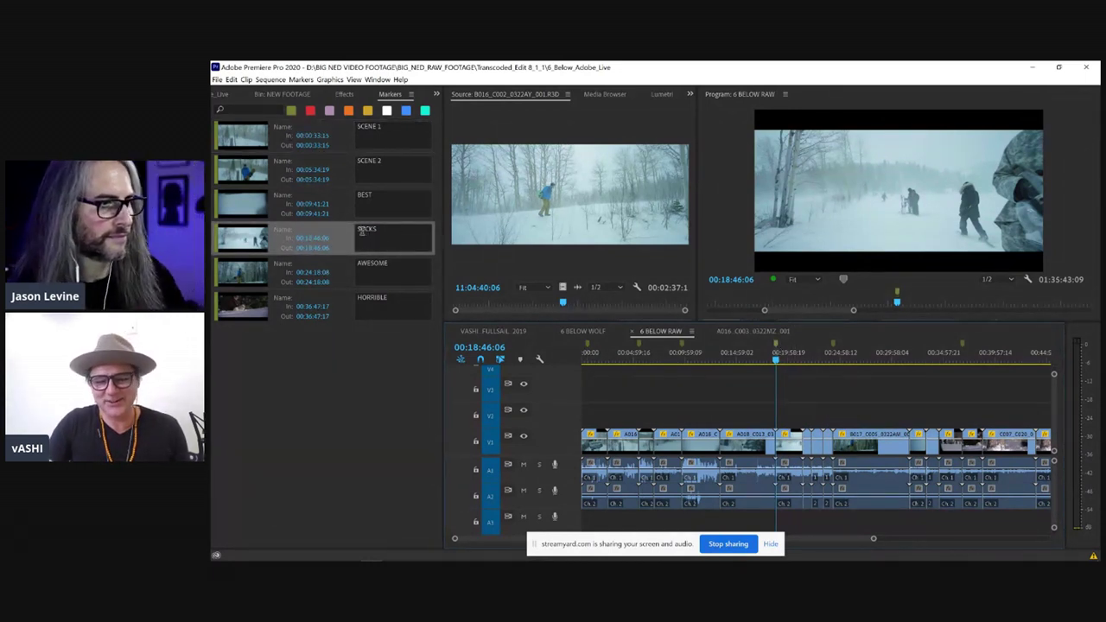
left_click(692, 356)
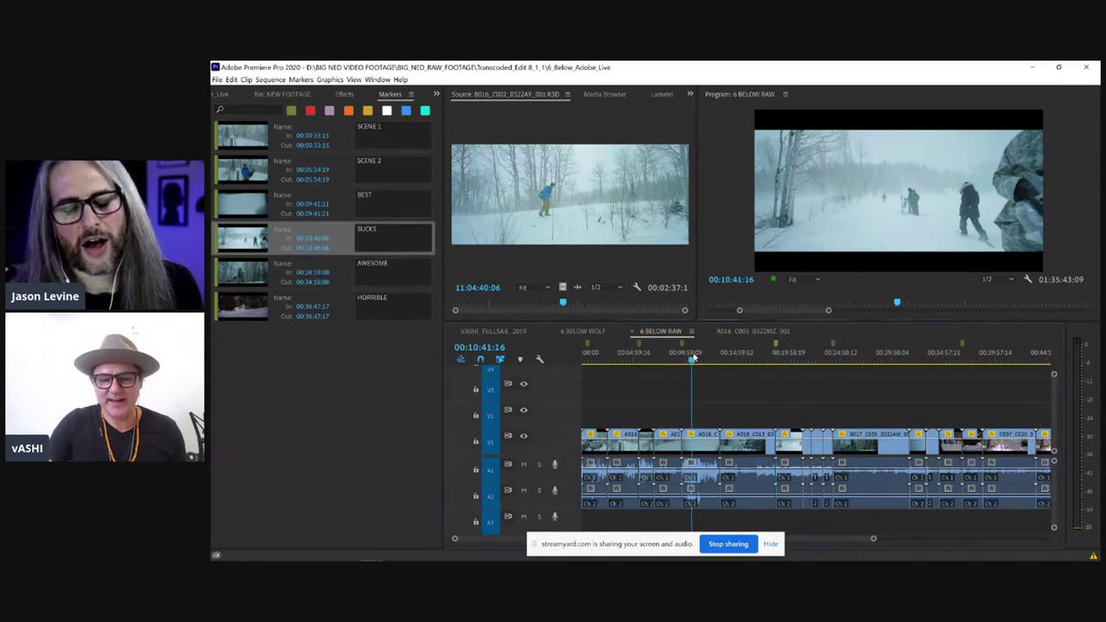
key("shift+m")
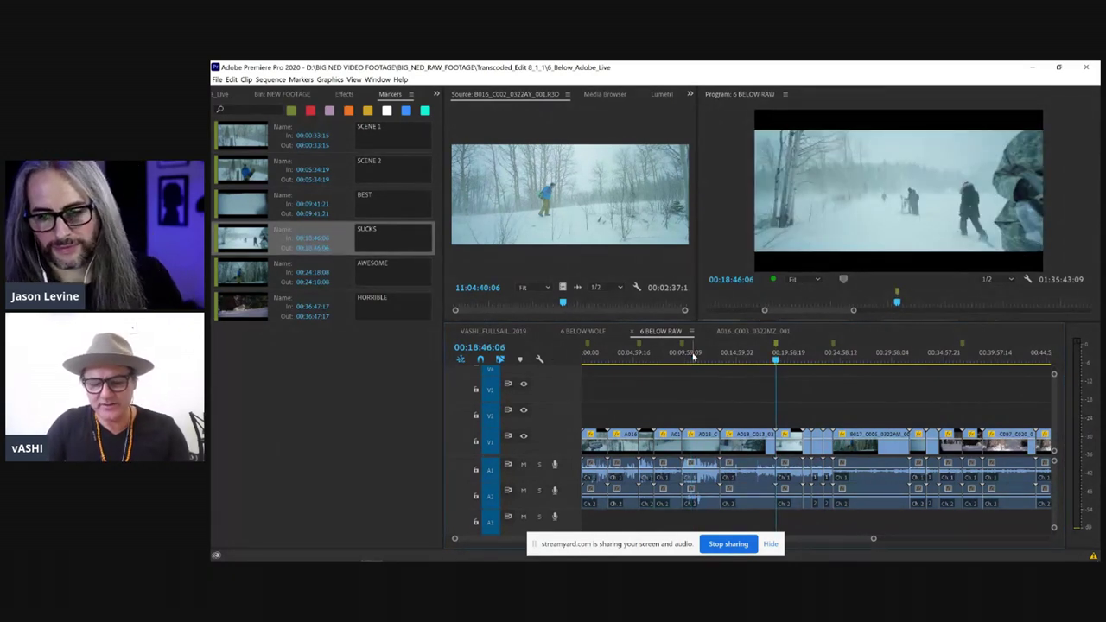
Step: Step through edits from 00:22:14:09 to the shot at 00:23:22:07, then show the project items
key("Down")
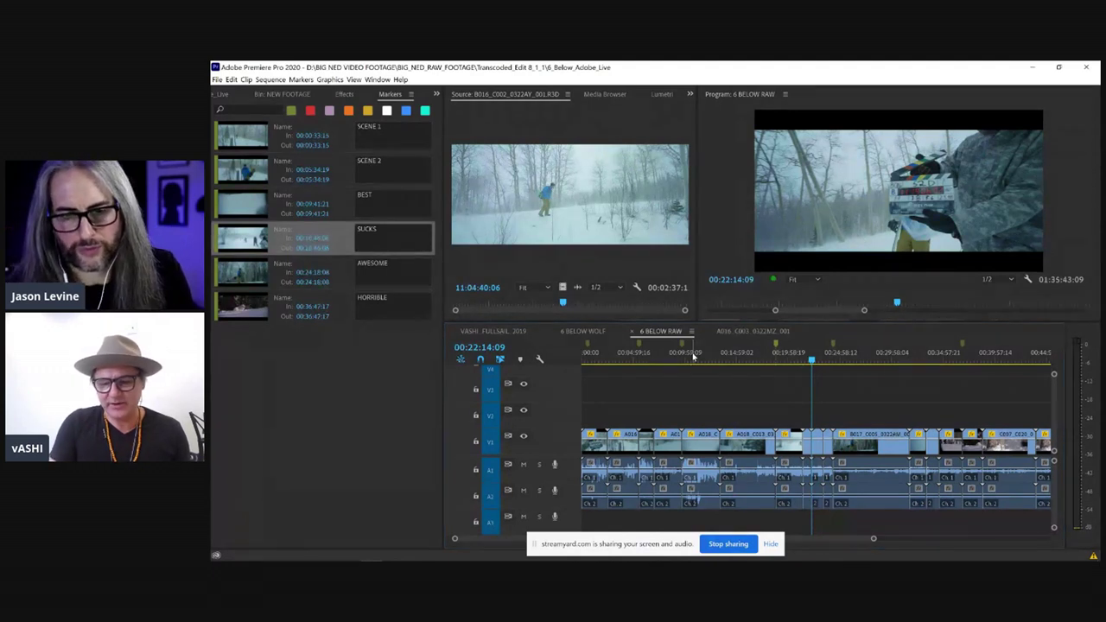
key("Down")
key("Up")
key("Up")
key("Up")
key("Down")
key("Down")
key("Down")
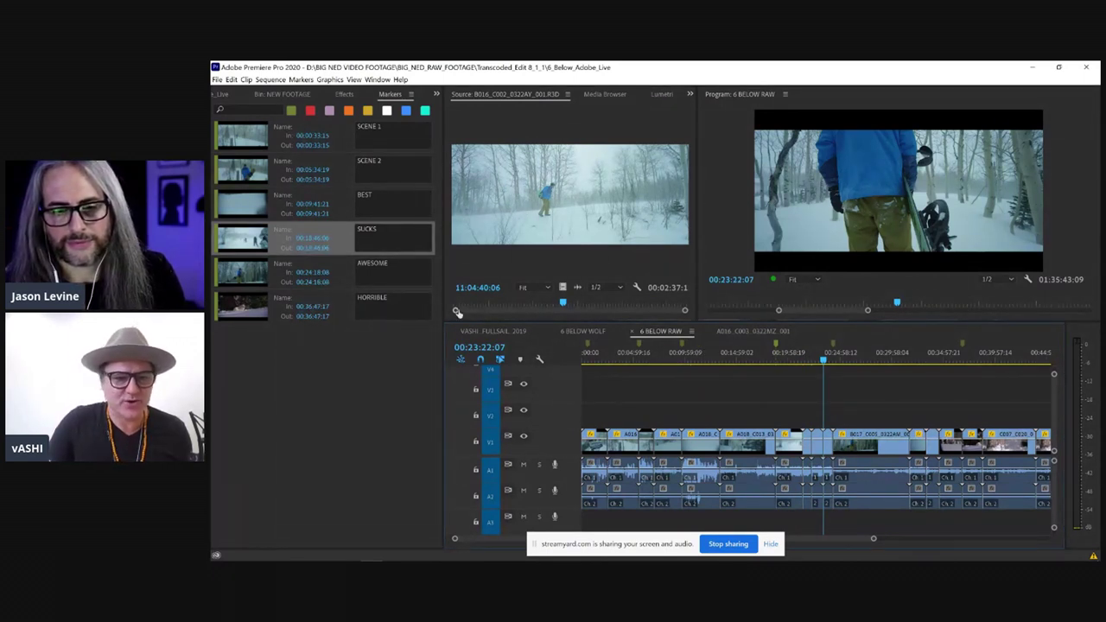
left_click(223, 94)
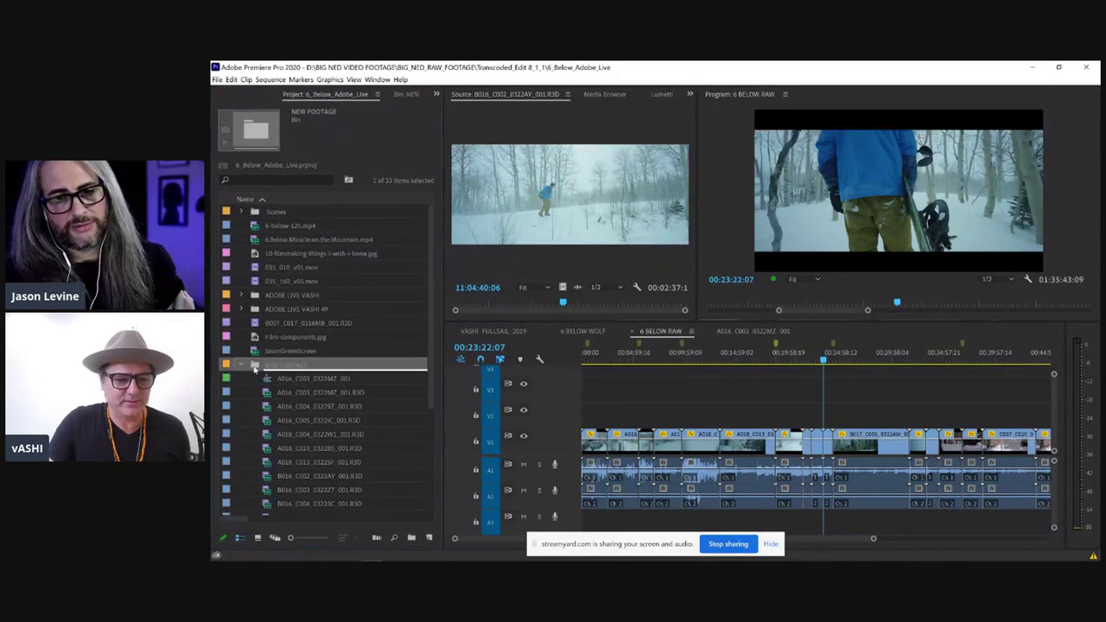
Step: Preview B018_C002_0322C3, the wolf clip and C006_C013_0323GQ from NEW FOOTAGE in the Source Monitor
double_click(286, 366)
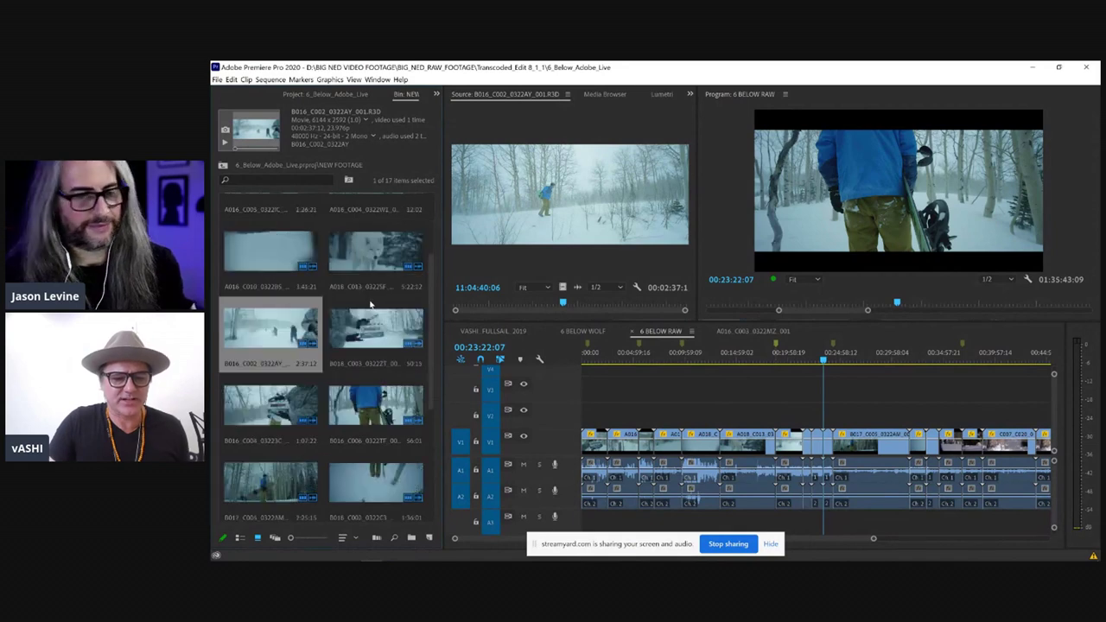
scroll(372, 307, "down", 3)
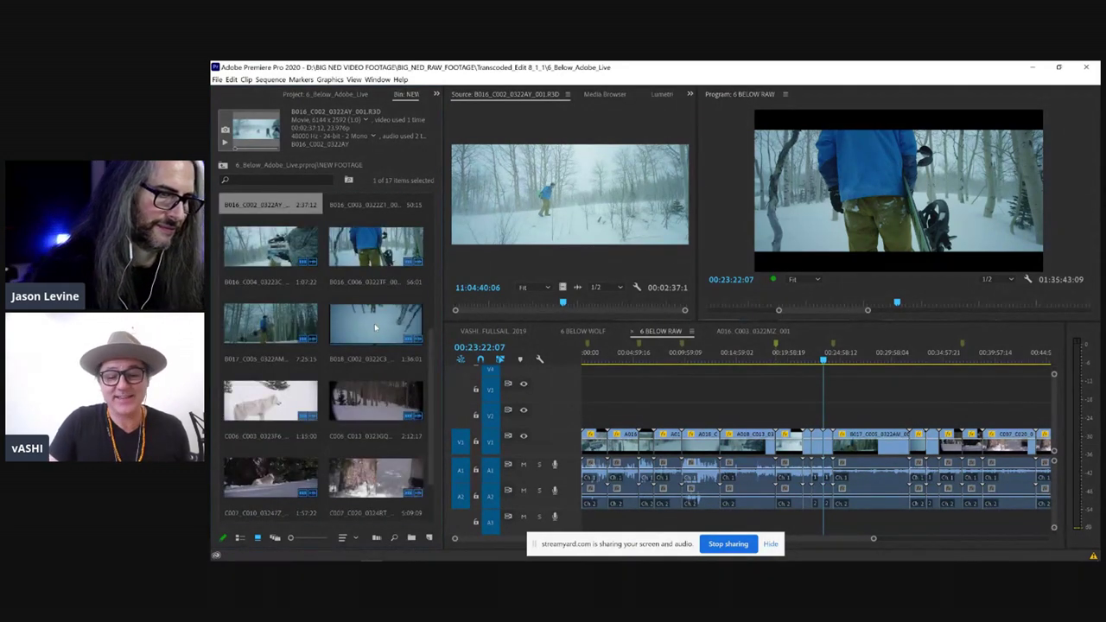
double_click(372, 327)
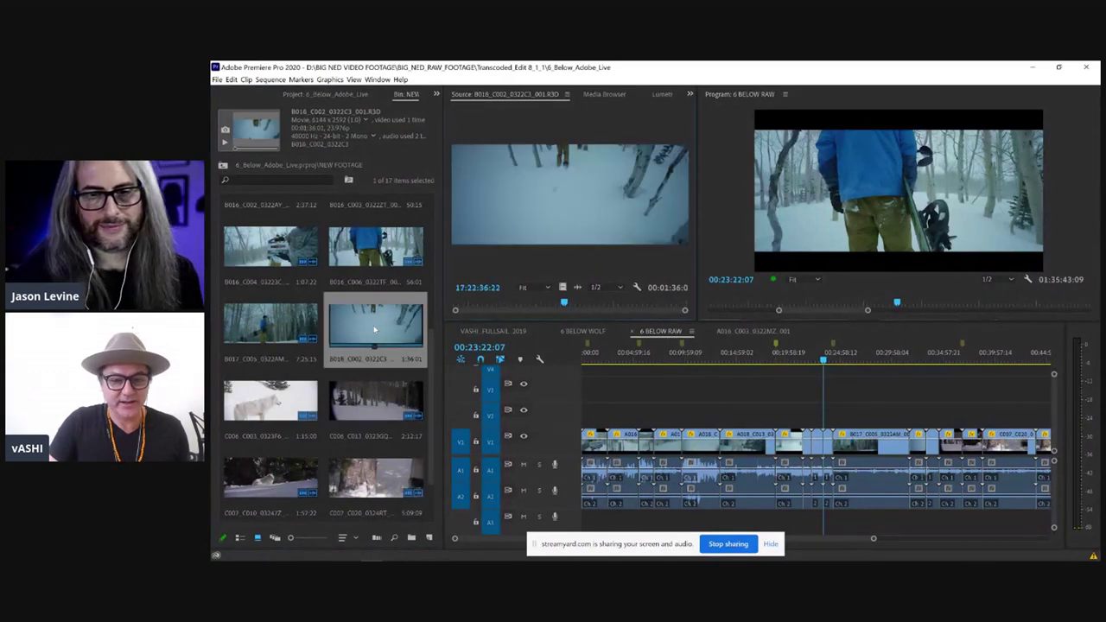
double_click(278, 399)
scroll(279, 399, "down", 1)
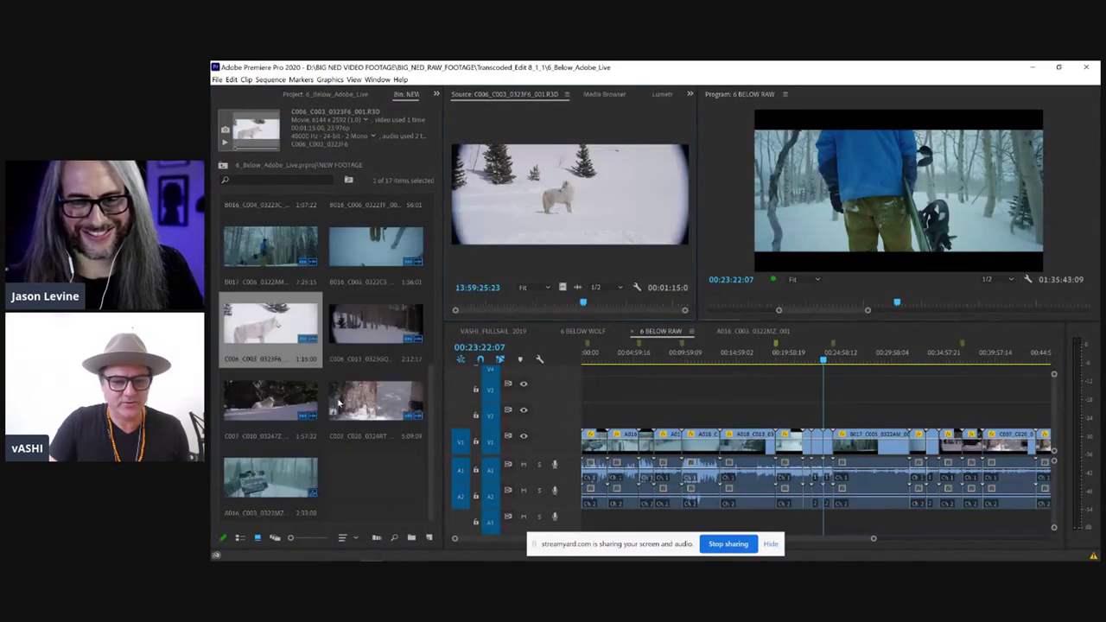
double_click(372, 344)
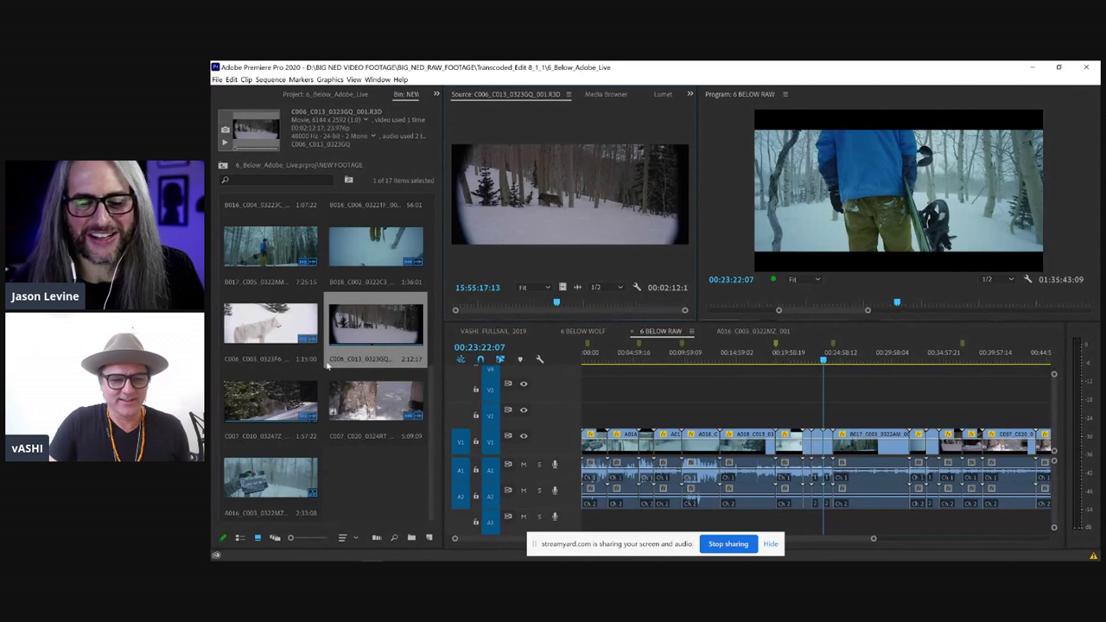
scroll(307, 285, "down", 3)
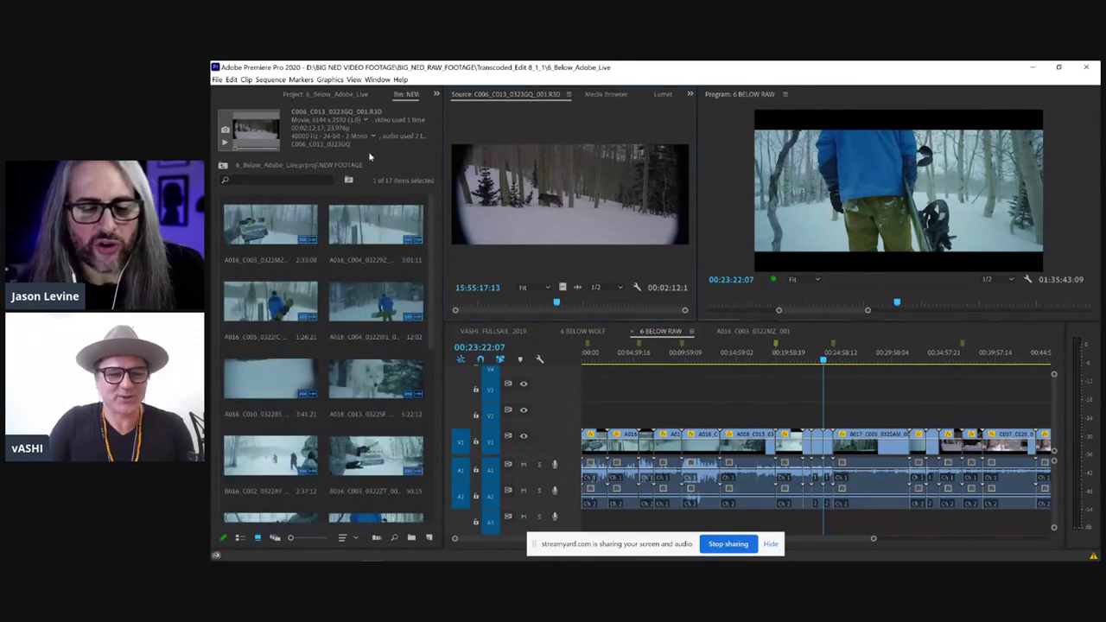
left_click(332, 92)
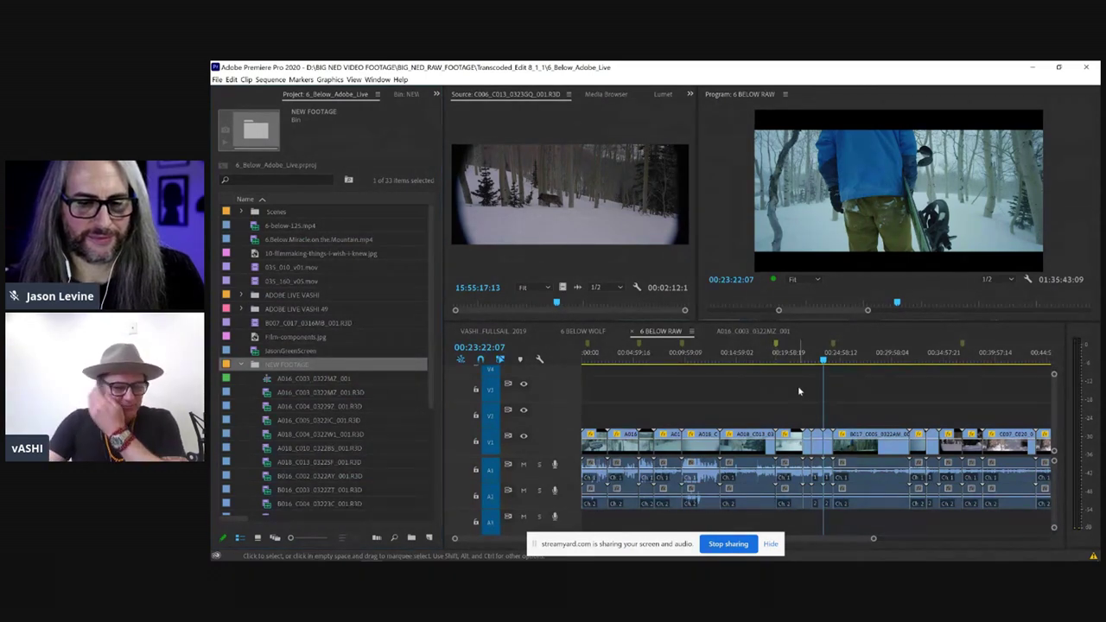
Step: Scrub the RAW timeline around 00:20:02 and step through cuts to 00:31:43:23, zooming out
left_click_drag(798, 364, 787, 364)
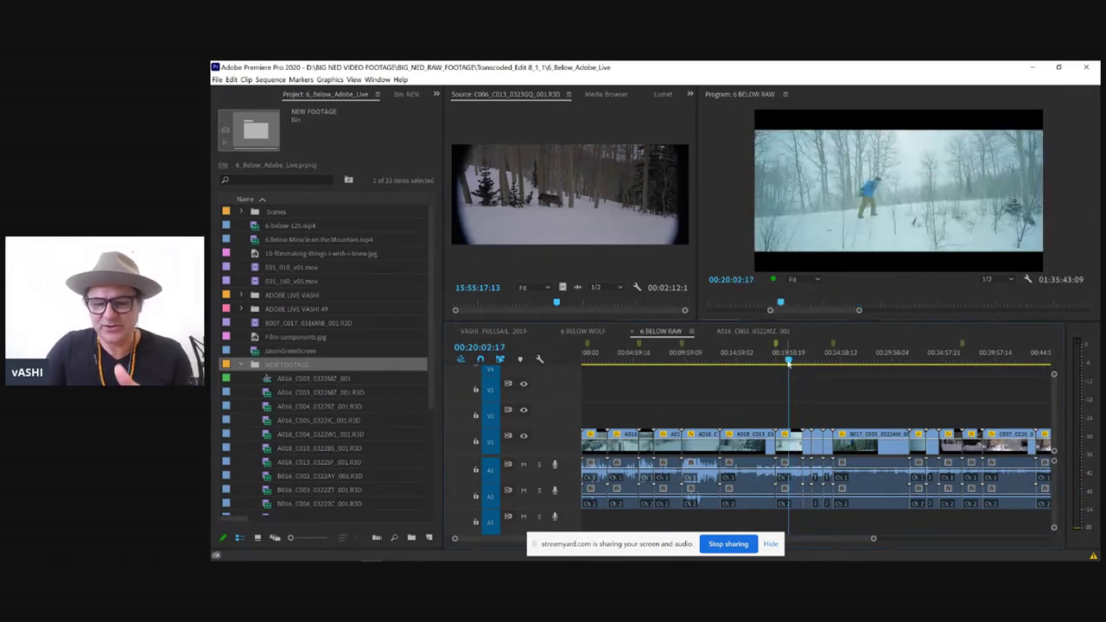
left_click_drag(788, 361, 777, 362)
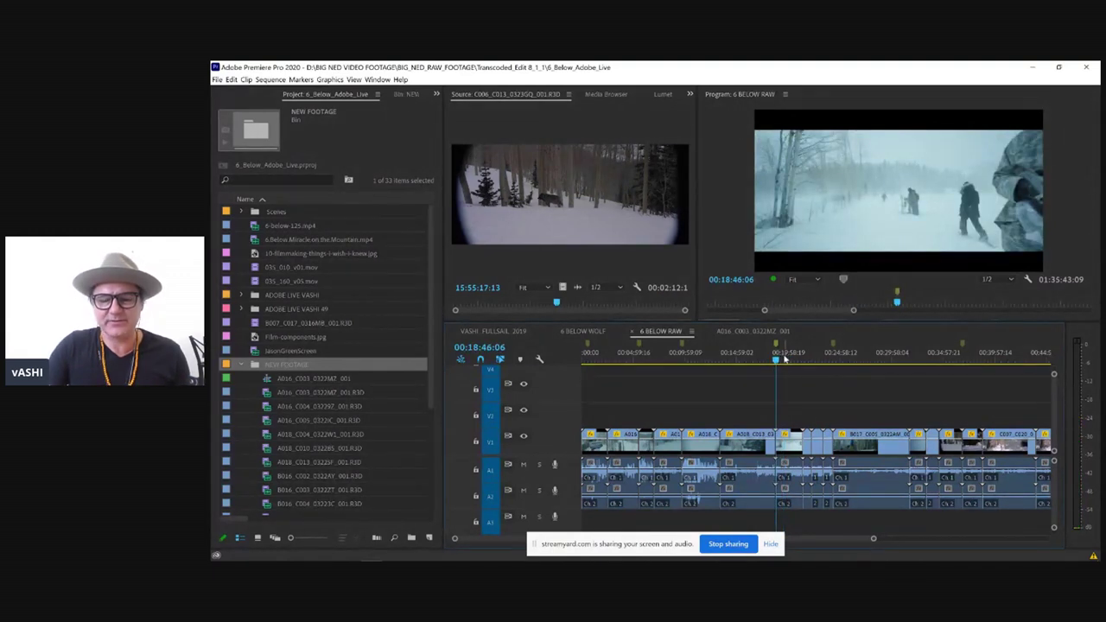
key("Down")
key("Down")
key("Down")
key("Down")
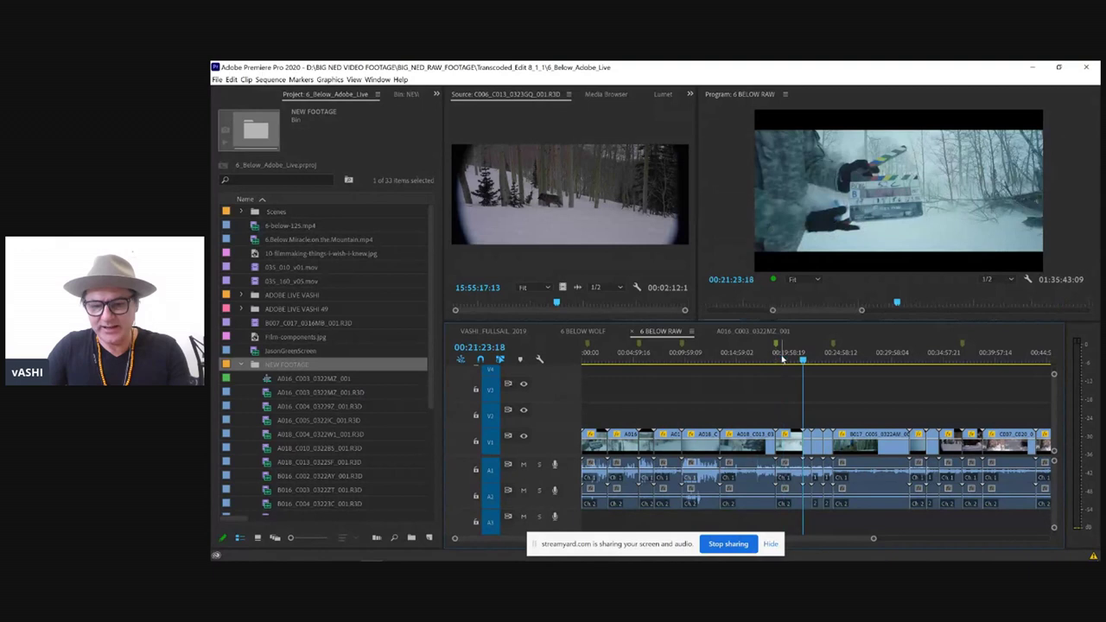
key("Down")
key("Down")
key("Down")
key("minus")
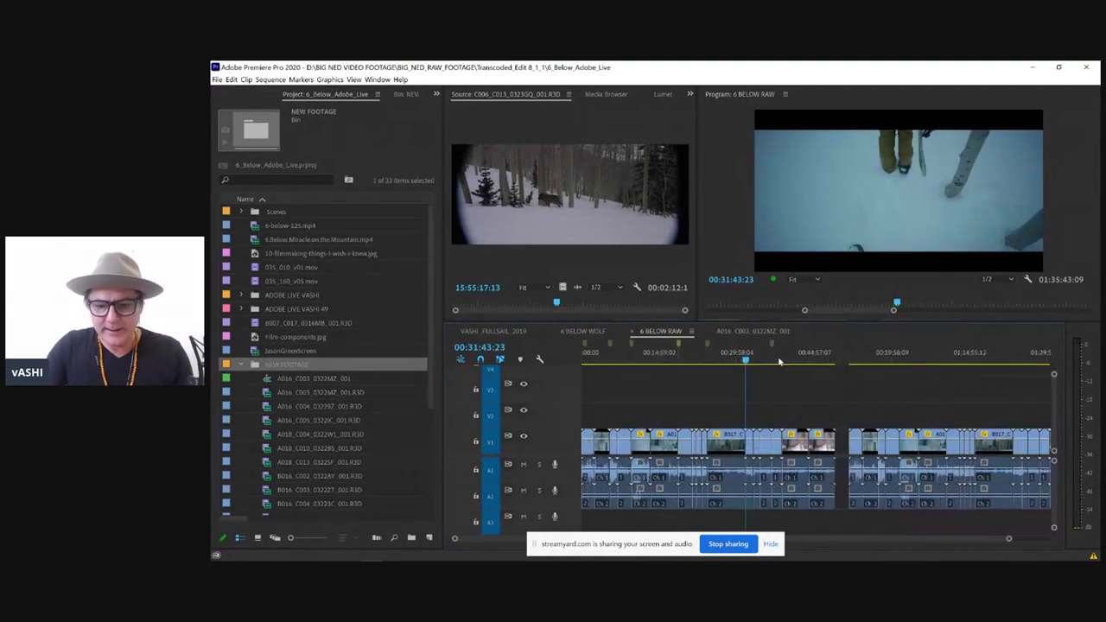
left_click(436, 93)
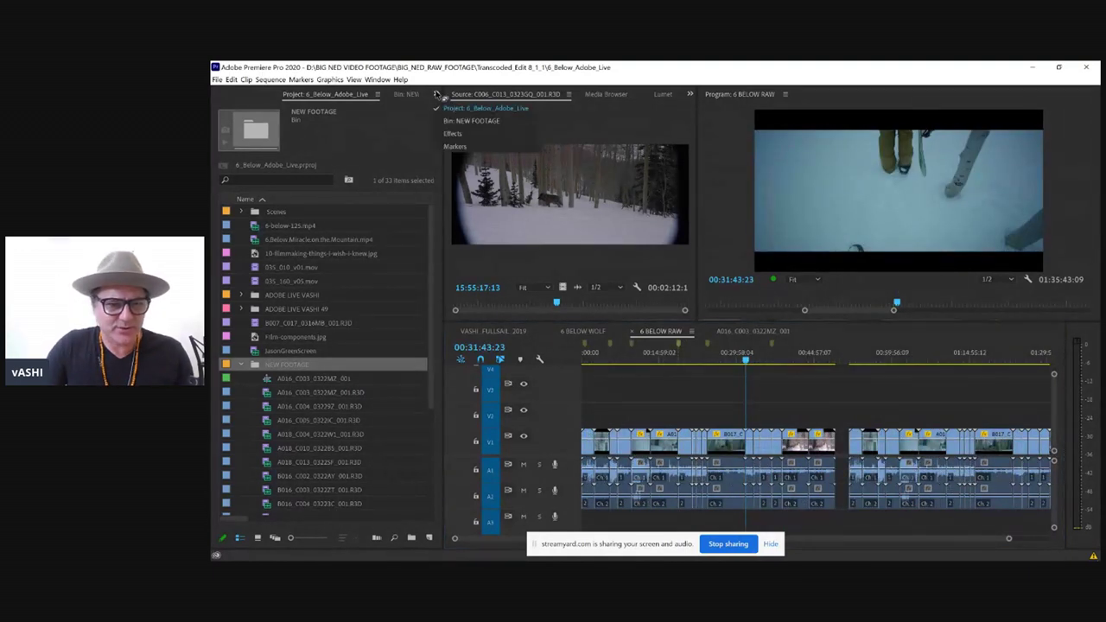
Step: Show the sequence markers list and scrub the RAW timeline back near the sequence start
left_click(454, 146)
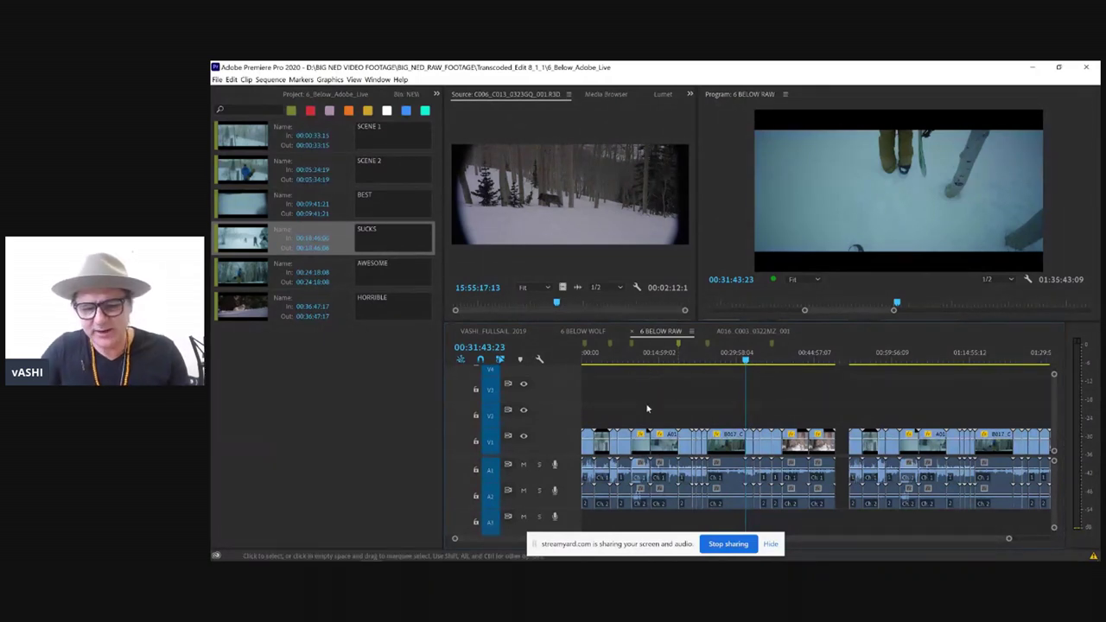
scroll(705, 408, "up", 2)
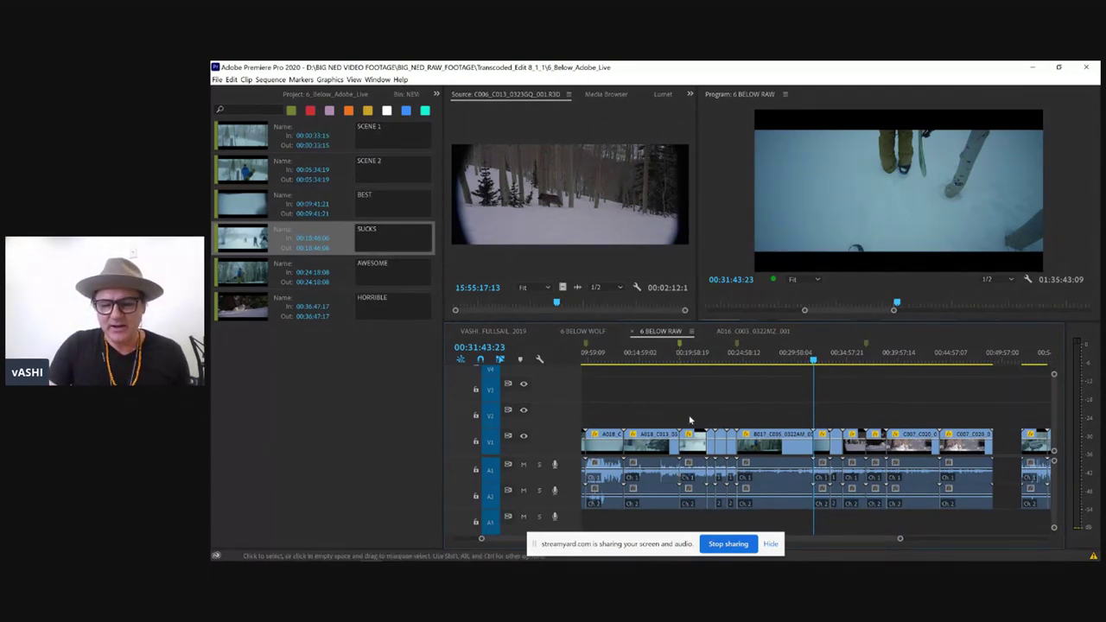
left_click(613, 360)
left_click_drag(613, 360, 570, 363)
scroll(614, 373, "down", 3)
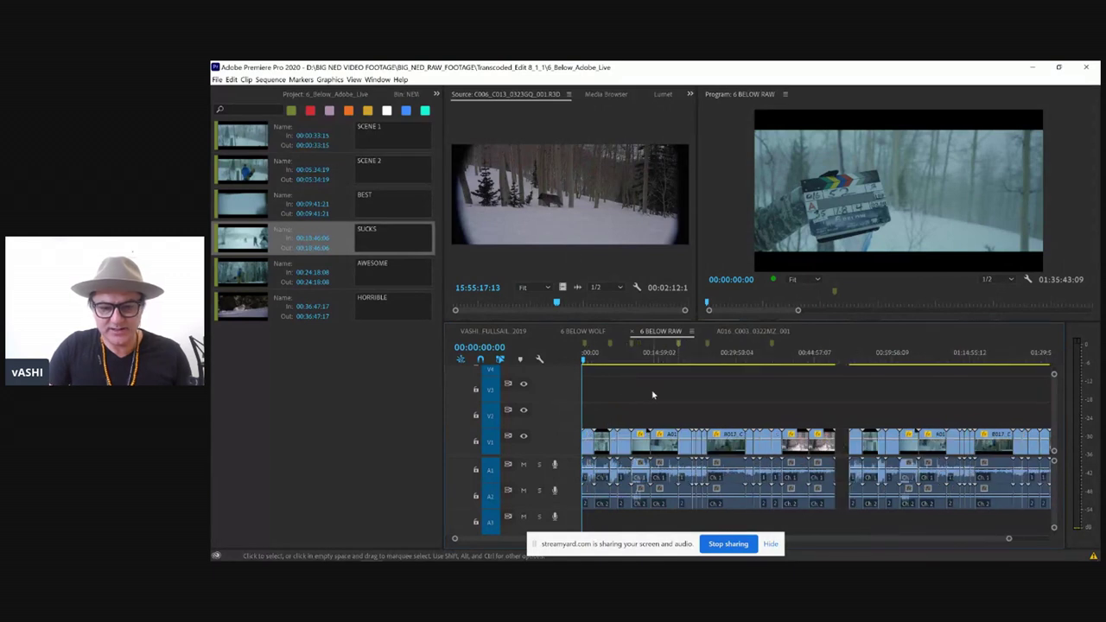
left_click_drag(590, 361, 937, 369)
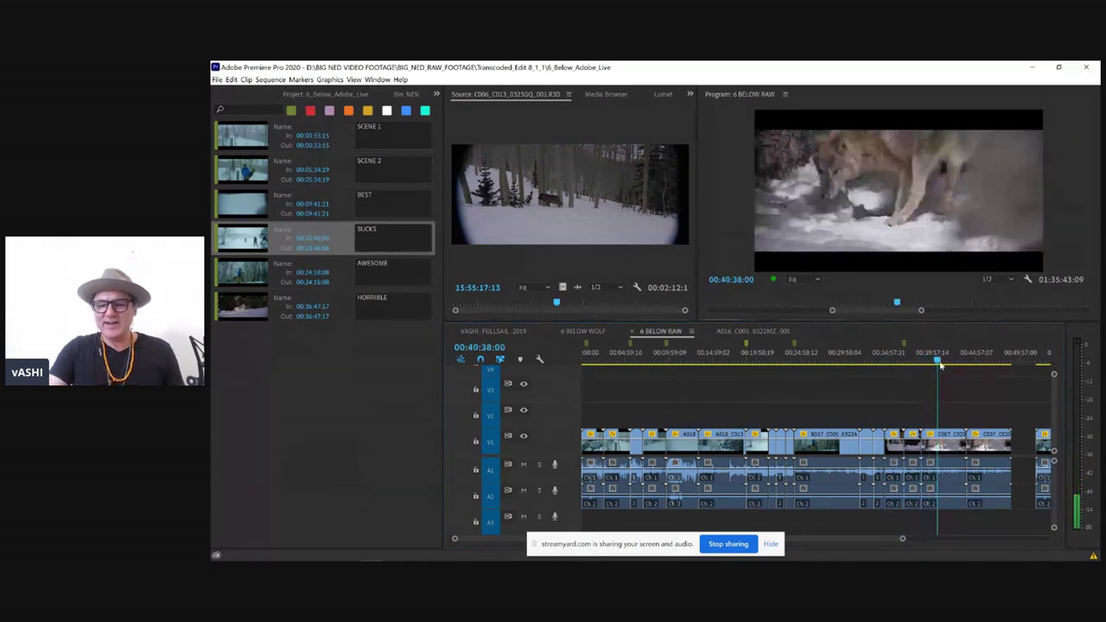
left_click(642, 357)
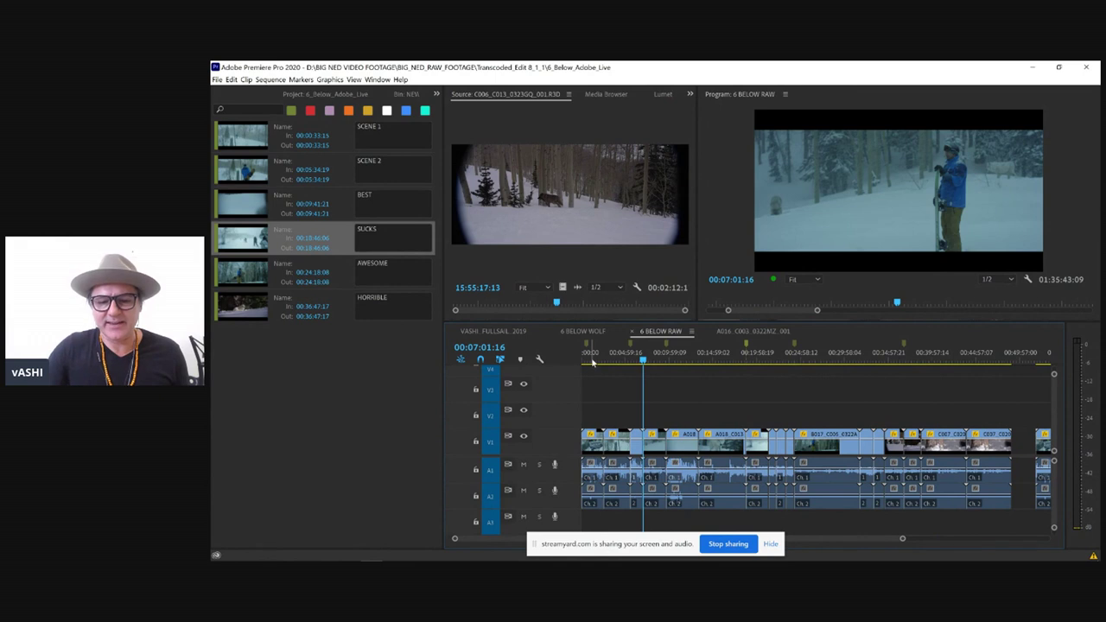
left_click(589, 362)
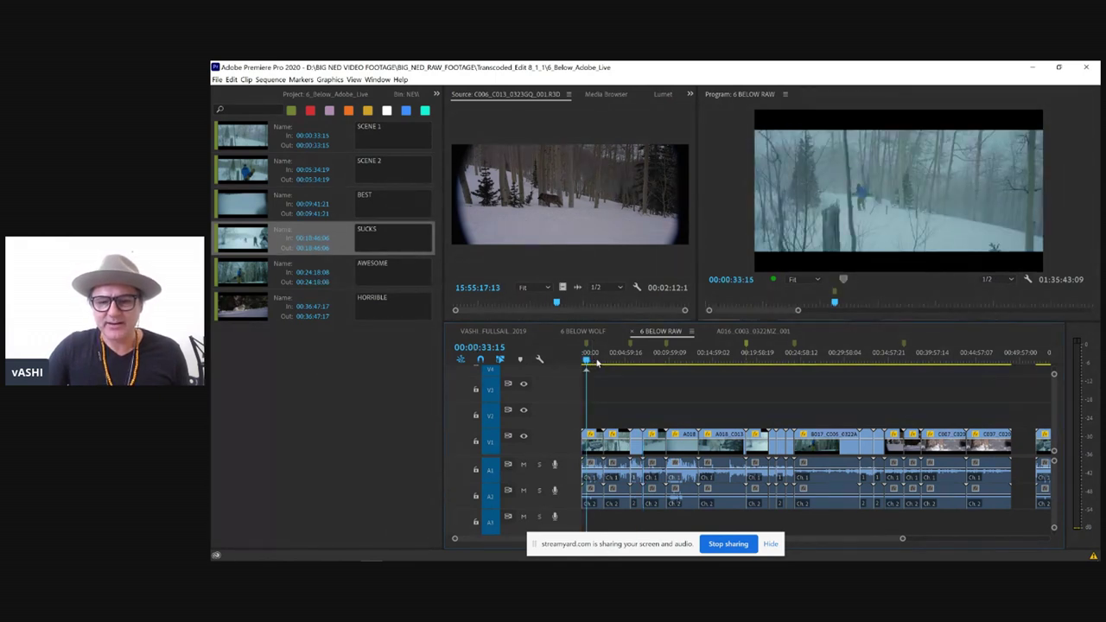
Step: Scrub through 6 BELOW RAW to about 00:43:55, then play forward from around 00:14:16
left_click(595, 361)
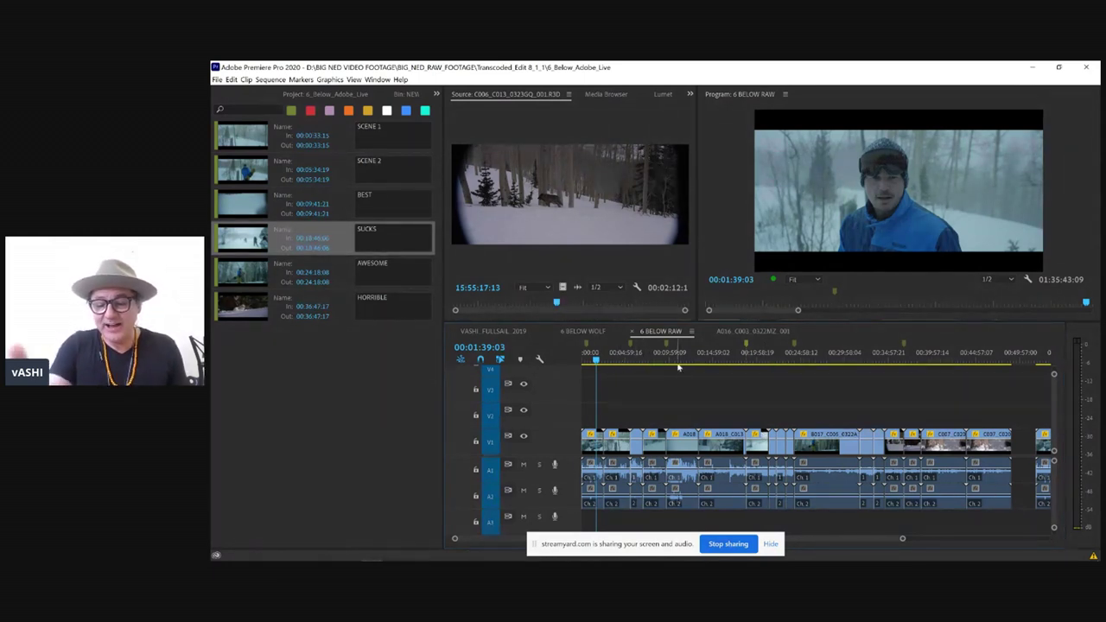
left_click_drag(676, 361, 955, 352)
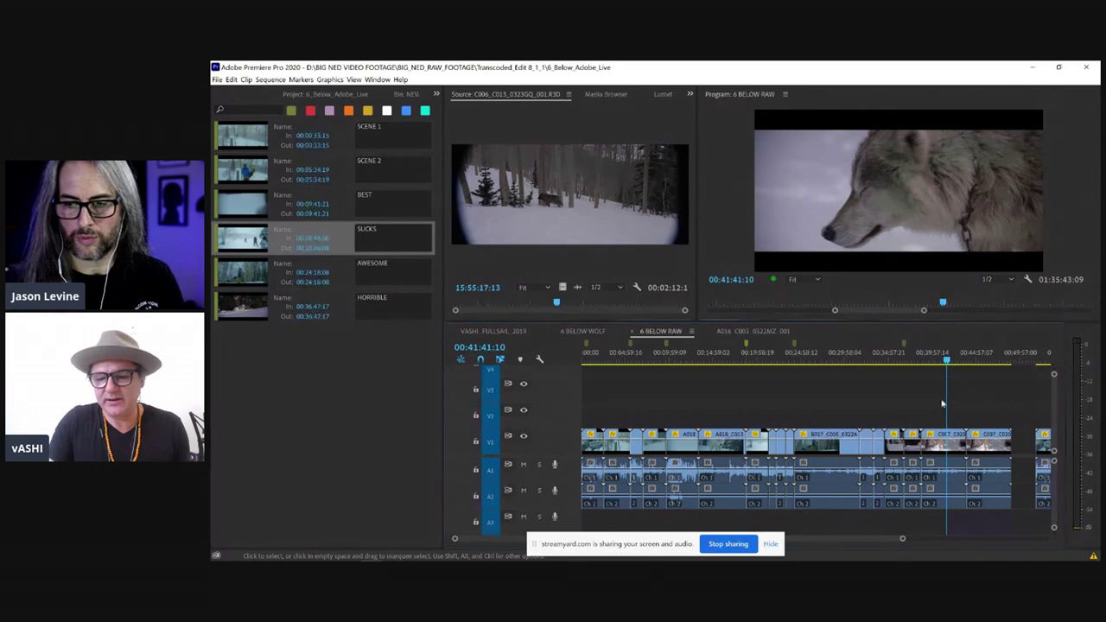
left_click_drag(593, 354, 990, 361)
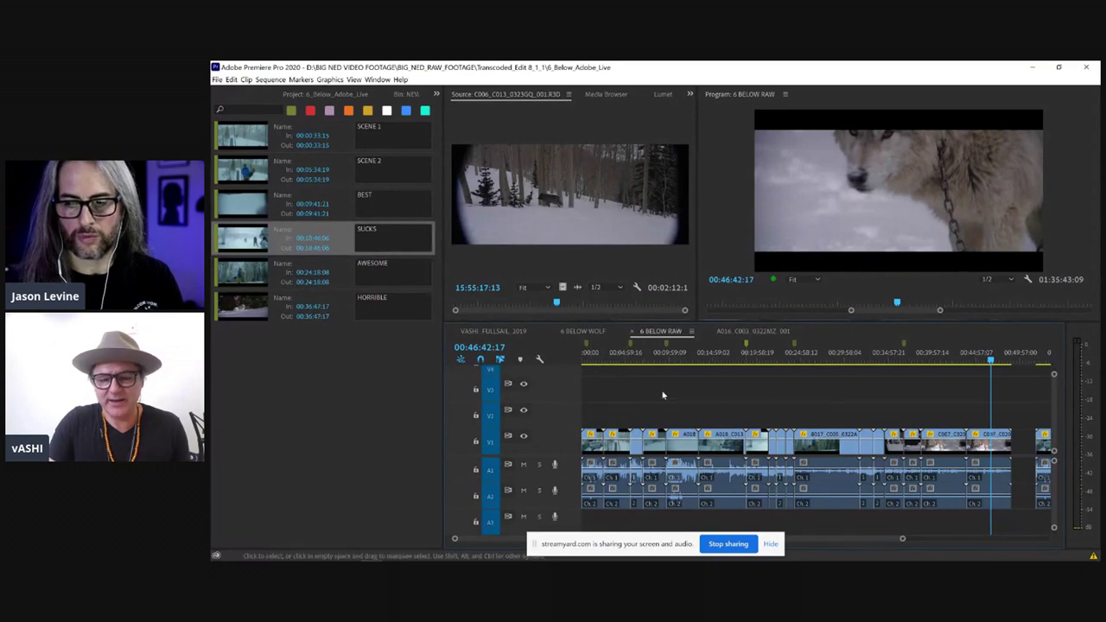
left_click(707, 359)
key("l")
key("l")
key("l")
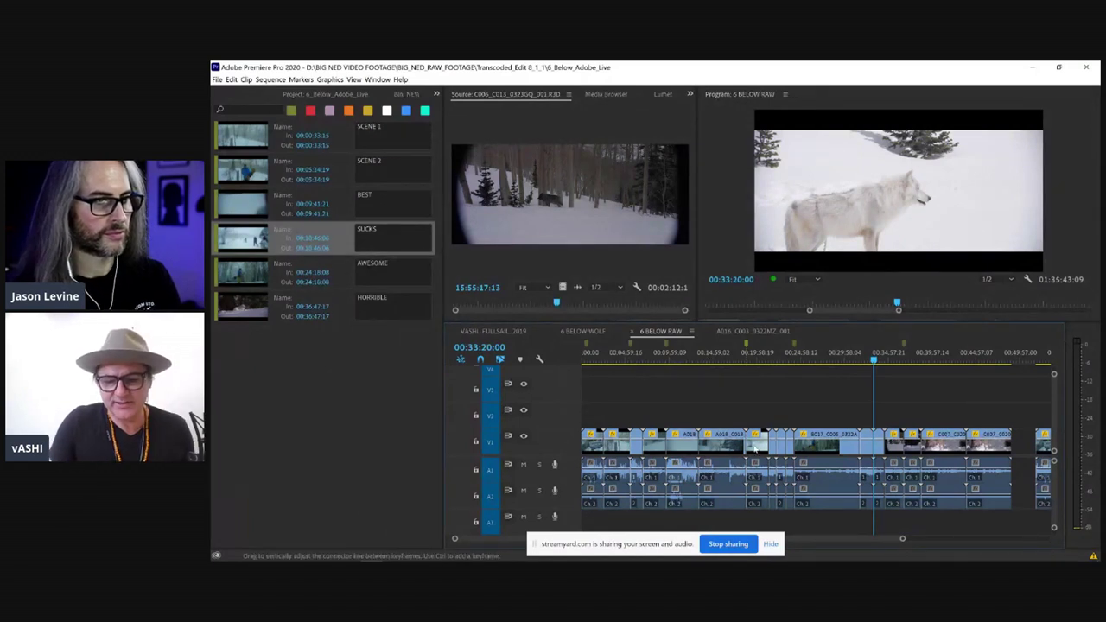
Step: Focus the timeline and zoom to the full 6 BELOW RAW sequence with backslash
left_click(659, 334)
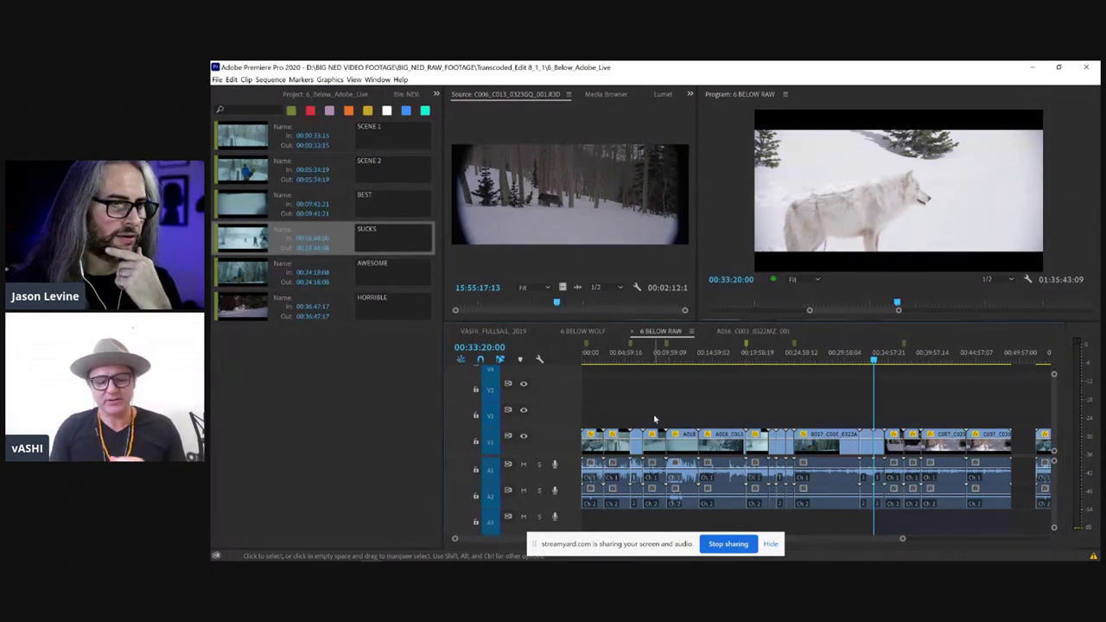
key("backslash")
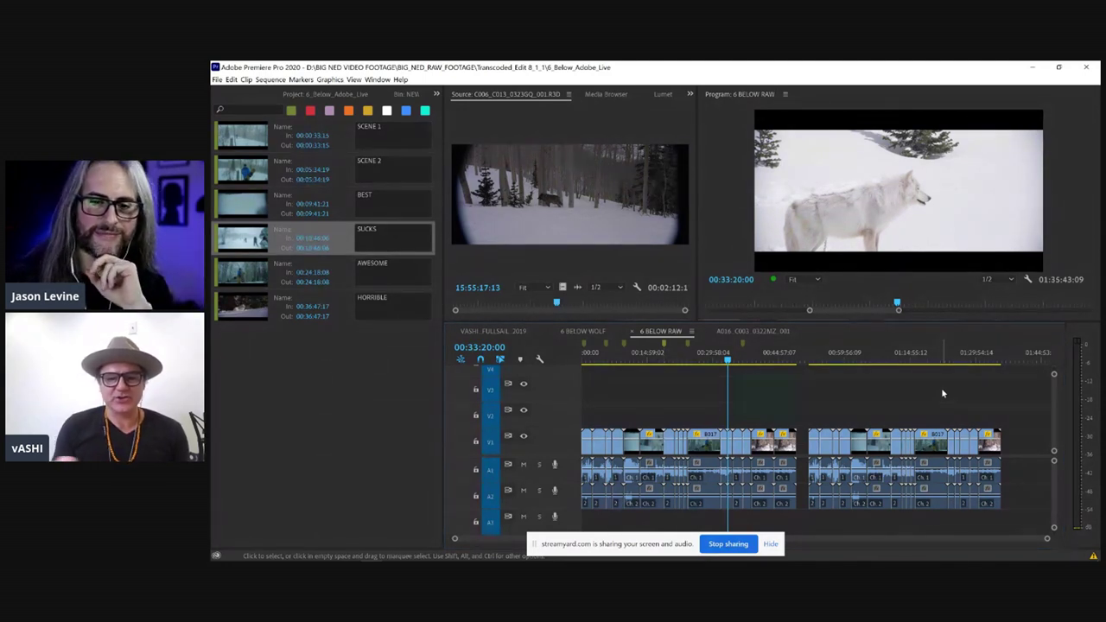
Step: Zoom in to inspect the wolf frames at 00:33:35:21 and 00:33:53:17, then zoom out
key("=")
key("=")
key("=")
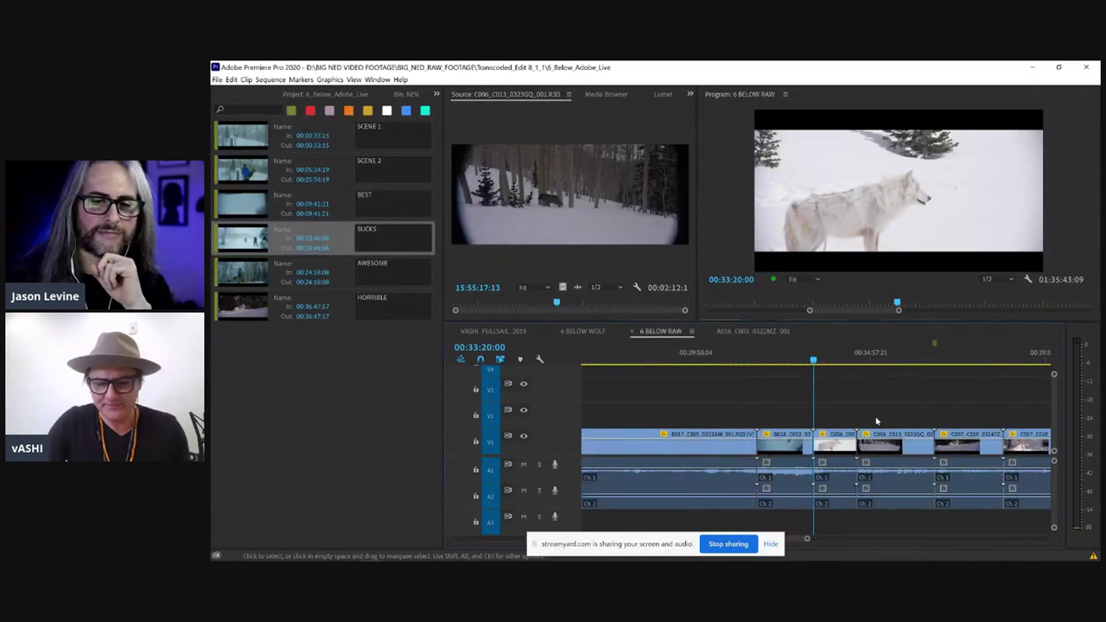
left_click(823, 361)
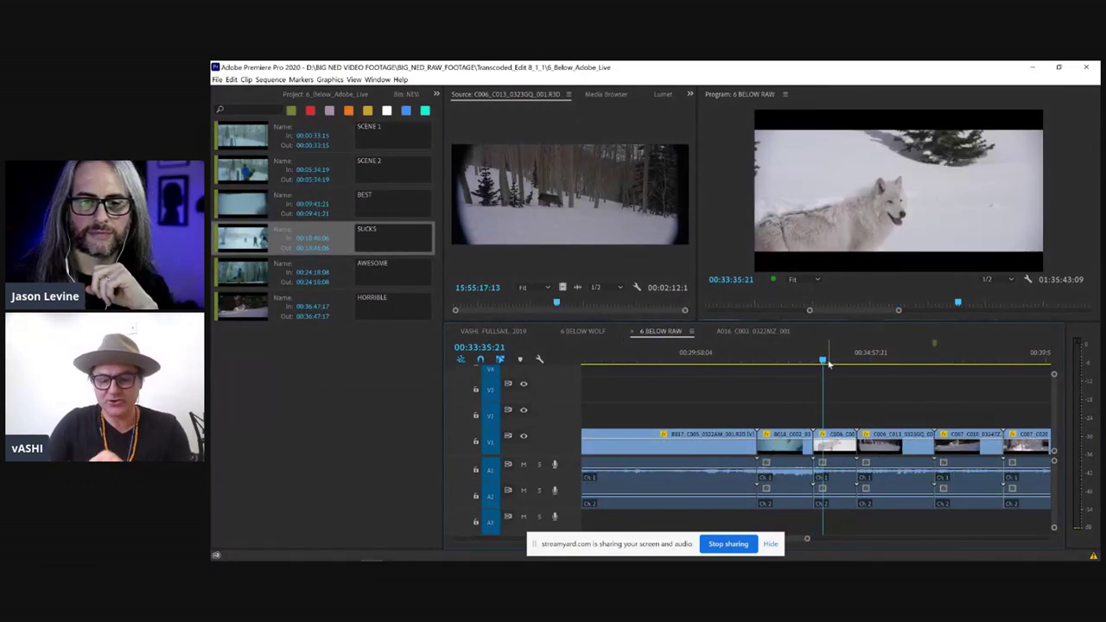
left_click(832, 362)
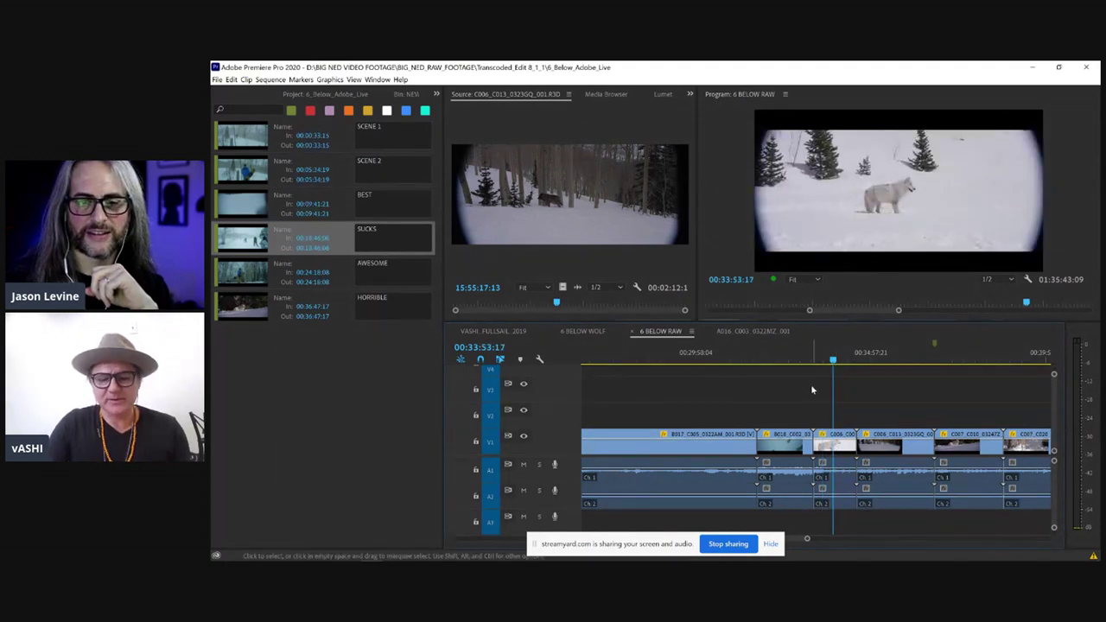
key("minus")
key("minus")
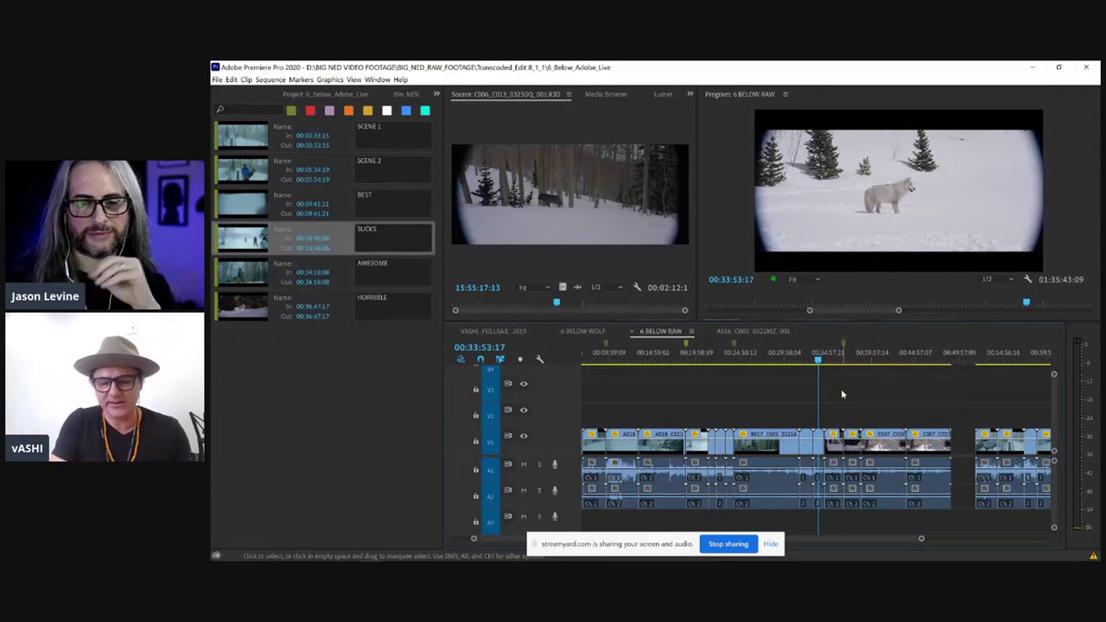
key("minus")
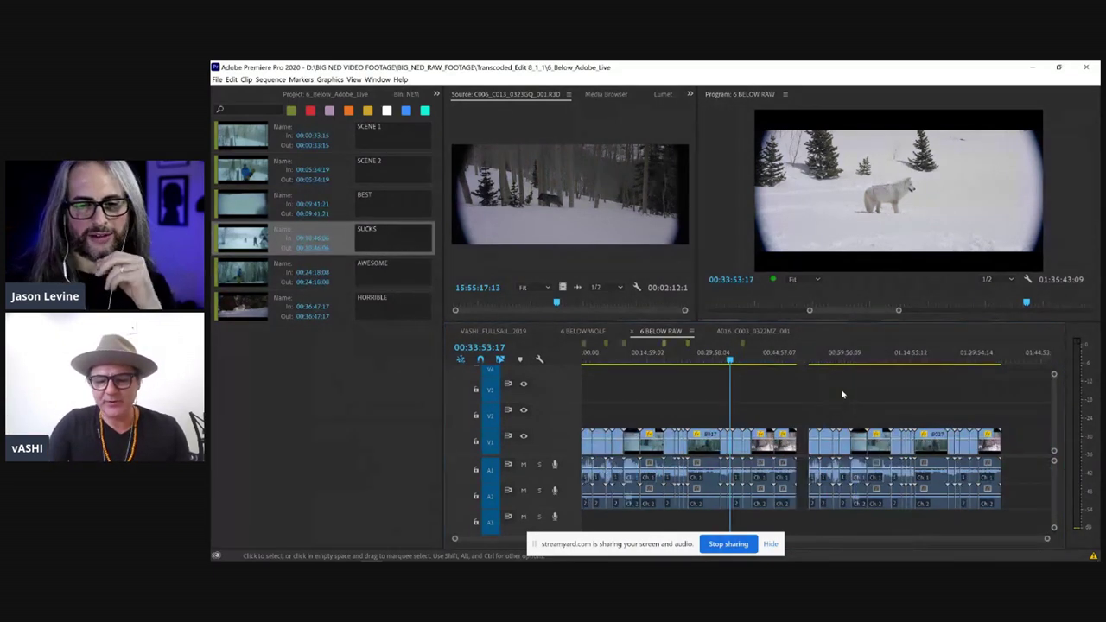
Step: Move the playhead to the tree trunk shot at 00:38:45:15 and adjust the playback volume
left_click(744, 360)
left_click_drag(744, 361, 751, 360)
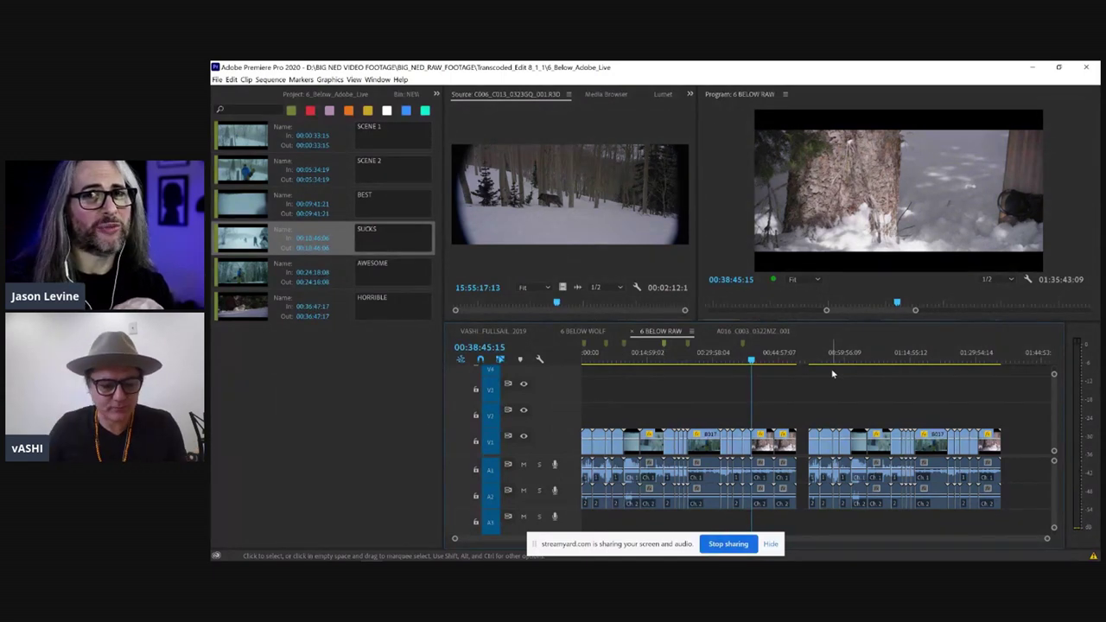
key("XF86AudioLowerVolume")
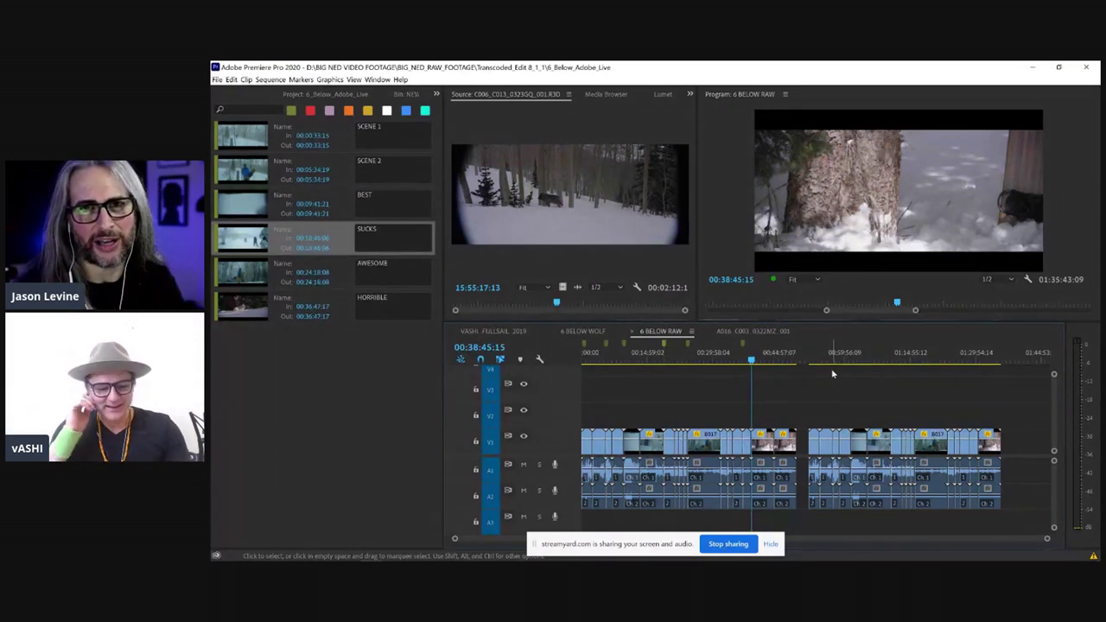
key("XF86AudioRaiseVolume")
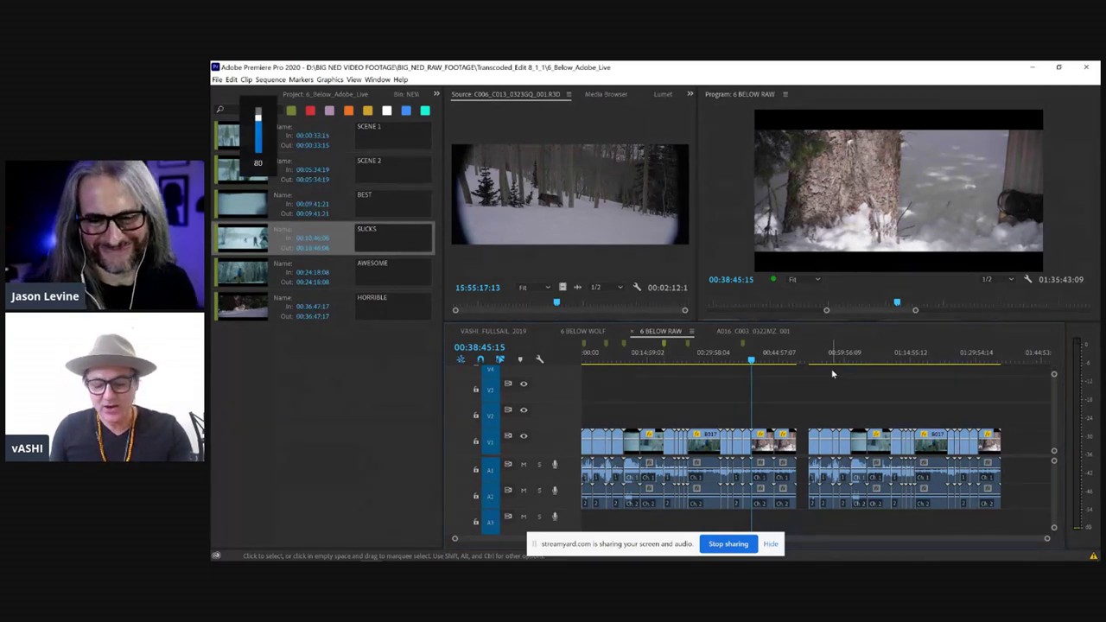
key("XF86AudioLowerVolume")
key("XF86AudioLowerVolume")
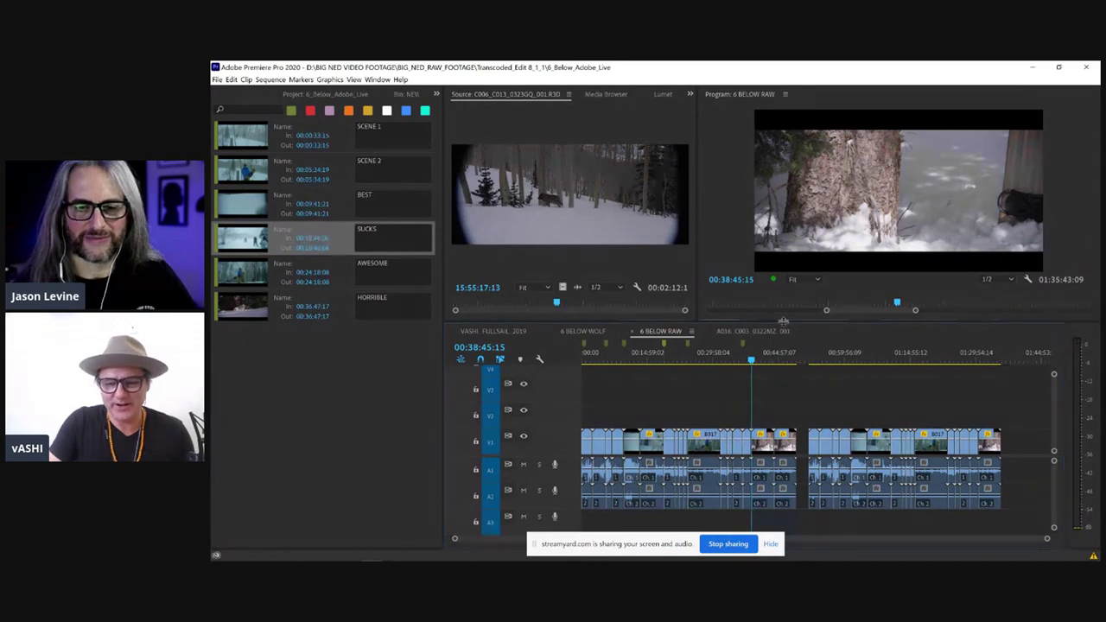
left_click_drag(783, 322, 785, 281)
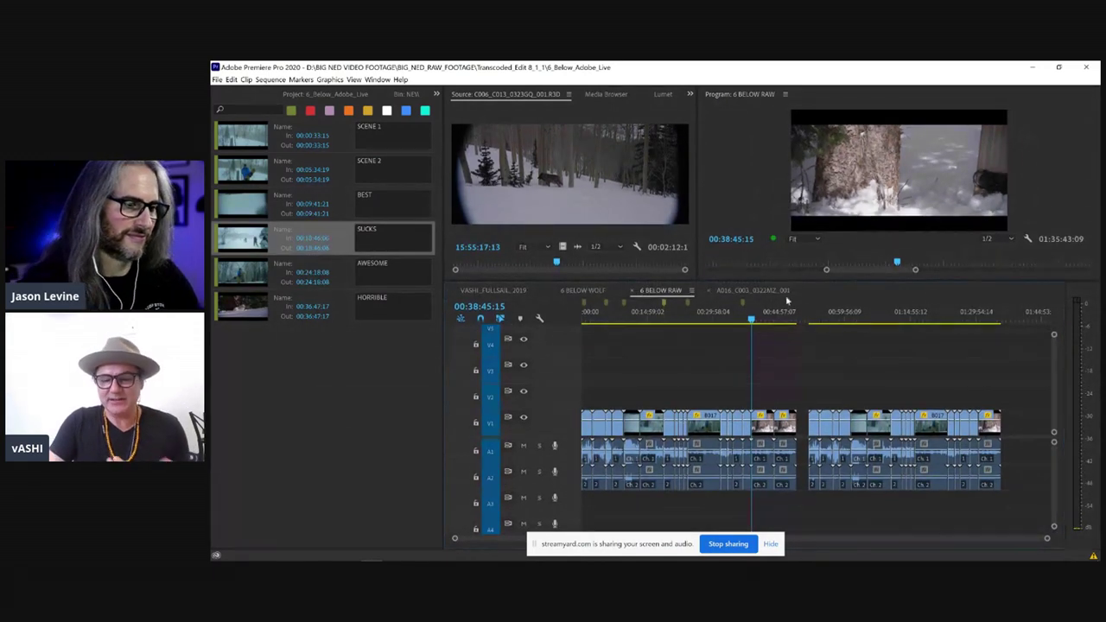
left_click_drag(442, 377, 389, 370)
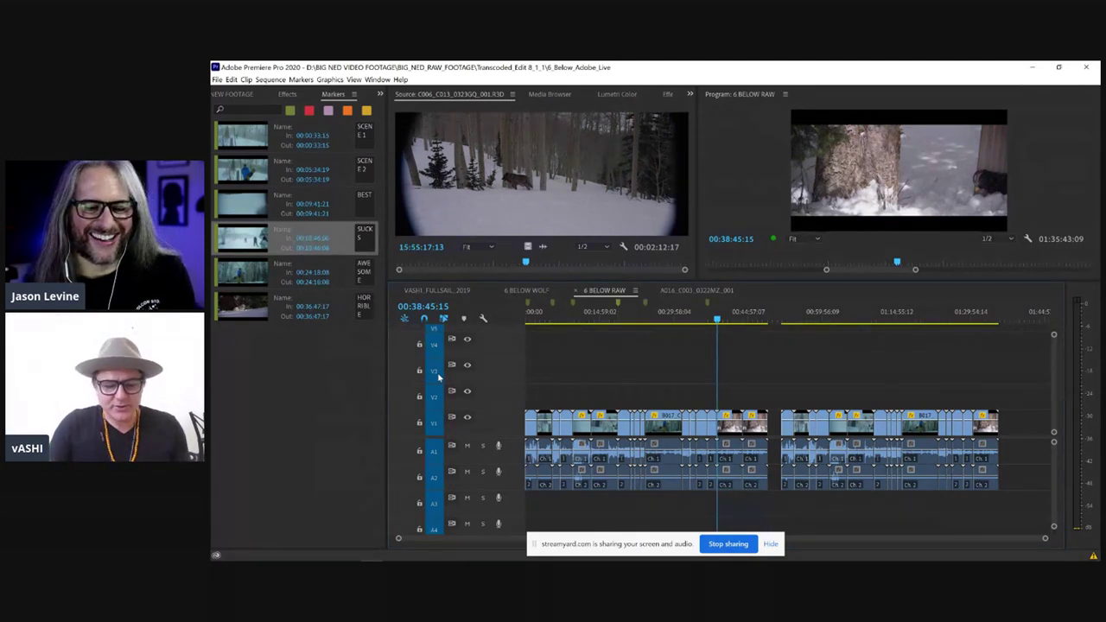
key("shift+minus")
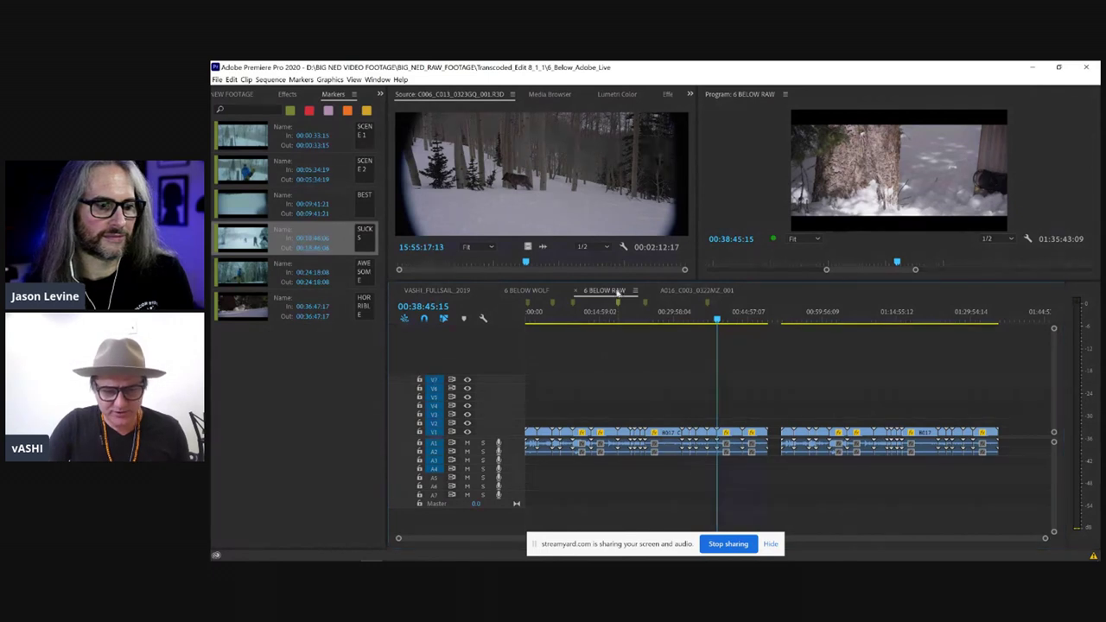
left_click_drag(610, 280, 610, 223)
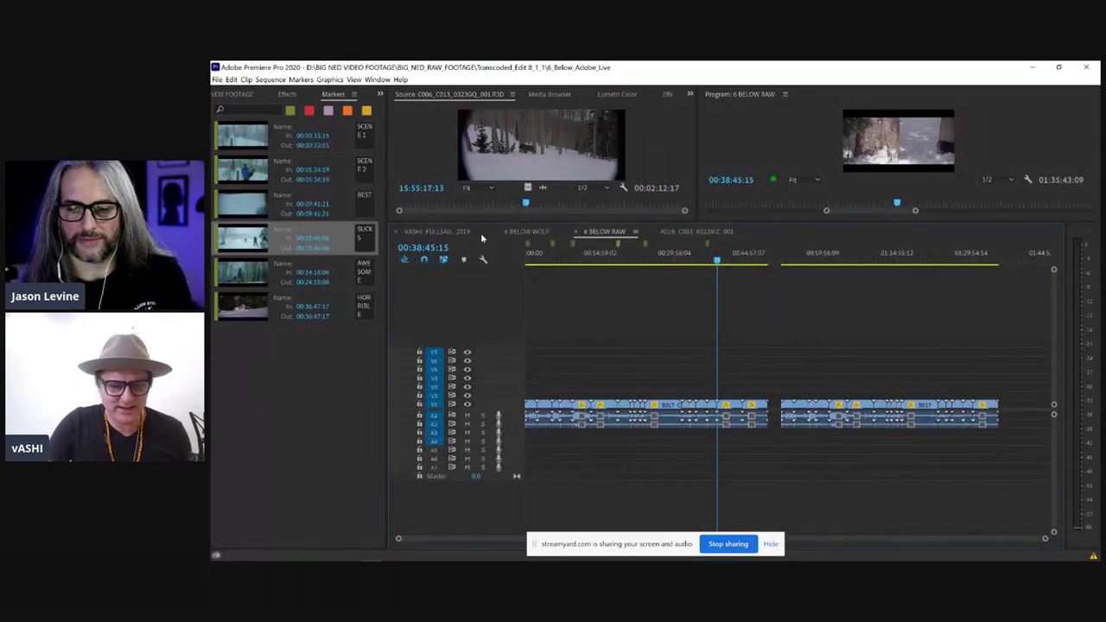
Step: Dock the 6 BELOW WOLF timeline beneath 6 BELOW RAW
left_click(522, 231)
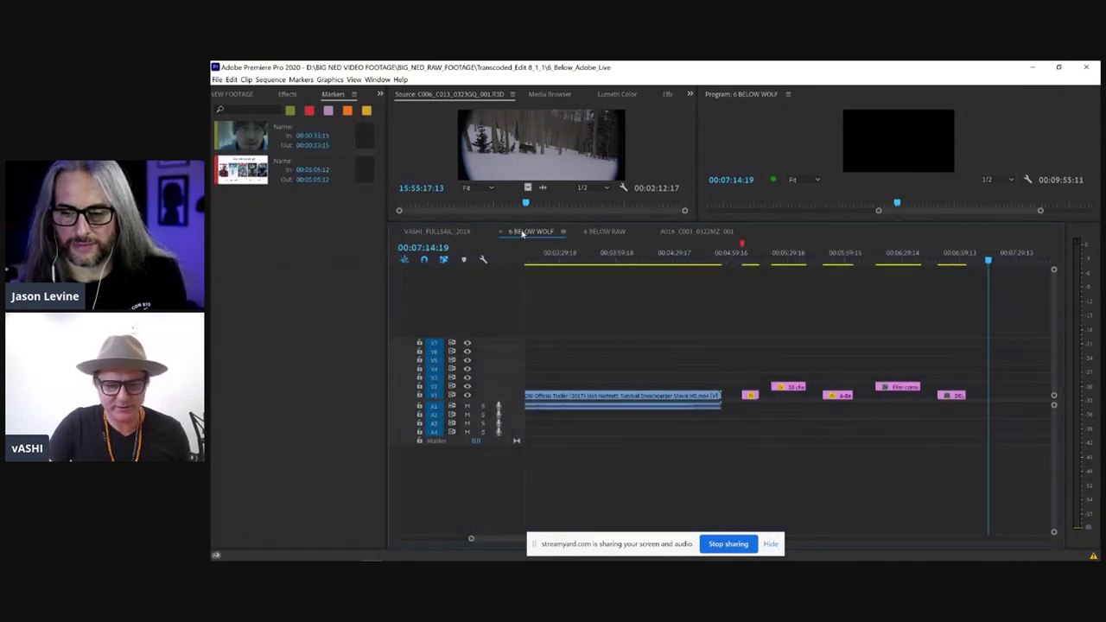
left_click_drag(522, 233, 817, 542)
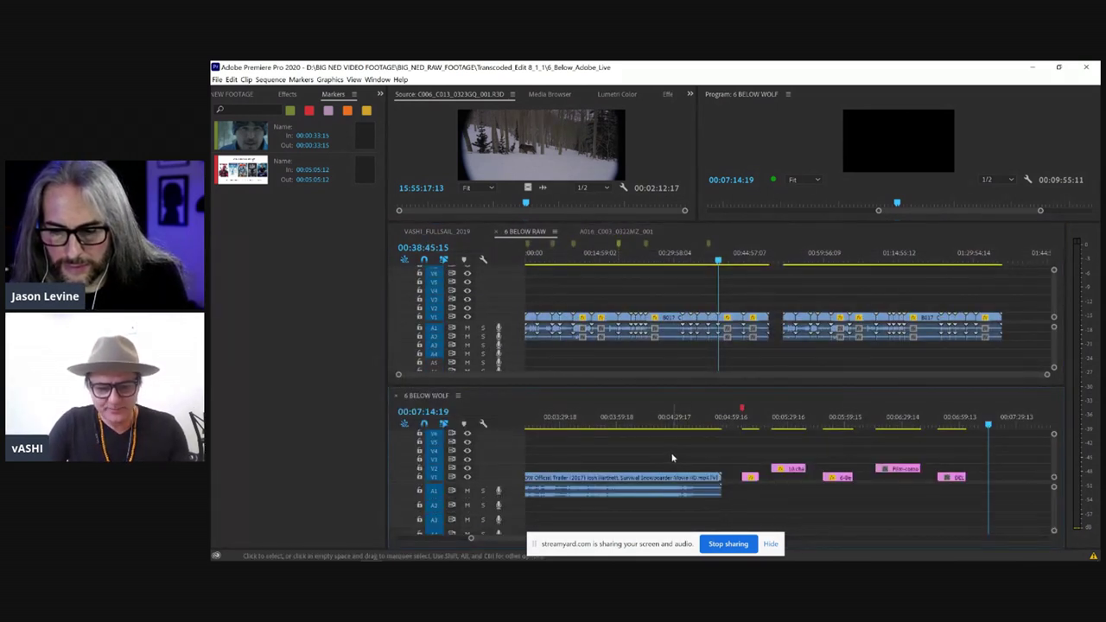
mouse_move(661, 321)
left_mouse_down()
mouse_move(754, 472)
mouse_move(702, 356)
mouse_move(674, 330)
left_mouse_up()
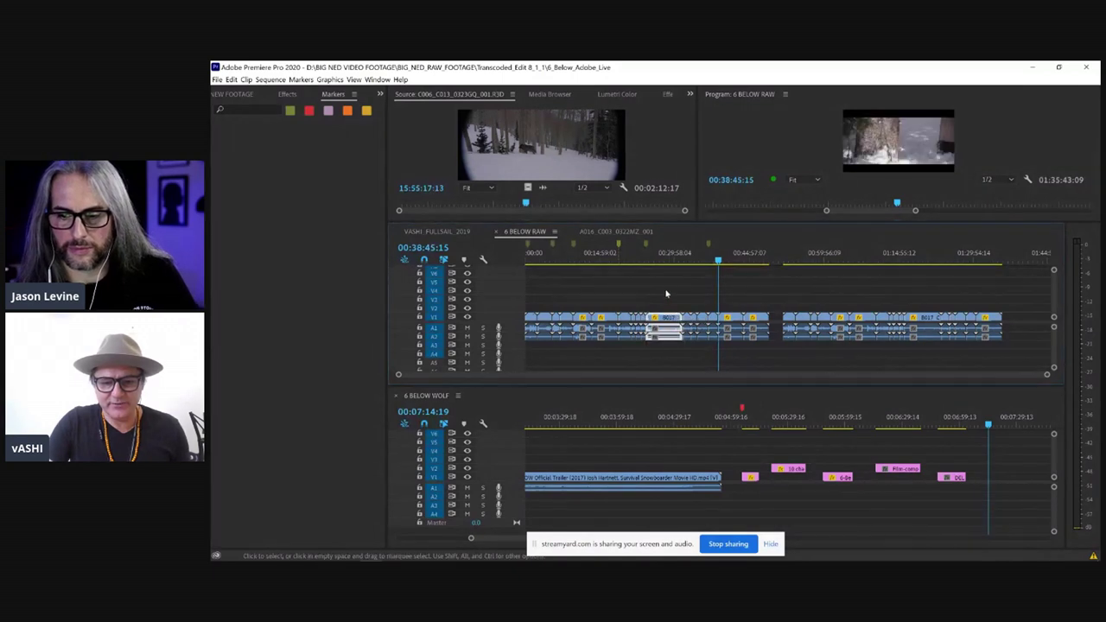
Step: Add the C007 clip from RAW to the end of 6 BELOW WOLF
left_click(757, 321)
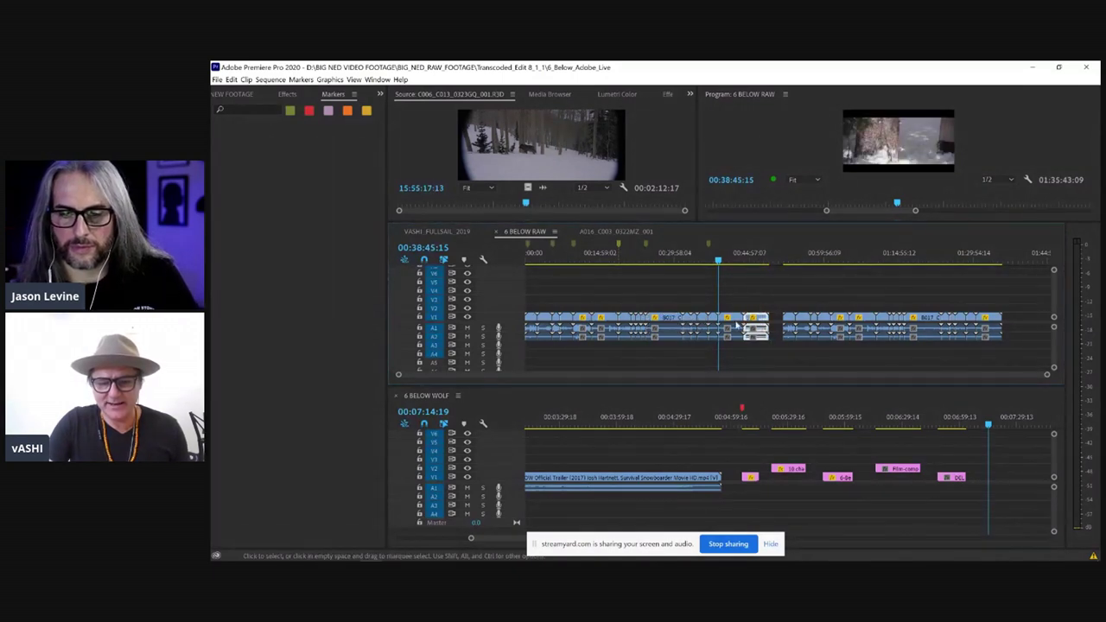
left_click(840, 454)
key("minus")
key("minus")
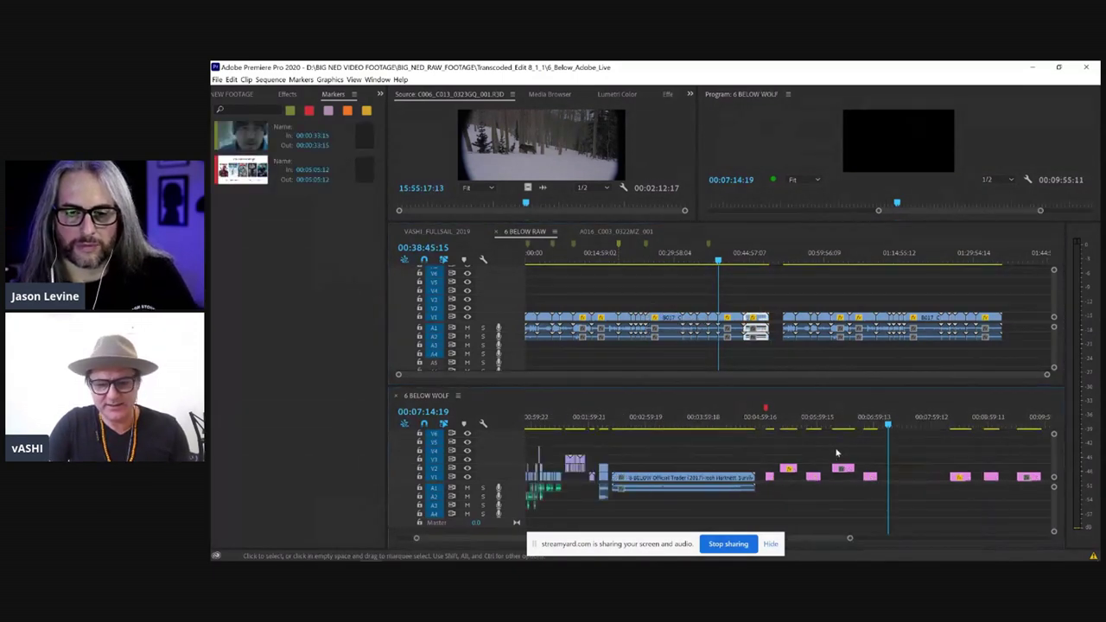
left_click_drag(864, 156, 833, 477)
left_click(678, 265)
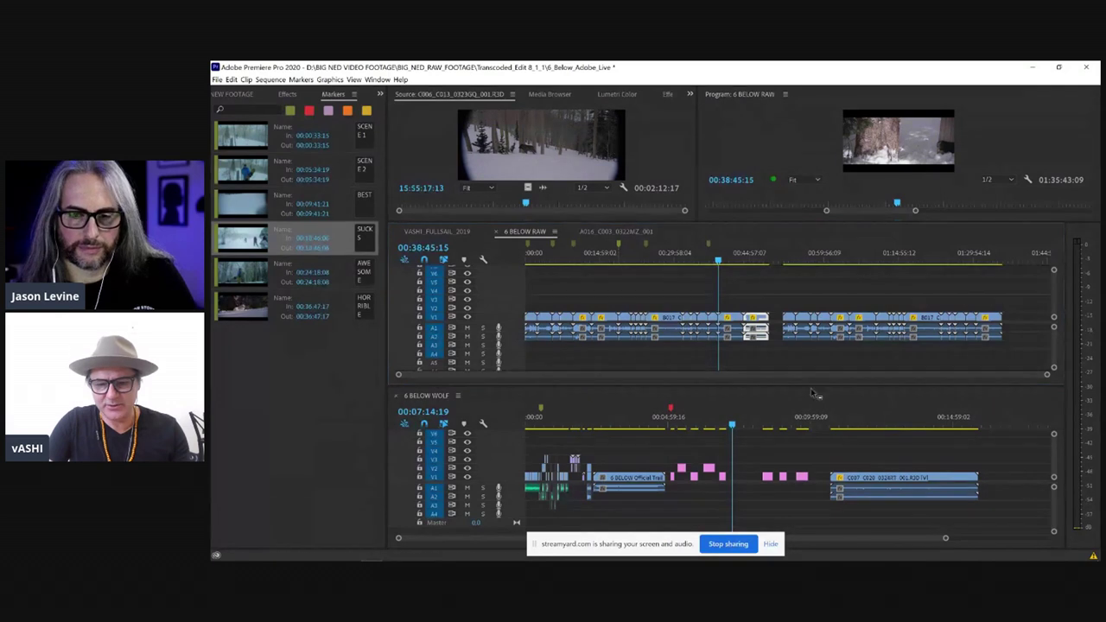
Step: Delete the C007 clip from the end of 6 BELOW WOLF
key("equal")
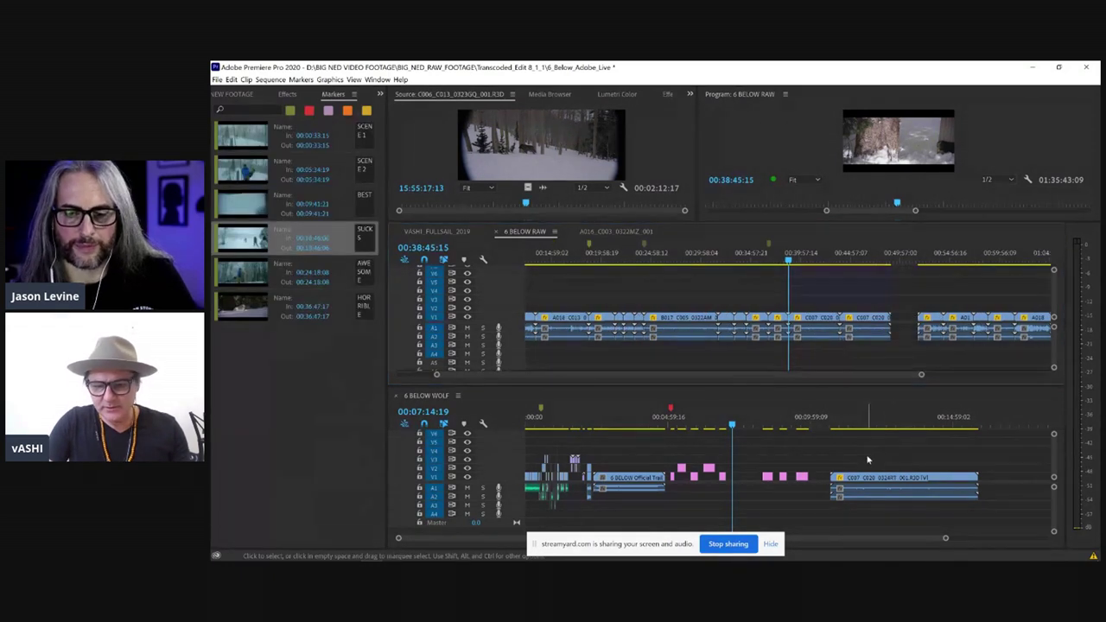
left_click(867, 481)
key("Delete")
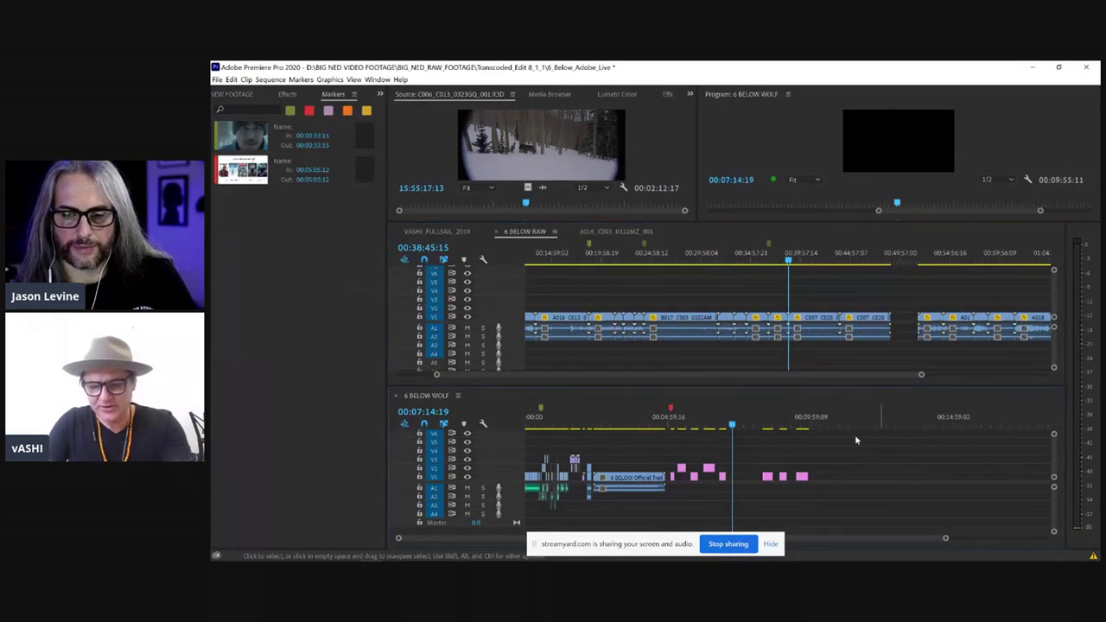
Step: Mark In at 00:40:59:23 and Out at 00:41:14:08 in RAW and select the clip
left_click(812, 260)
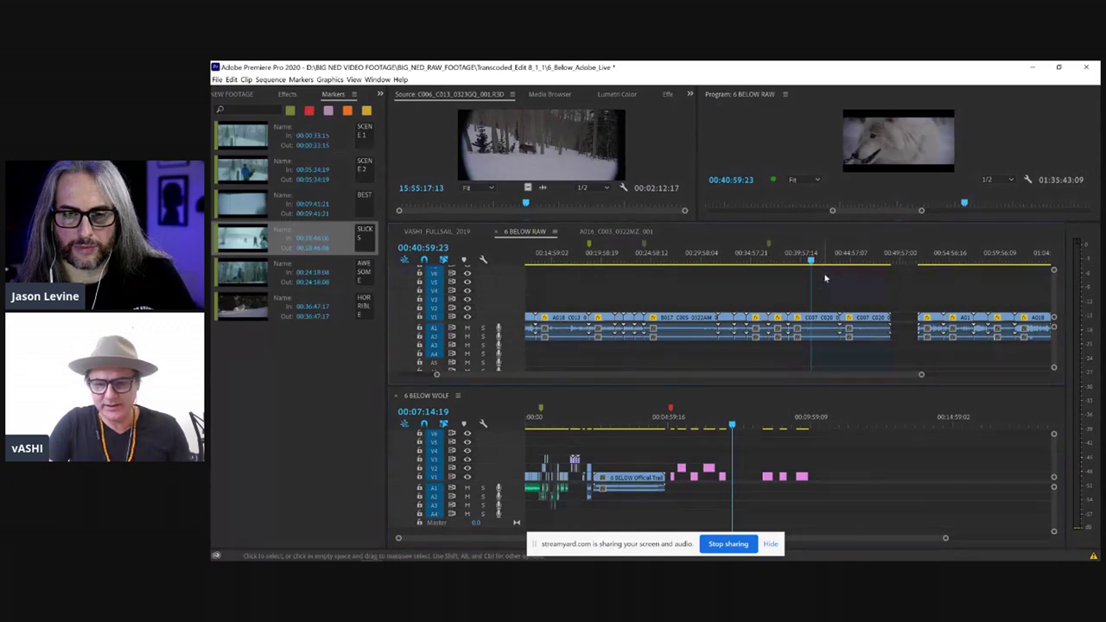
key("equal")
key("i")
left_click(797, 260)
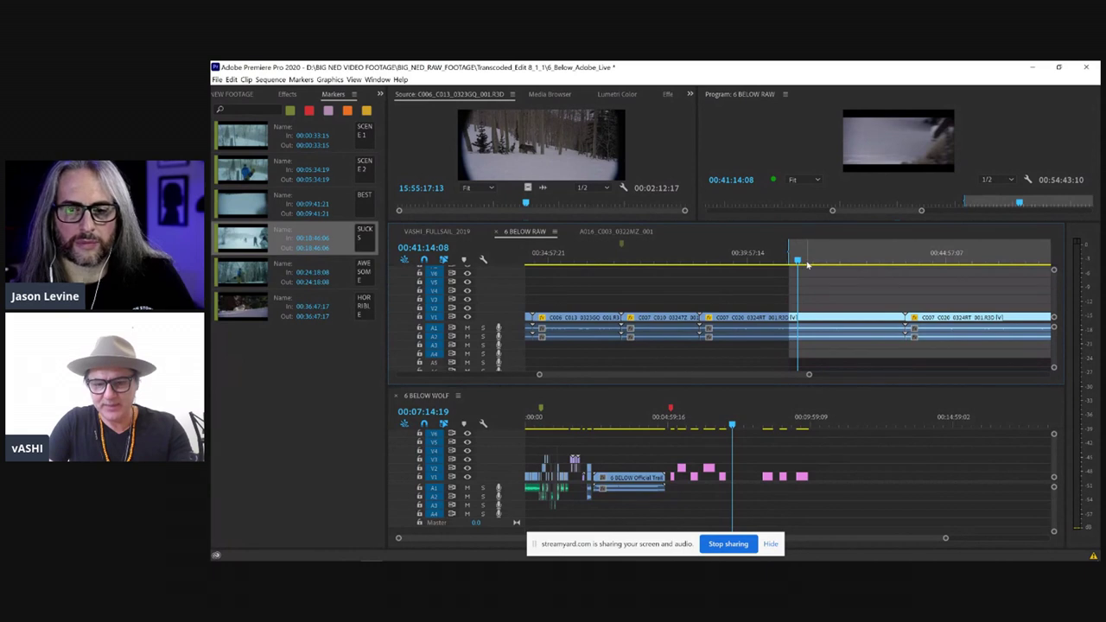
key("o")
mouse_move(818, 316)
left_mouse_down()
mouse_move(863, 471)
mouse_move(872, 466)
mouse_move(855, 321)
mouse_move(818, 317)
left_mouse_up()
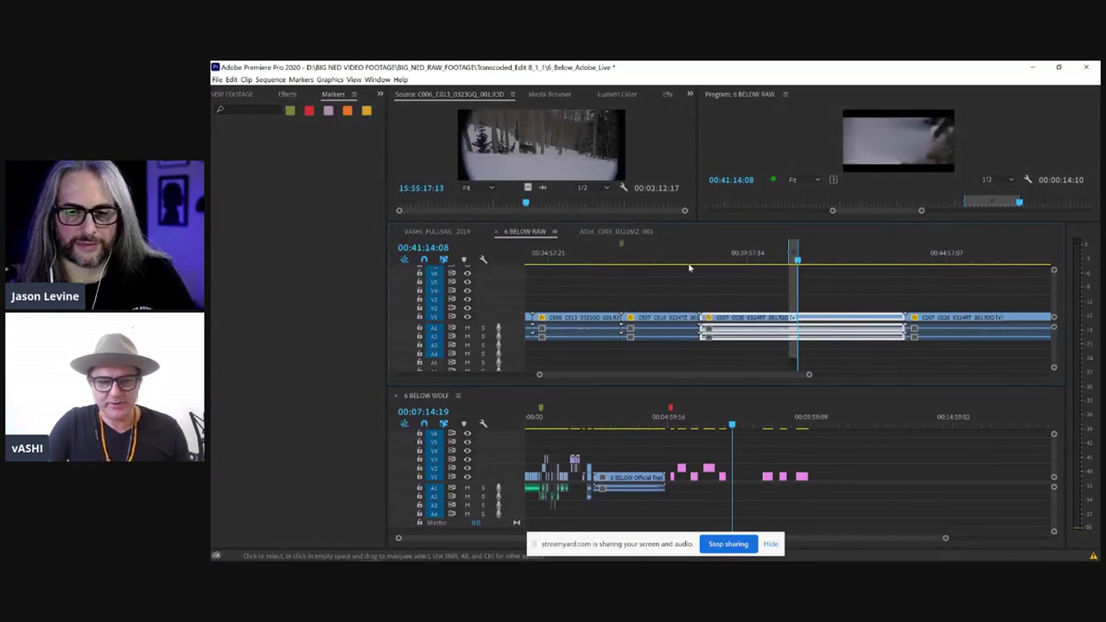
Step: Copy the RAW clip, paste it into WOLF at 00:11:18:22, then undo the paste
left_click(231, 80)
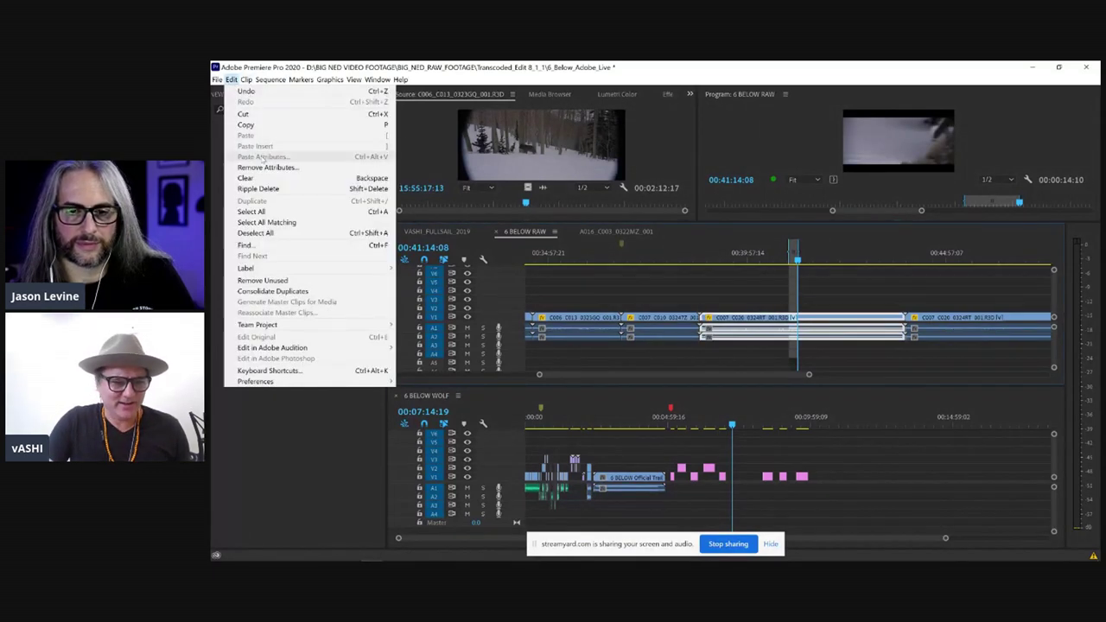
left_click(251, 124)
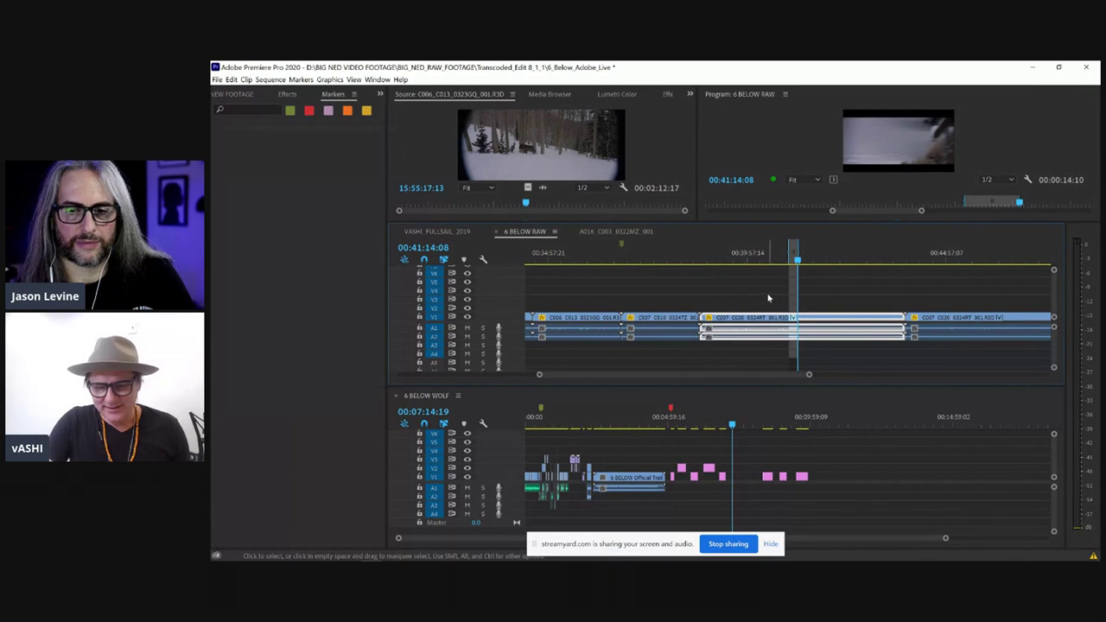
left_click(767, 297)
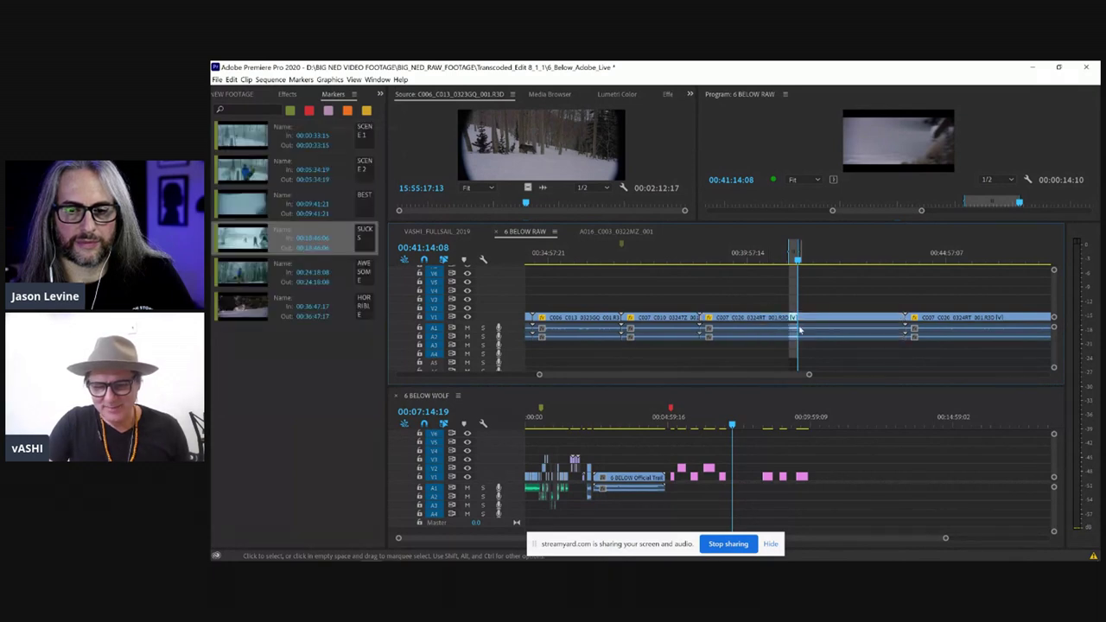
left_click(848, 424)
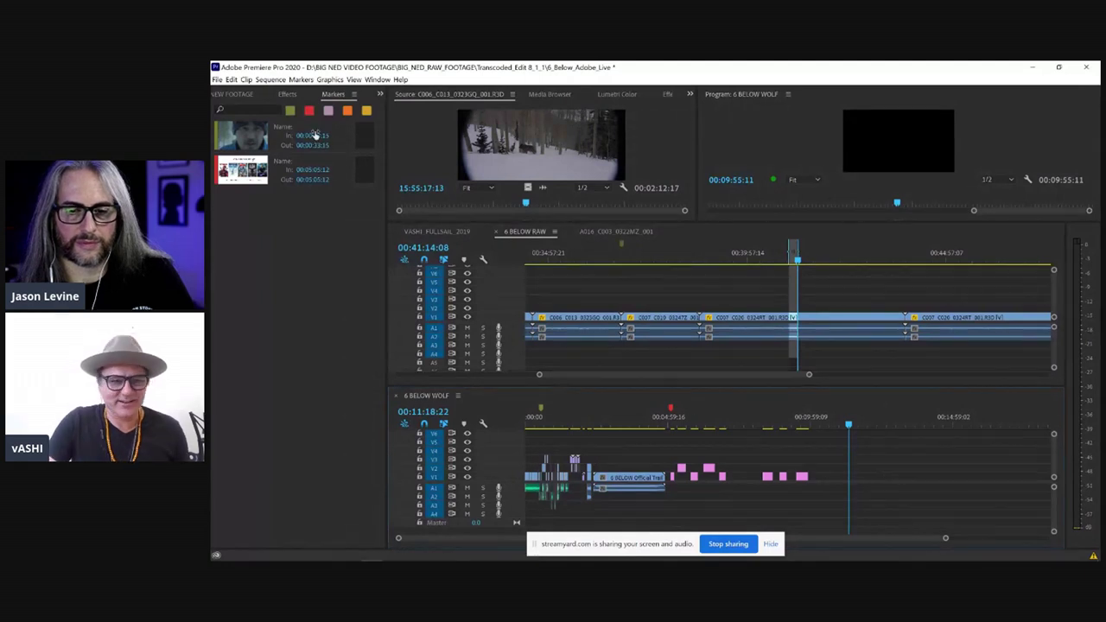
left_click(233, 80)
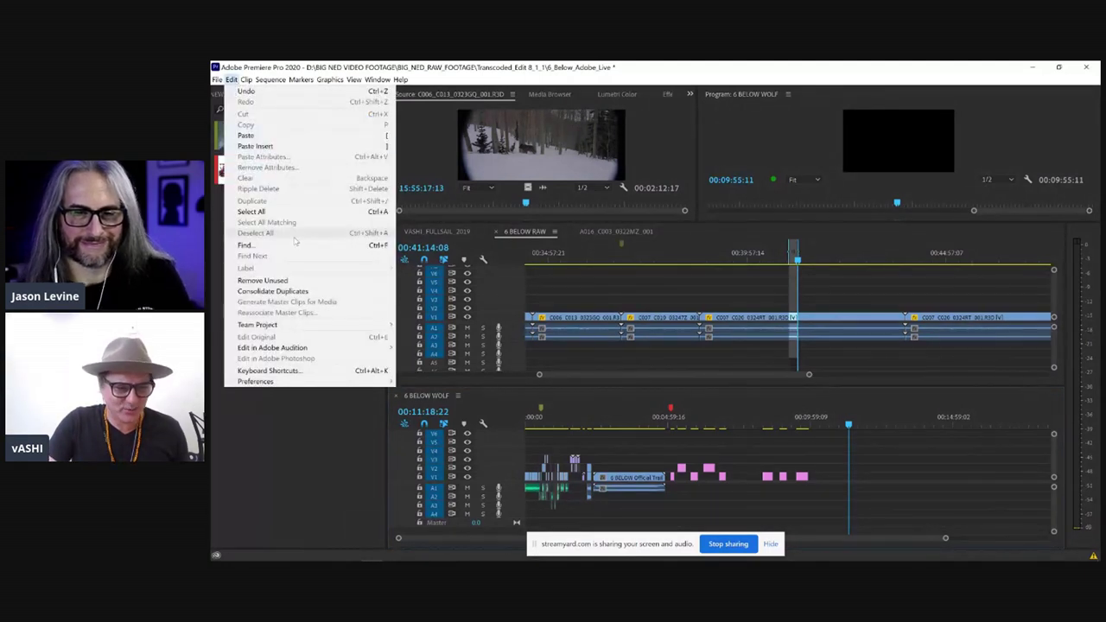
left_click(259, 136)
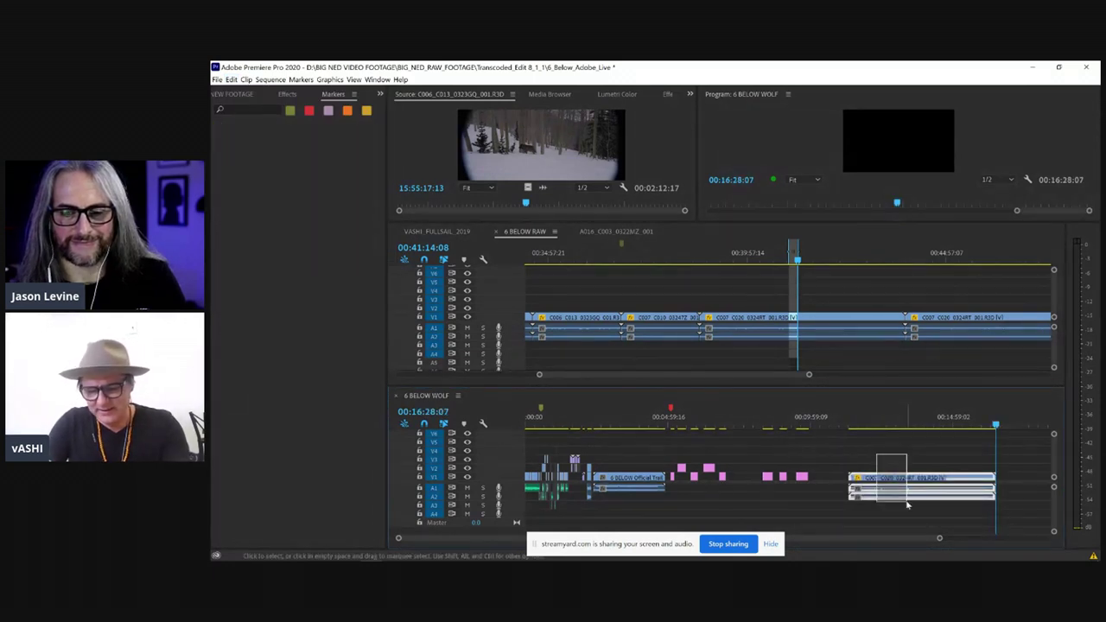
key("ctrl+z")
left_click(820, 307)
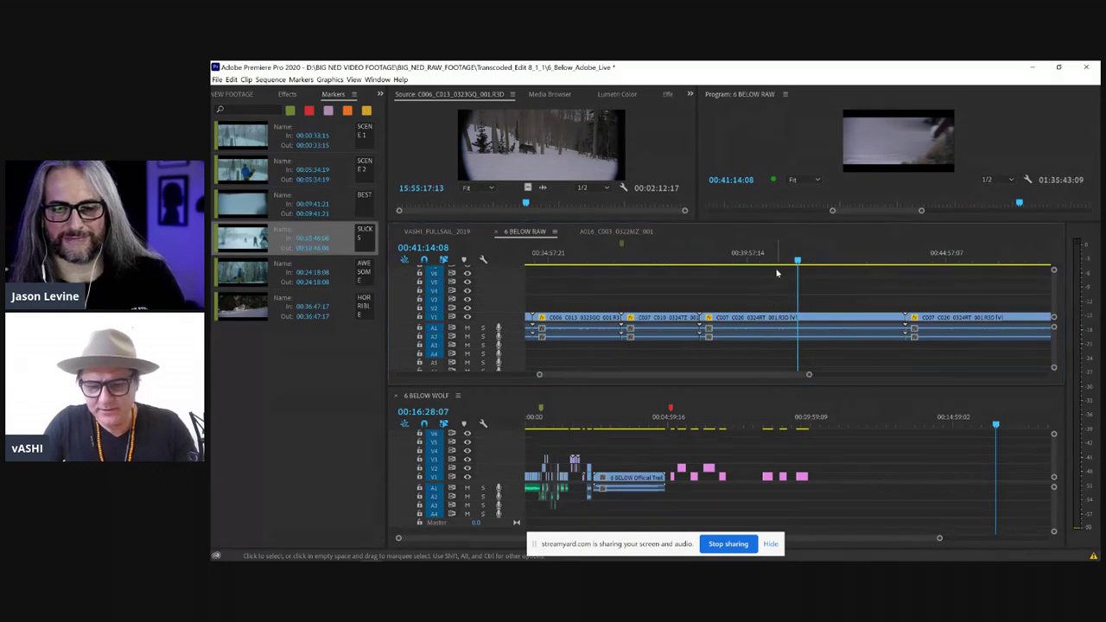
Step: Cue the RAW playhead to 00:27:23:14 and select the clip beneath it
left_click_drag(786, 257, 817, 256)
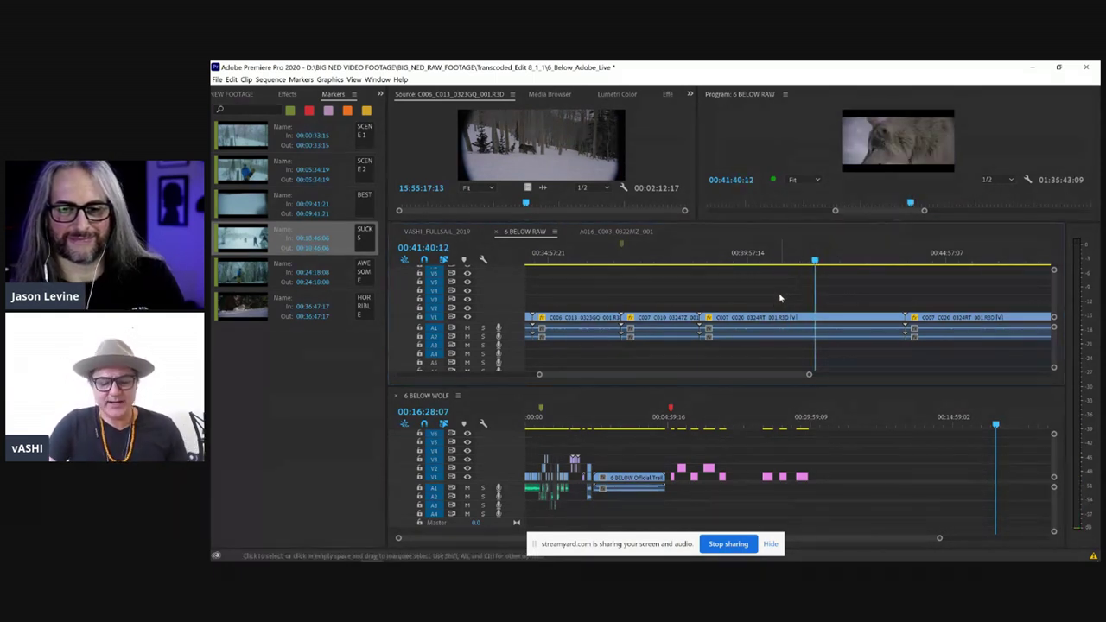
key("minus")
key("minus")
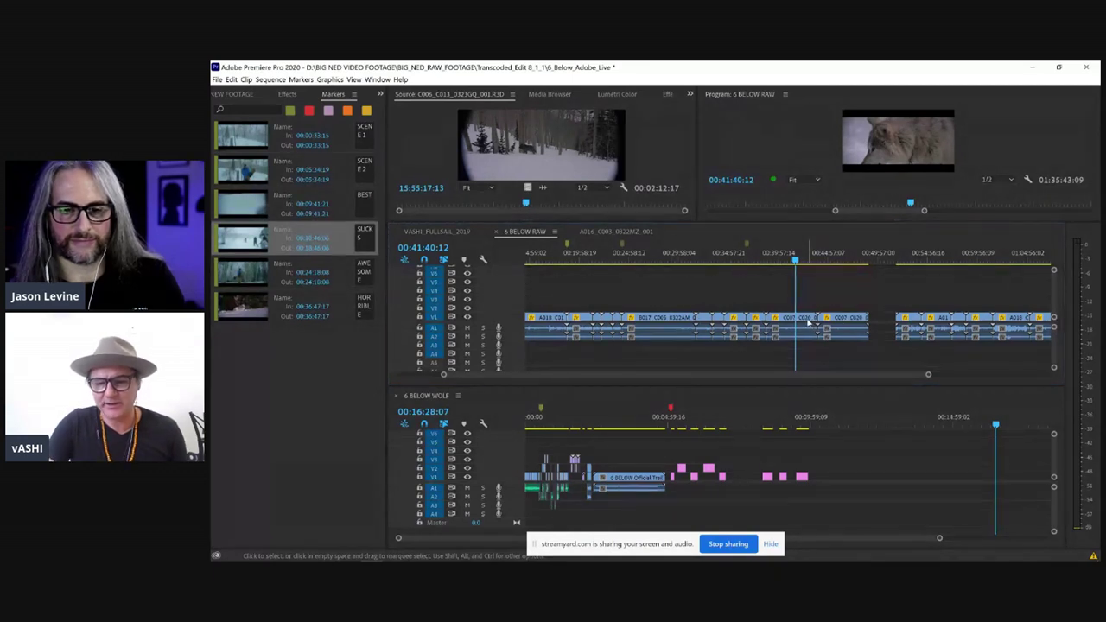
mouse_move(806, 321)
left_mouse_down()
mouse_move(874, 481)
mouse_move(793, 326)
left_mouse_up()
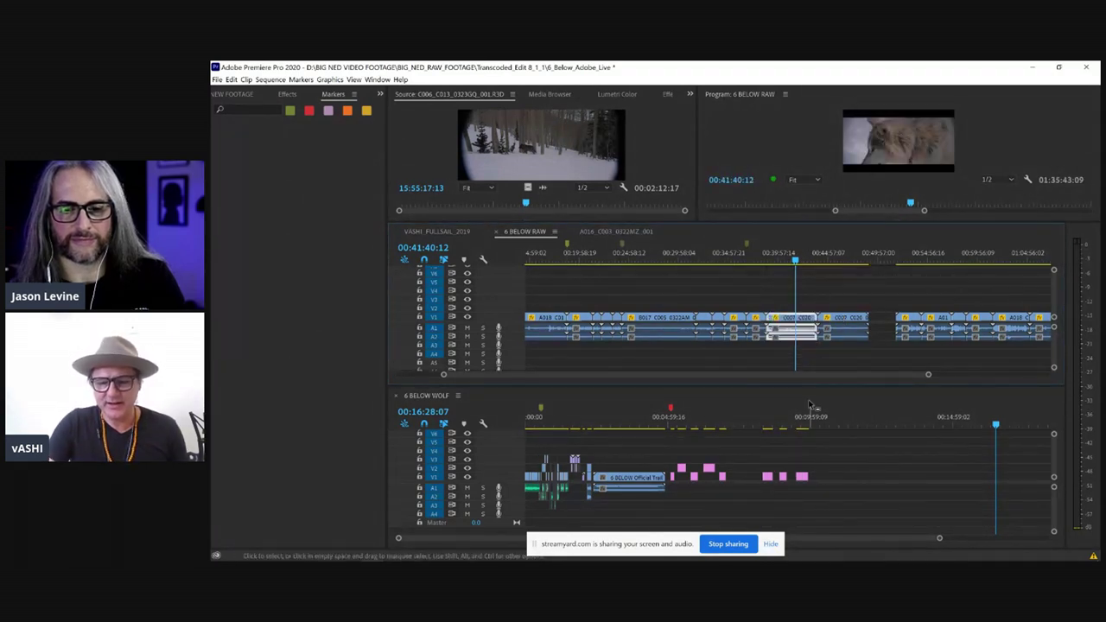
left_click(665, 259)
scroll(665, 265, "up", 2)
left_click(736, 258)
left_click(776, 258)
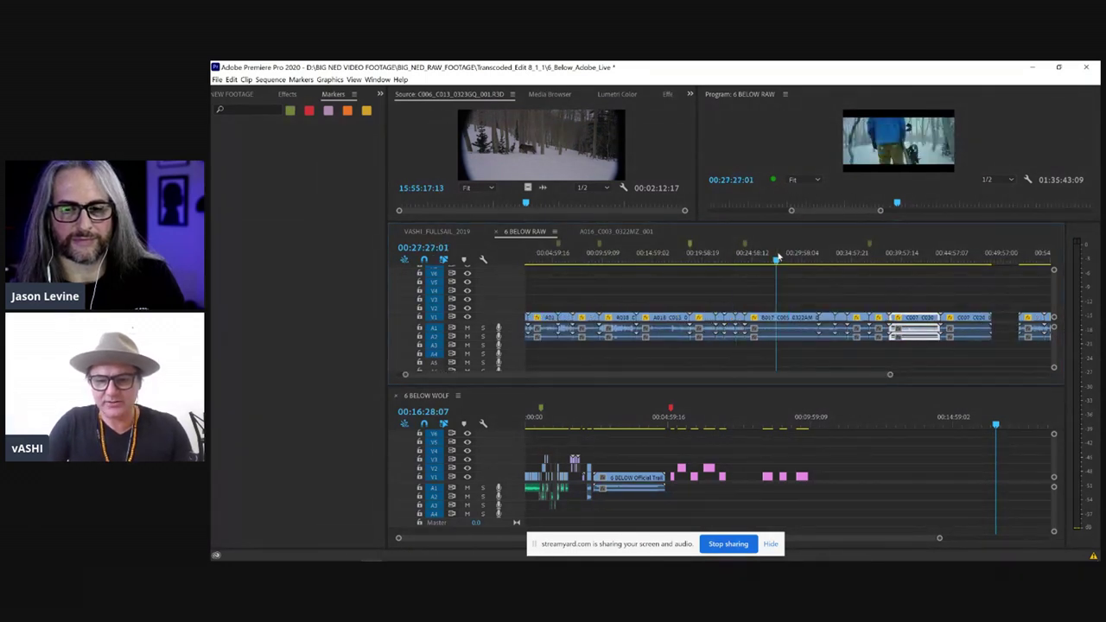
left_click(789, 318)
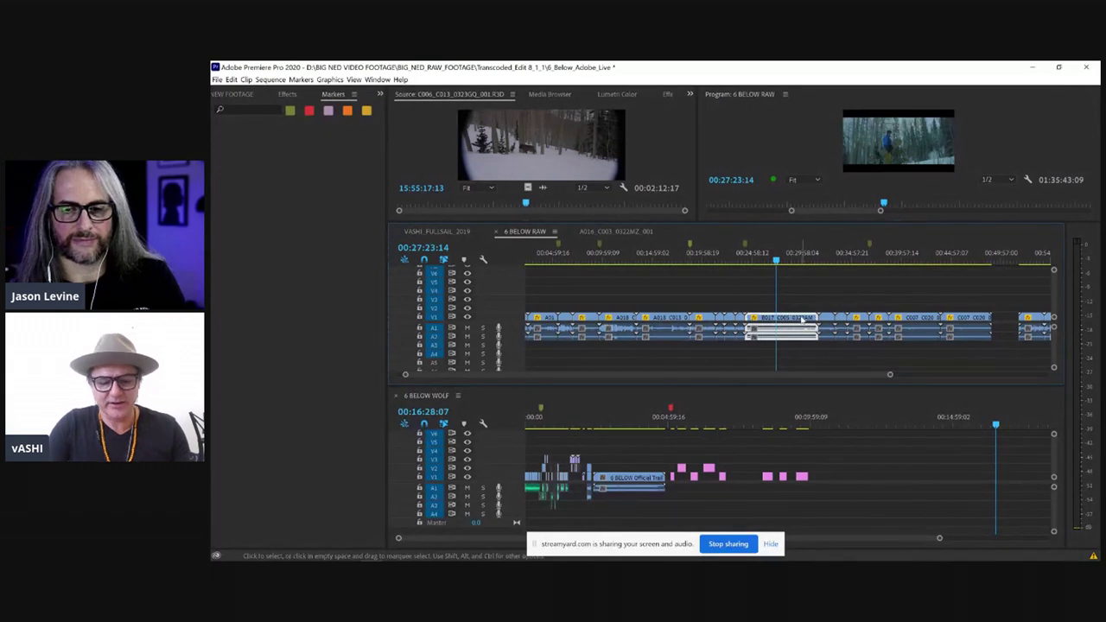
Step: Enlarge the video tracks and lift that clip, C007 and A018 from V1 onto V2
key("ctrl+=")
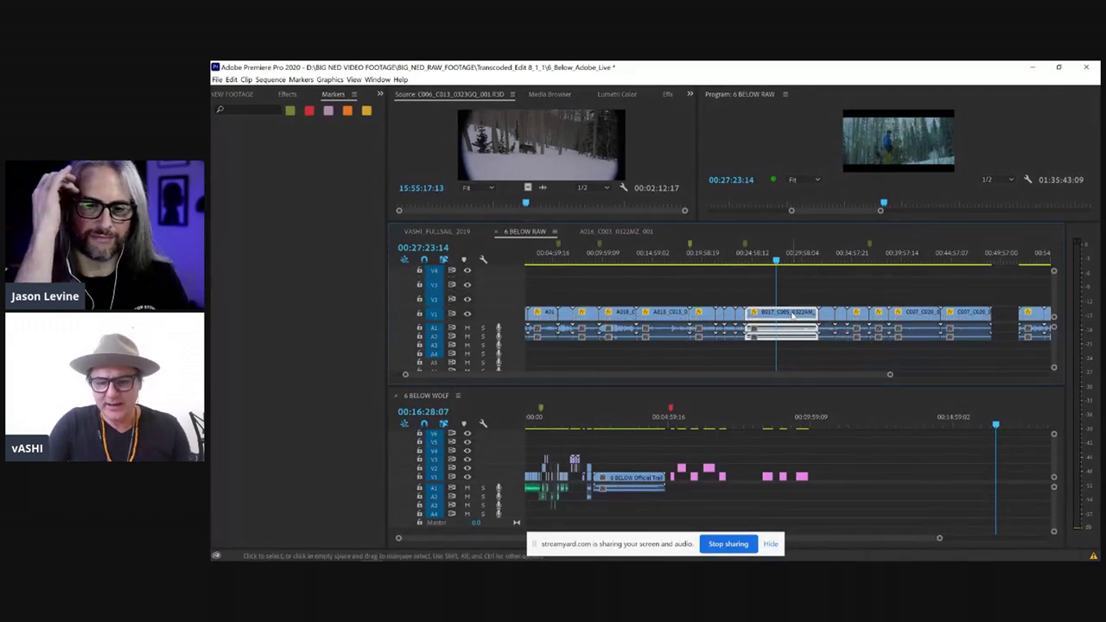
left_click_drag(793, 315, 793, 299)
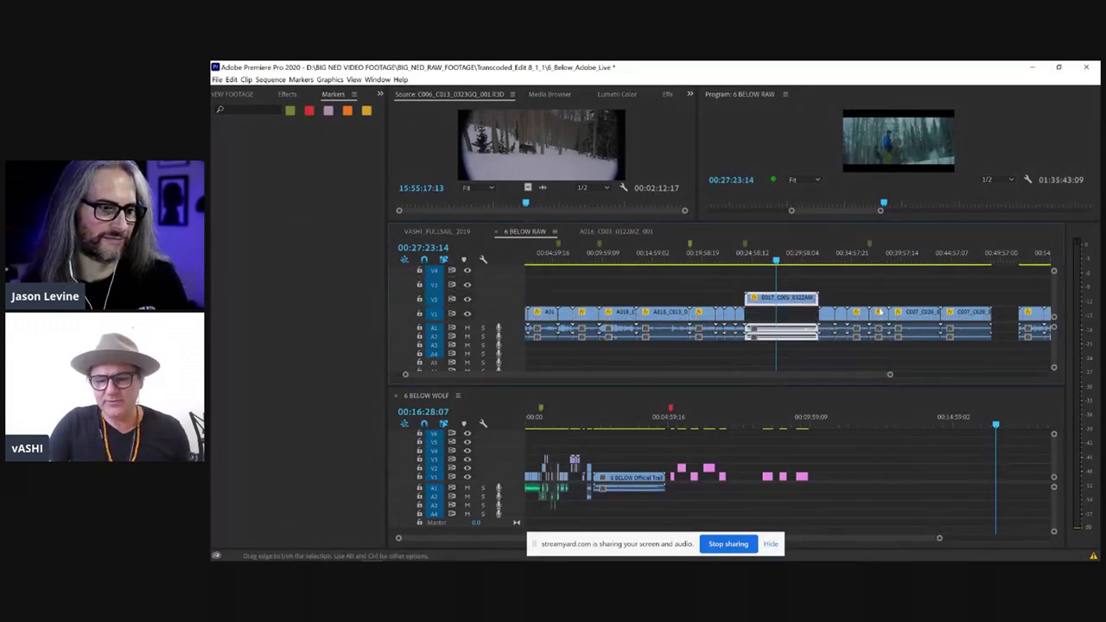
left_click(909, 314)
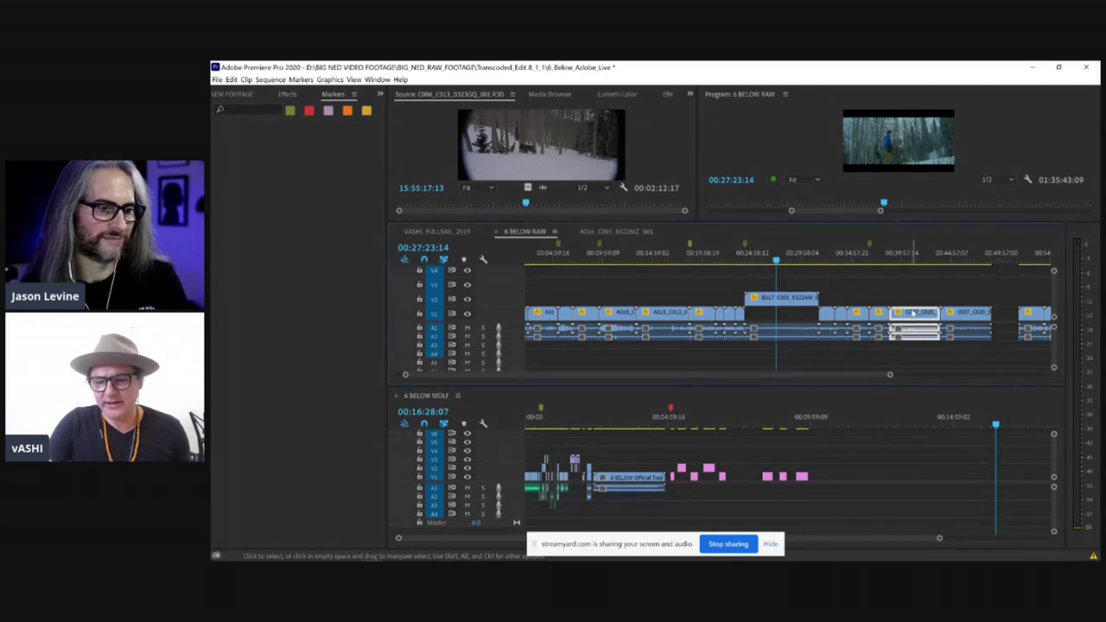
left_click_drag(910, 304, 912, 298)
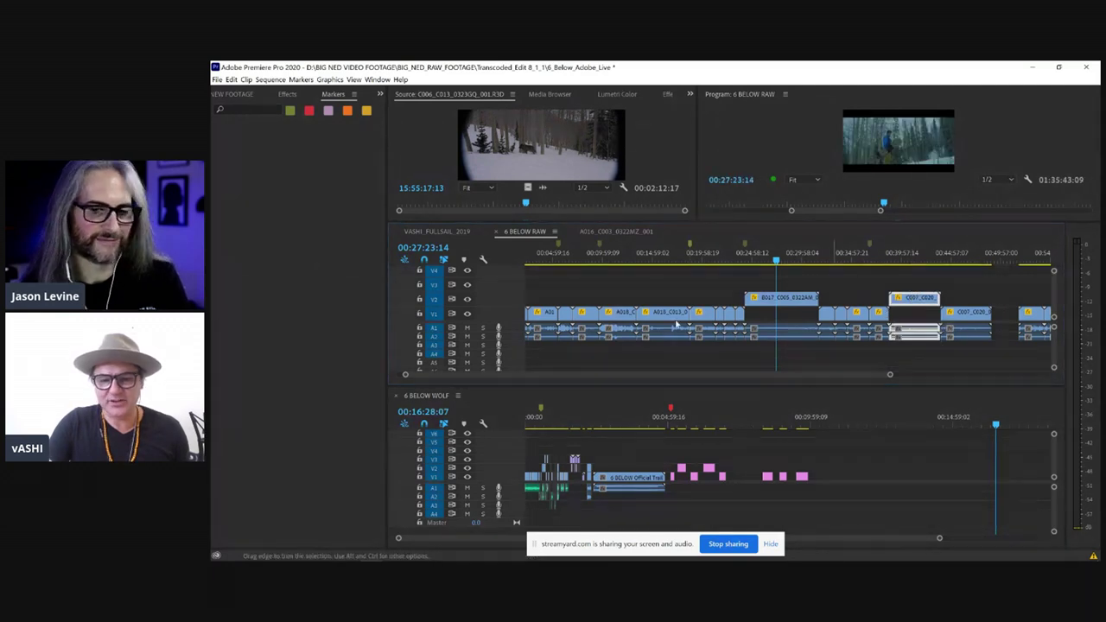
left_click(621, 316)
left_click_drag(621, 316, 622, 301)
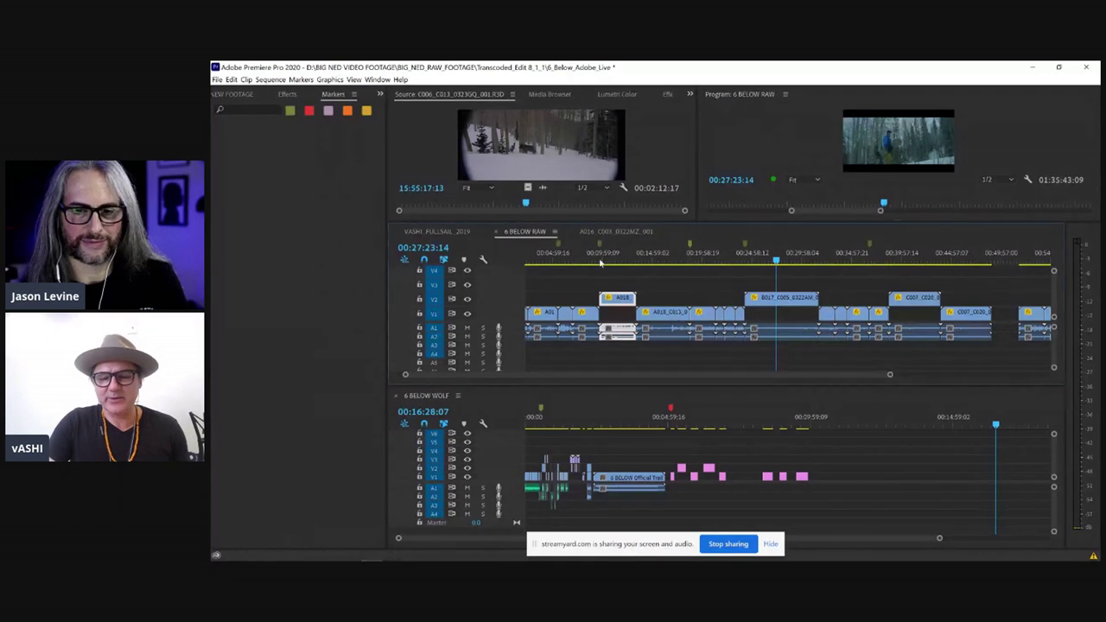
Step: Show the whole RAW sequence and lift the V1 clips near 01:05 and 01:14 onto V2
key("backslash")
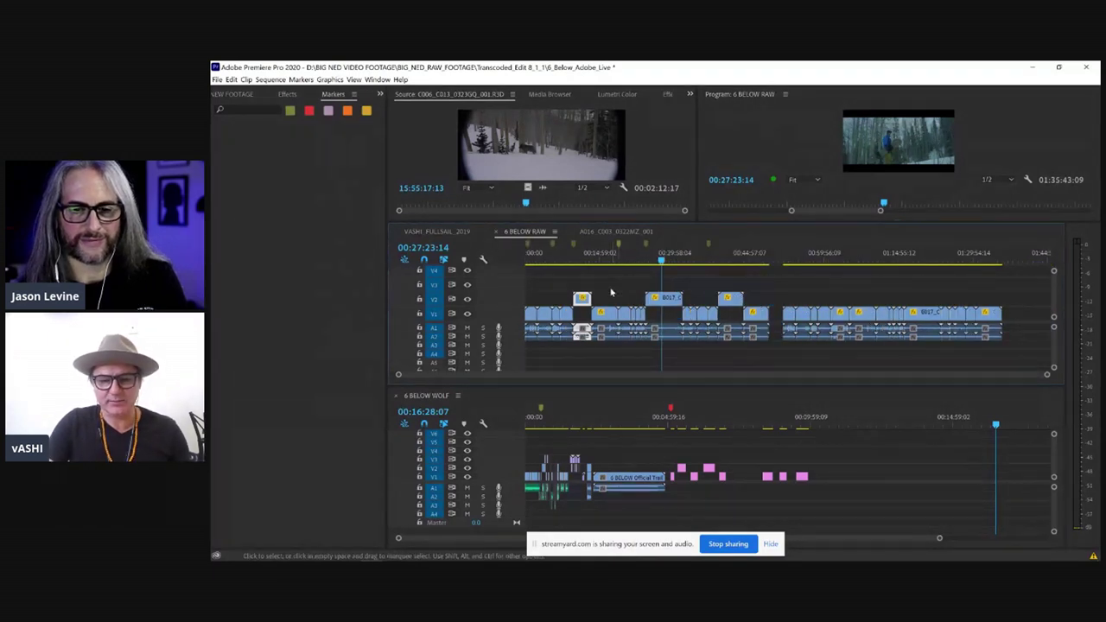
left_click(570, 294)
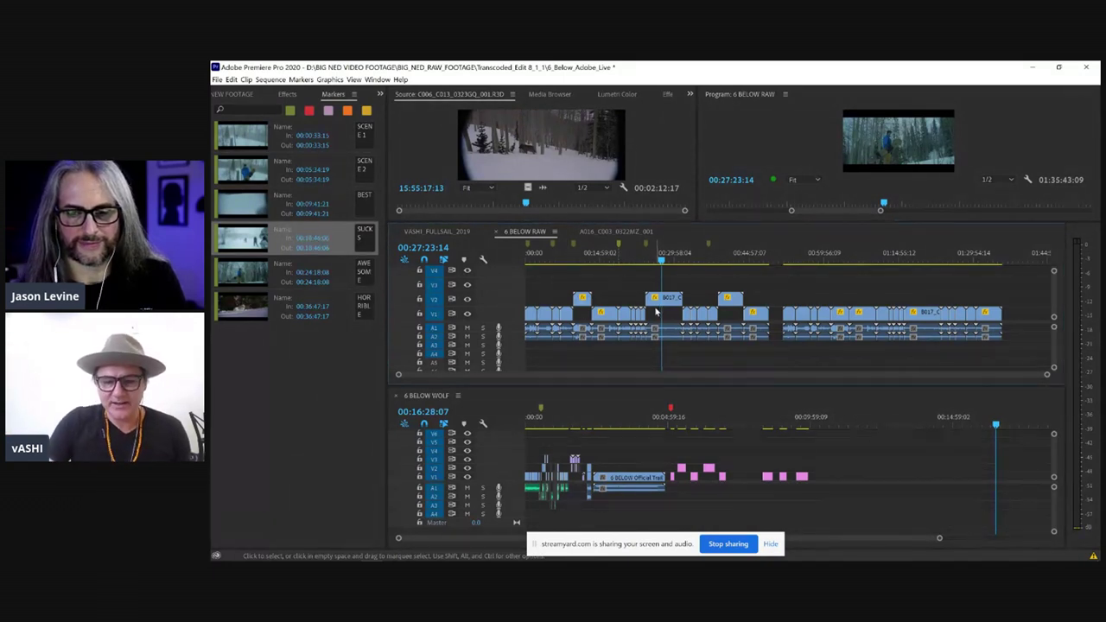
left_click(863, 313)
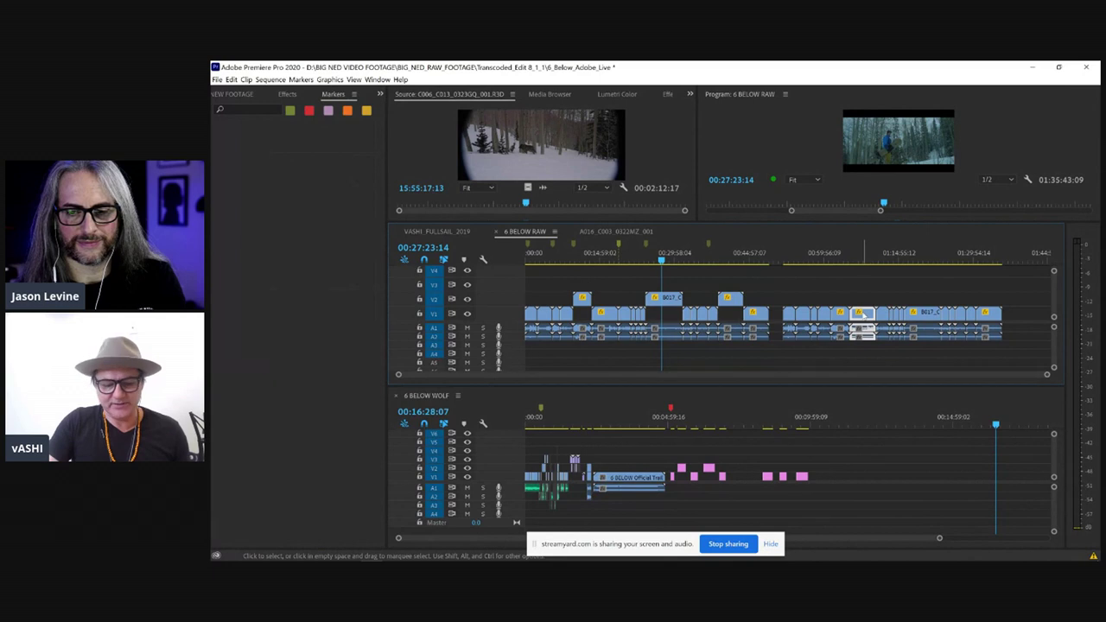
left_click_drag(863, 313, 863, 298)
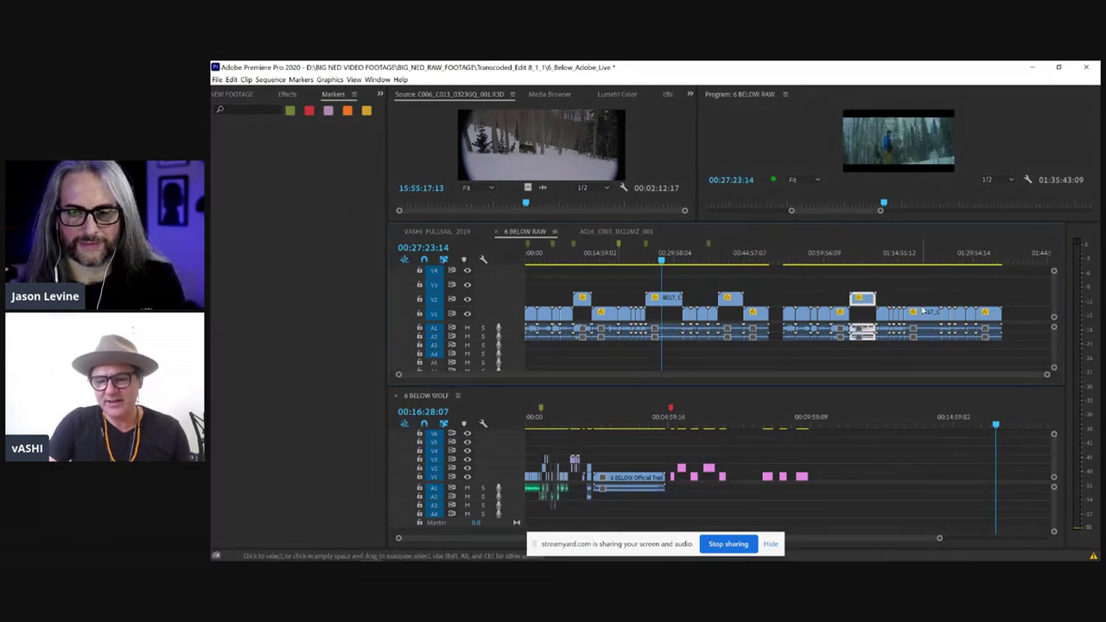
left_click_drag(922, 314, 922, 298)
left_click(889, 288)
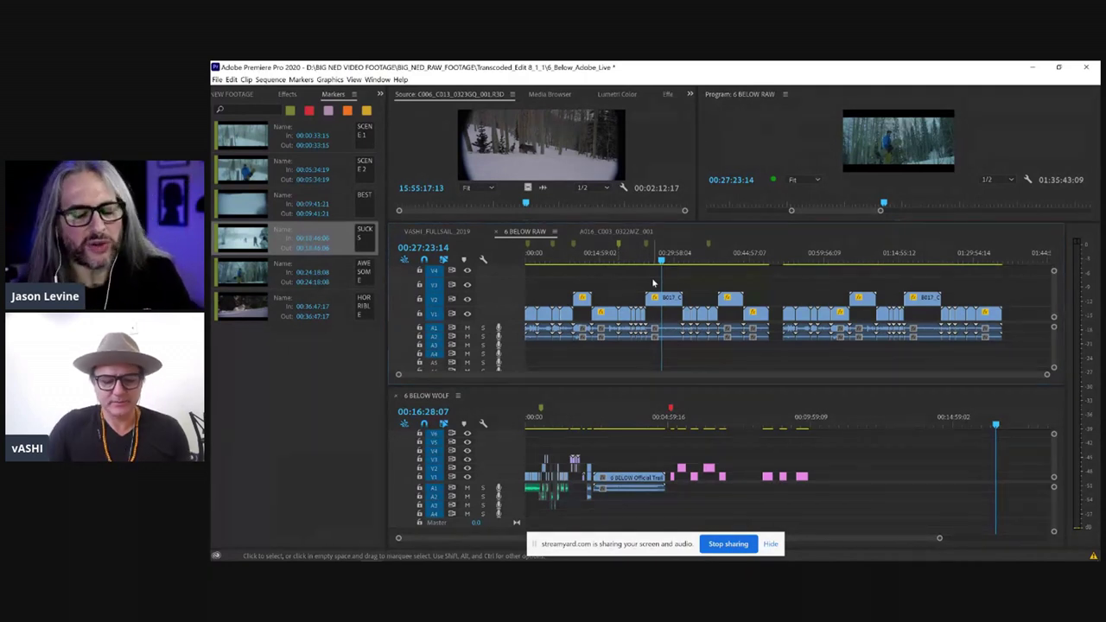
key("=")
key("=")
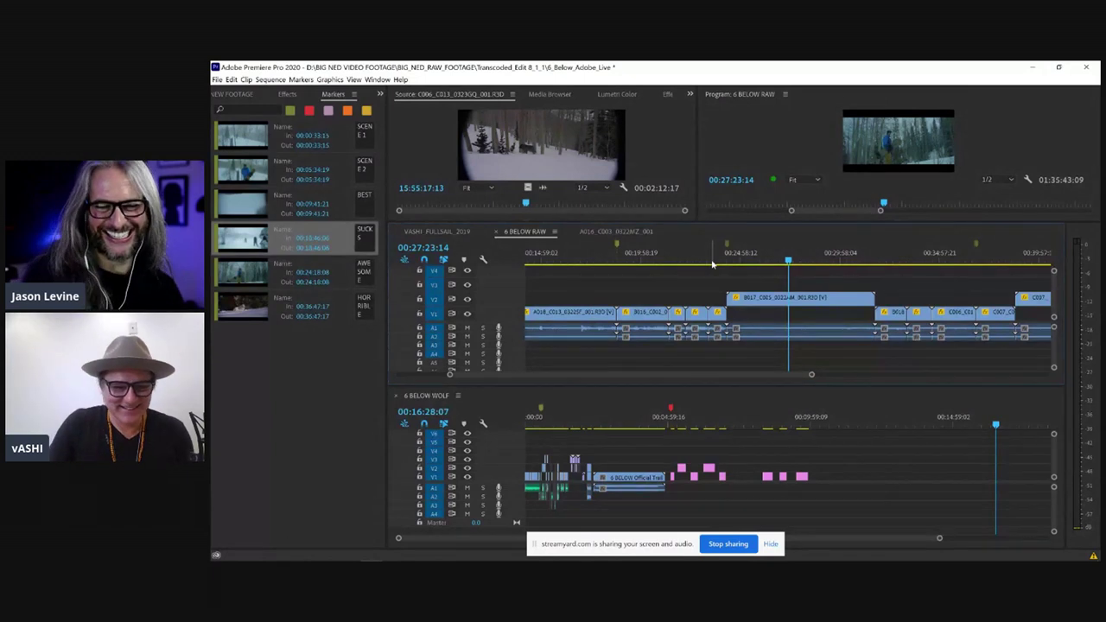
scroll(681, 297, "down", 2)
left_click(680, 297)
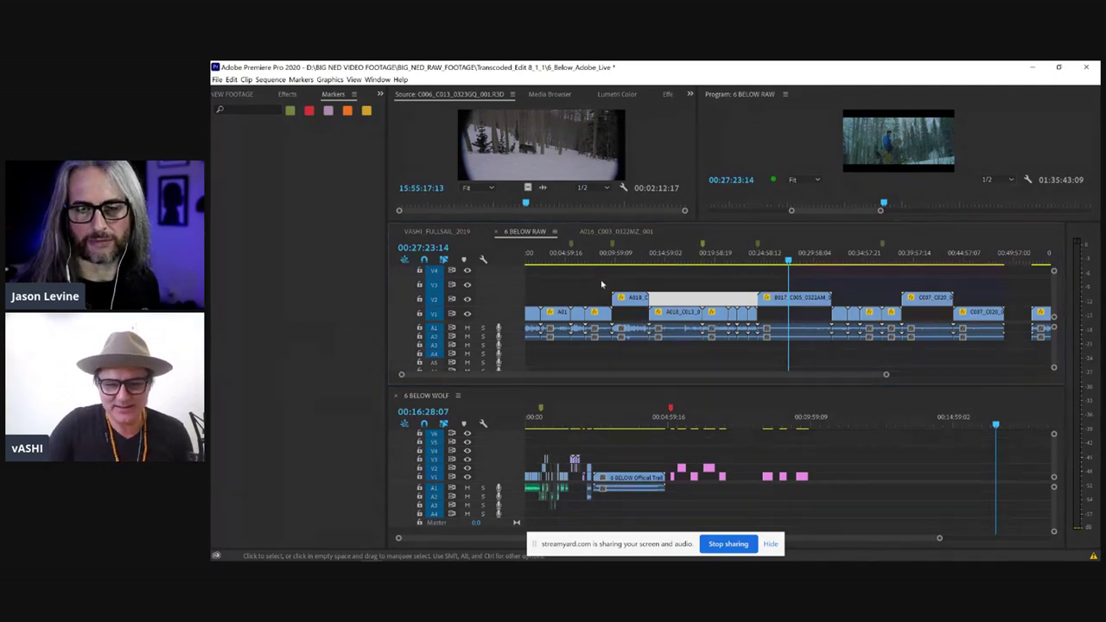
left_click(671, 290)
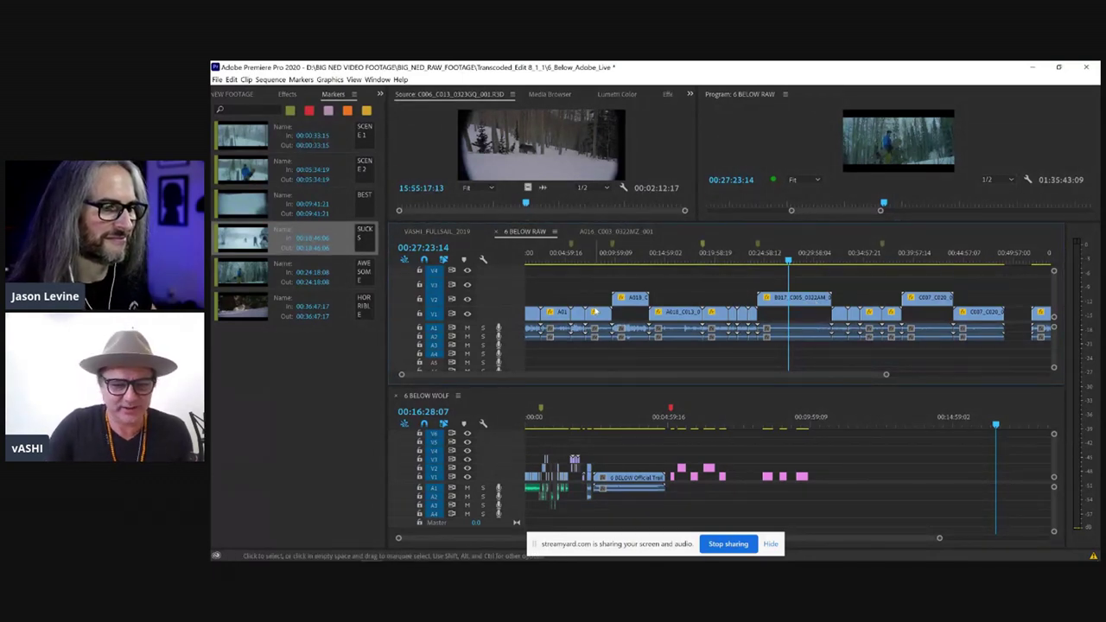
left_click(230, 95)
Step: Switch the left panel to the Project list view
left_click(379, 93)
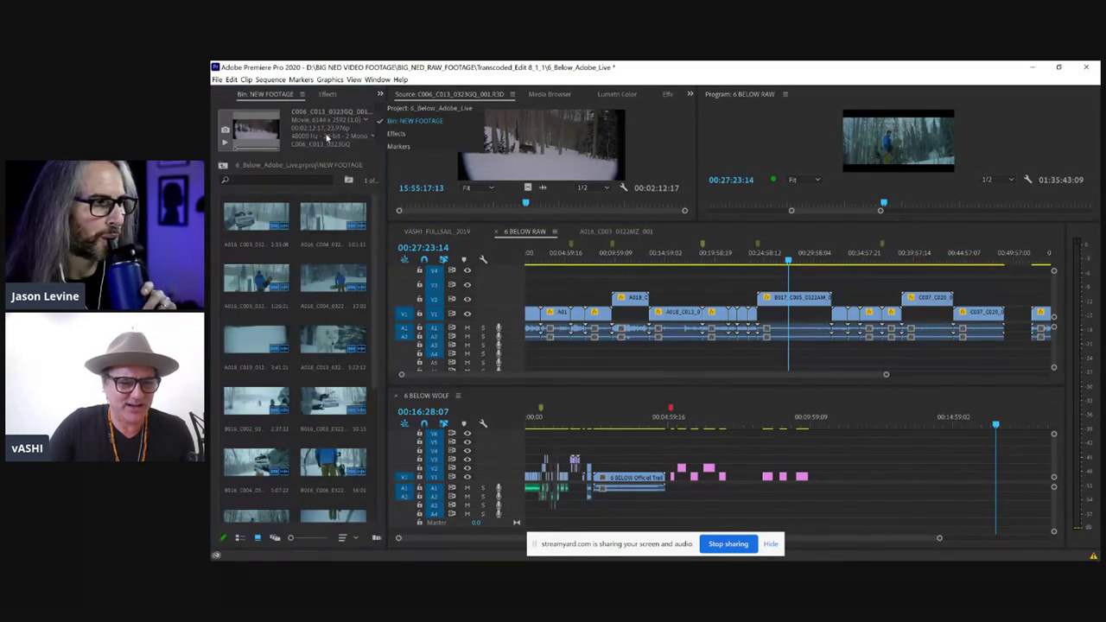
left_click(380, 95)
left_click(380, 95)
left_click(399, 104)
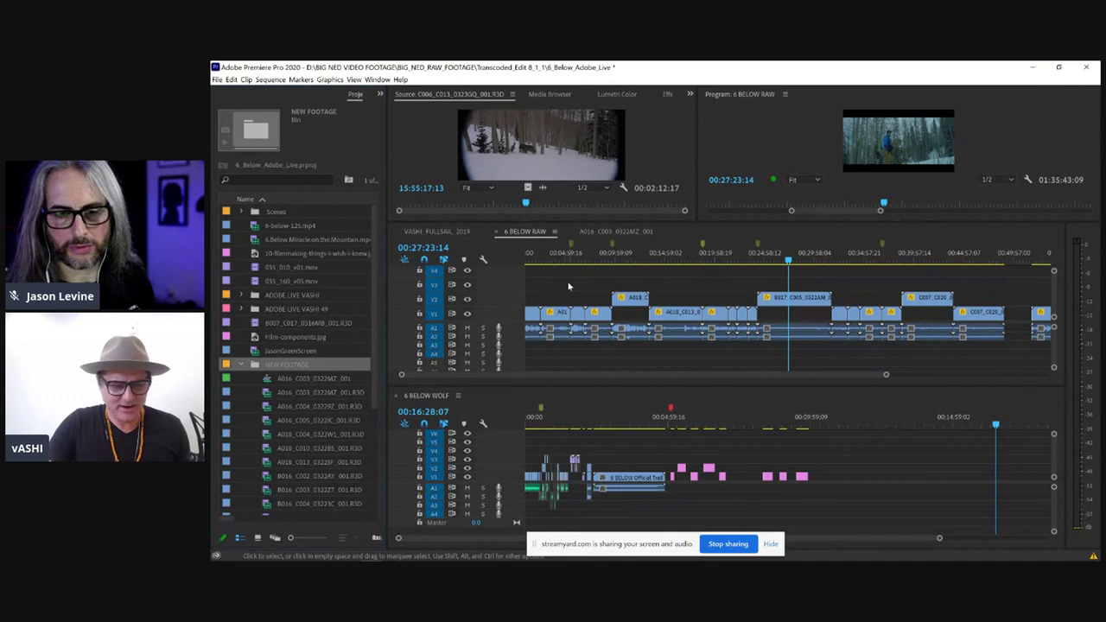
Step: Collapse the NEW FOOTAGE bin, expand Scenes, and close the 6 BELOW RAW timeline tab
left_click(244, 364)
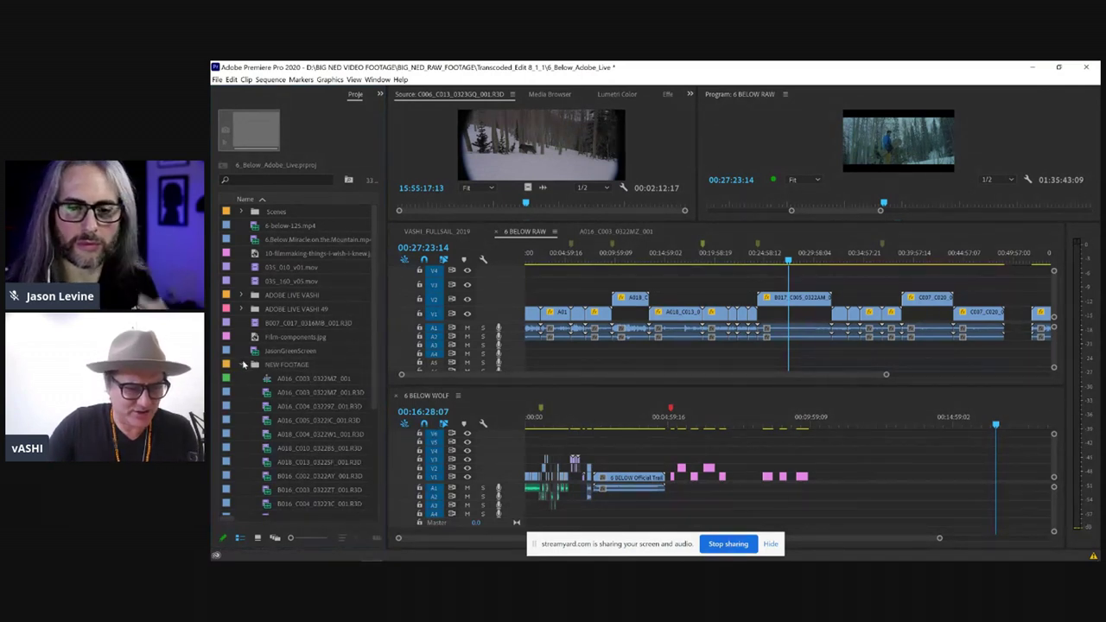
left_click(241, 365)
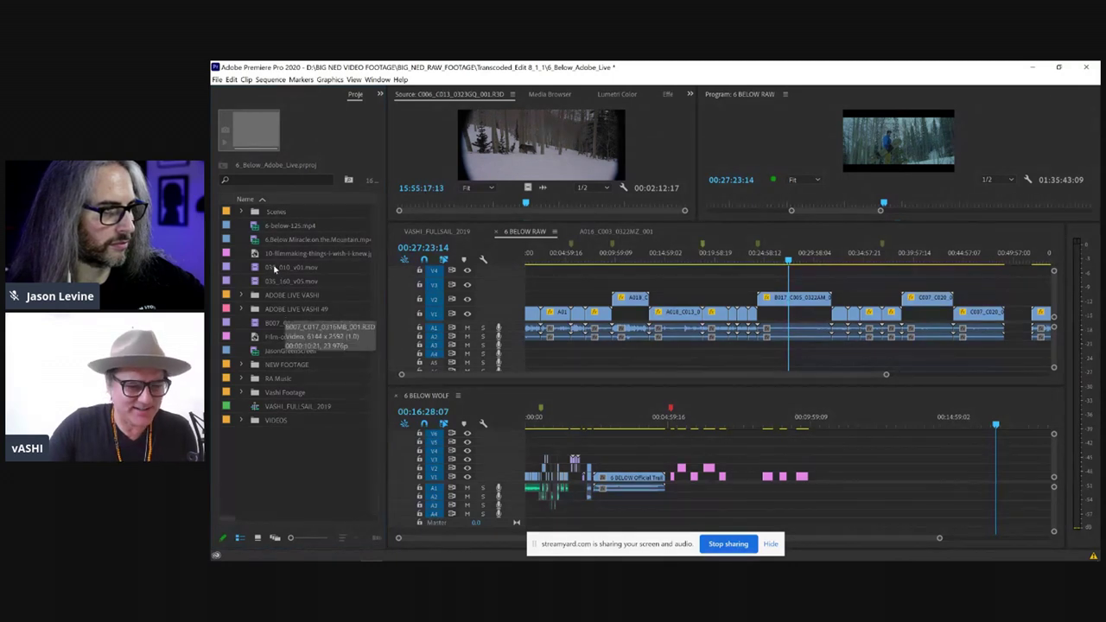
left_click(242, 212)
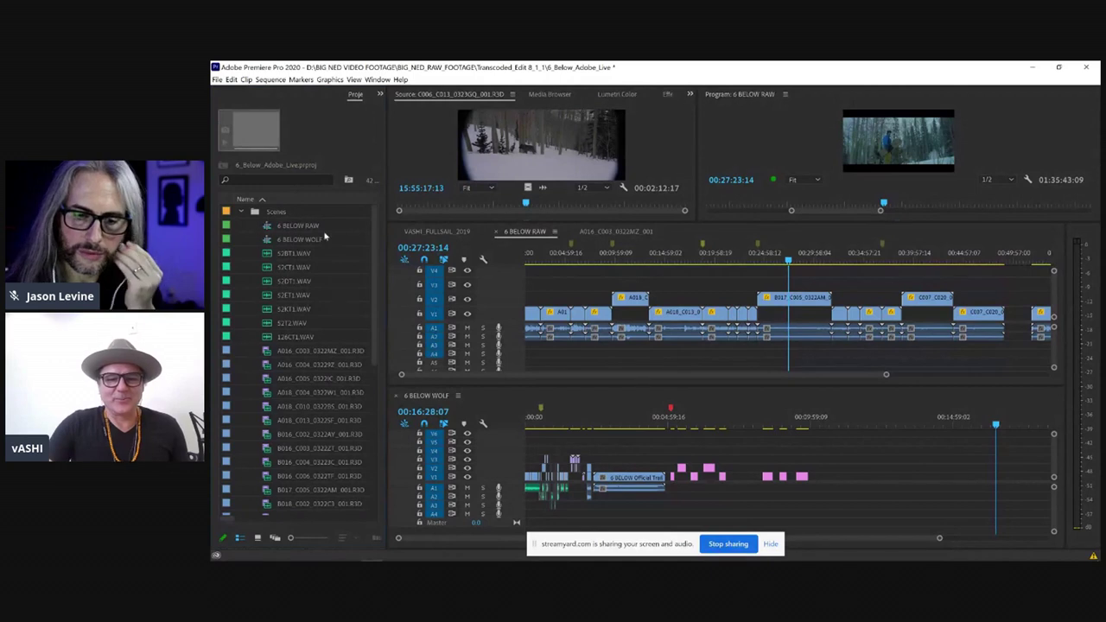
left_click(497, 232)
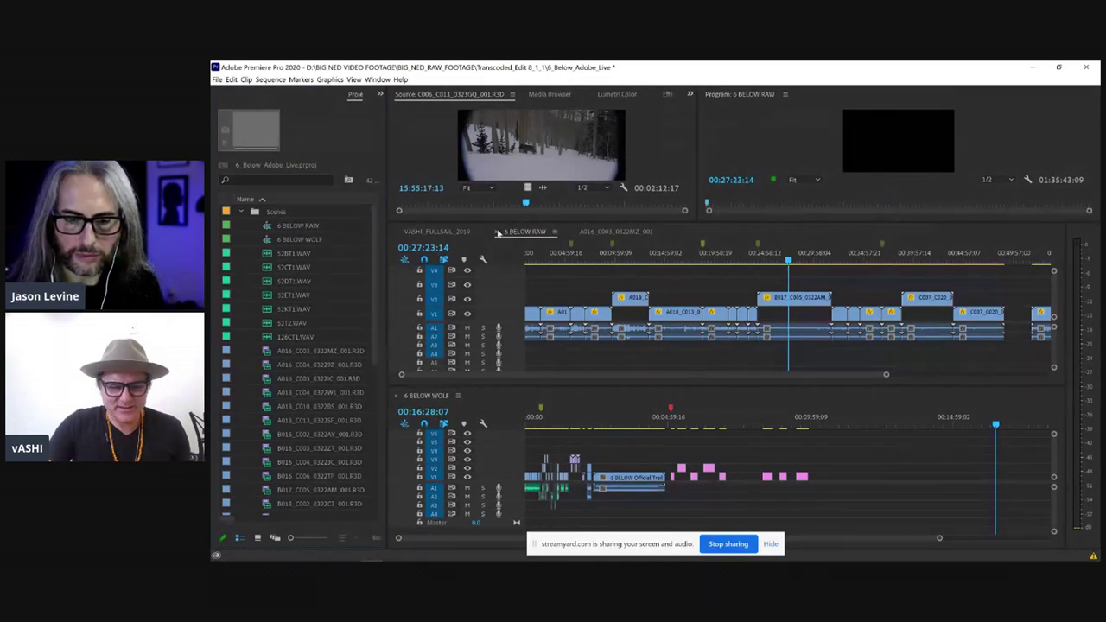
left_click(497, 232)
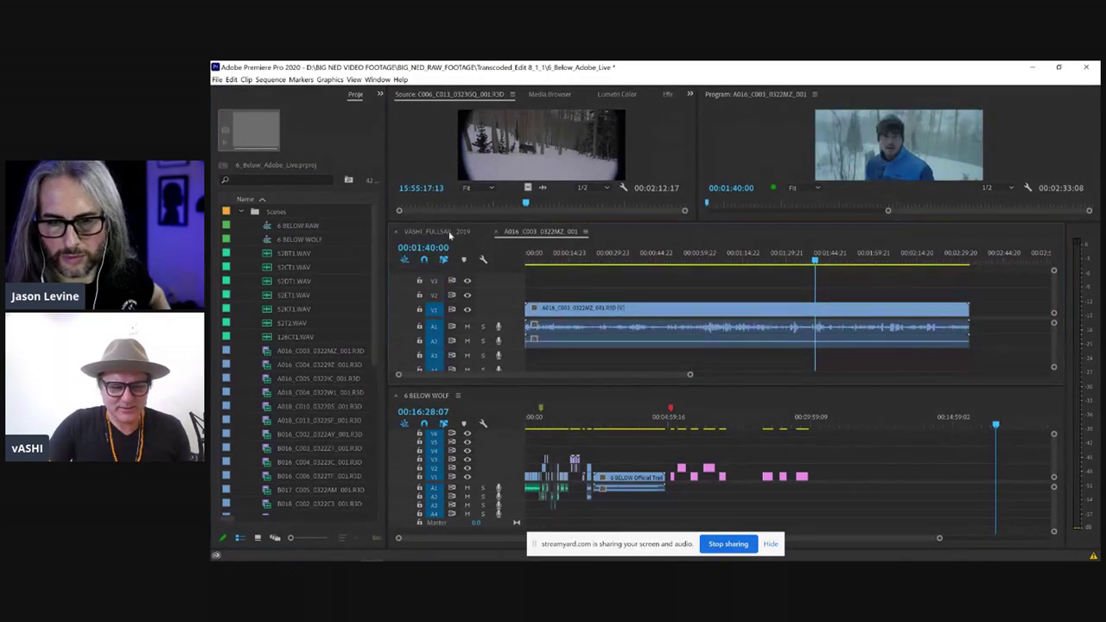
Step: Close the VASHI_FULLSAIL_2019 sequence and load 6 BELOW RAW in the Source Monitor
left_click(396, 234)
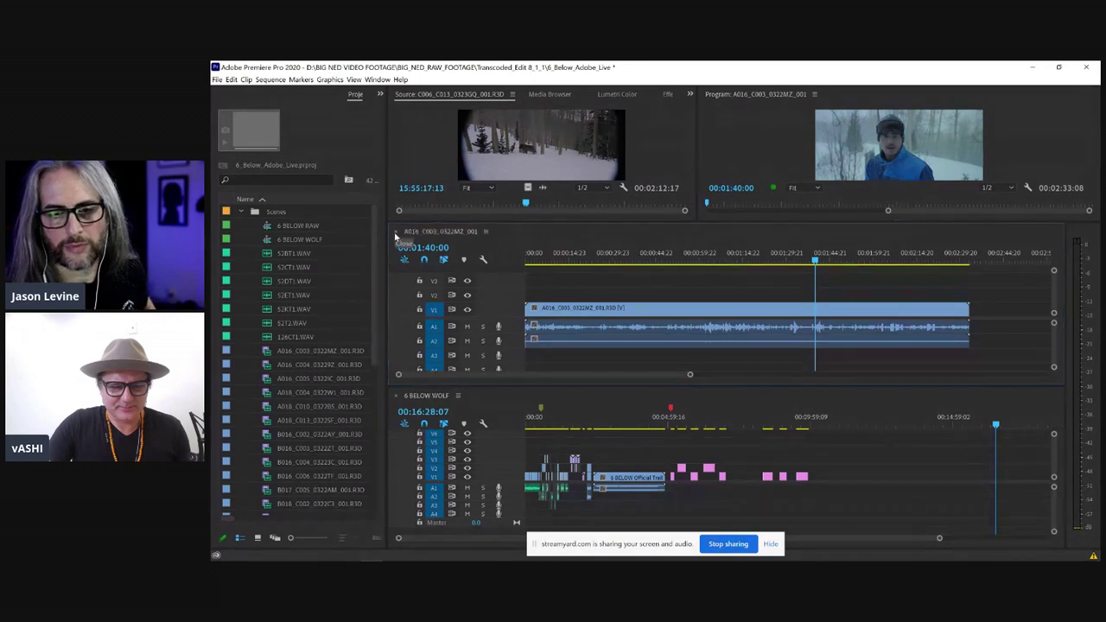
left_click(296, 230)
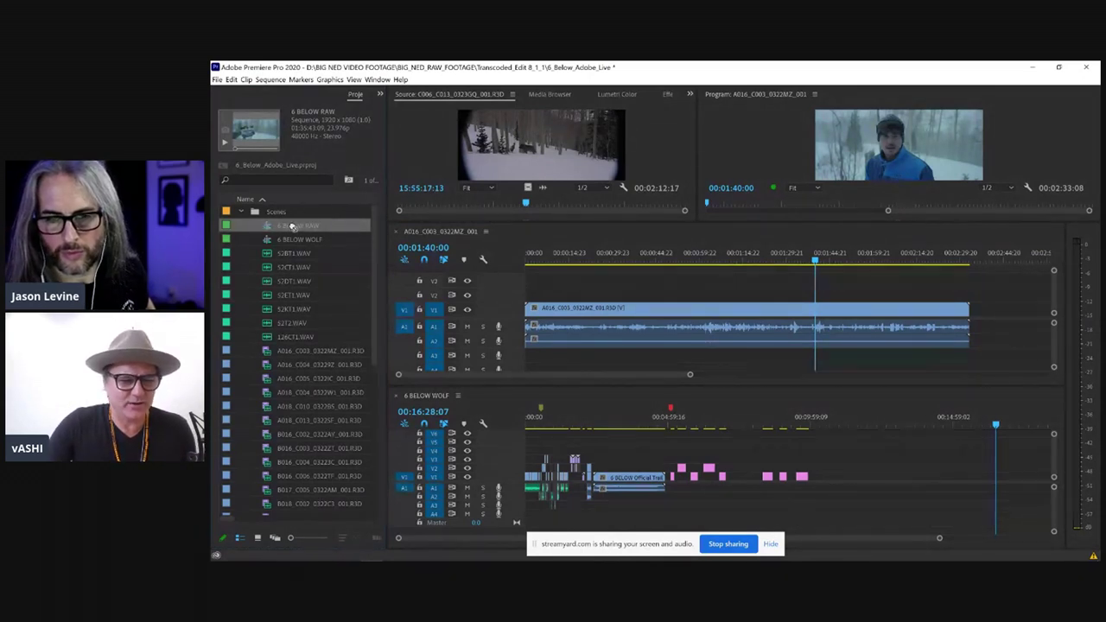
right_click(293, 228)
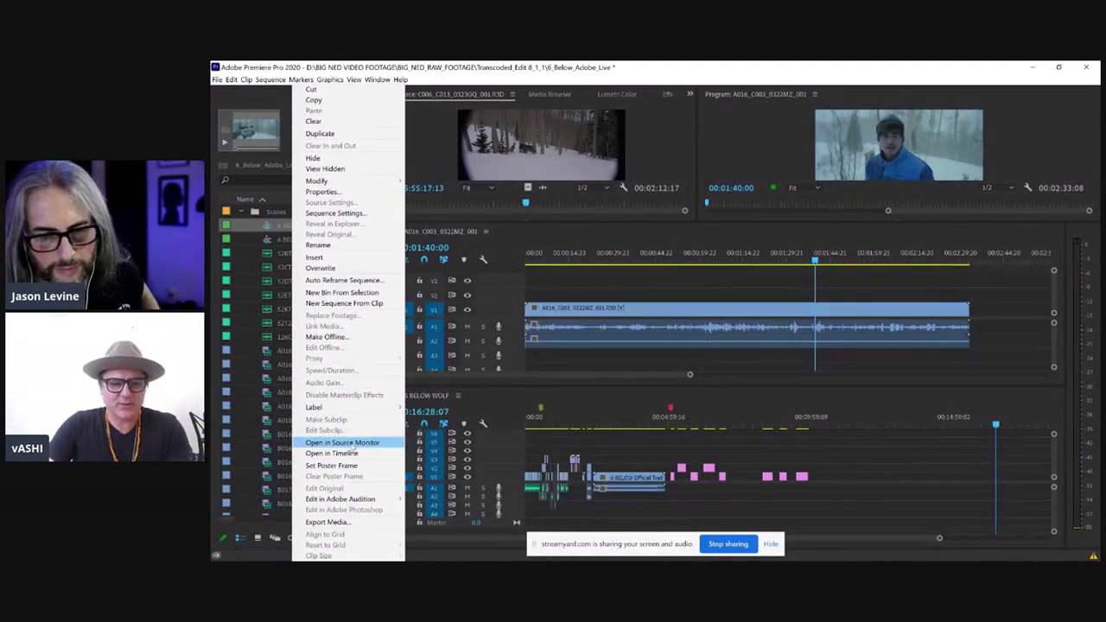
left_click(354, 443)
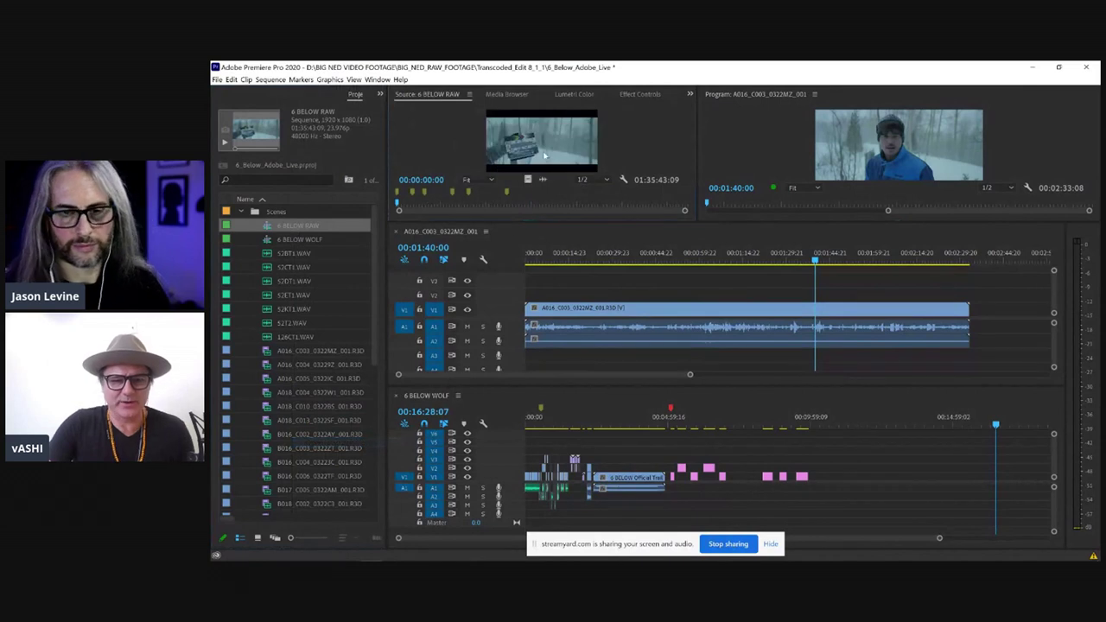
Step: Mark an In point at 00:51:06:23 and an Out point at 00:53:47:19 in the source
left_click_drag(432, 202, 549, 202)
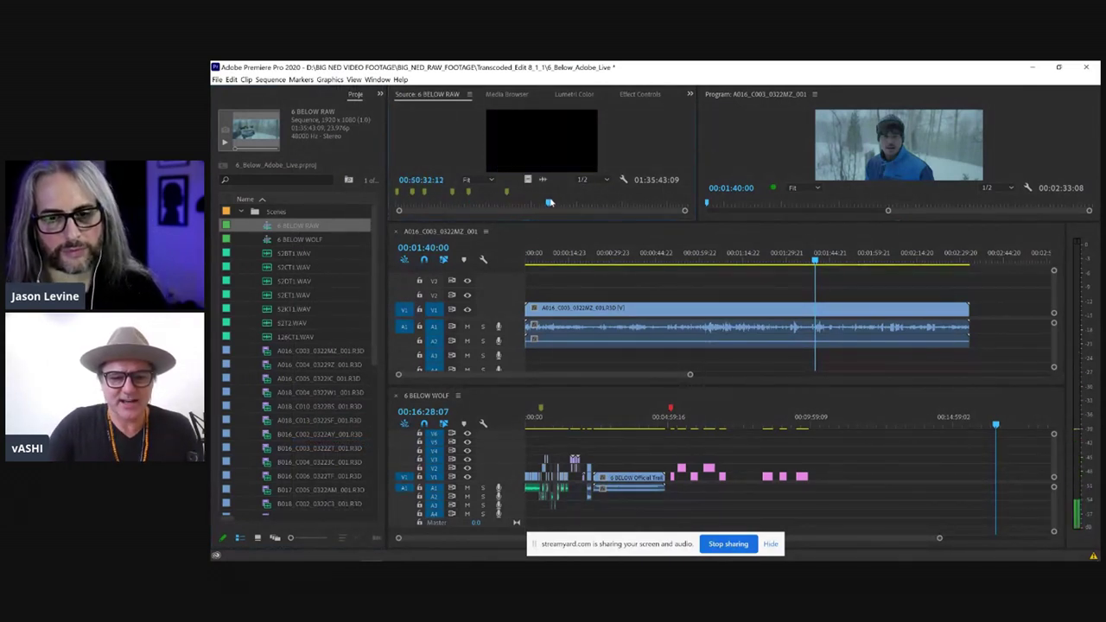
key("i")
left_click(557, 202)
key("o")
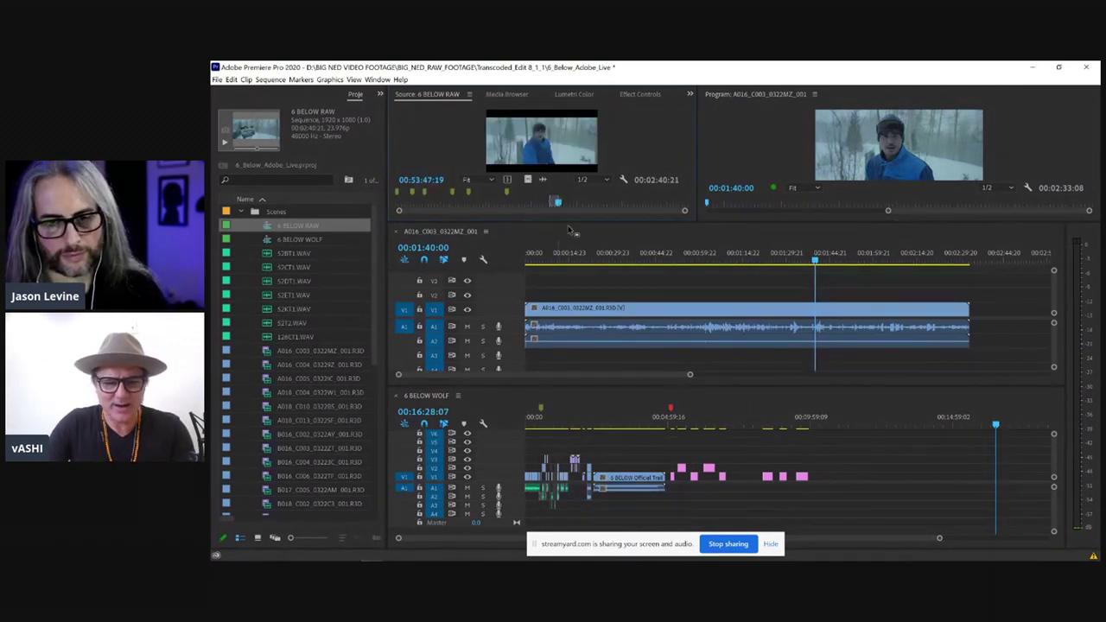
left_click(587, 202)
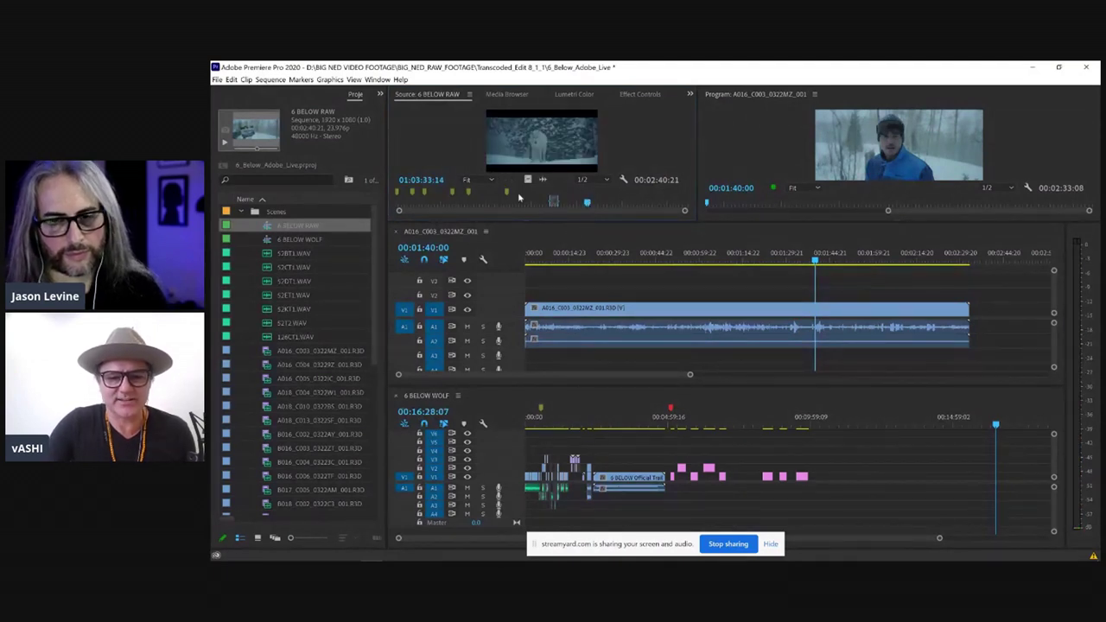
left_click(623, 179)
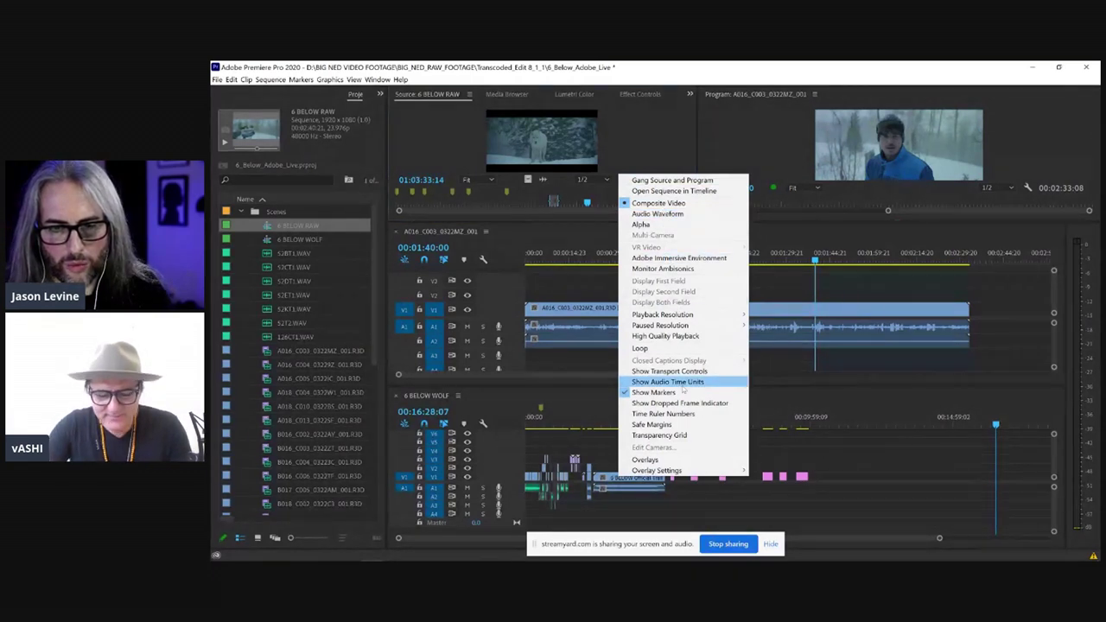
Step: Use the Source Monitor's wrench menu to open the 6 BELOW RAW source sequence in the timeline
left_click(630, 148)
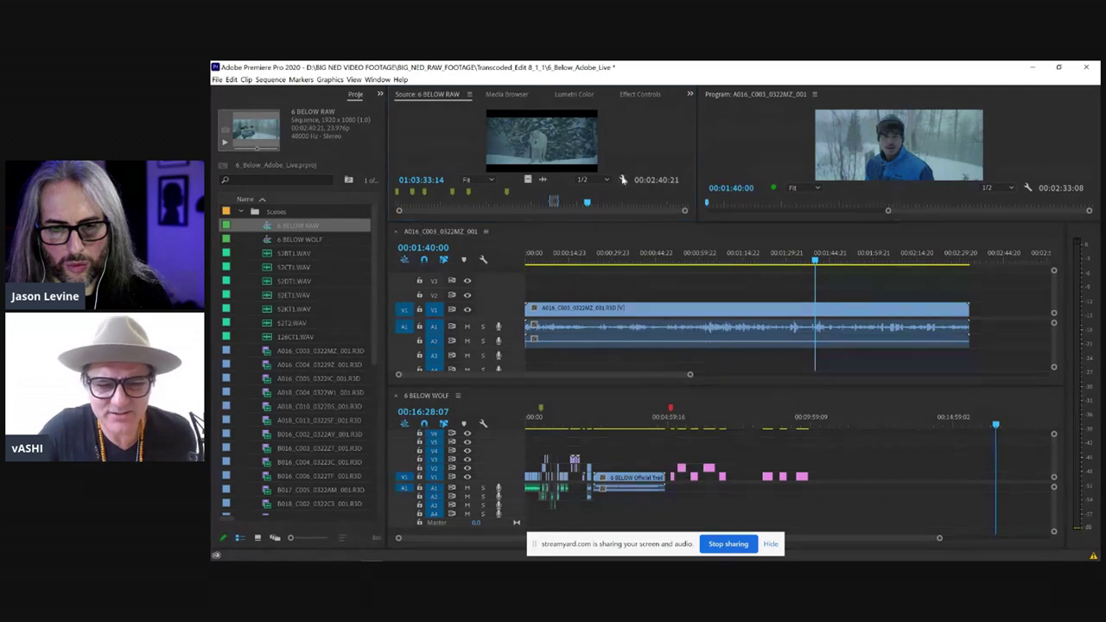
left_click(622, 180)
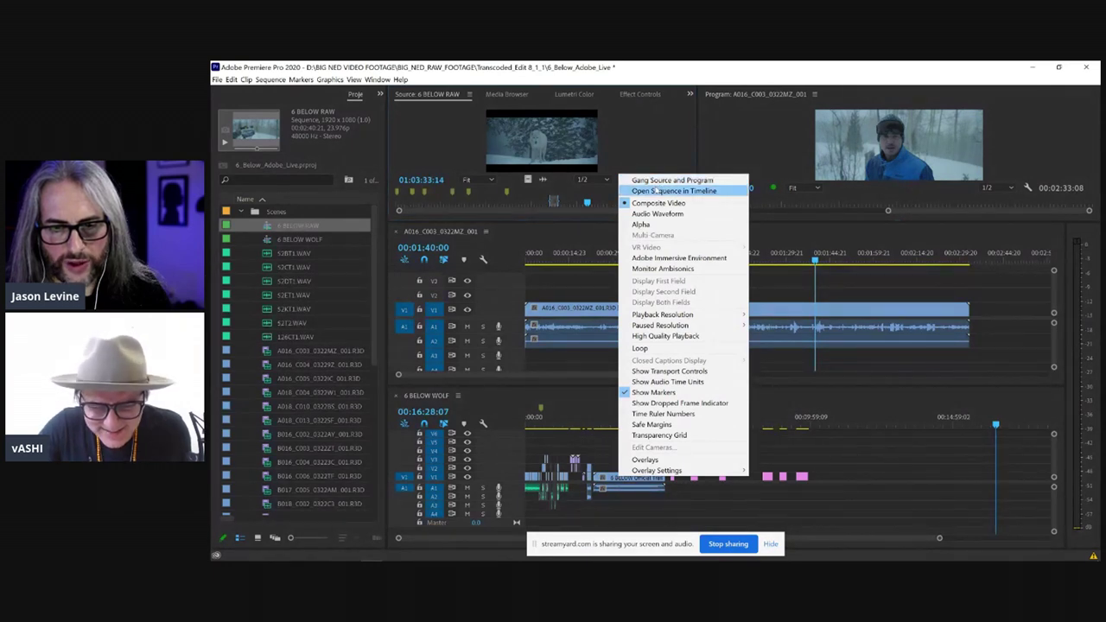
left_click(635, 159)
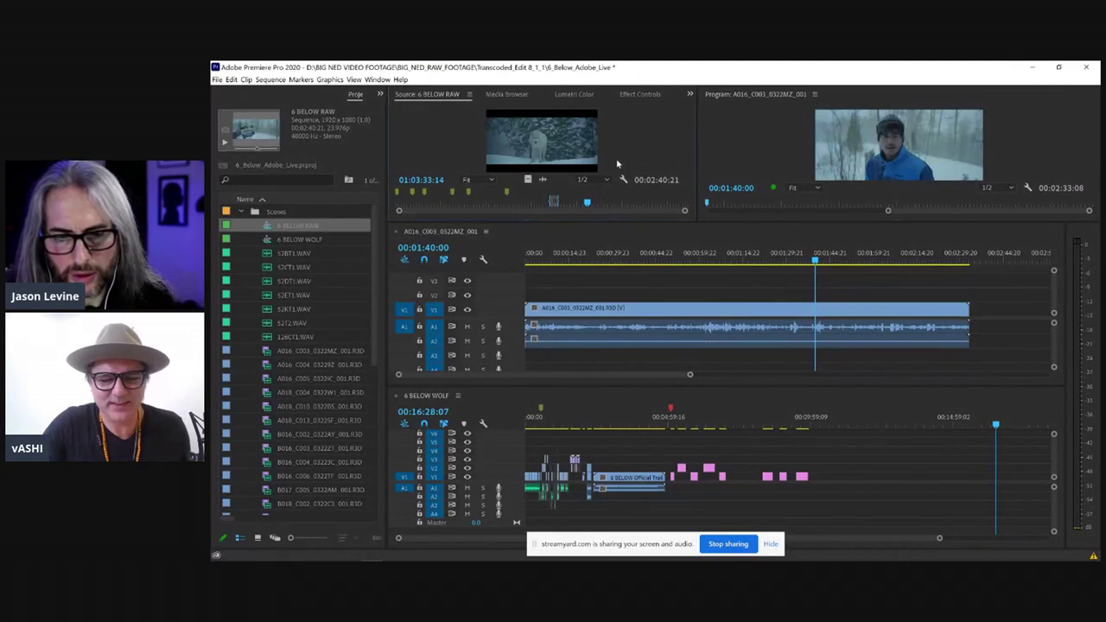
left_click(469, 95)
left_click(460, 131)
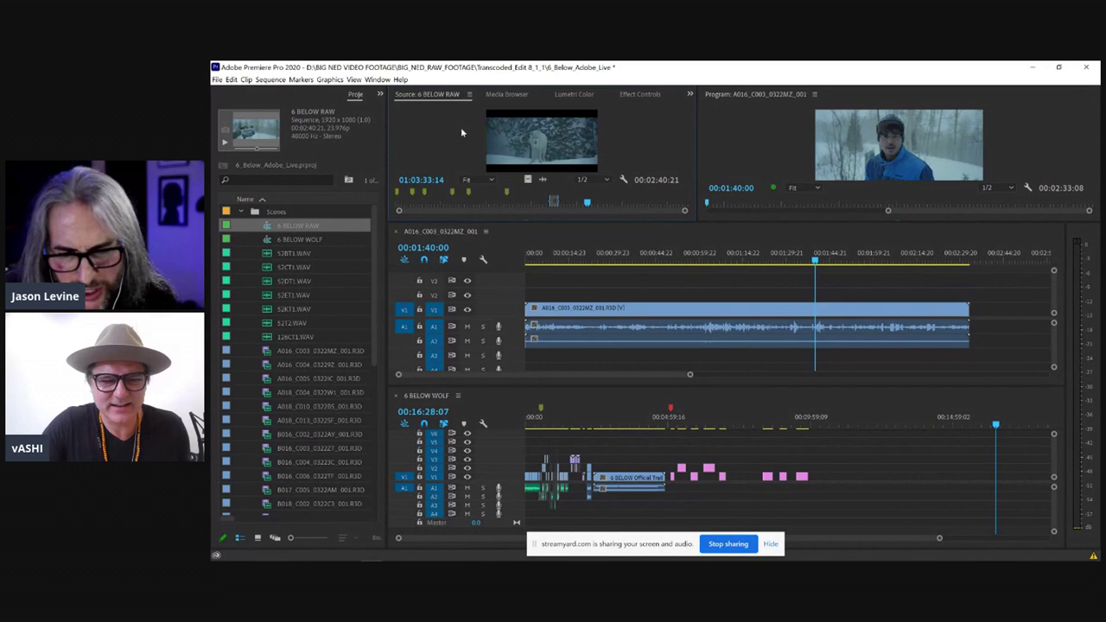
left_click(625, 179)
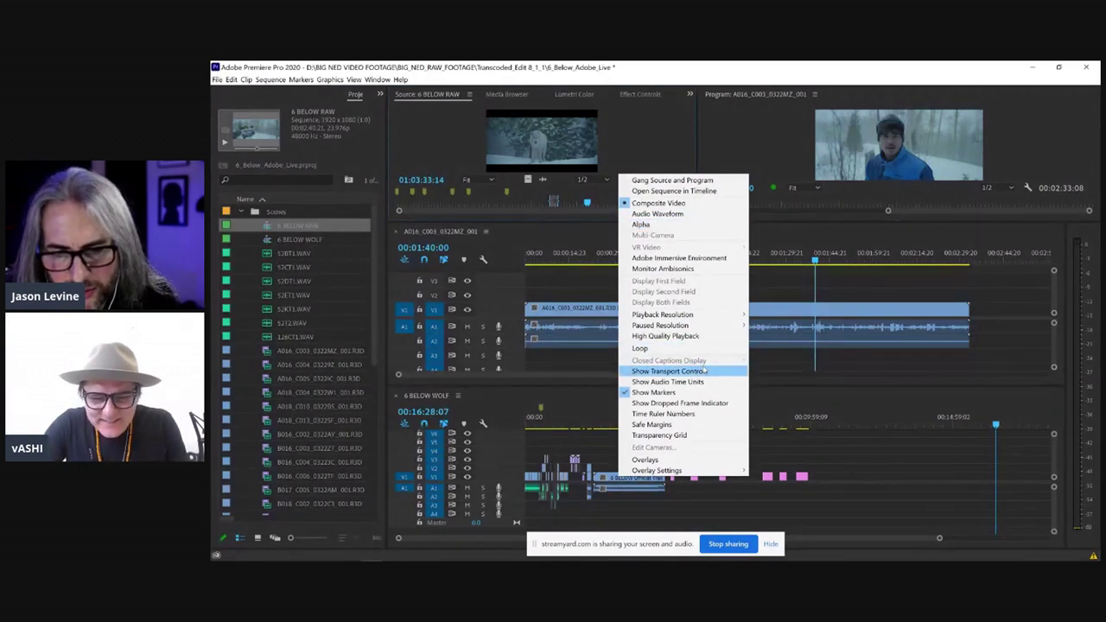
left_click(696, 192)
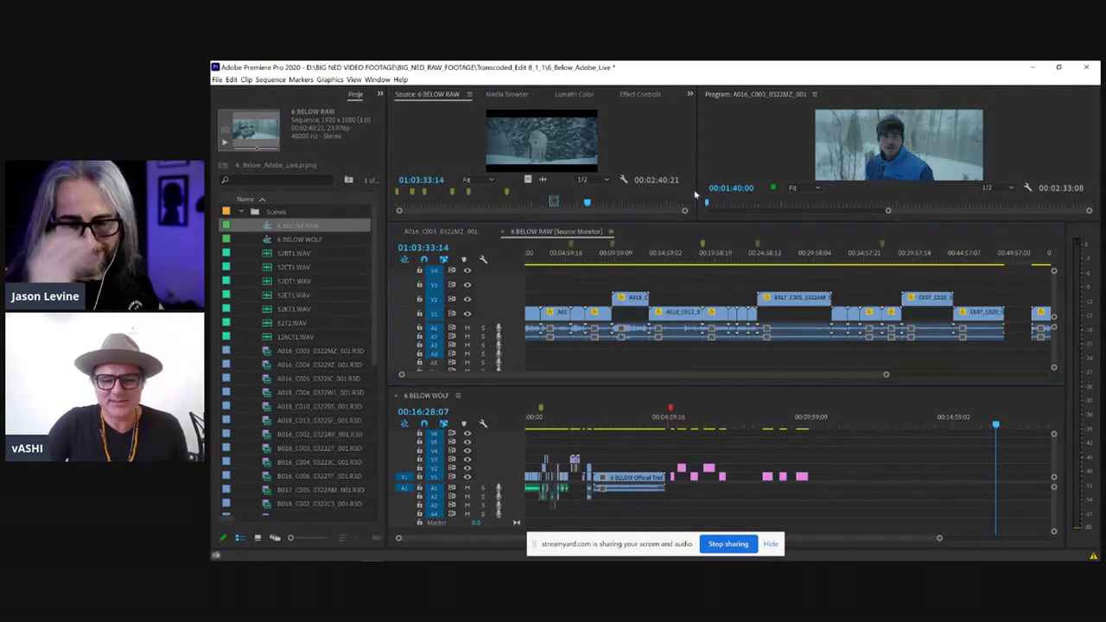
Step: Scrub the RAW source sequence, save the project, and park the WOLF playhead at 00:03:37:19
left_click(684, 257)
left_click_drag(684, 258, 657, 244)
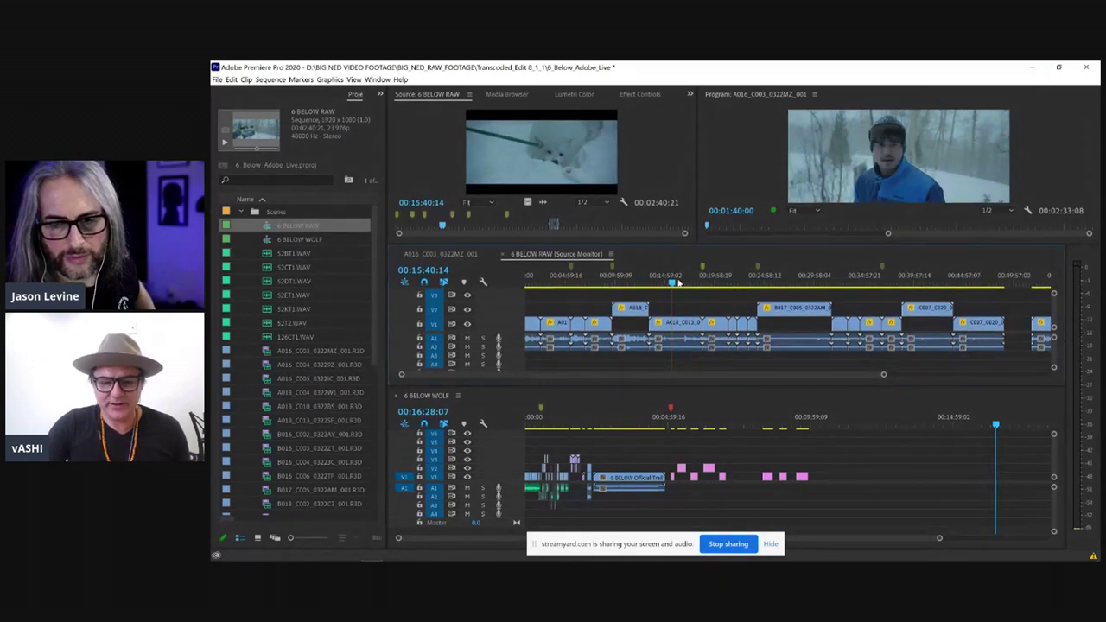
left_click_drag(673, 285, 748, 283)
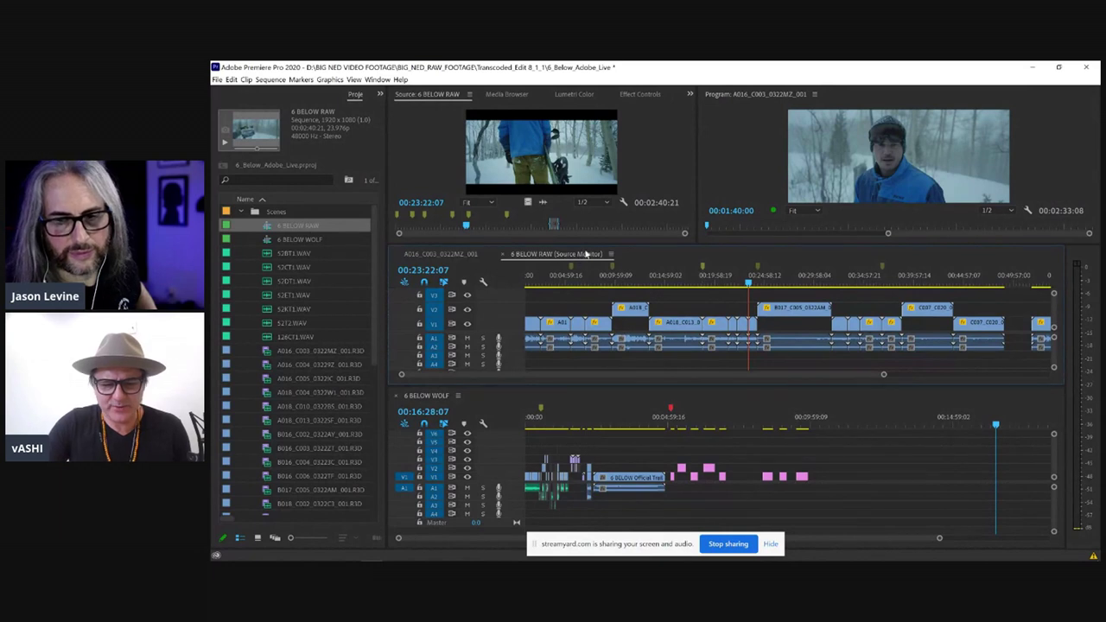
key("ctrl+s")
left_click_drag(730, 282, 700, 292)
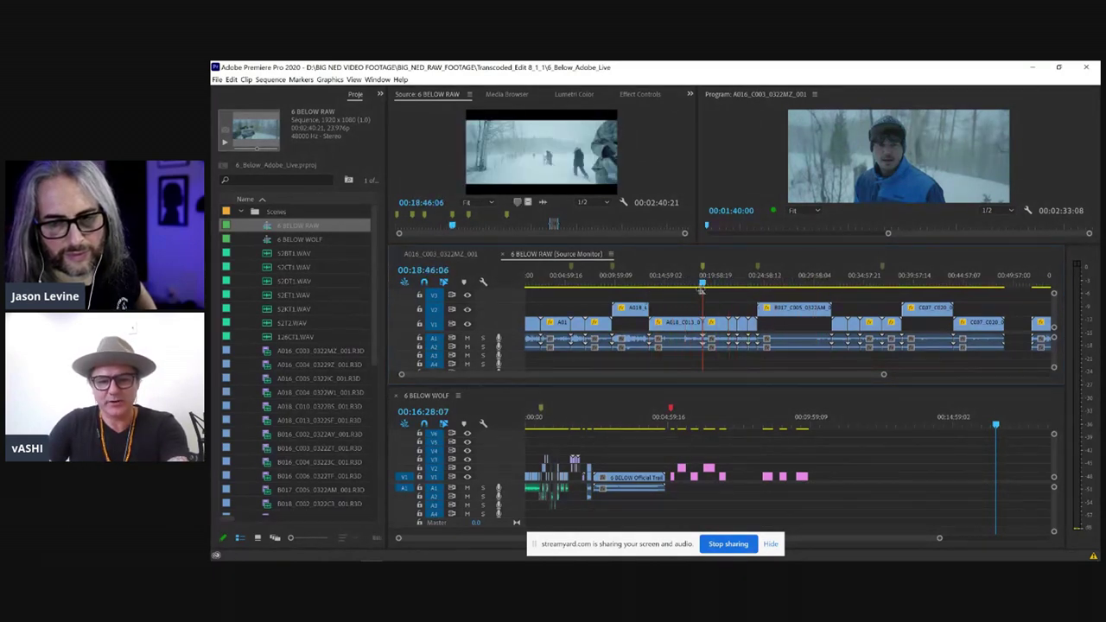
left_click_drag(559, 423, 631, 412)
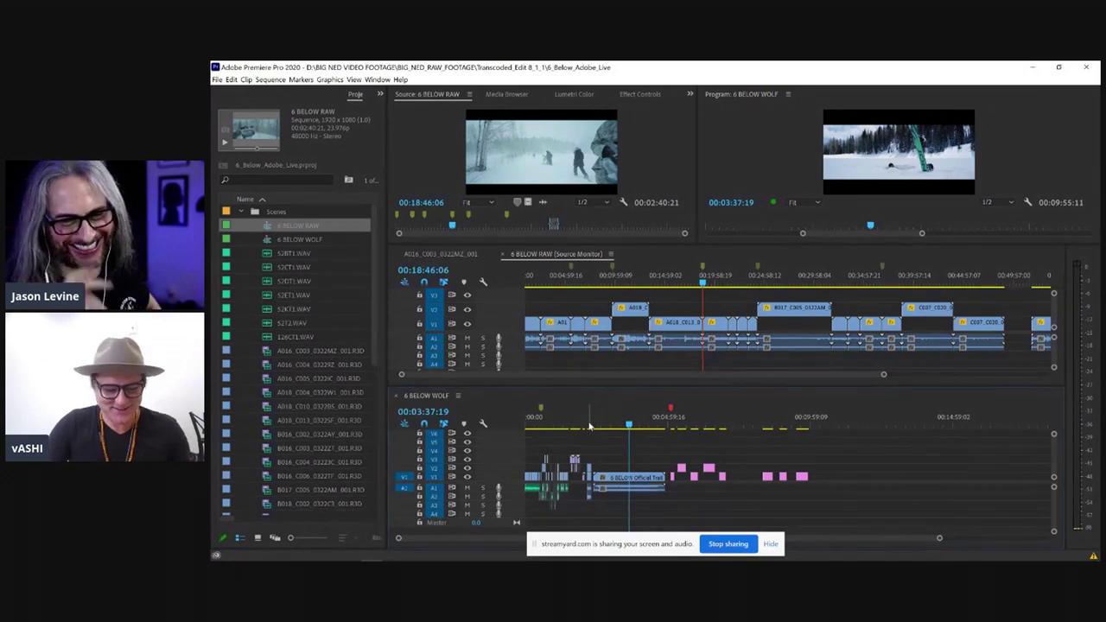
Step: Cue the RAW source to the white wolf at 00:18:03:15 and WOLF to 00:03:07:11
key("equal")
key("equal")
key("equal")
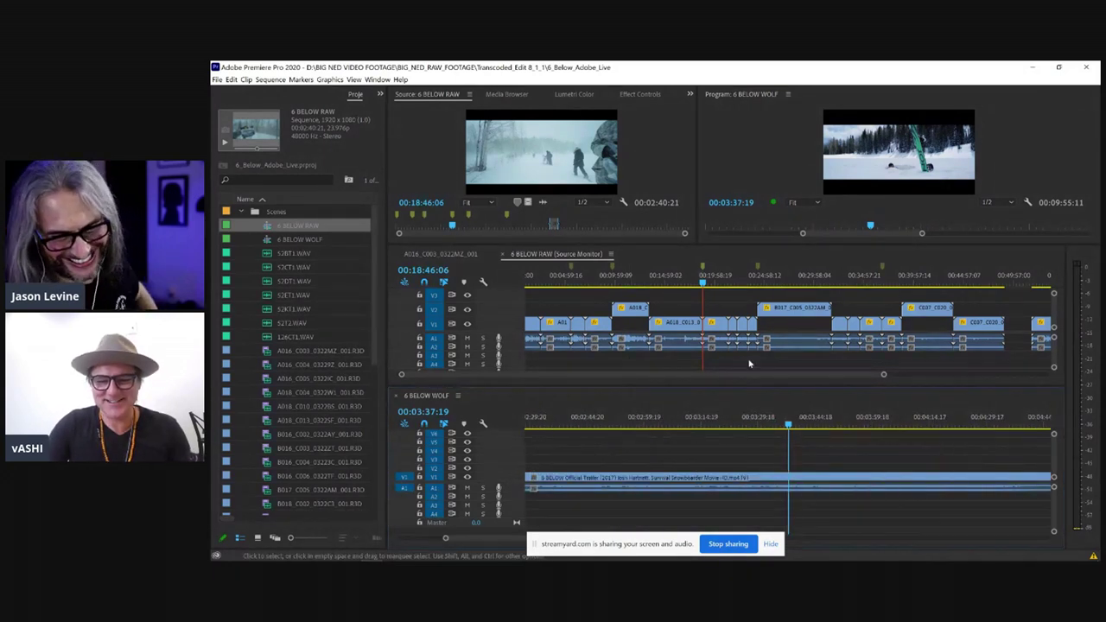
left_click_drag(731, 283, 695, 283)
left_click_drag(678, 417, 674, 424)
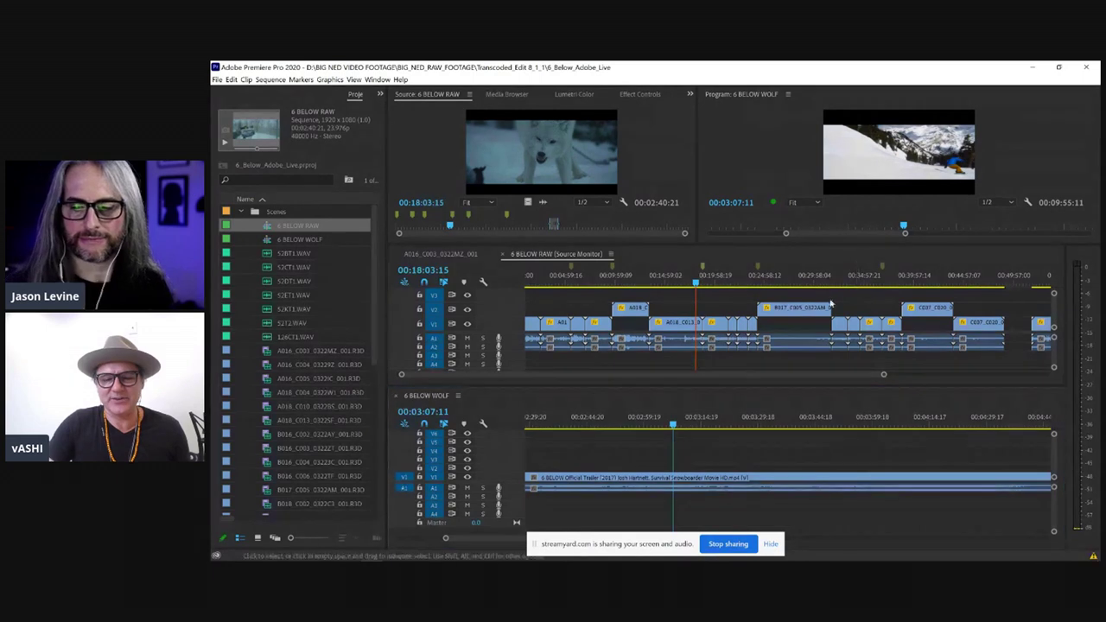
left_click(623, 201)
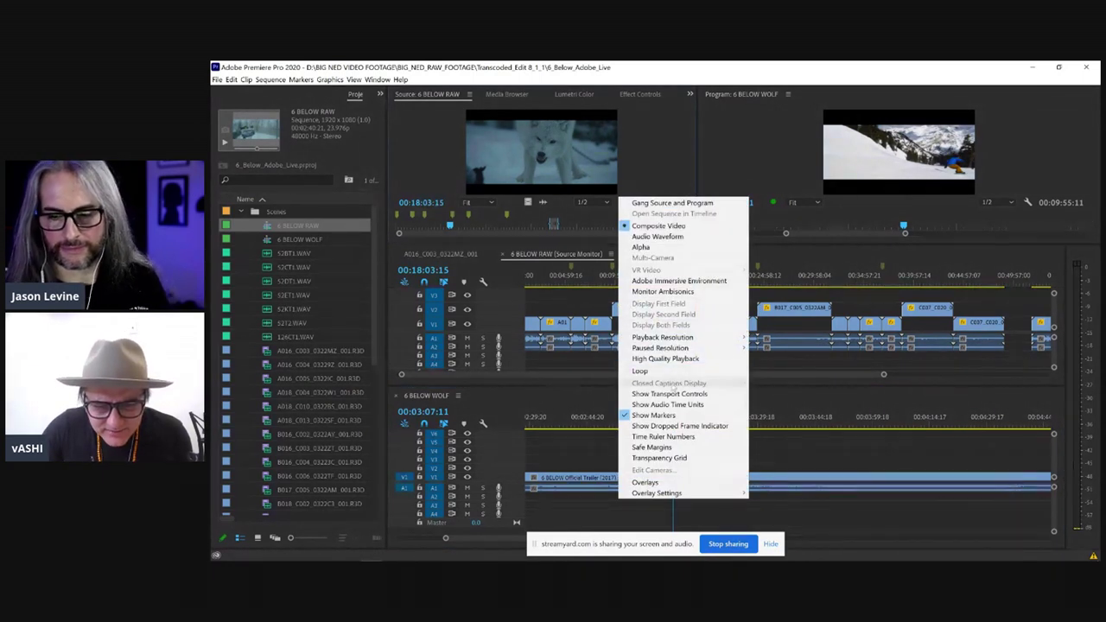
Step: Show transport controls and mark a 3-second source range ending at 00:19:54:18
left_click(669, 393)
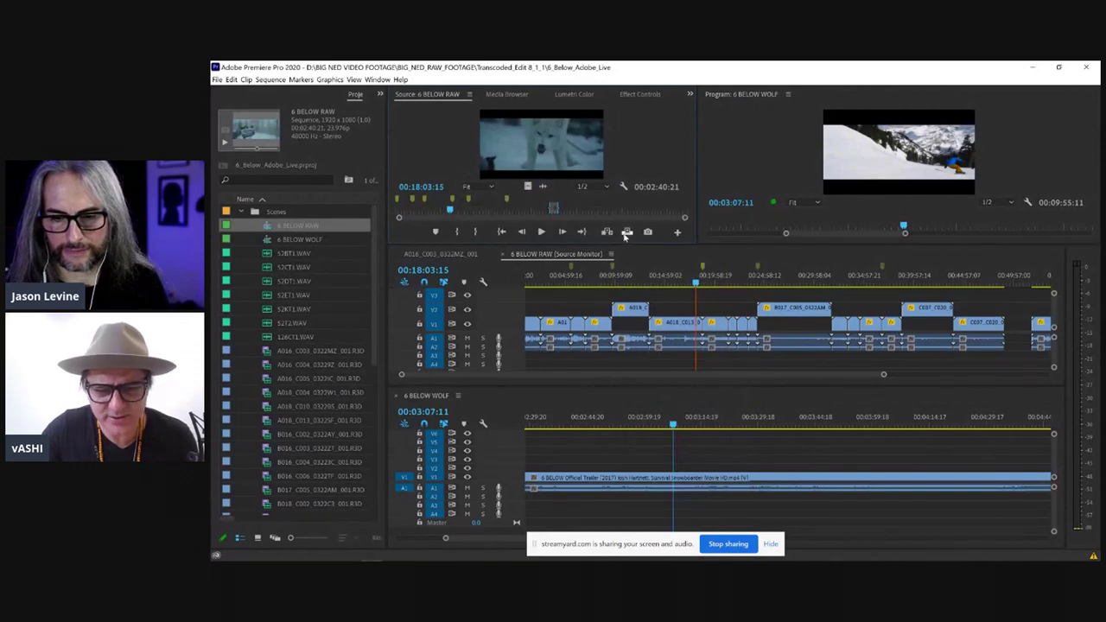
left_click(702, 282)
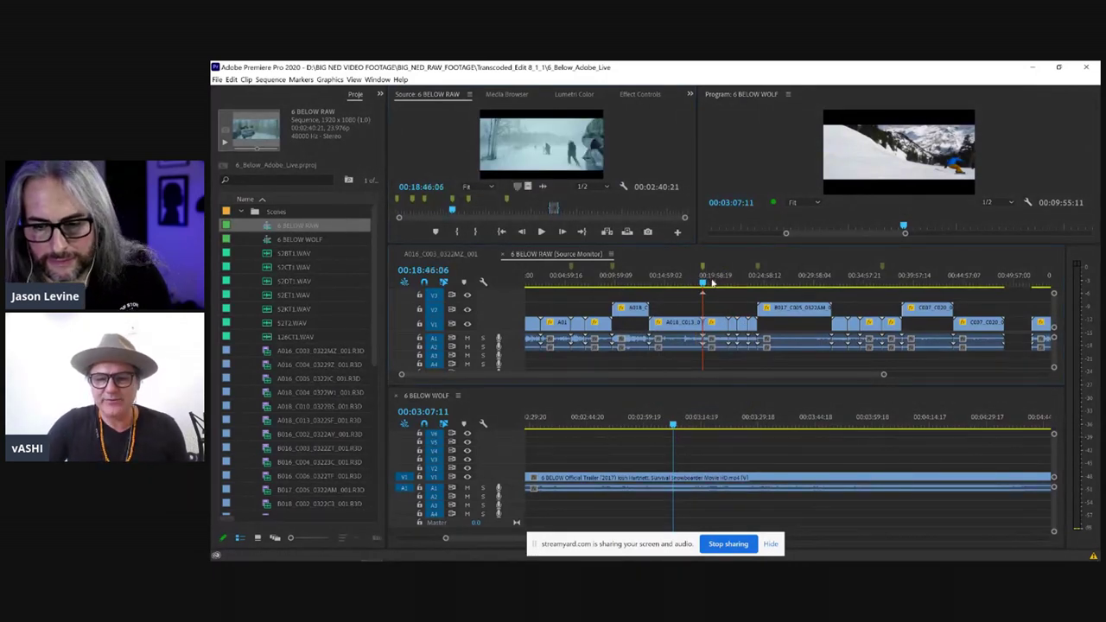
left_click(713, 282)
key("i")
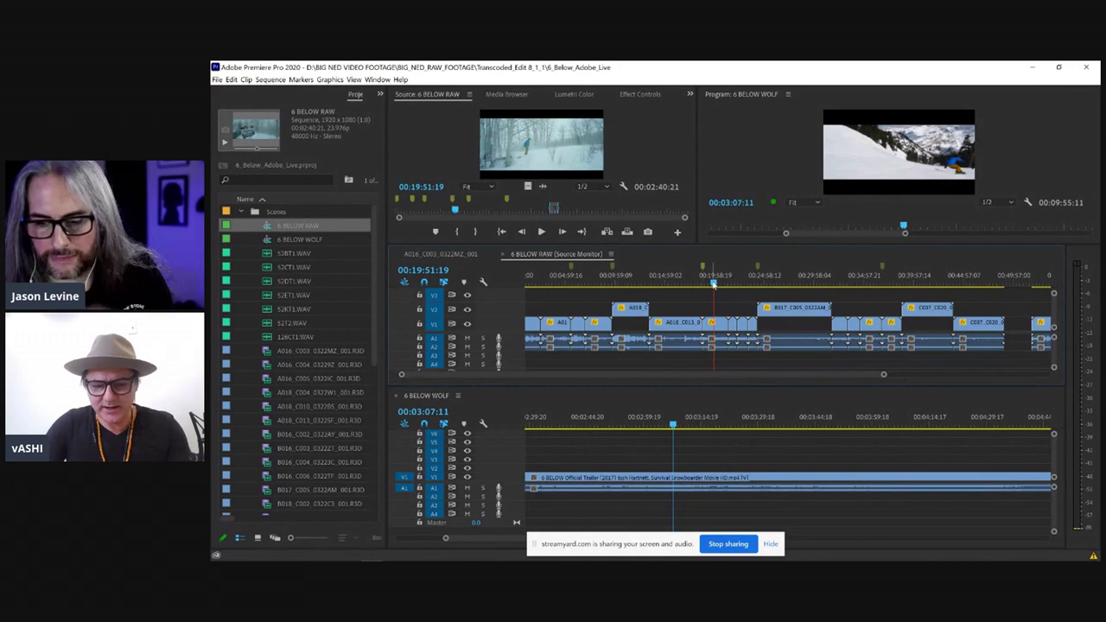
key("equal")
key("equal")
key("equal")
key("space")
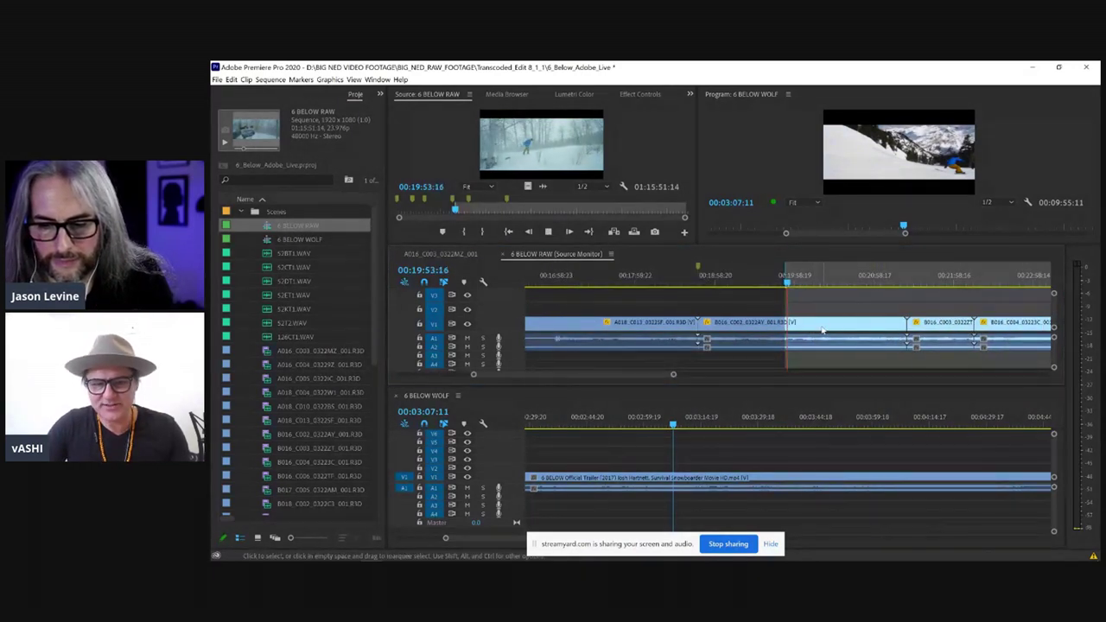
key("space")
key("o")
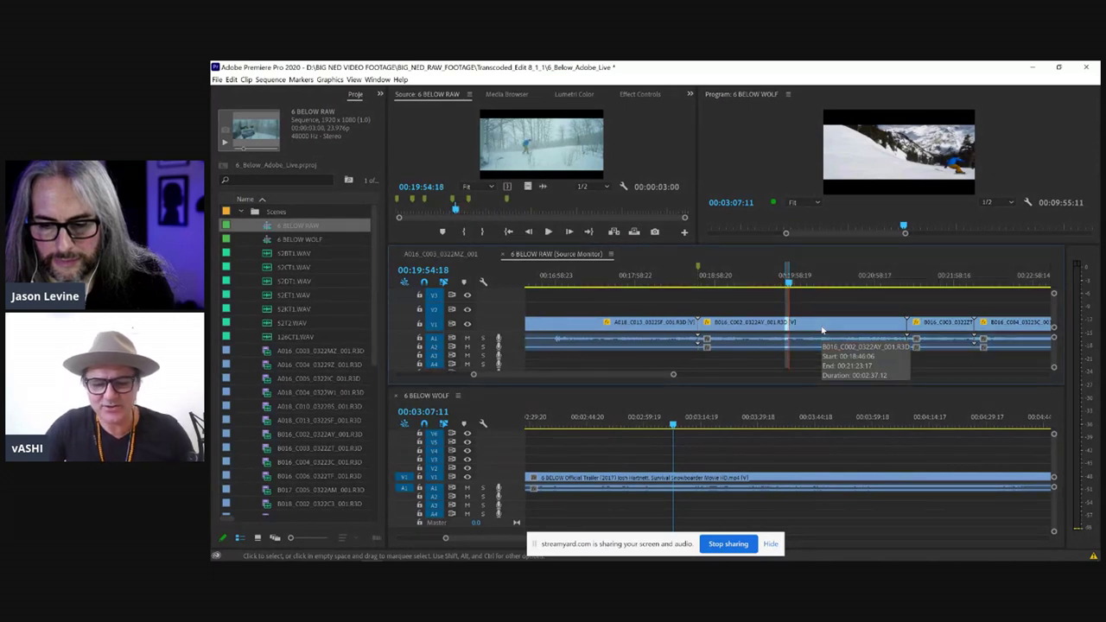
Step: Overwrite the 3-second shot into 6 BELOW WOLF, then delete it to leave a gap
left_click(634, 232)
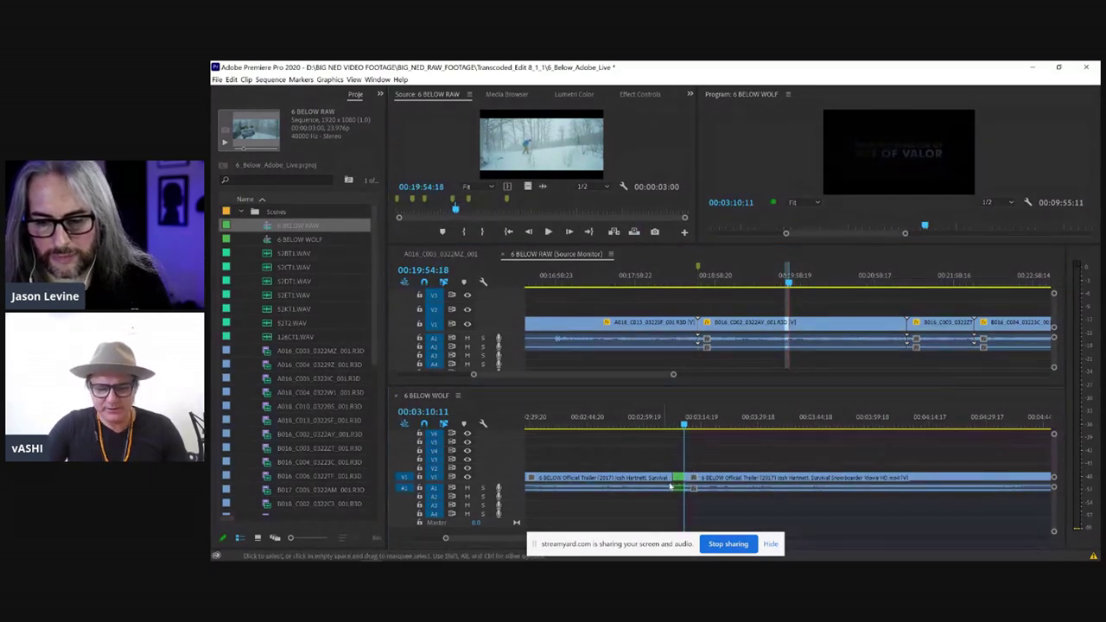
key("equal")
key("equal")
key("equal")
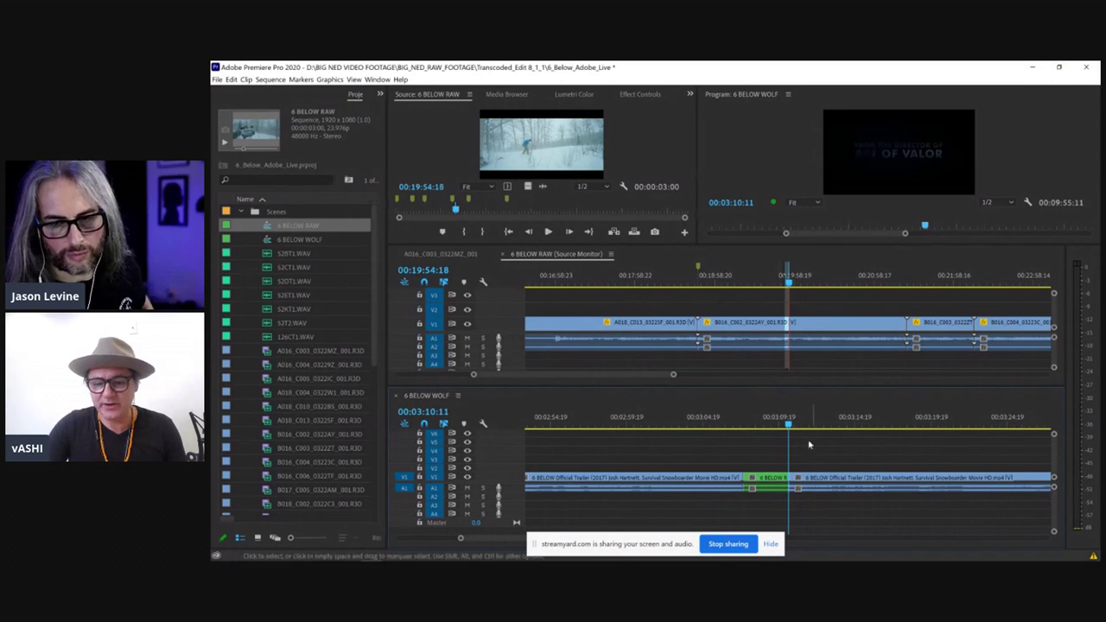
key("j")
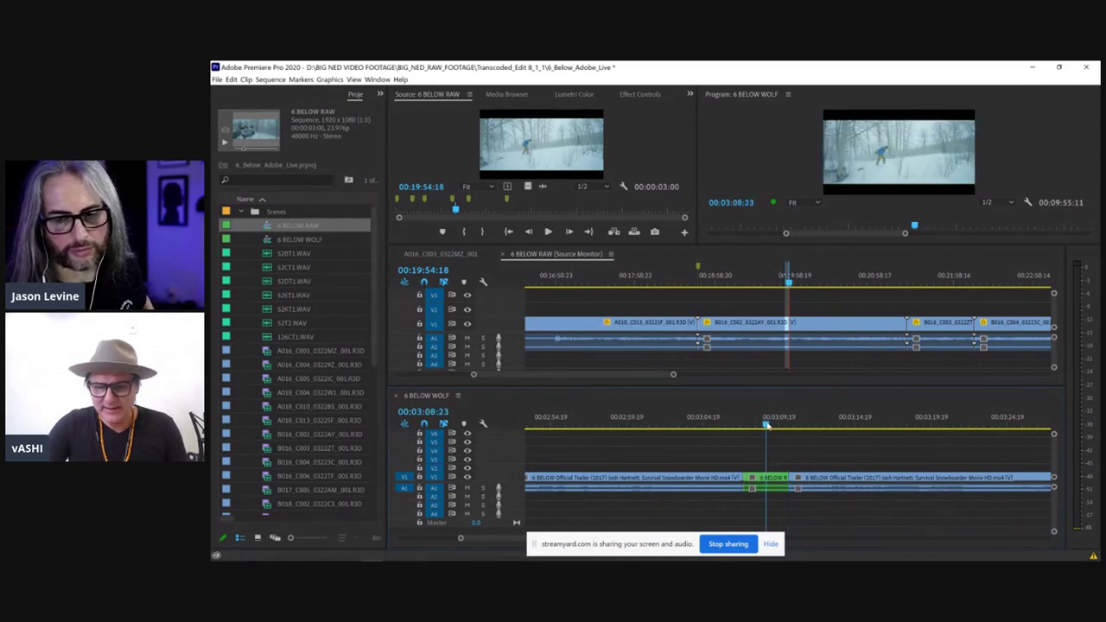
left_click(775, 476)
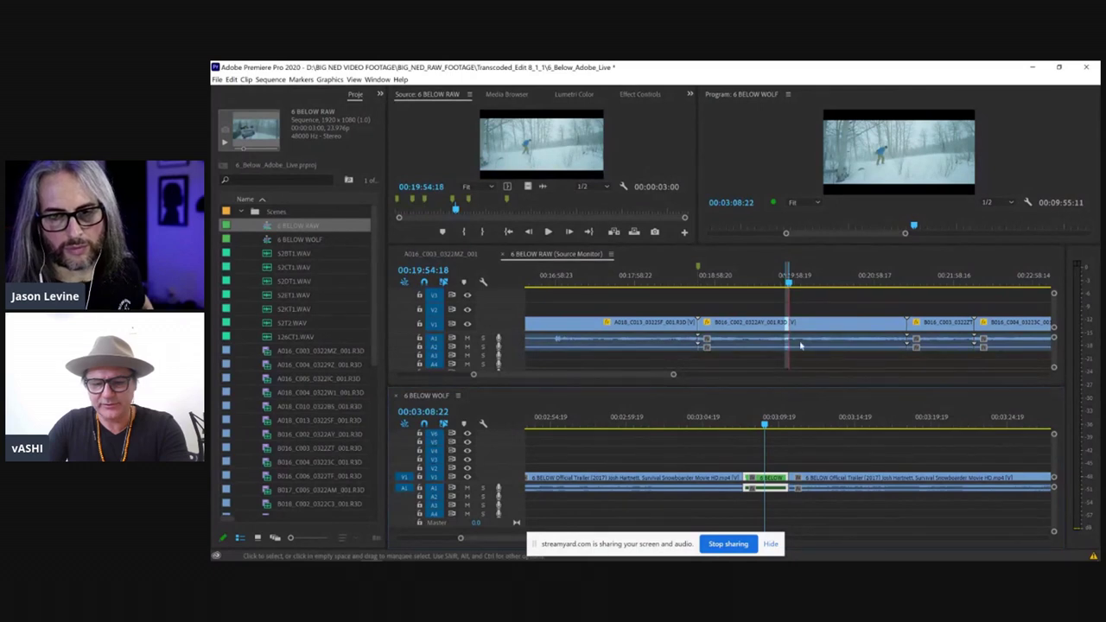
key("Delete")
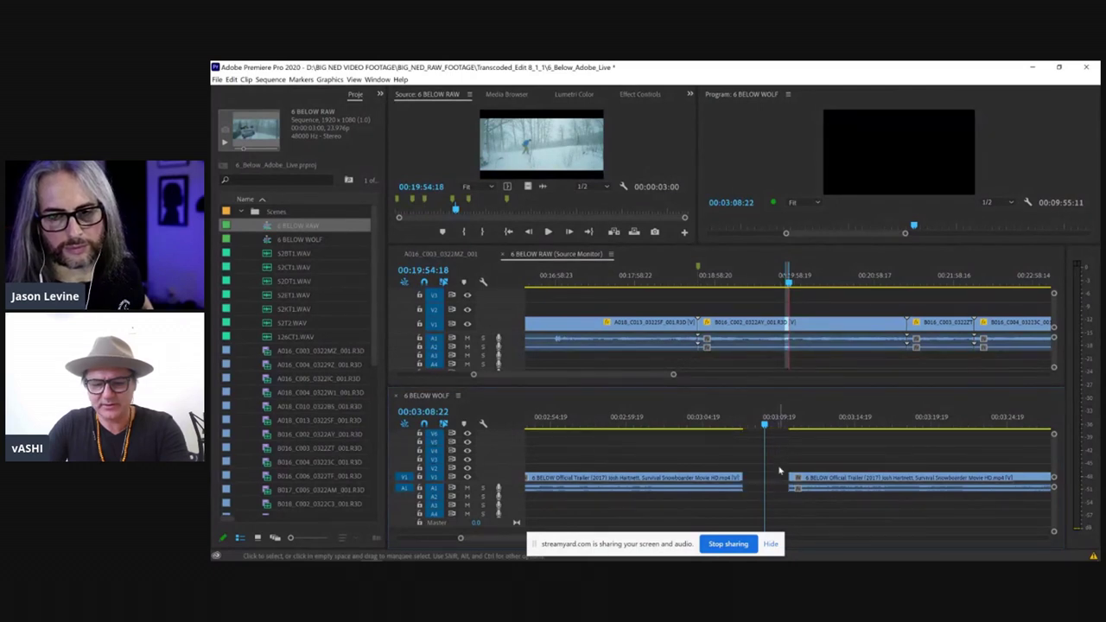
Step: Patch all source tracks and overwrite the B016_C002 shot into the gap again
left_click(404, 283)
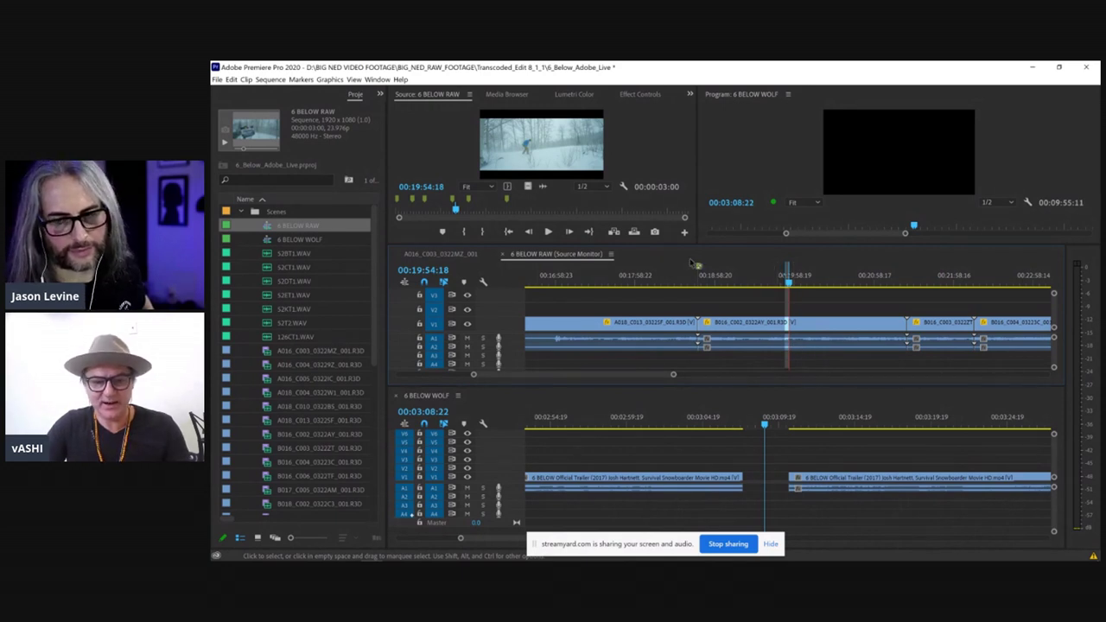
left_click(633, 232)
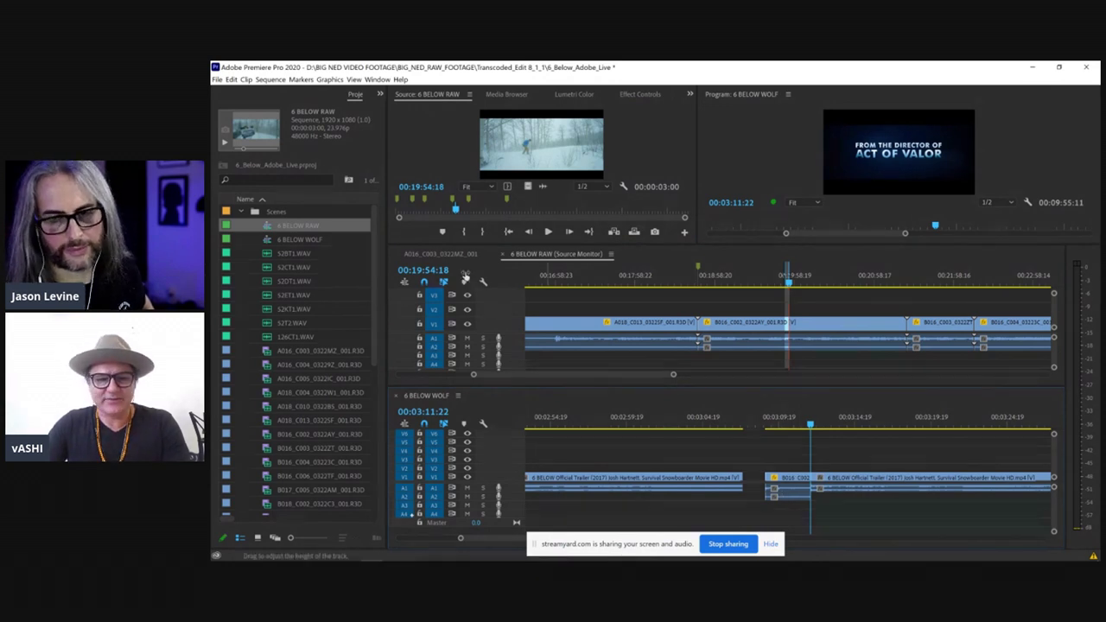
left_click(403, 284)
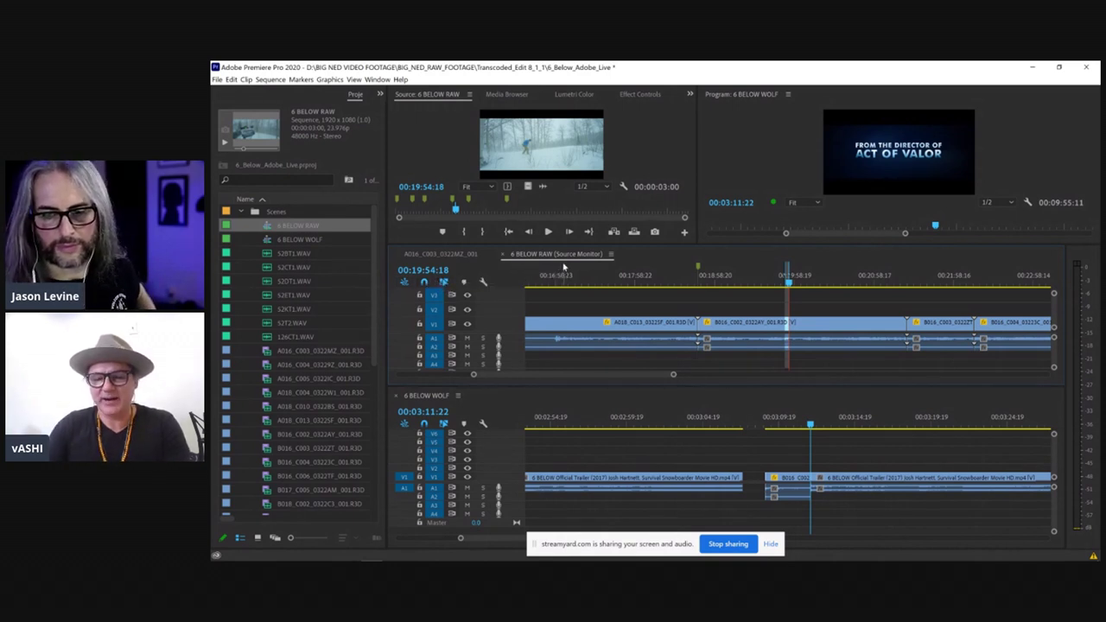
left_click(404, 283)
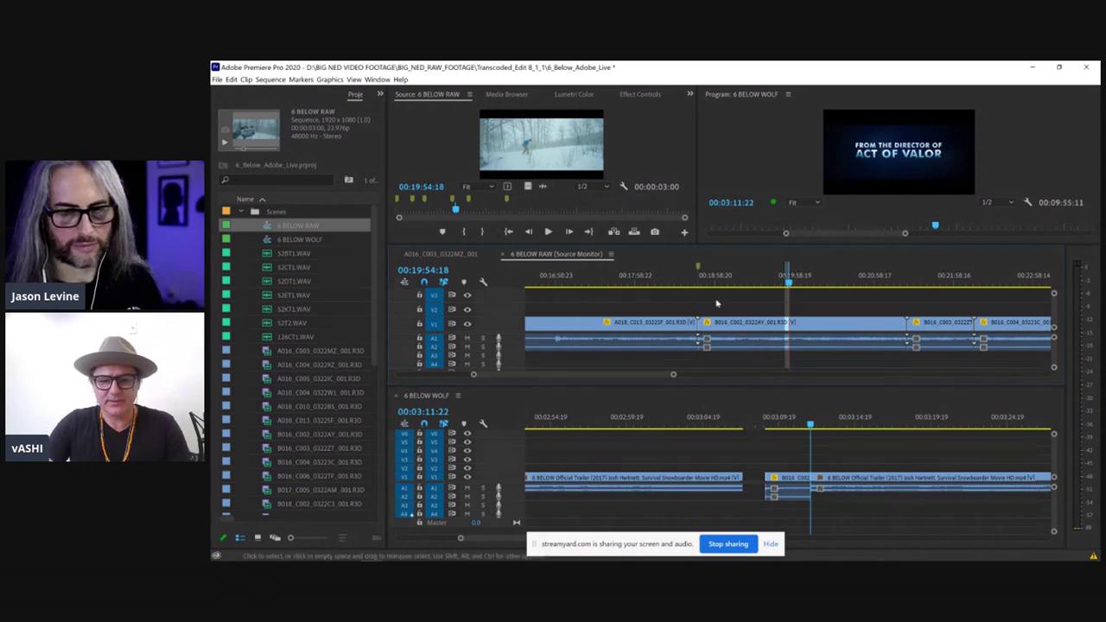
left_click(775, 420)
scroll(772, 308, "up", 3)
scroll(771, 308, "up", 2)
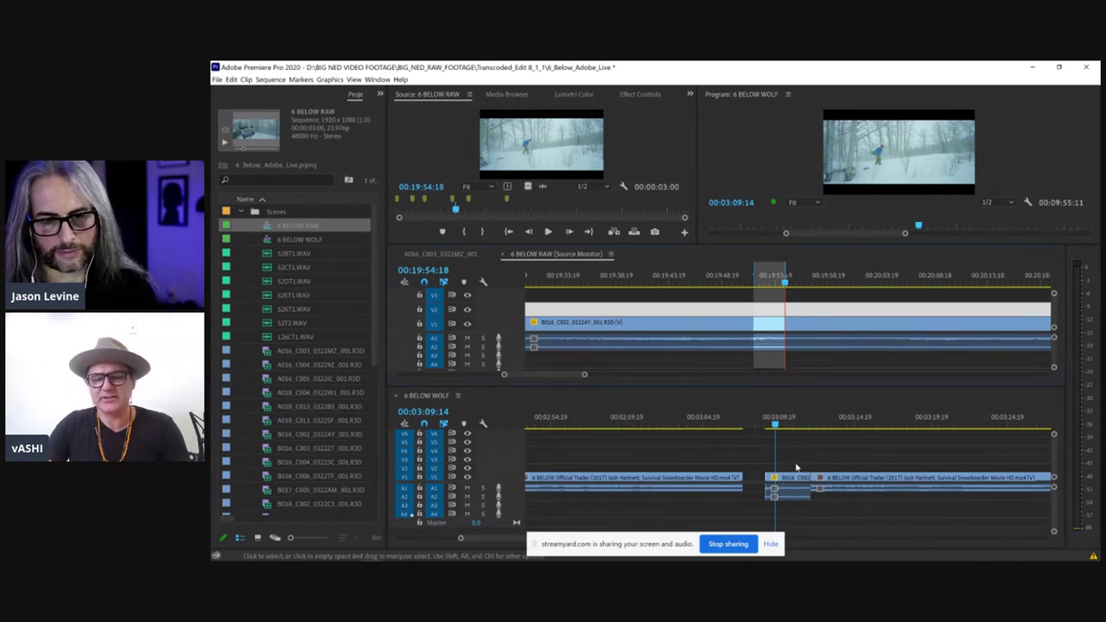
Step: Mark 00:19:33:15 to 00:19:35:18 in the RAW source and overwrite it into WOLF at 3:09:14
left_click(687, 281)
left_click_drag(677, 282, 582, 280)
key("i")
key("o")
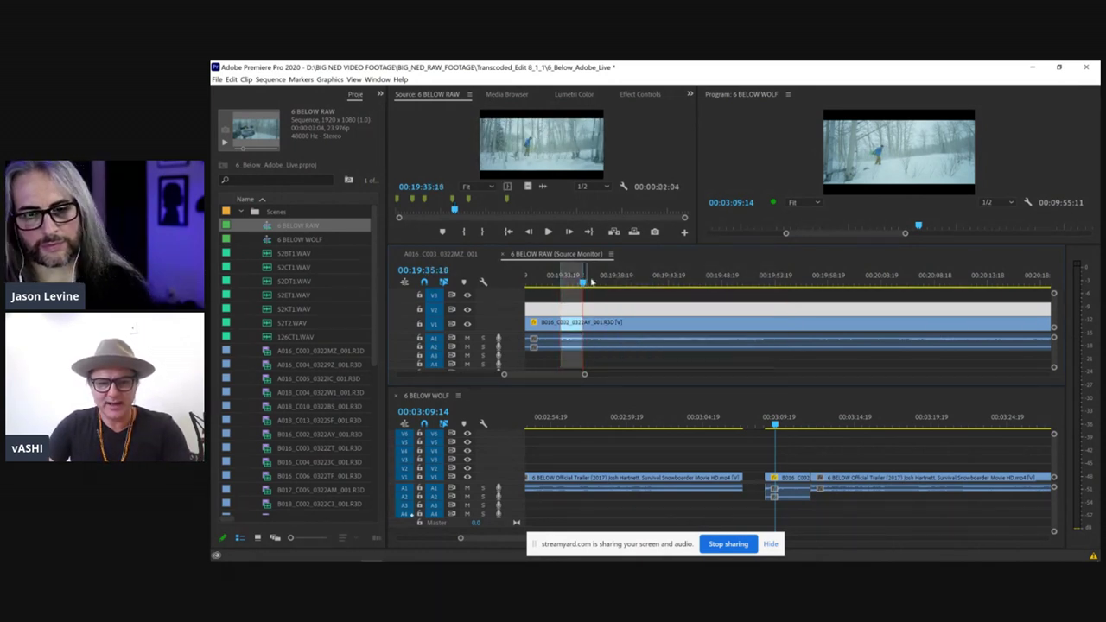
left_click(633, 232)
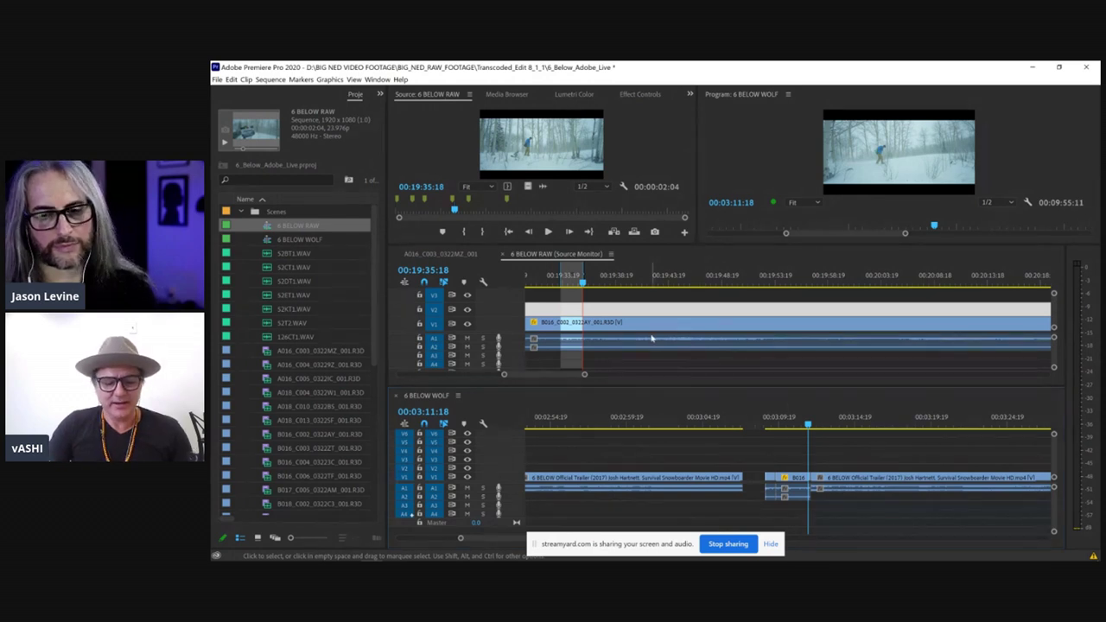
key("minus")
key("minus")
left_click(684, 304)
key("minus")
key("minus")
key("minus")
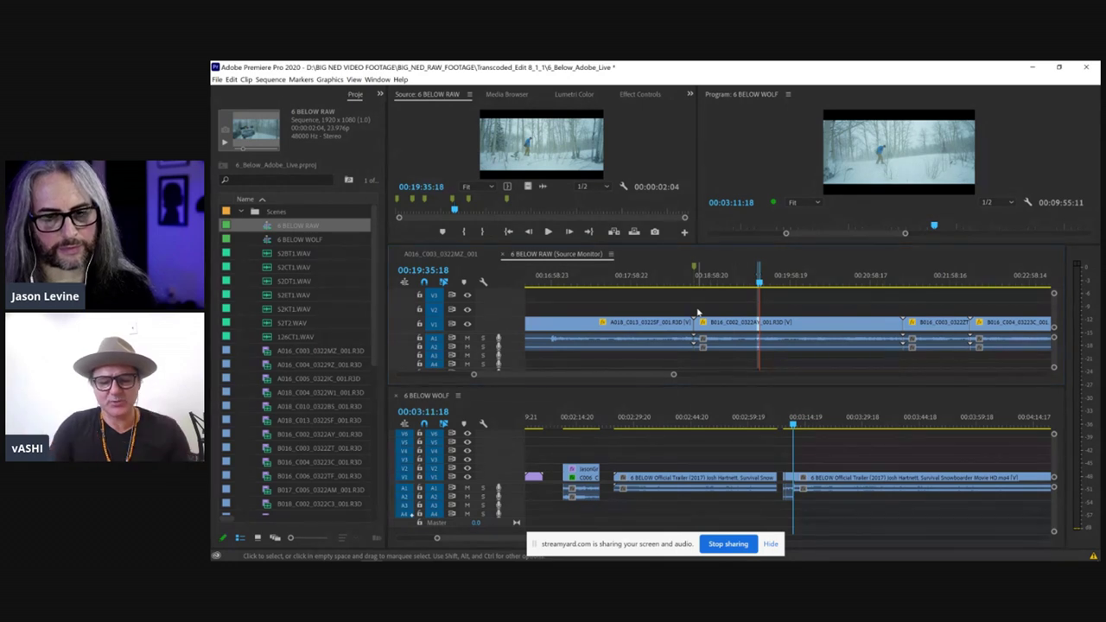
Step: Zoom the RAW source timeline out to its full length and scrub through the footage
key("minus")
key("minus")
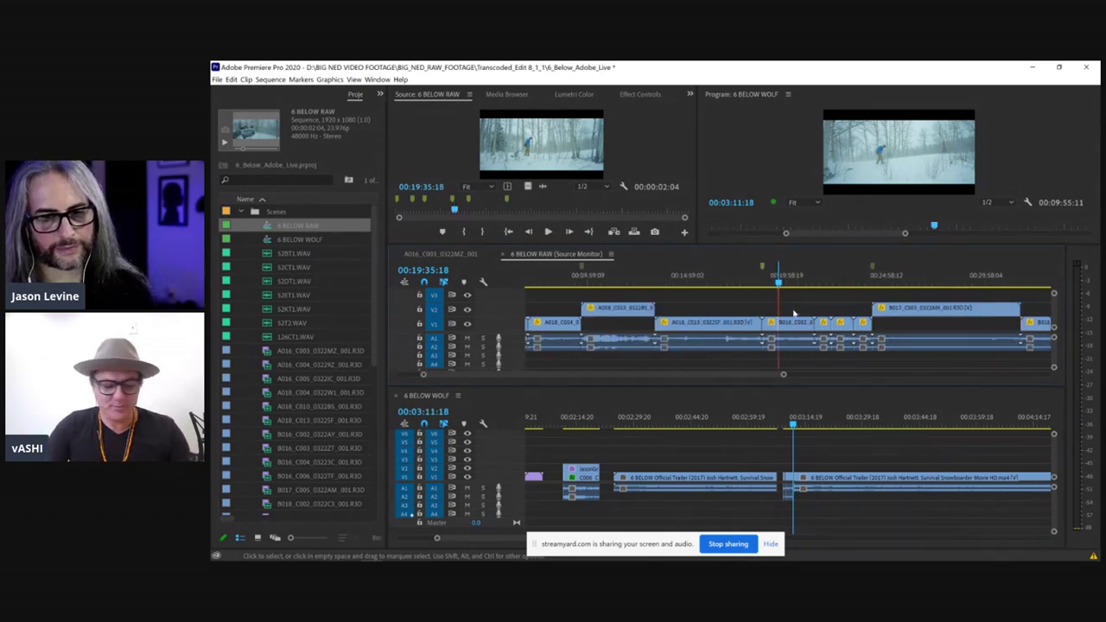
key("minus")
left_click_drag(767, 277, 936, 266)
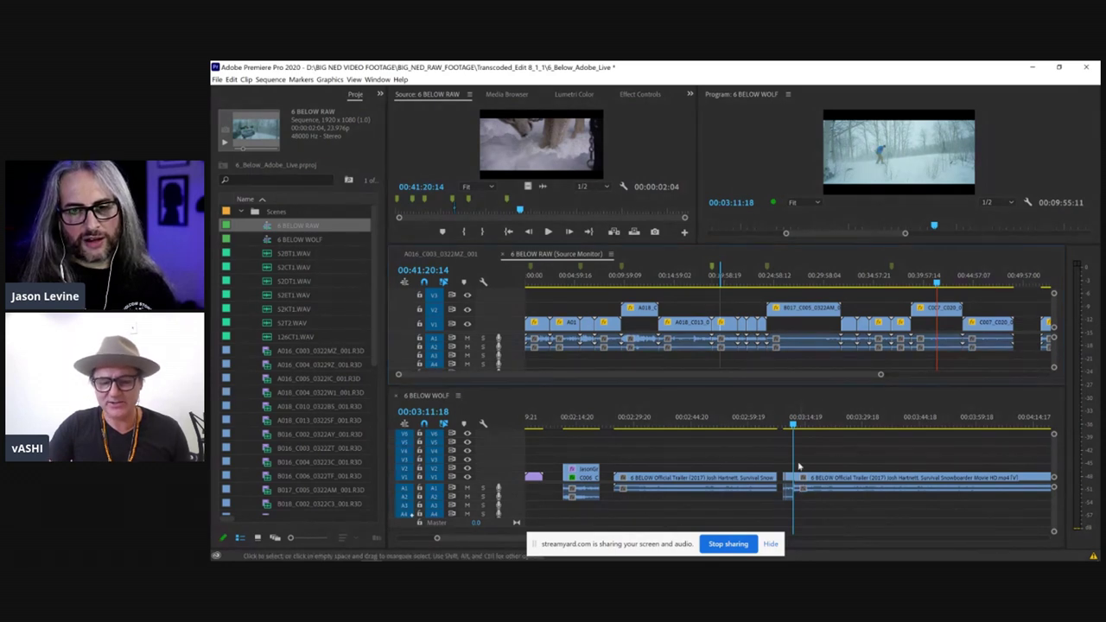
left_click(793, 281)
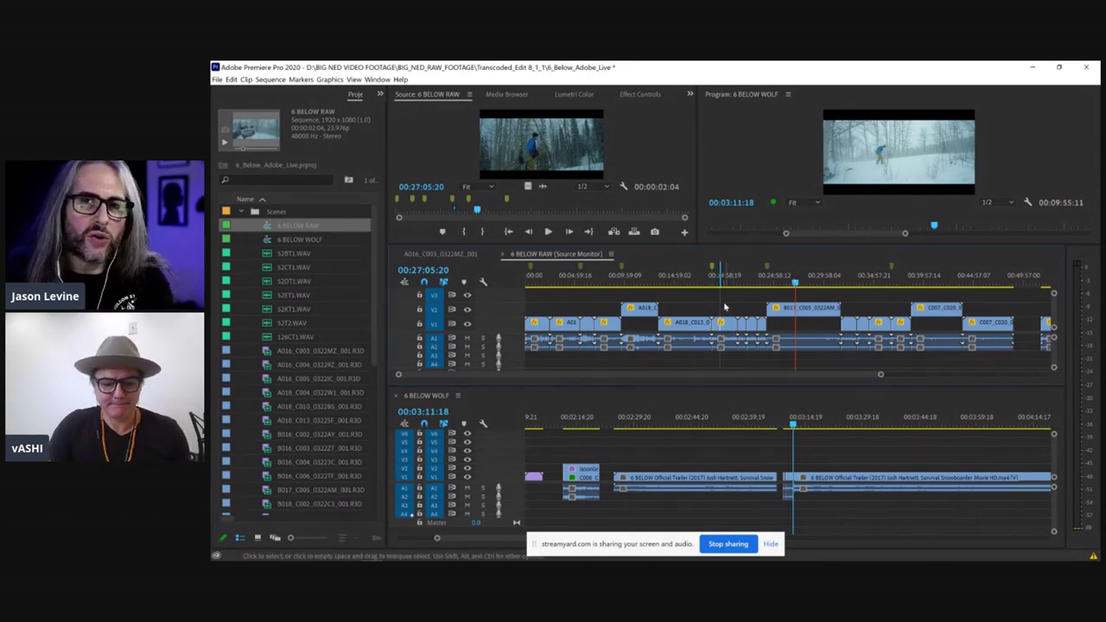
key("minus")
key("minus")
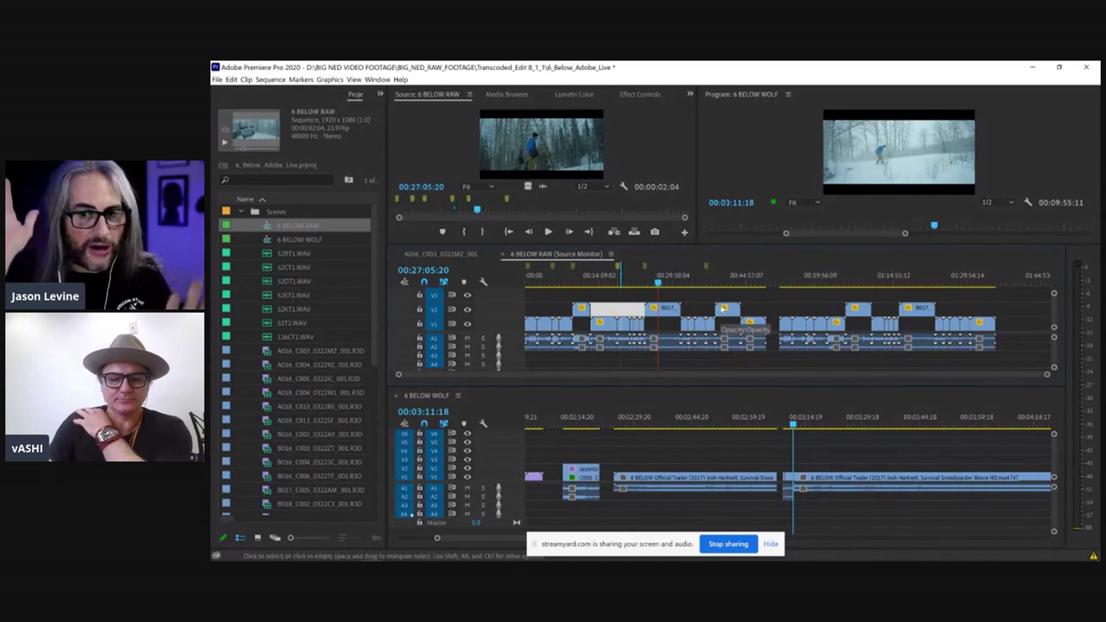
left_click_drag(674, 278, 694, 281)
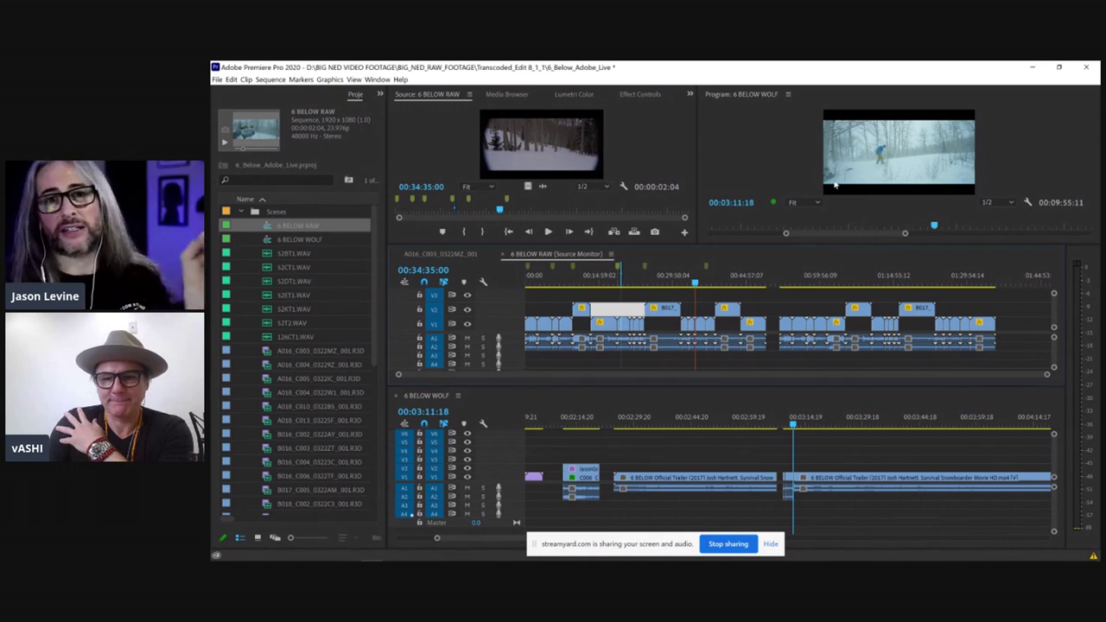
left_click(689, 300)
Step: Shrink the tracks and drag the panel dividers to enlarge the source and program monitors
scroll(688, 300, "down", 2)
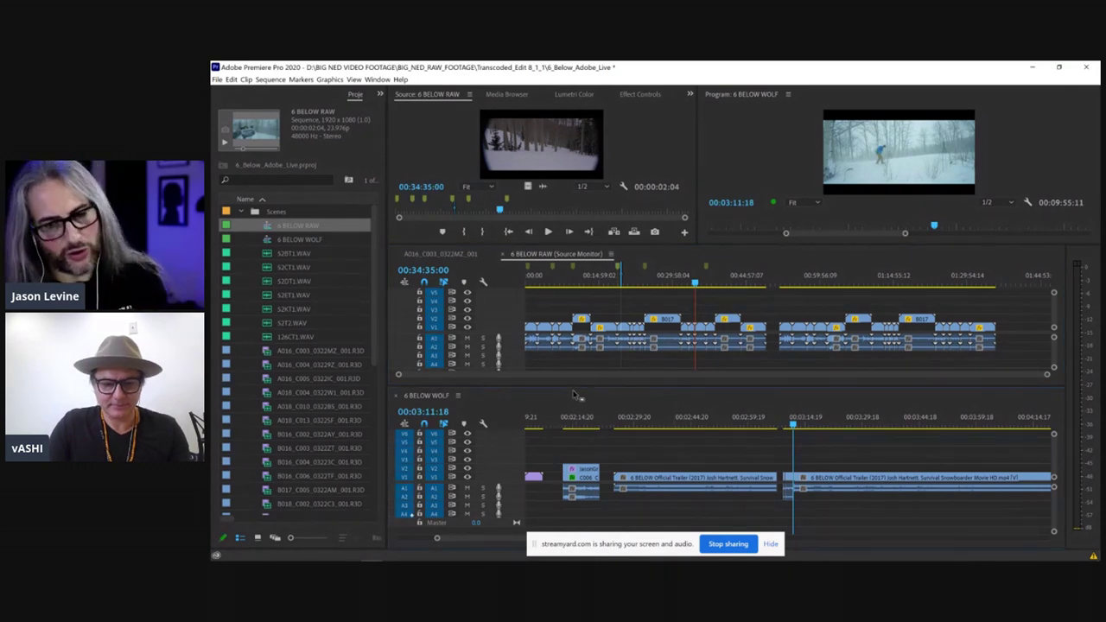
left_click_drag(574, 394, 573, 428)
left_click_drag(697, 246, 705, 276)
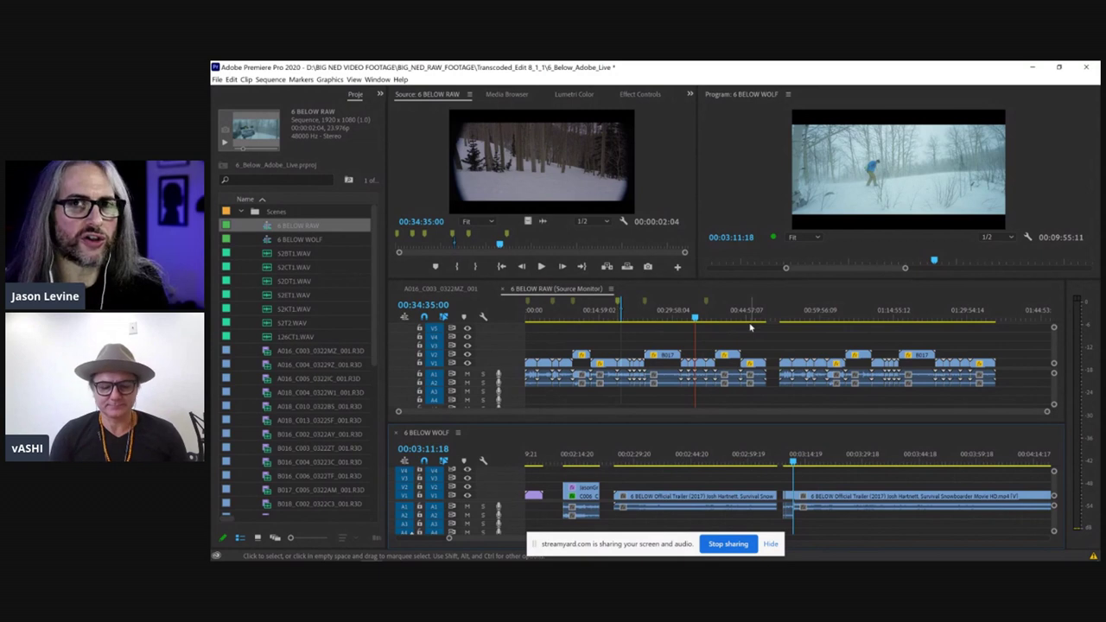
Step: Zoom out the 6 BELOW WOLF timeline and open the Source monitor's wrench settings menu
key("minus")
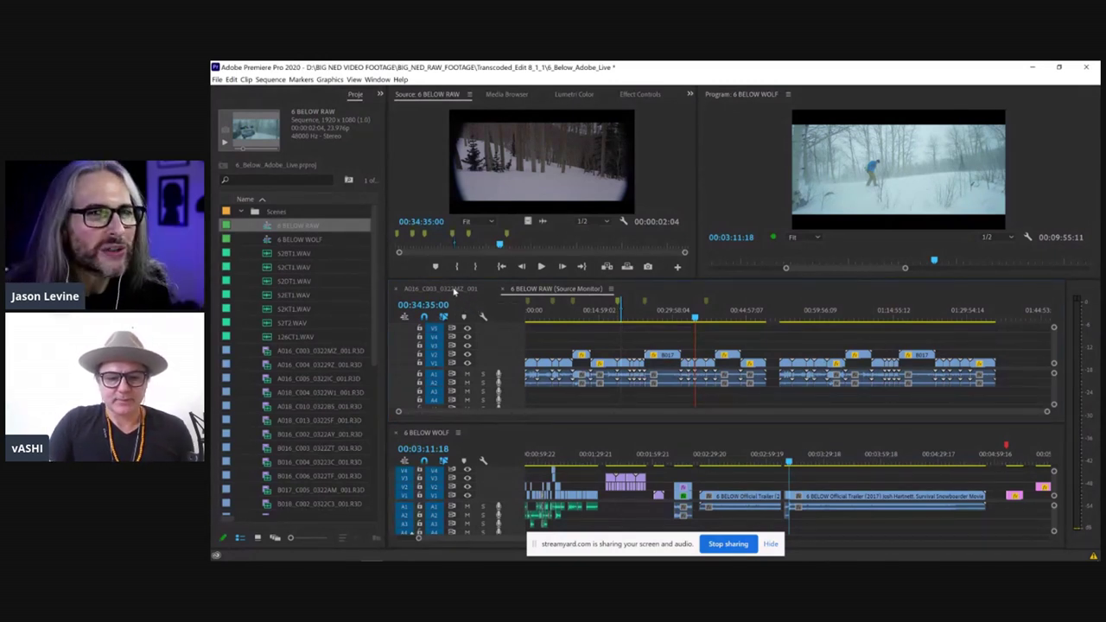
left_click(621, 221)
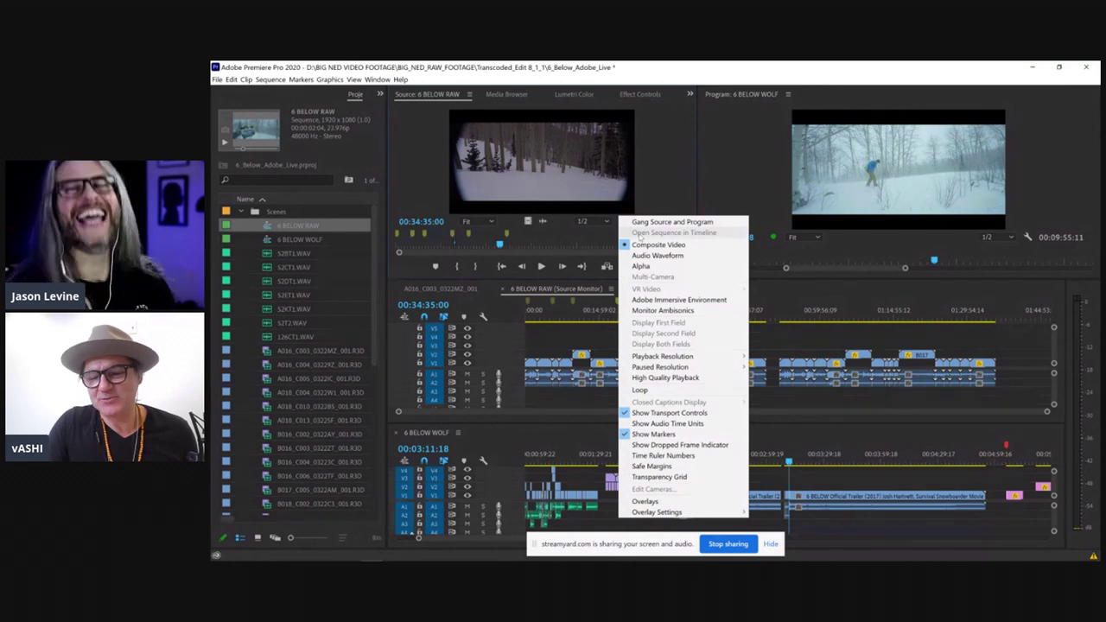
Step: Close the wrench settings menu and cue the 6 BELOW RAW source to 01:00:29:20
left_click(581, 245)
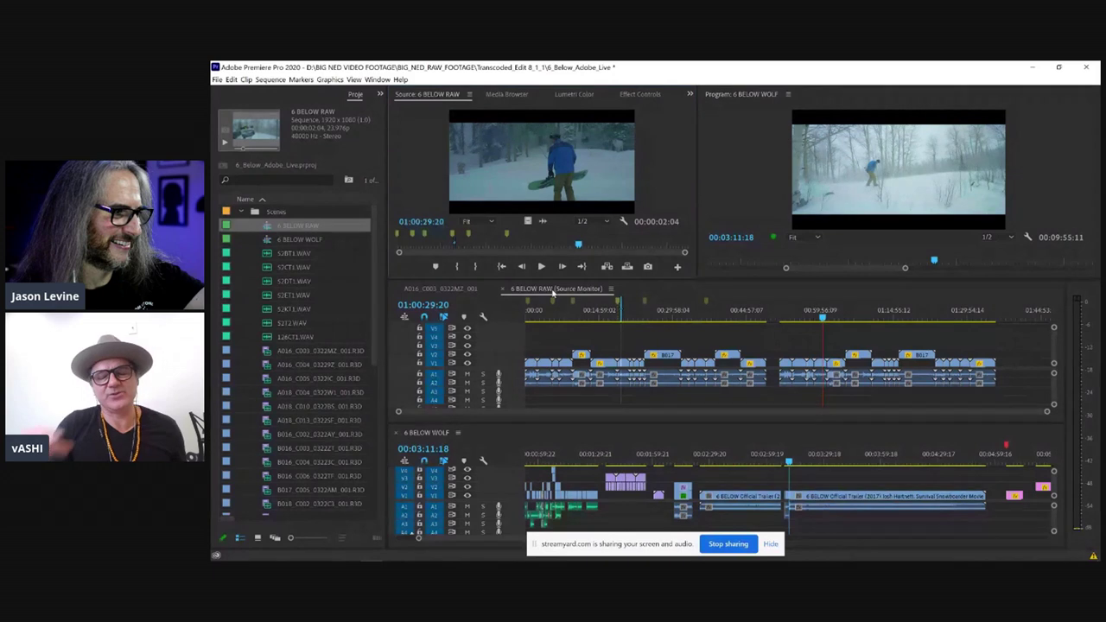
Step: Cue the RAW source to 00:57:23:04, then show the A016_C003_0322MZ_001 clip timeline
left_click(812, 318)
left_click_drag(812, 318, 806, 318)
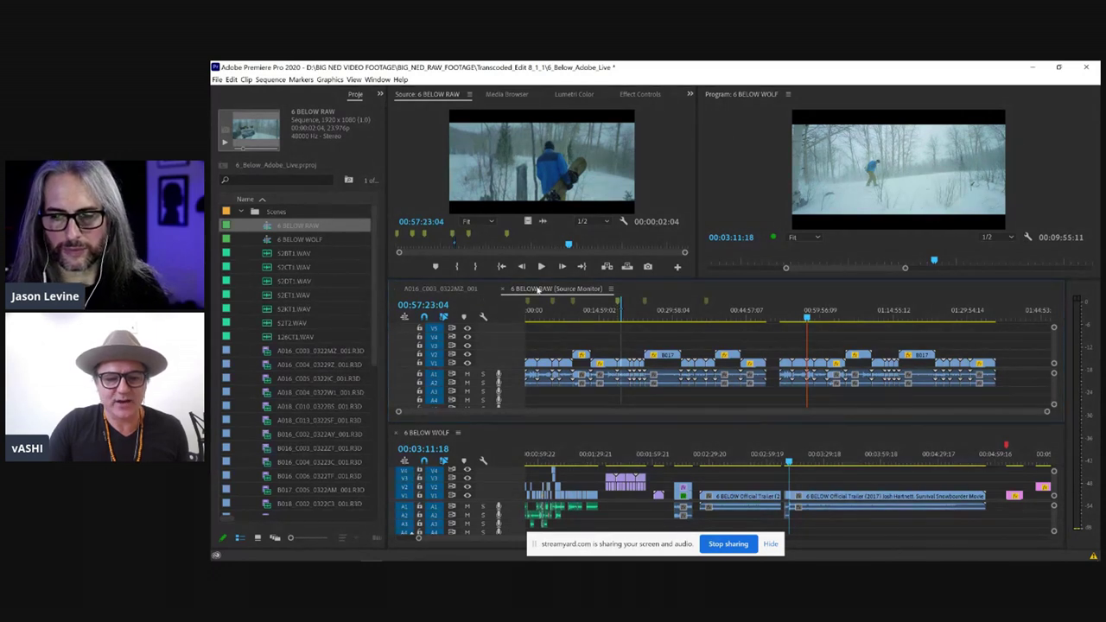
left_click(466, 289)
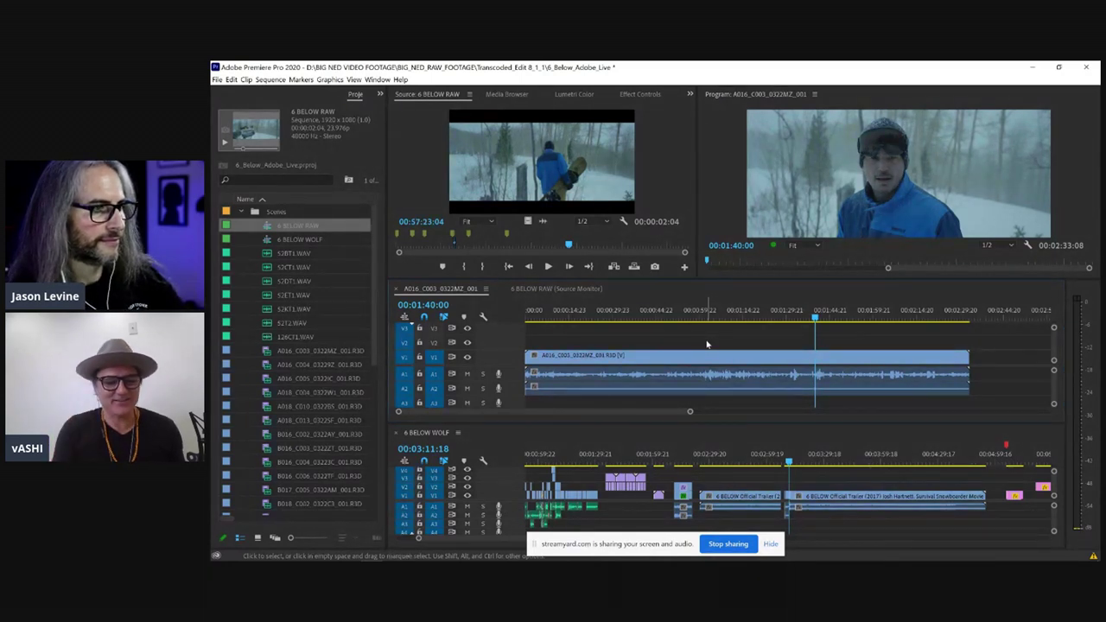
Step: Save the project with Ctrl+S and make 6 BELOW WOLF the active sequence again
key("ctrl+s")
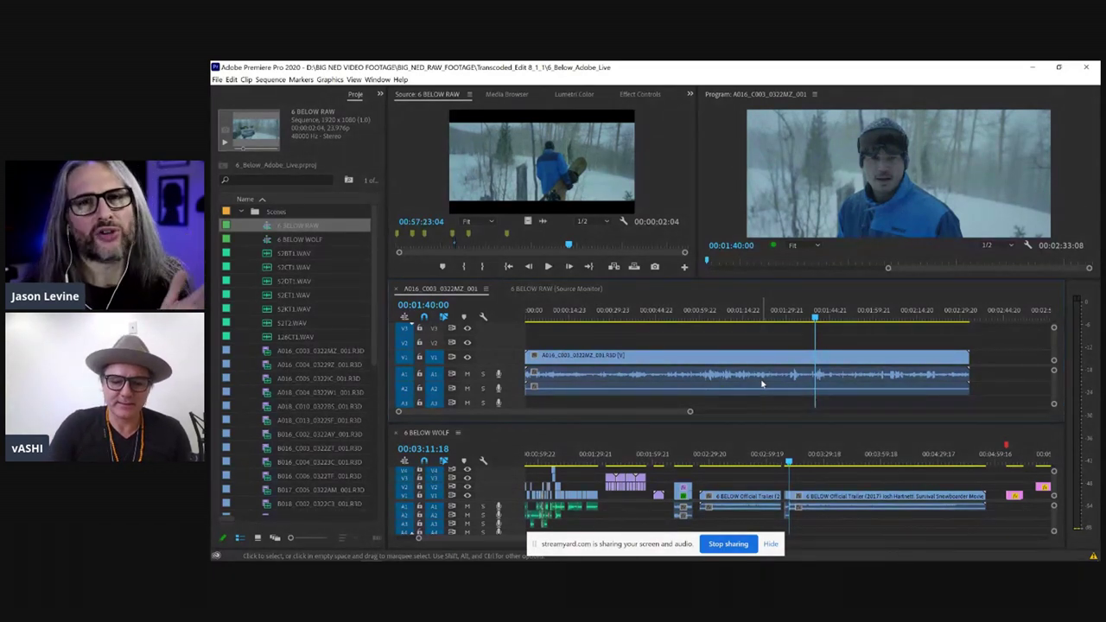
left_click(710, 460)
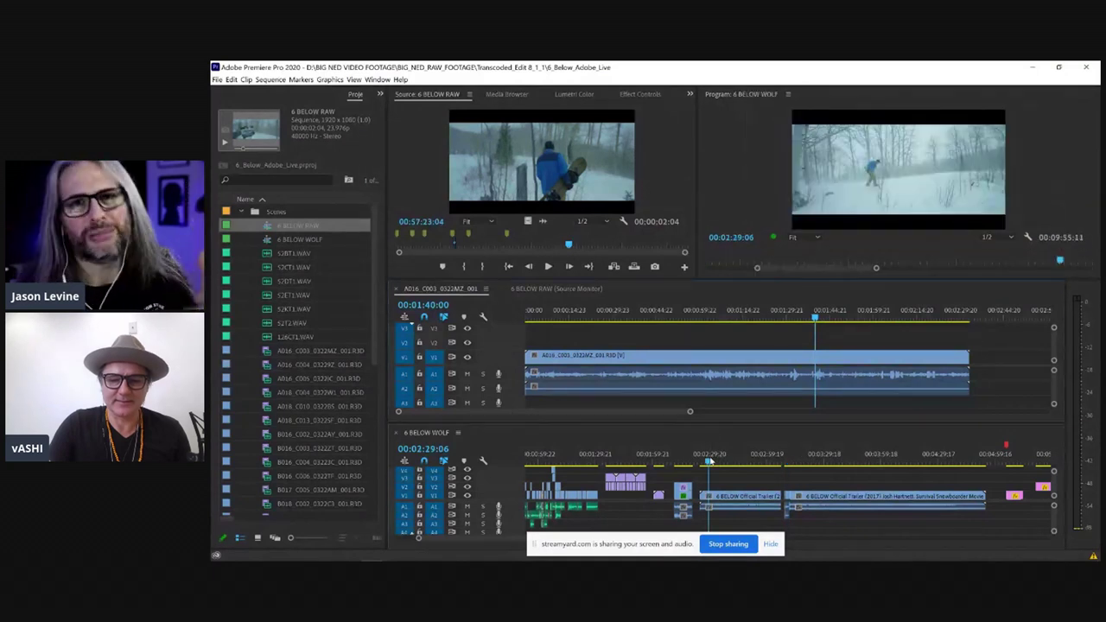
Step: Scrub the 6 BELOW WOLF sequence and park it at 00:01:42:21 on the downed rider
left_click_drag(709, 460, 586, 456)
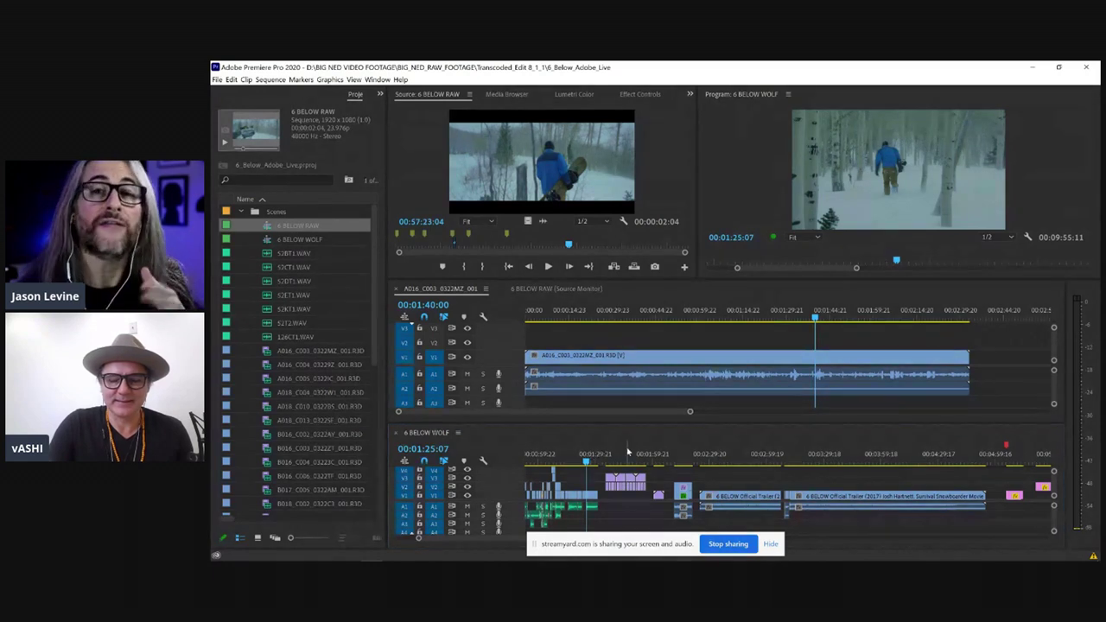
left_click(620, 462)
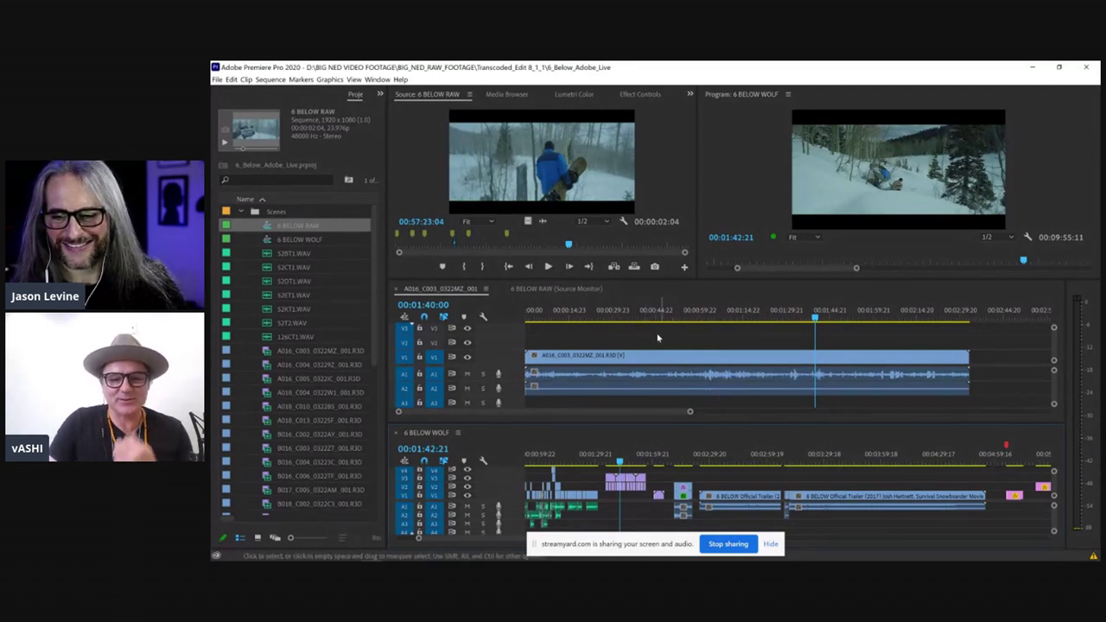
Step: Show 6 BELOW RAW in the source timeline, preview its shots, and move WOLF to 00:02:35:01
left_click(557, 288)
left_click_drag(685, 319, 663, 318)
left_click_drag(676, 451, 723, 451)
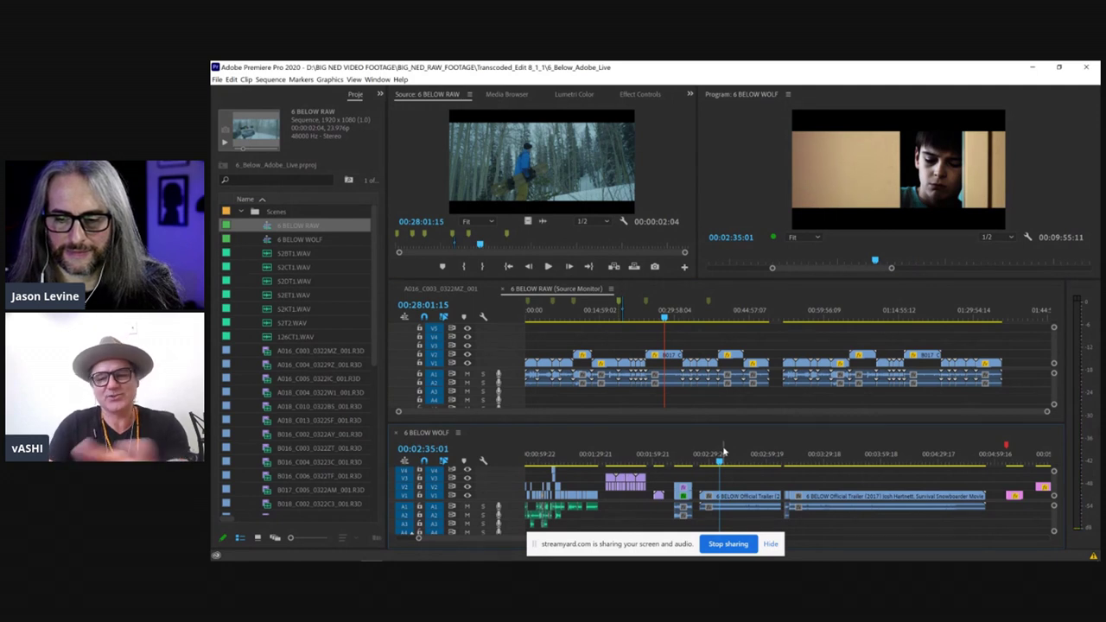
Step: Browse the A016_C003_0322MZ_001 clip and move the WOLF playhead to 00:03:07:11
left_click(447, 288)
left_click_drag(553, 310, 629, 355)
left_click(614, 445)
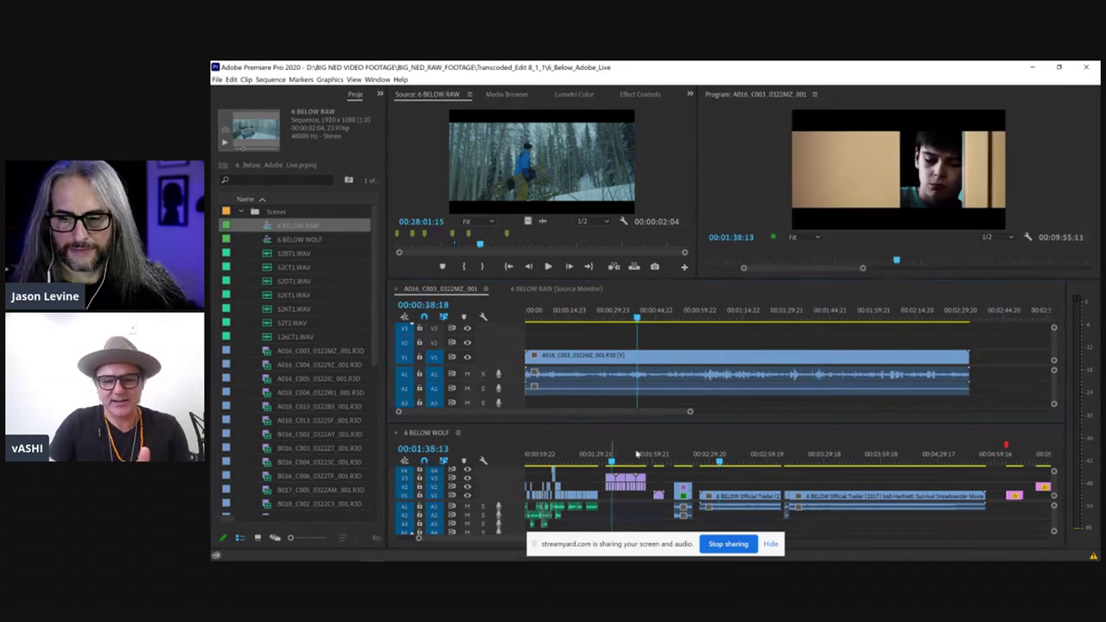
key("Up")
left_click_drag(613, 312, 724, 314)
left_click_drag(728, 455, 780, 461)
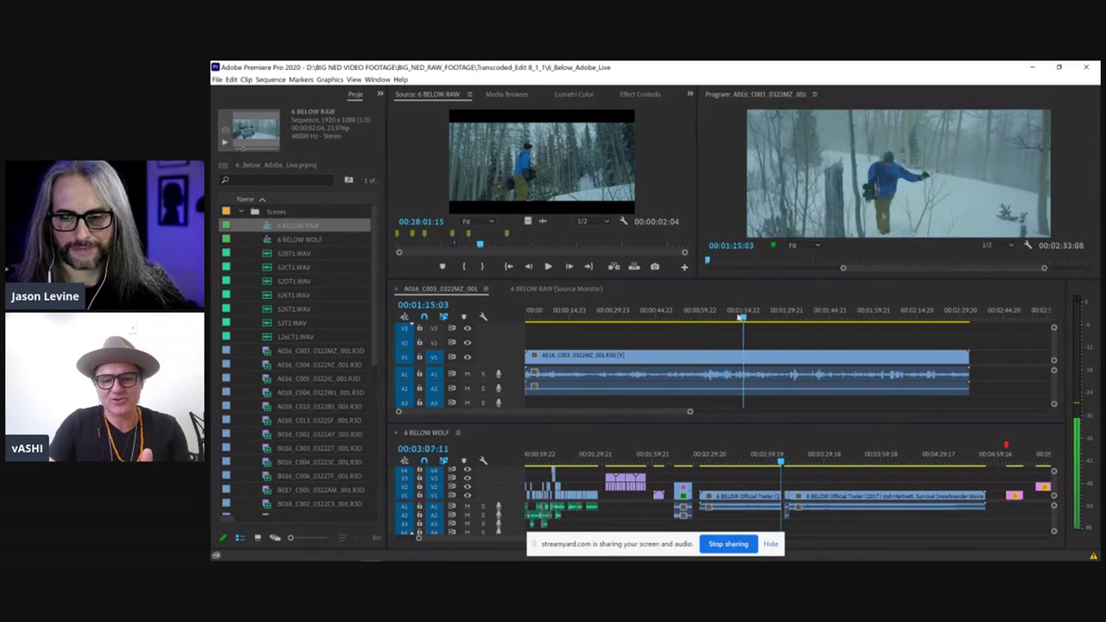
Step: Return to the RAW sequence, find the wolf shot, and cue WOLF to the next edit point
left_click(559, 289)
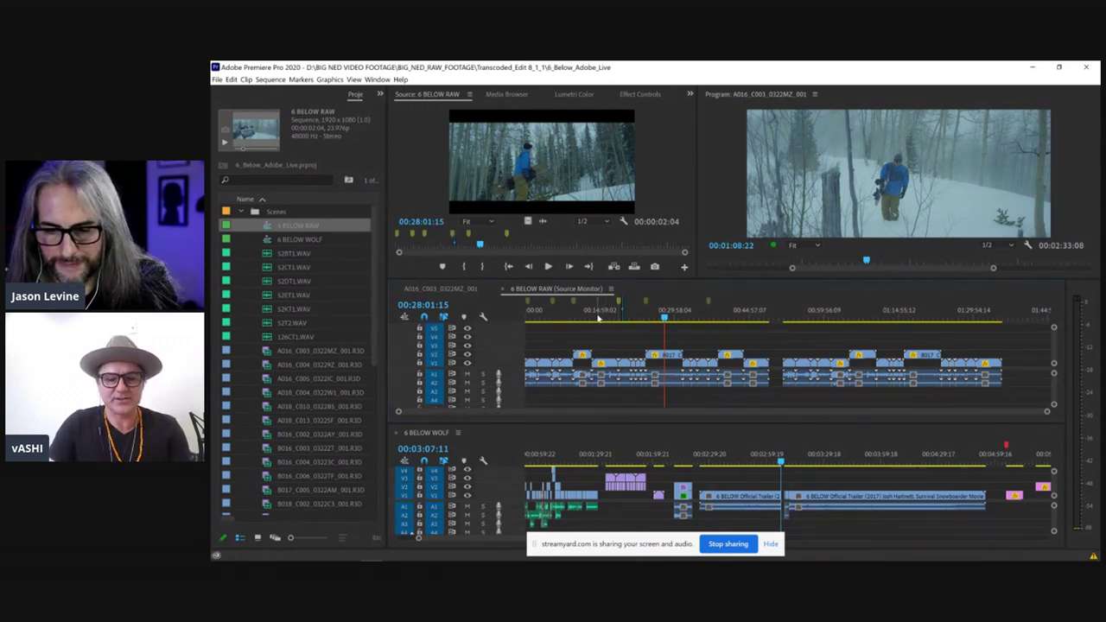
mouse_move(598, 318)
left_mouse_down()
mouse_move(552, 316)
mouse_move(593, 316)
left_mouse_up()
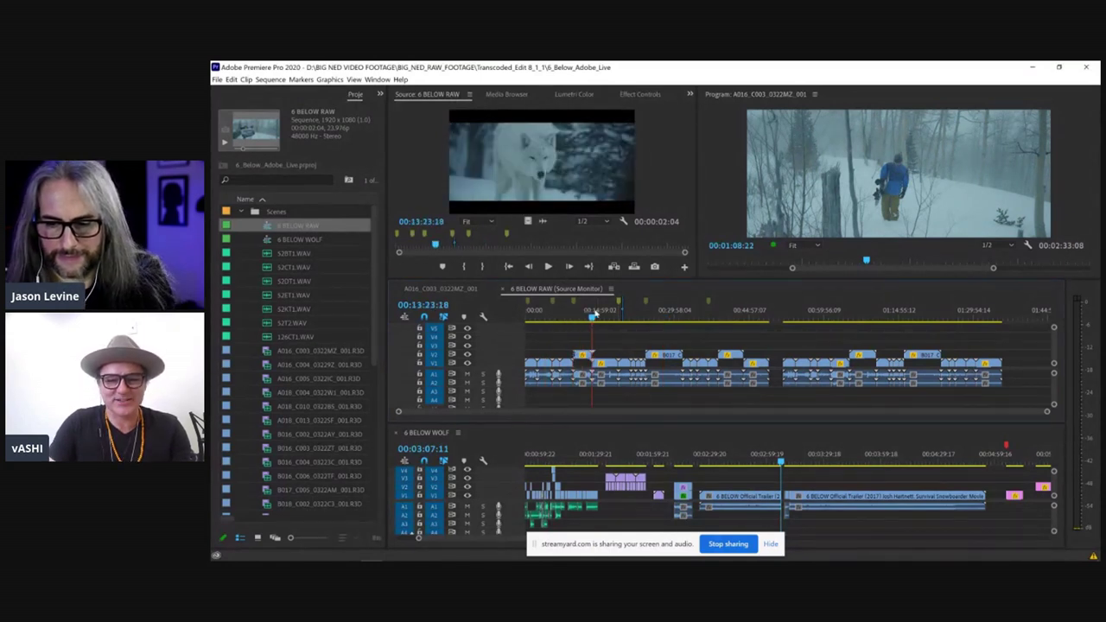
left_click_drag(748, 463, 829, 462)
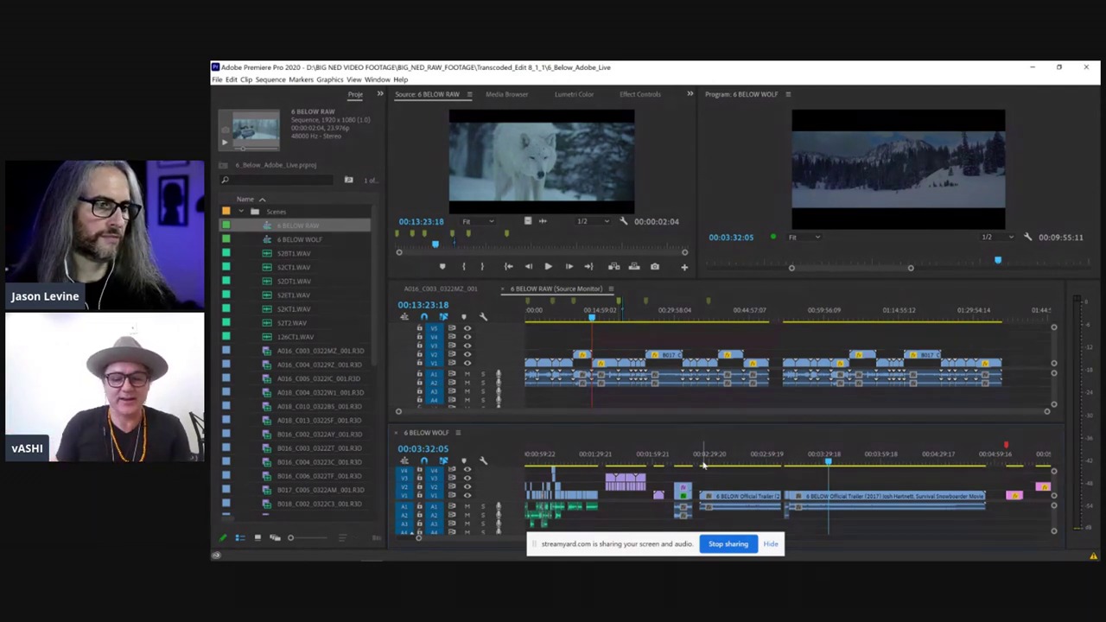
Step: Mark a 00:00:02:15 In/Out range on the B017_C005_0322AM_001 shot and overwrite it into WOLF at 00:03:32:05
left_click(663, 313)
key("=")
key("=")
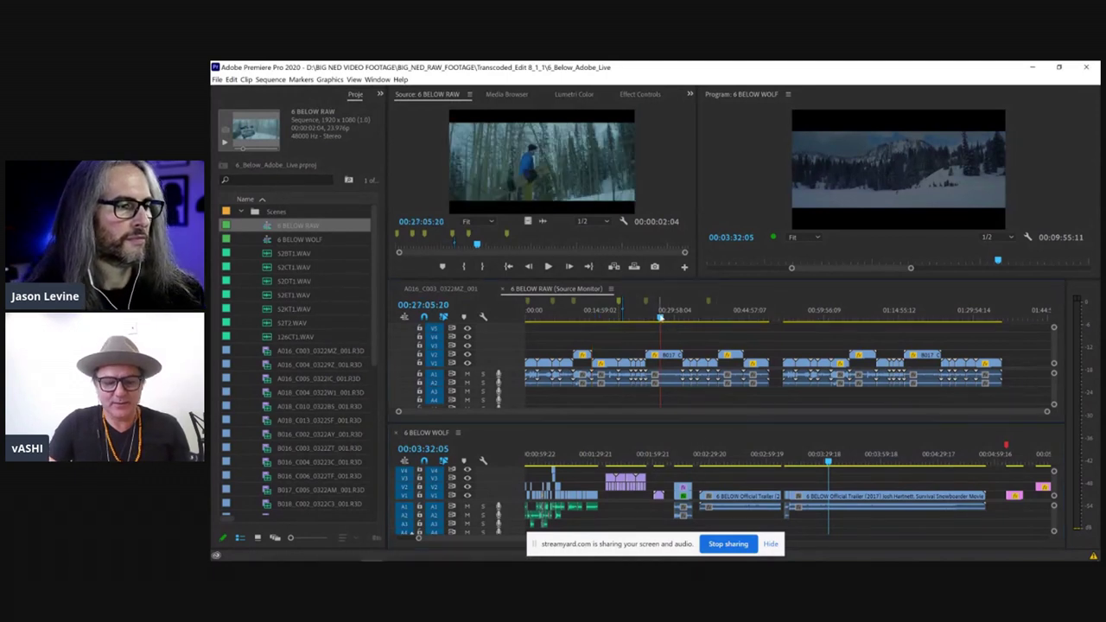
key("=")
key("=")
left_click_drag(790, 318, 734, 318)
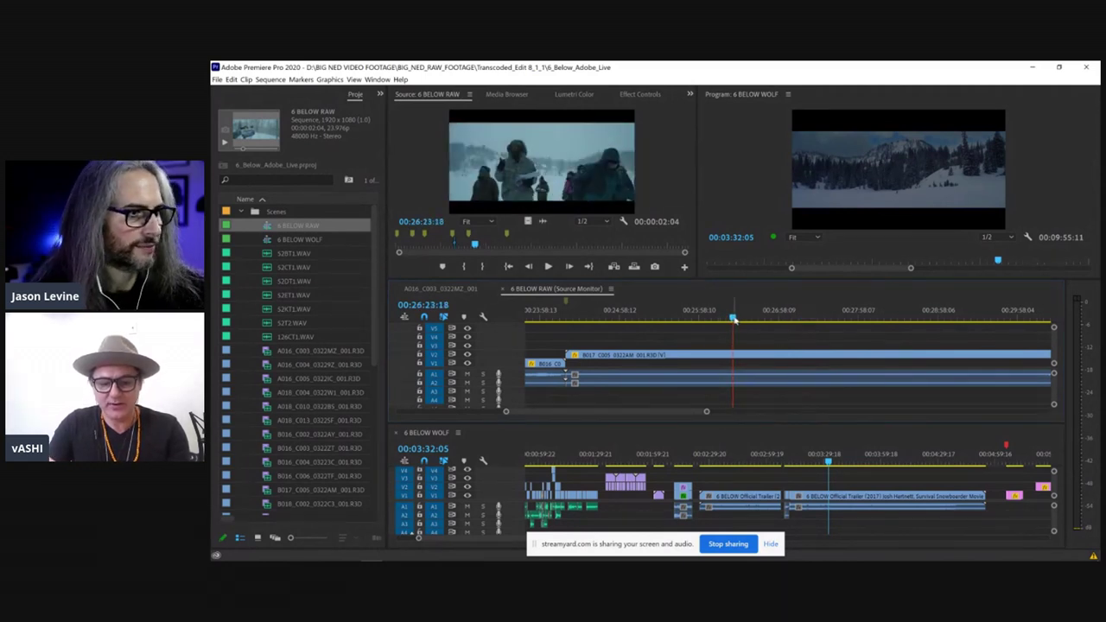
key("i")
key("space")
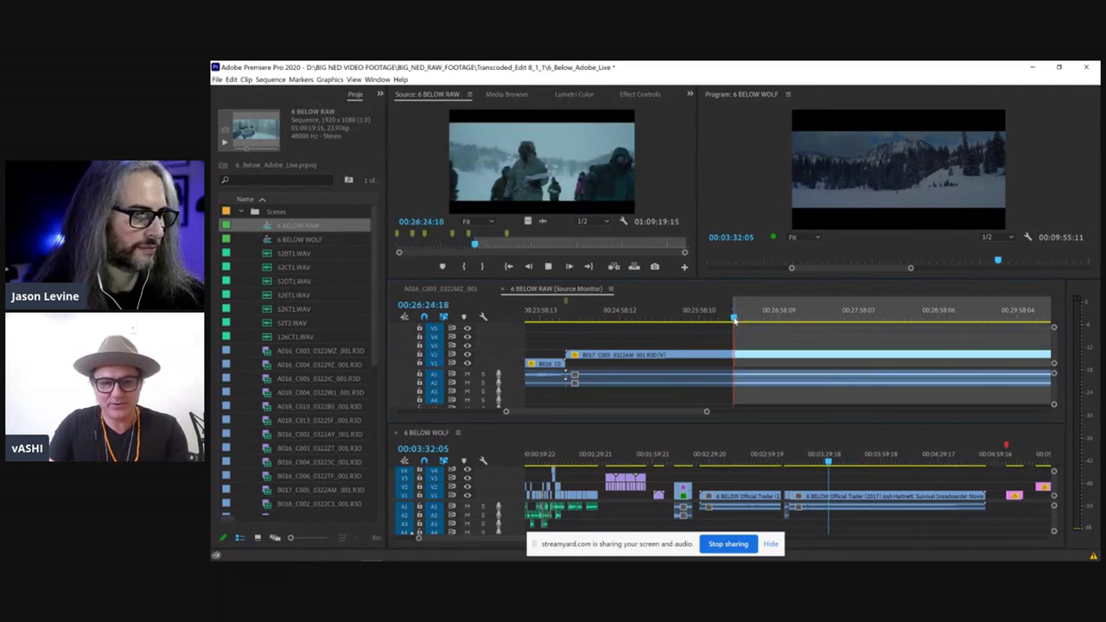
key("o")
key("space")
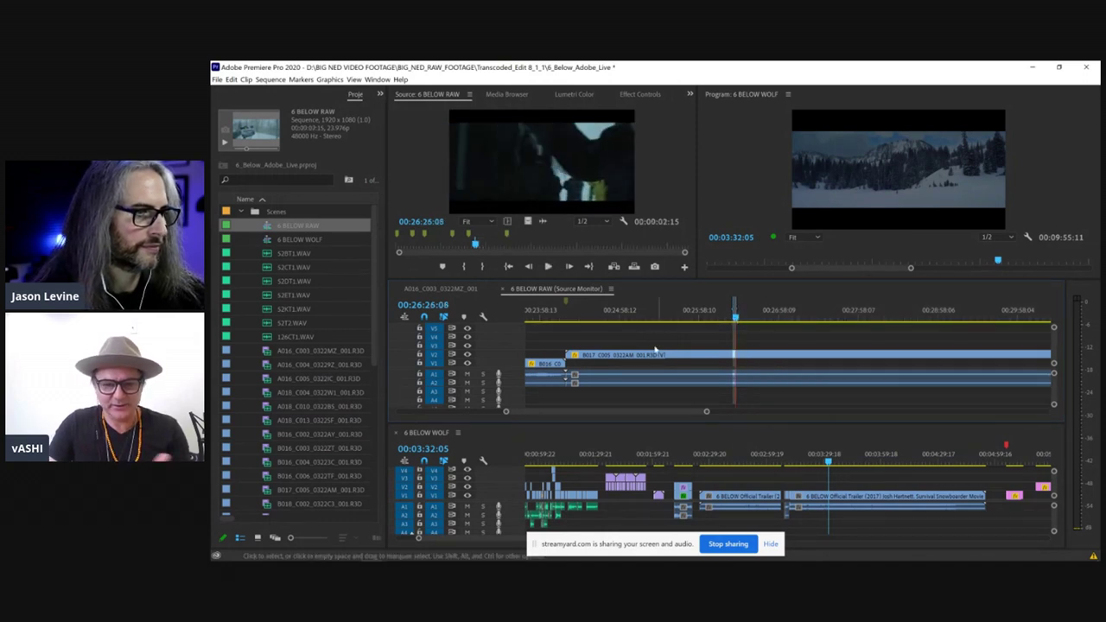
left_click(634, 266)
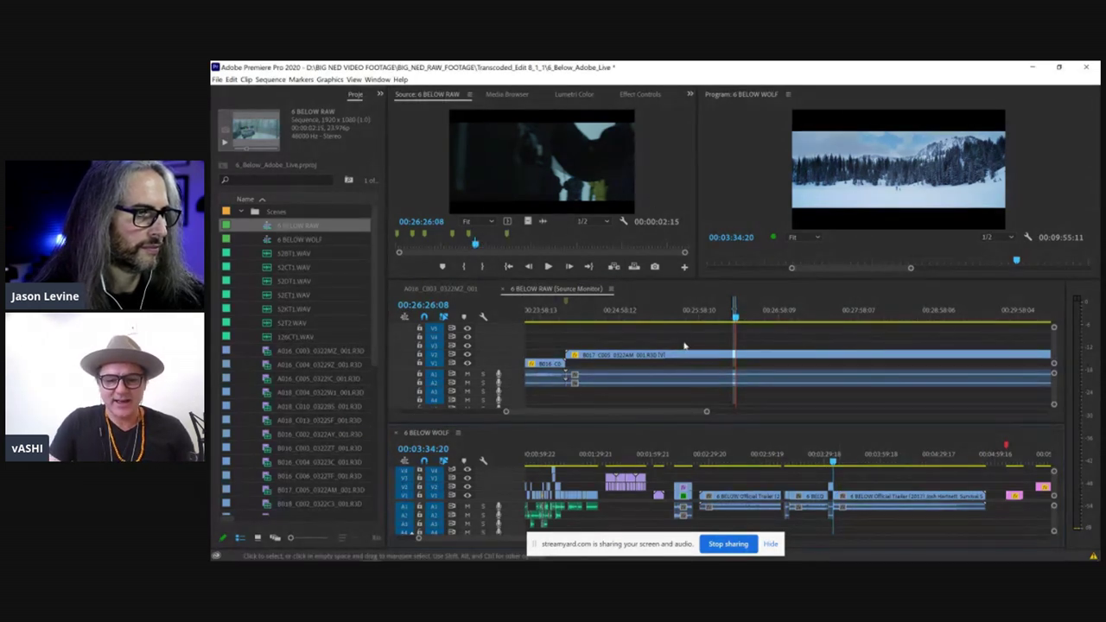
key("minus")
key("minus")
key("minus")
key("minus")
key("minus")
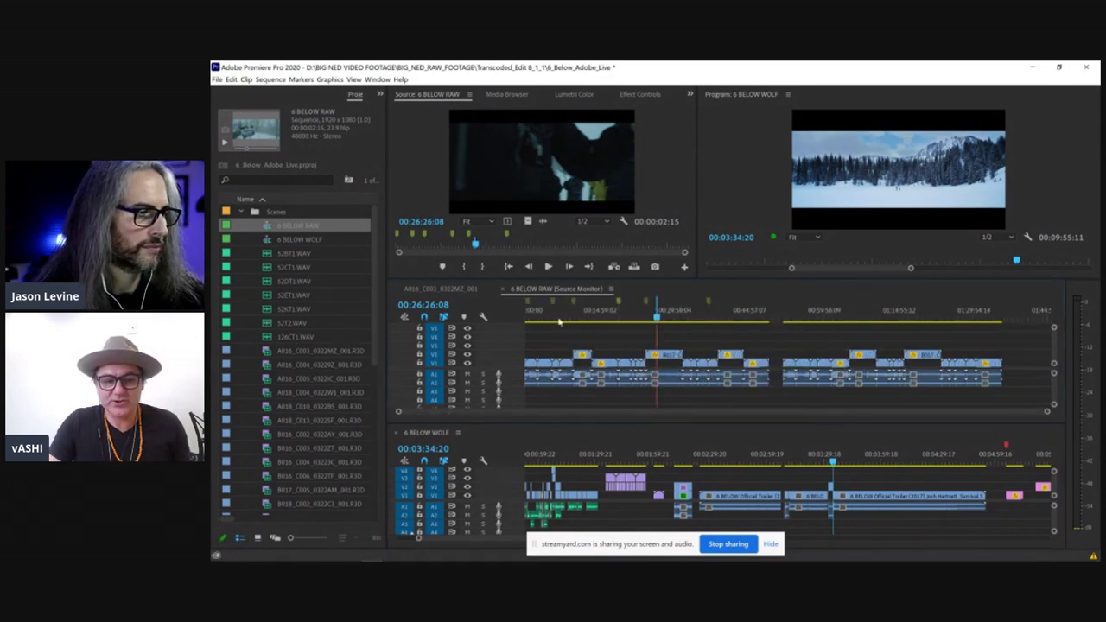
Step: Swap the Project panel for the Markers panel listing the six named RAW markers
left_click(380, 93)
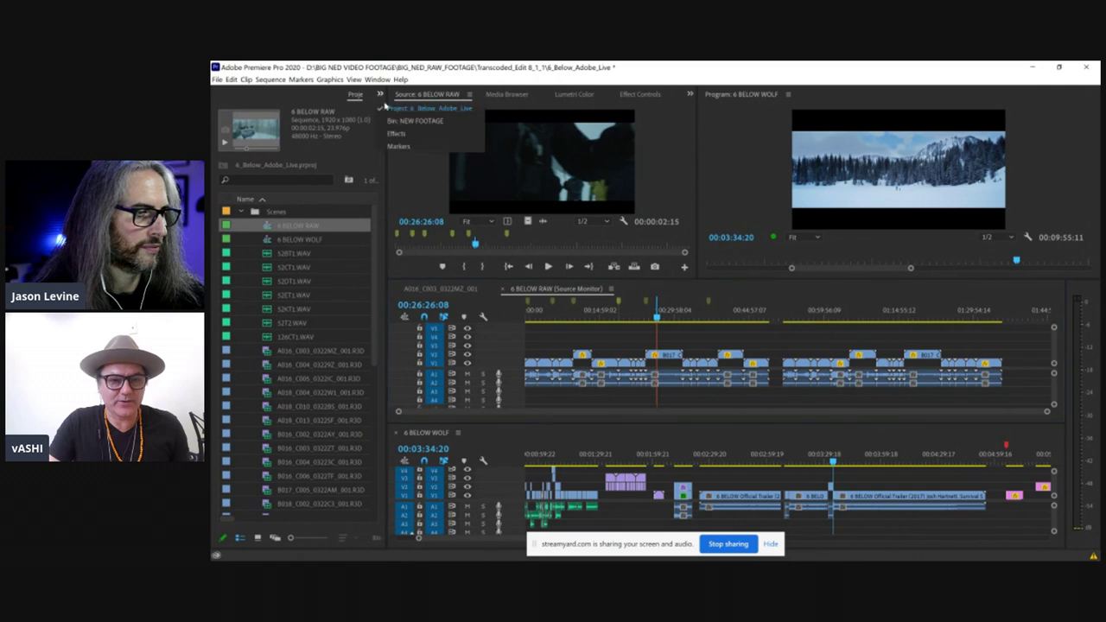
left_click(412, 147)
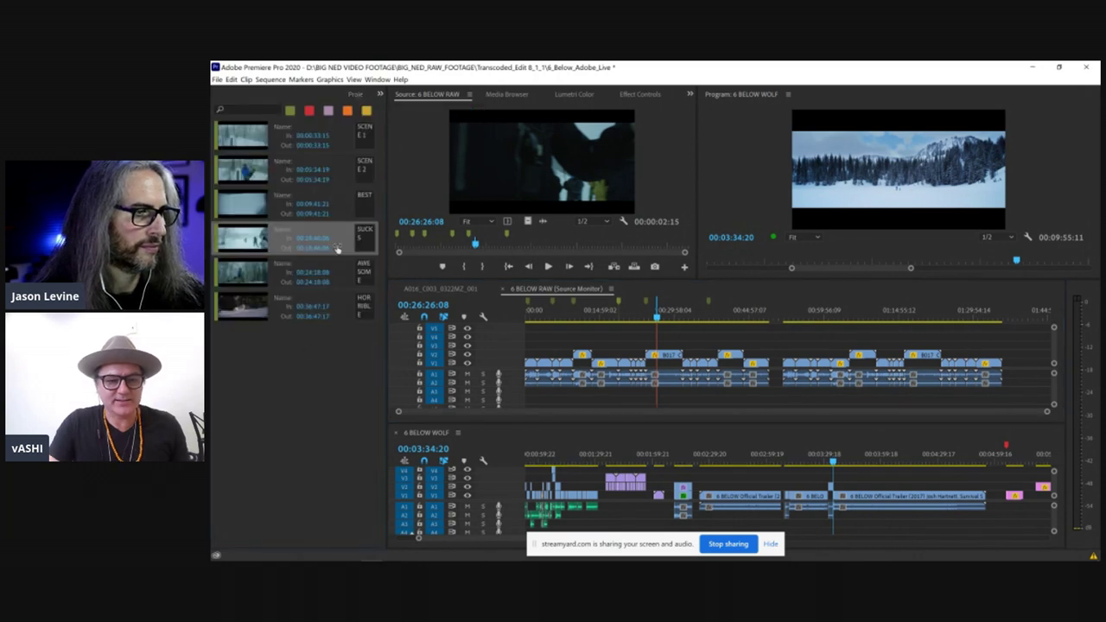
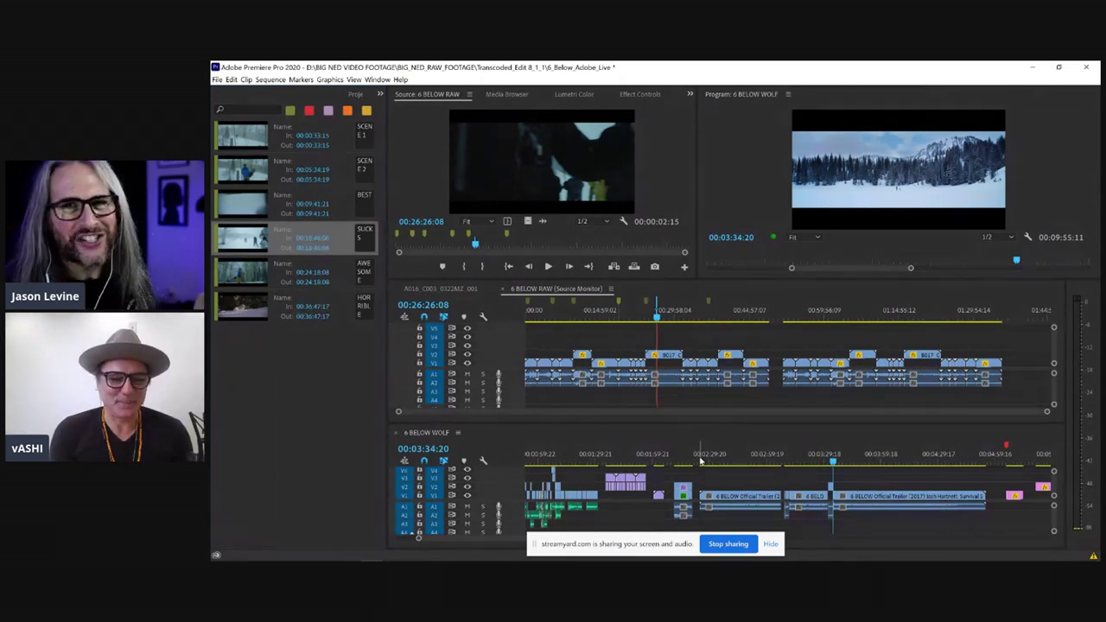
Step: Save the project and mute the A1 track of 6 BELOW WOLF at 00:02:31:09
key("ctrl+s")
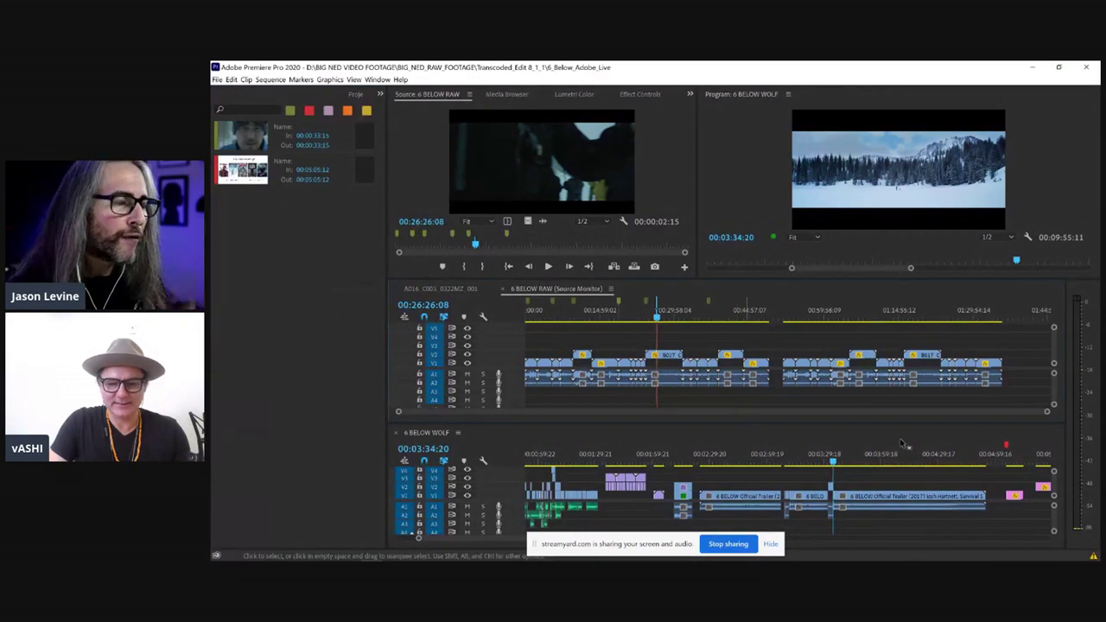
left_click(712, 461)
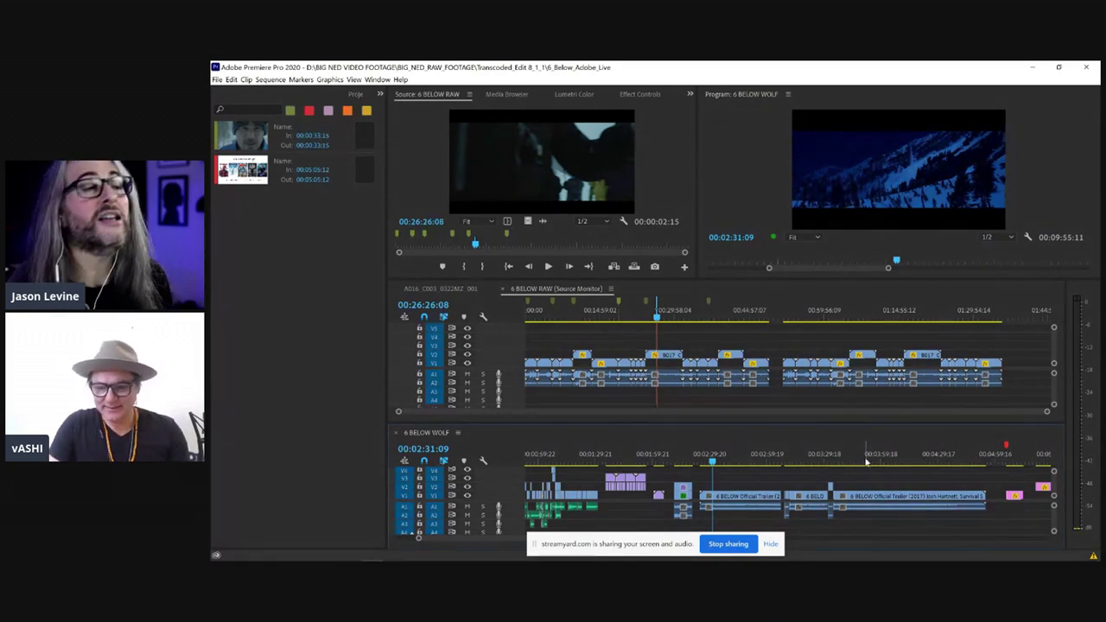
left_click(466, 507)
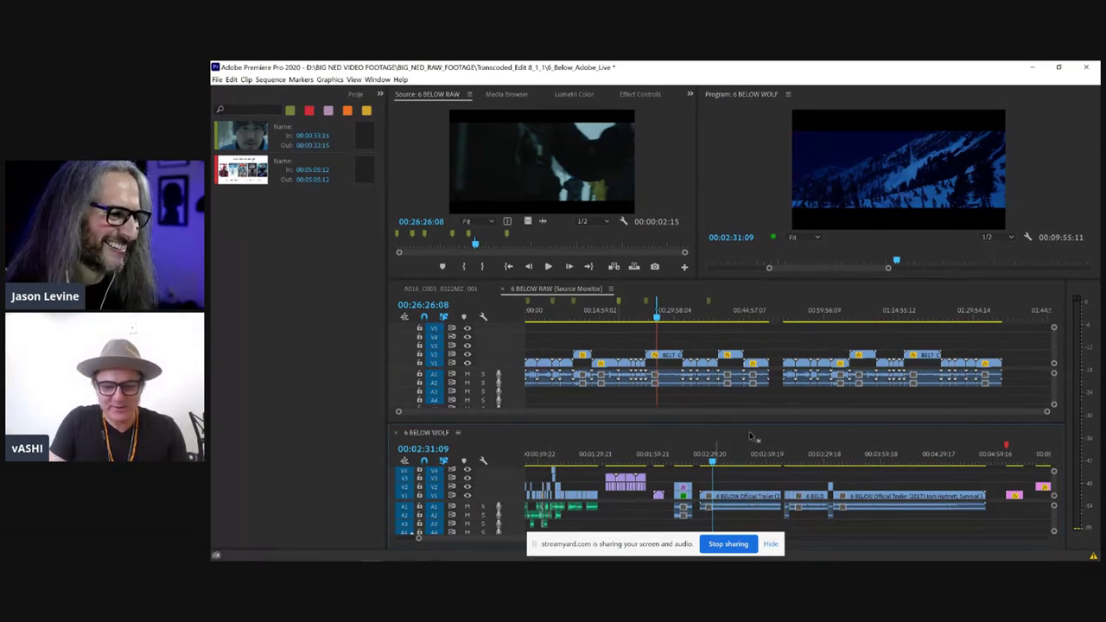
scroll(670, 454, "up", 2)
Step: Play the green-screen performer shot full-screen from 00:02:11:03, then restore the normal workspace
left_click_drag(726, 458, 707, 459)
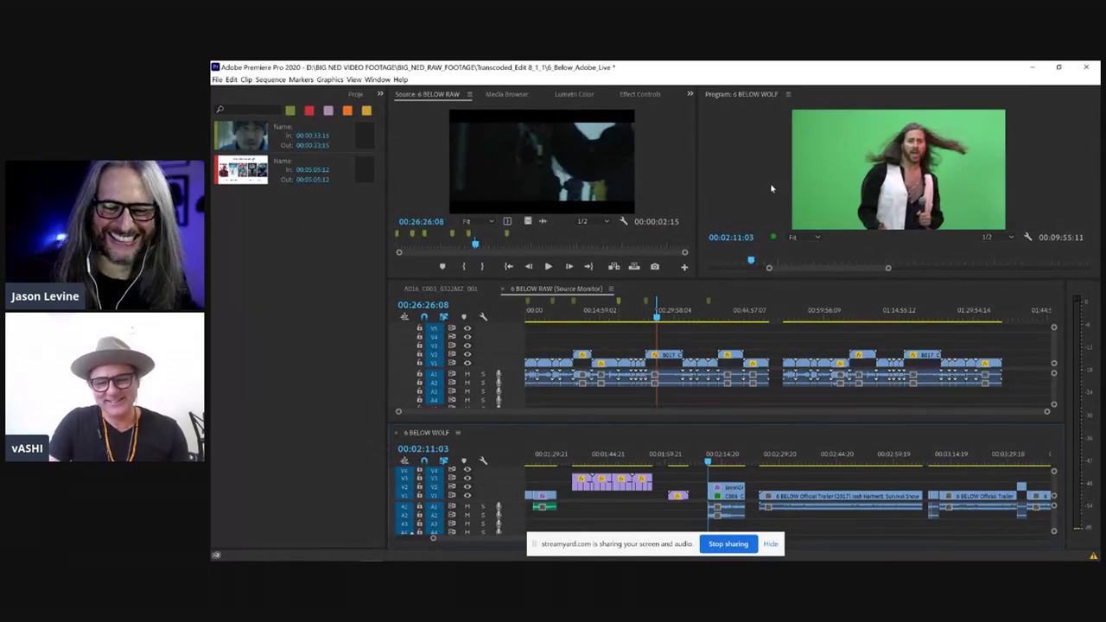
key("grave")
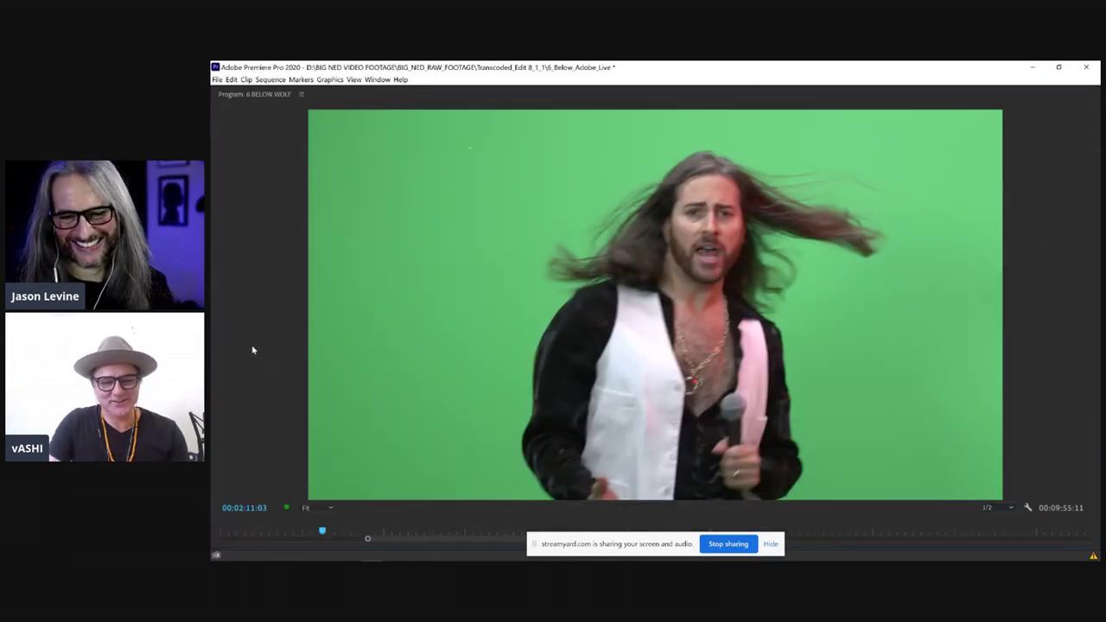
key("space")
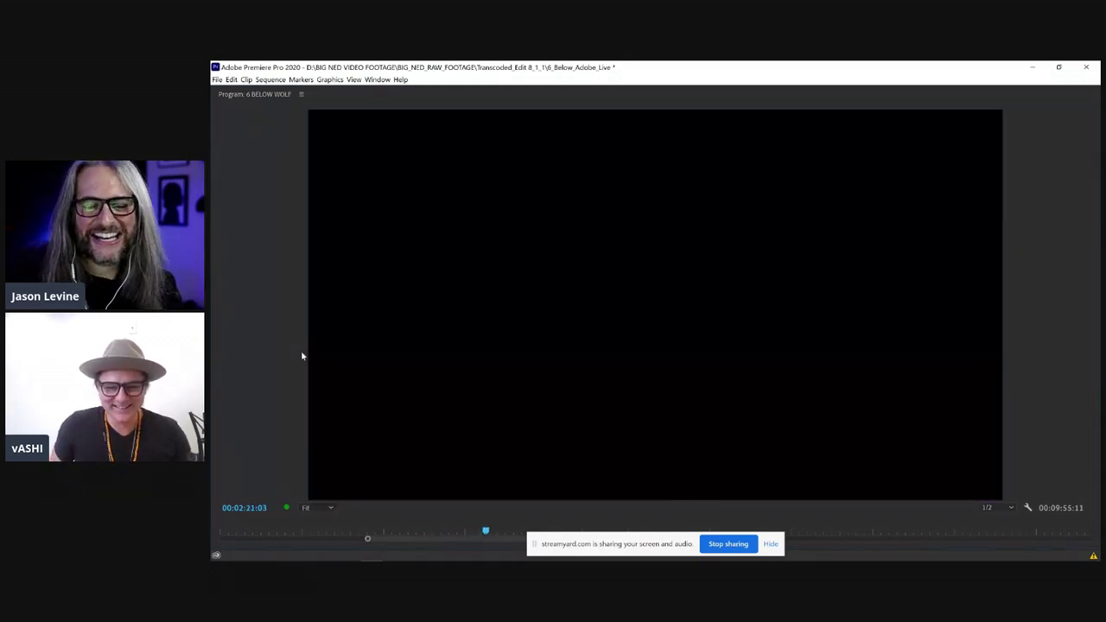
key("grave")
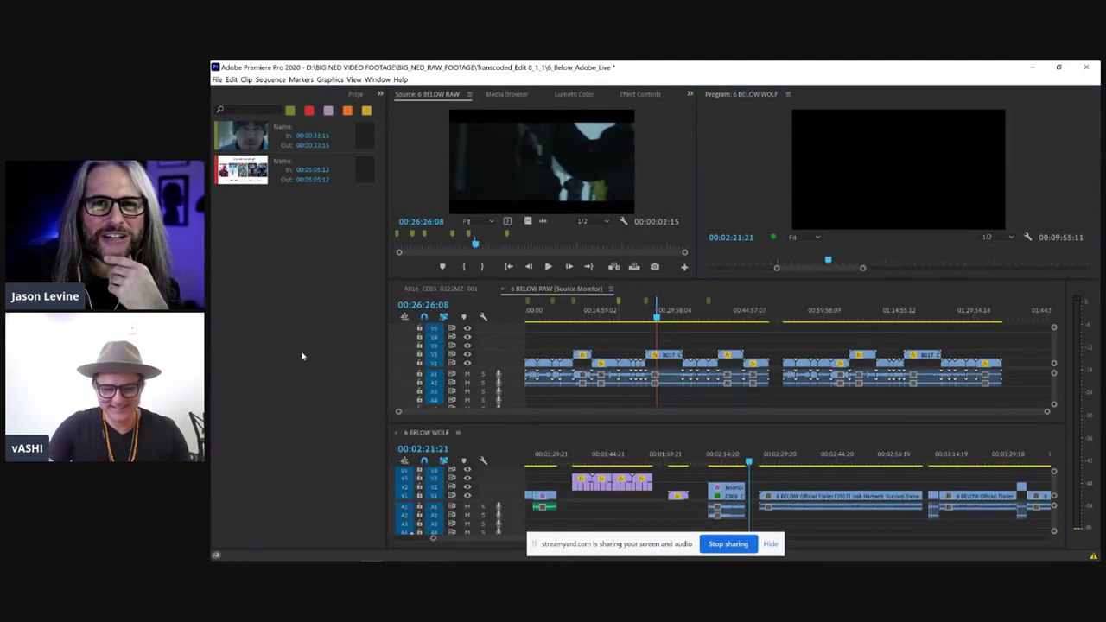
Step: Extend the green-screen clip's end, slide it earlier, and park the playhead at 00:02:15:13
left_click(734, 458)
left_click(732, 488)
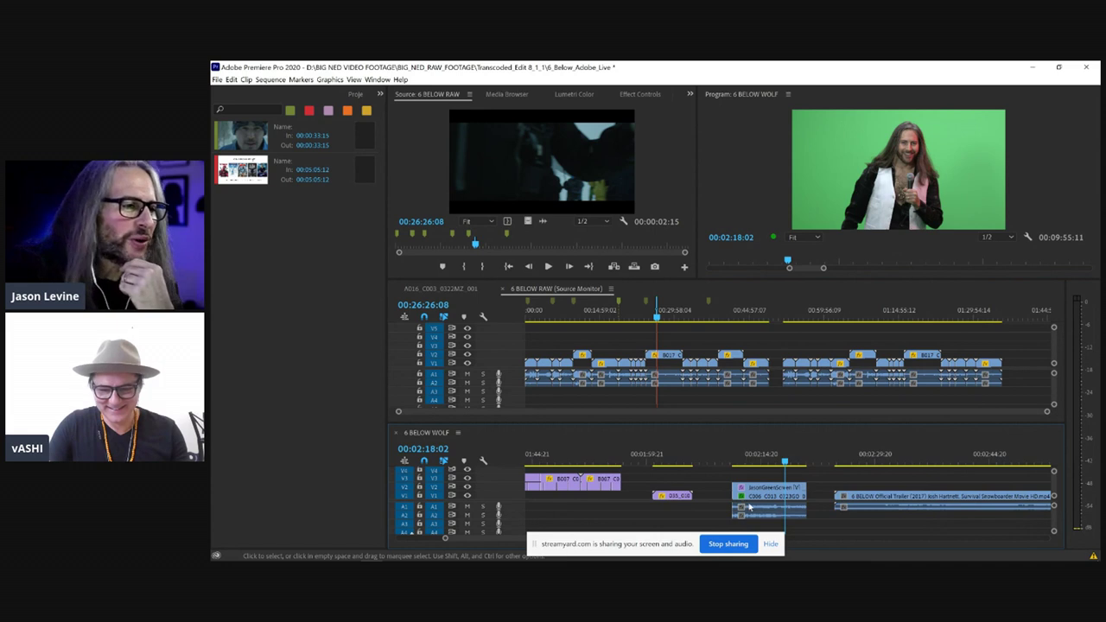
key("=")
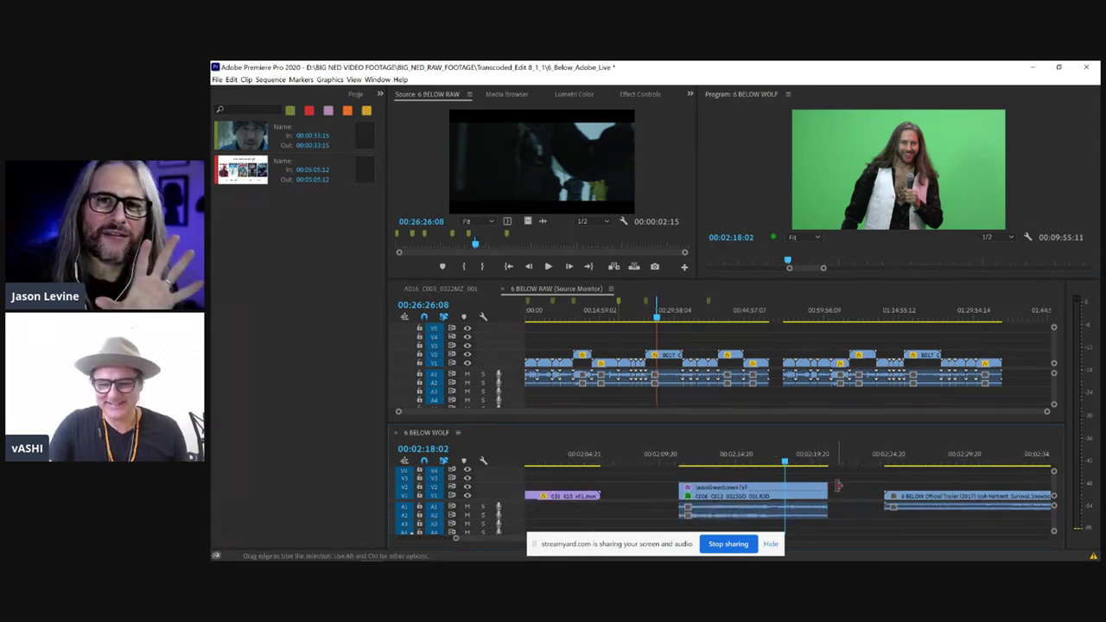
left_click(825, 493)
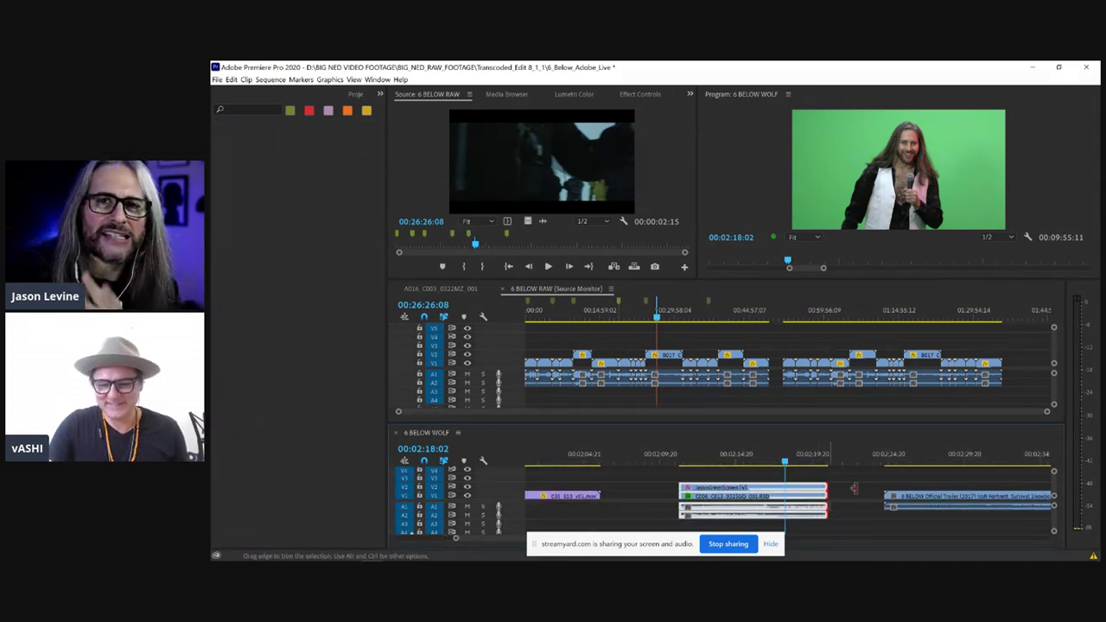
left_click_drag(827, 490, 862, 490)
left_click_drag(746, 489, 679, 490)
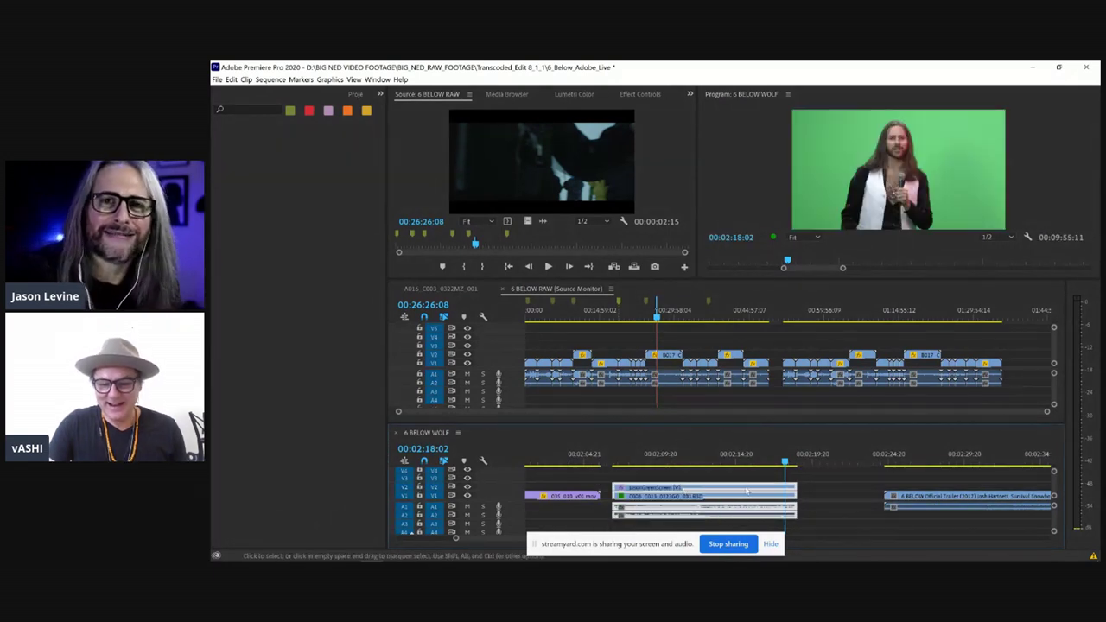
left_click(746, 460)
Step: Match-frame to the JasonGreenScreen source and play it full-screen, fast-forwarding to about 01:12:25
key("f")
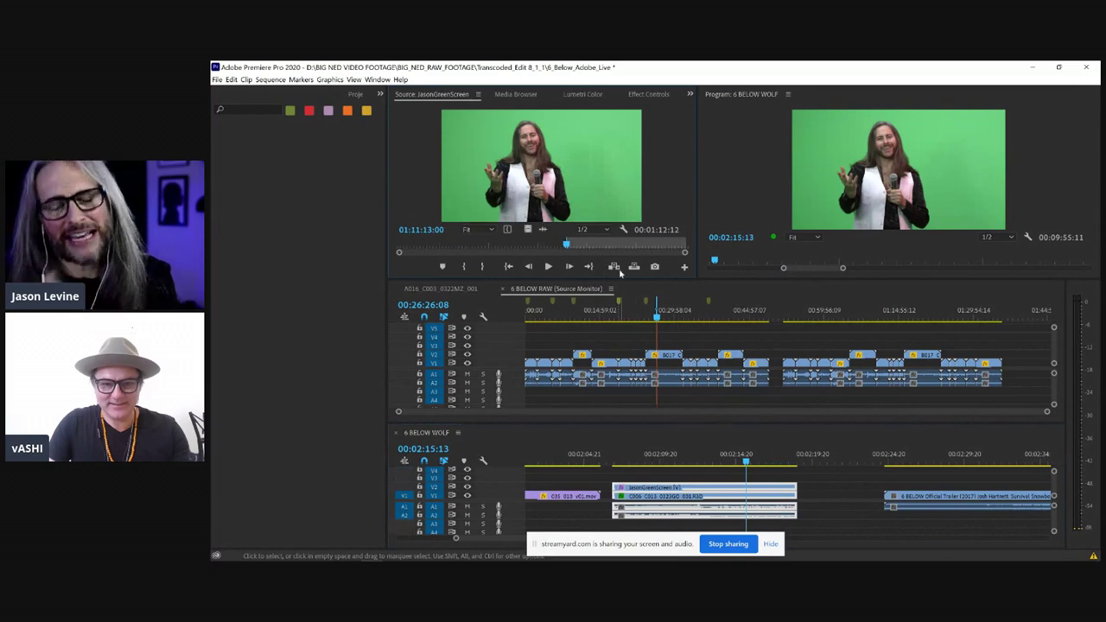
key("grave")
key("space")
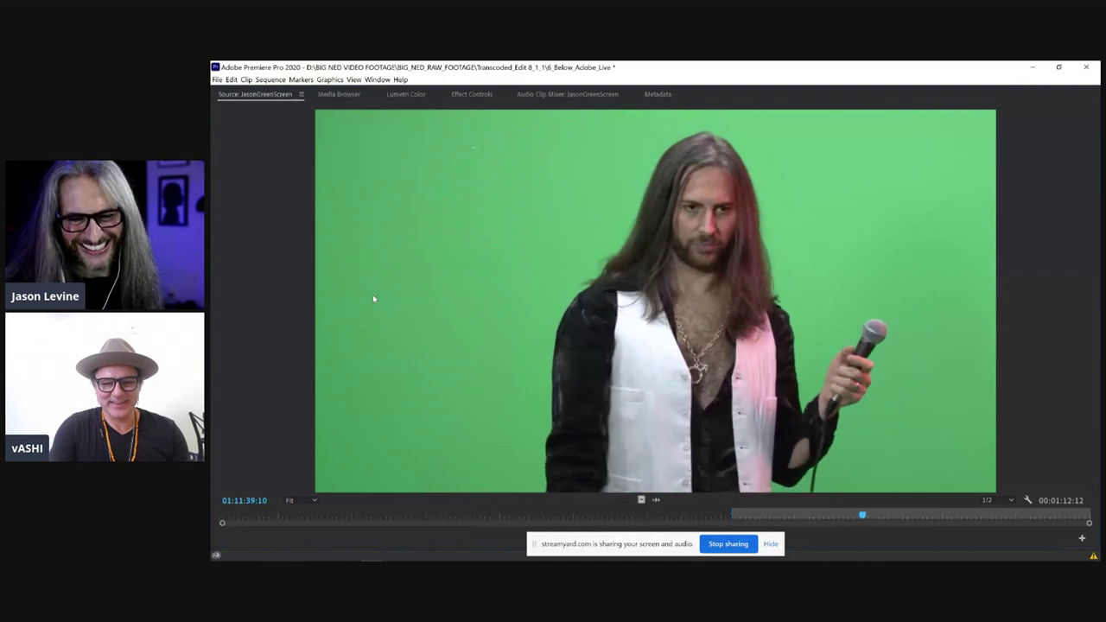
key("space")
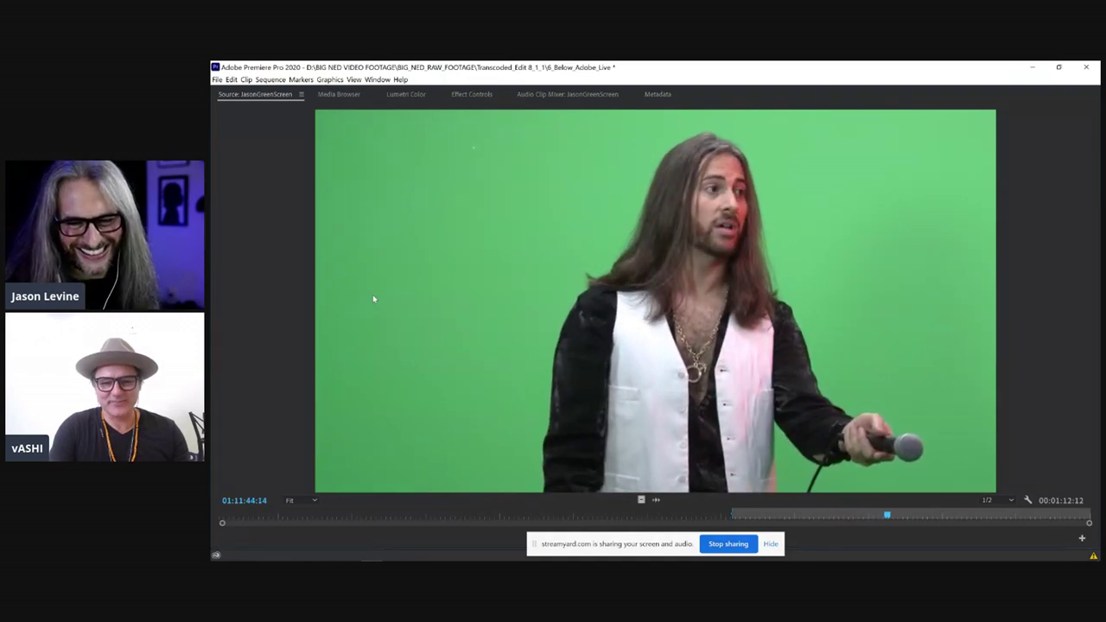
key("l")
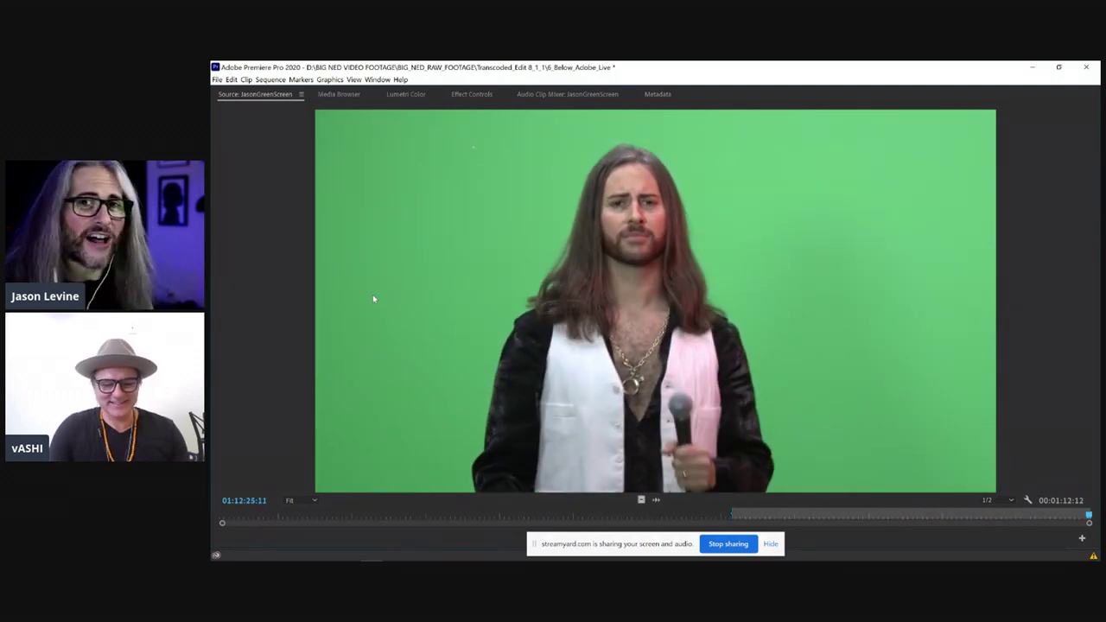
key("grave")
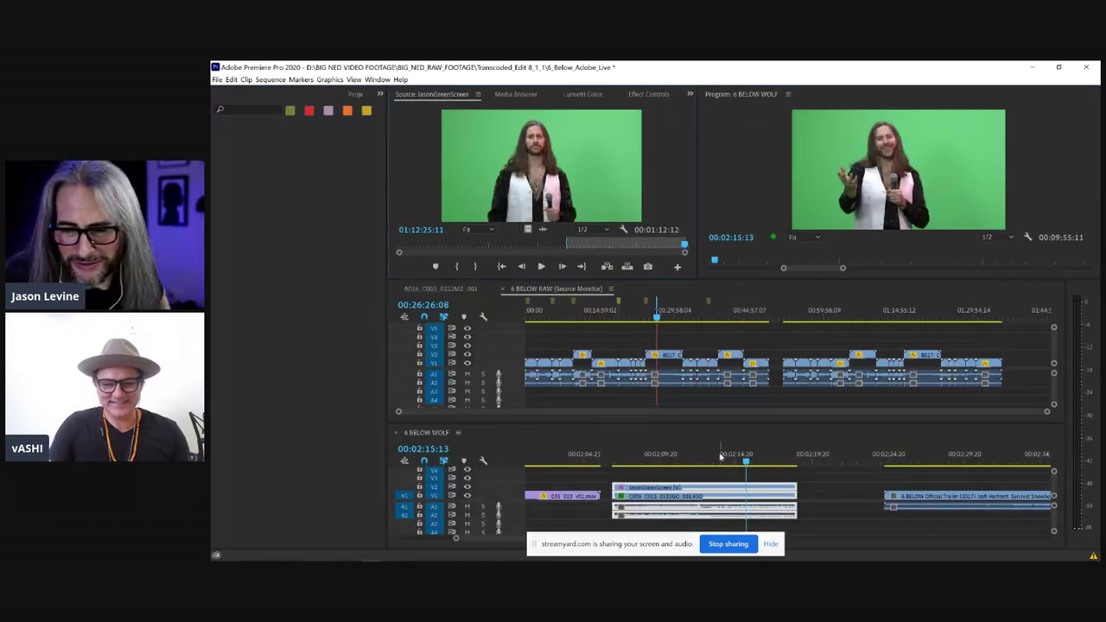
Step: Zoom the timeline out and scrub to the snowy sled shot at 00:04:21:14
left_click(720, 456)
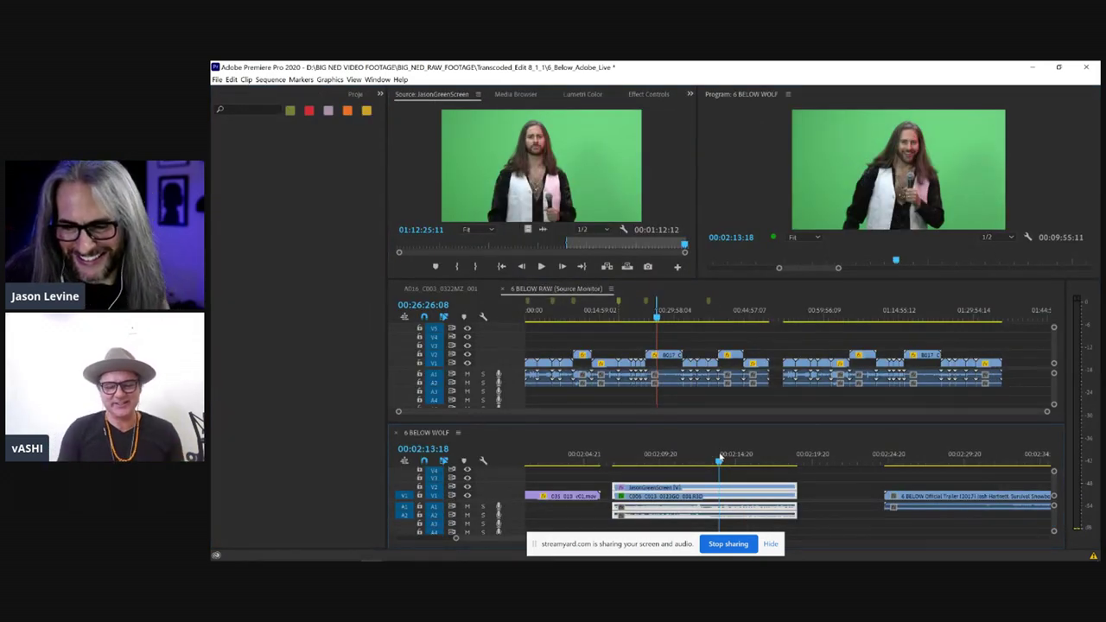
key("minus")
key("minus")
key("minus")
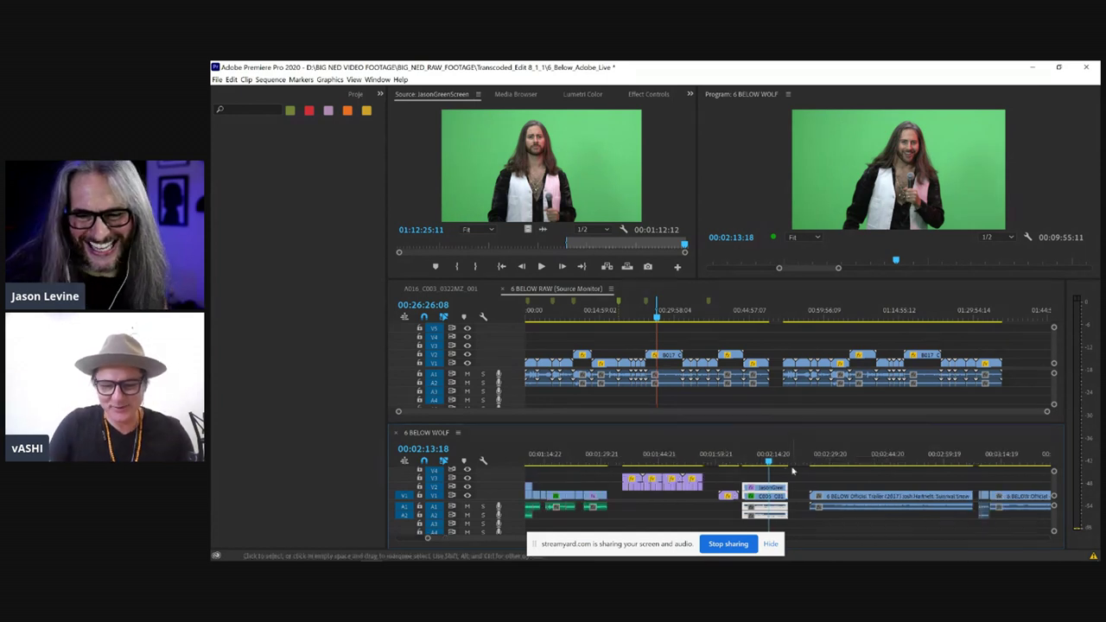
key("minus")
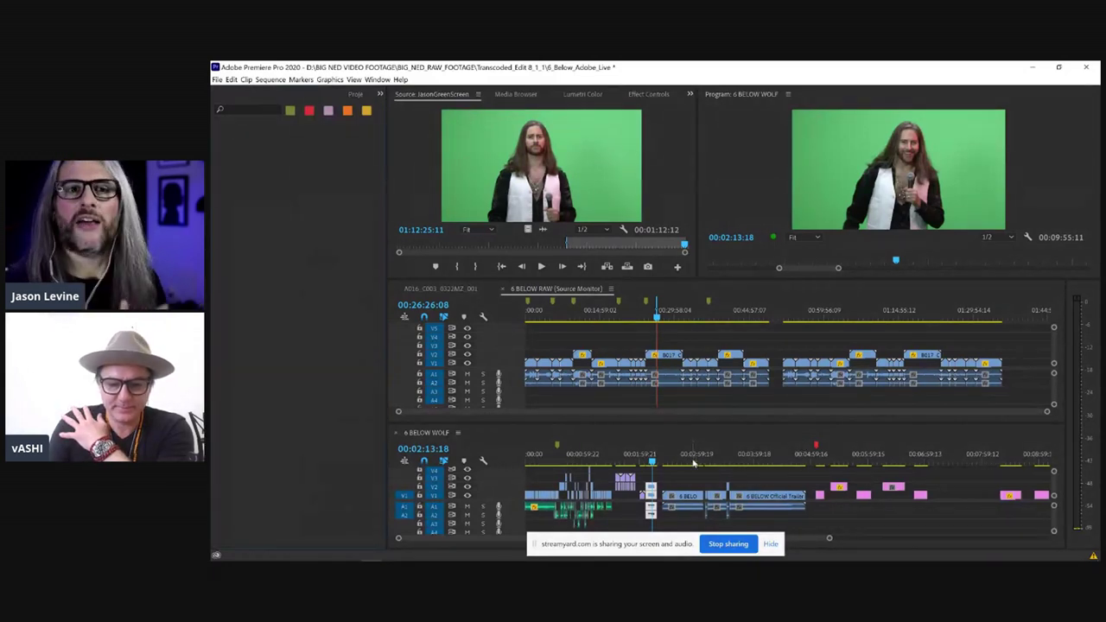
left_click(767, 459)
left_click_drag(771, 460, 773, 460)
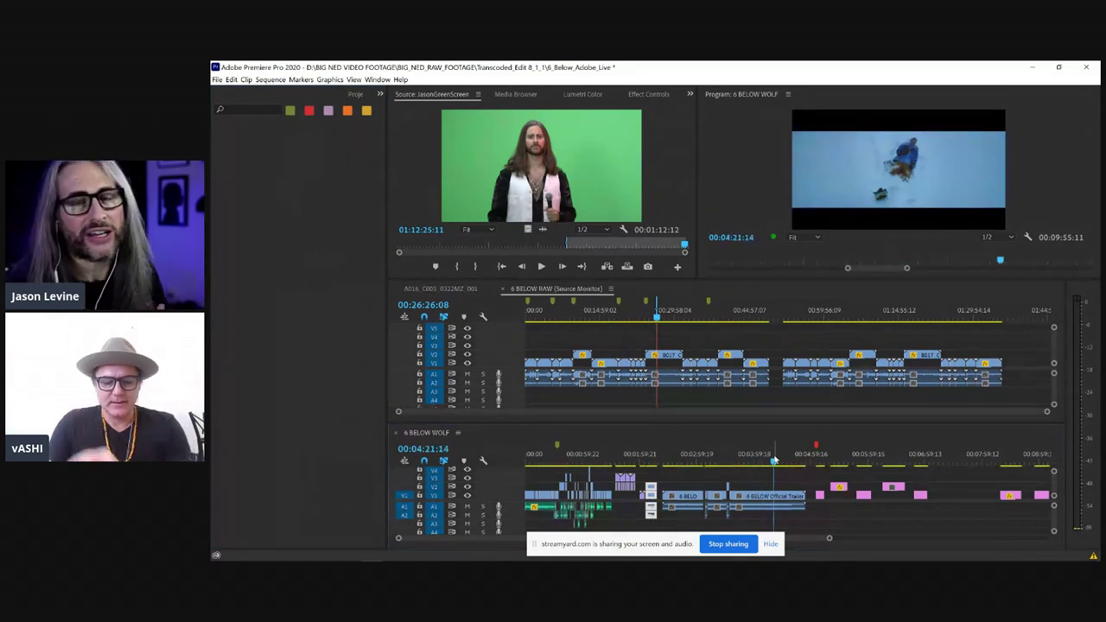
key("grave")
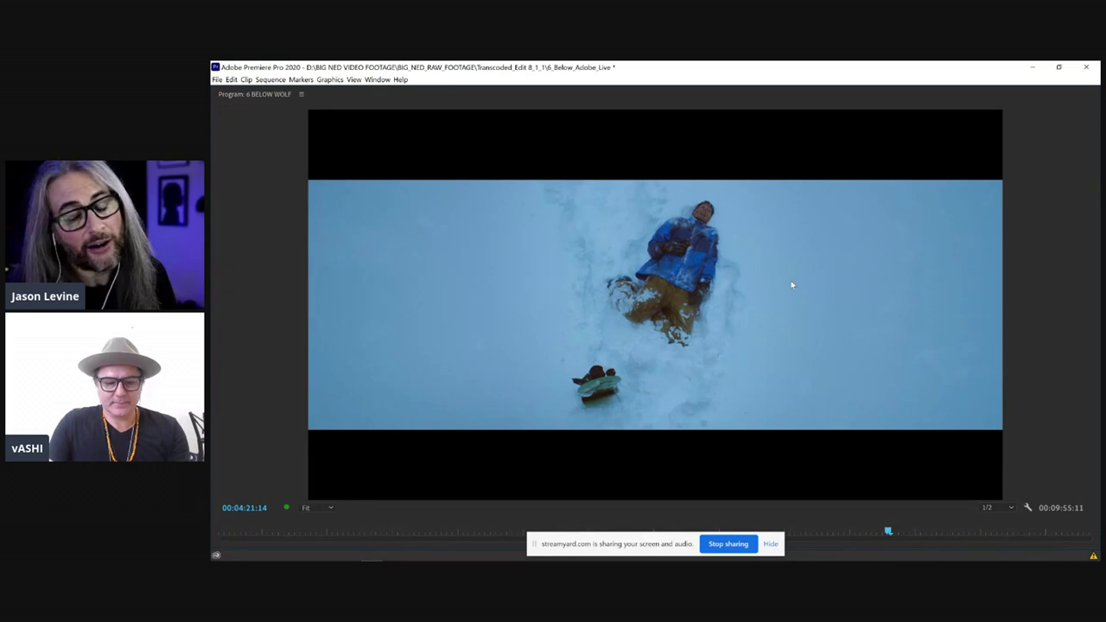
Step: Shuttle through the snowy rescue shots full-screen with J and L, then cue the raw source's wolf shot
key("grave")
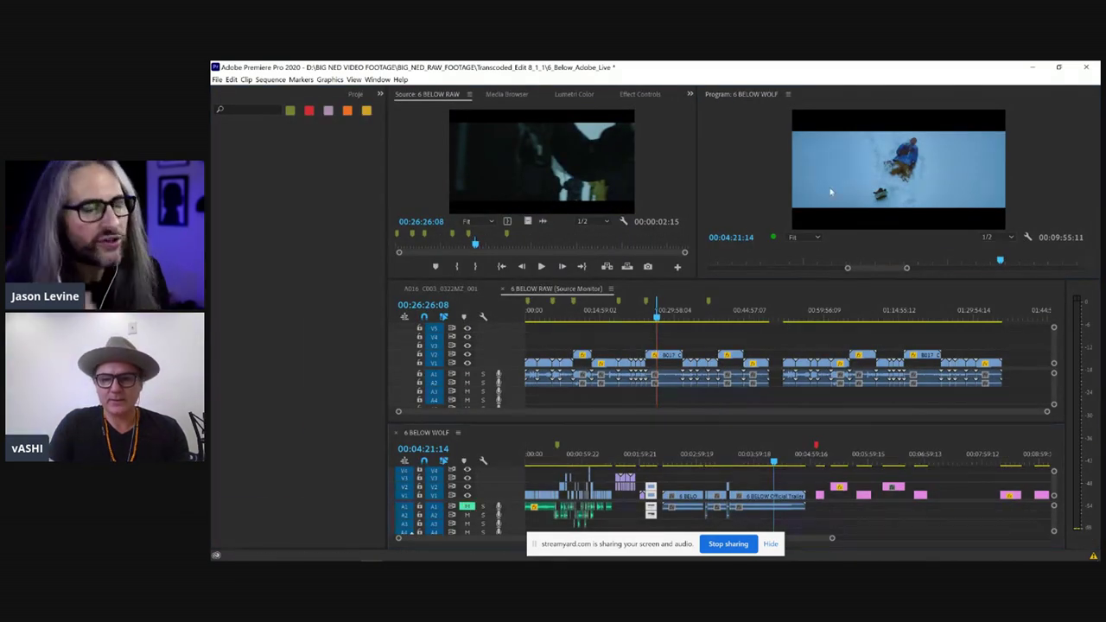
key("grave")
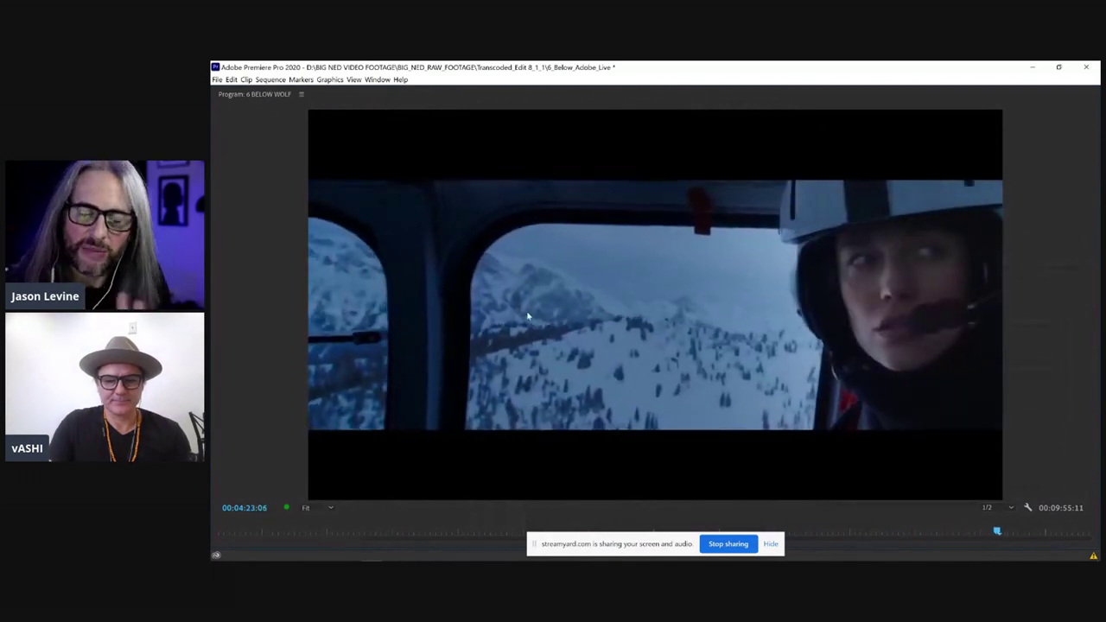
key("j")
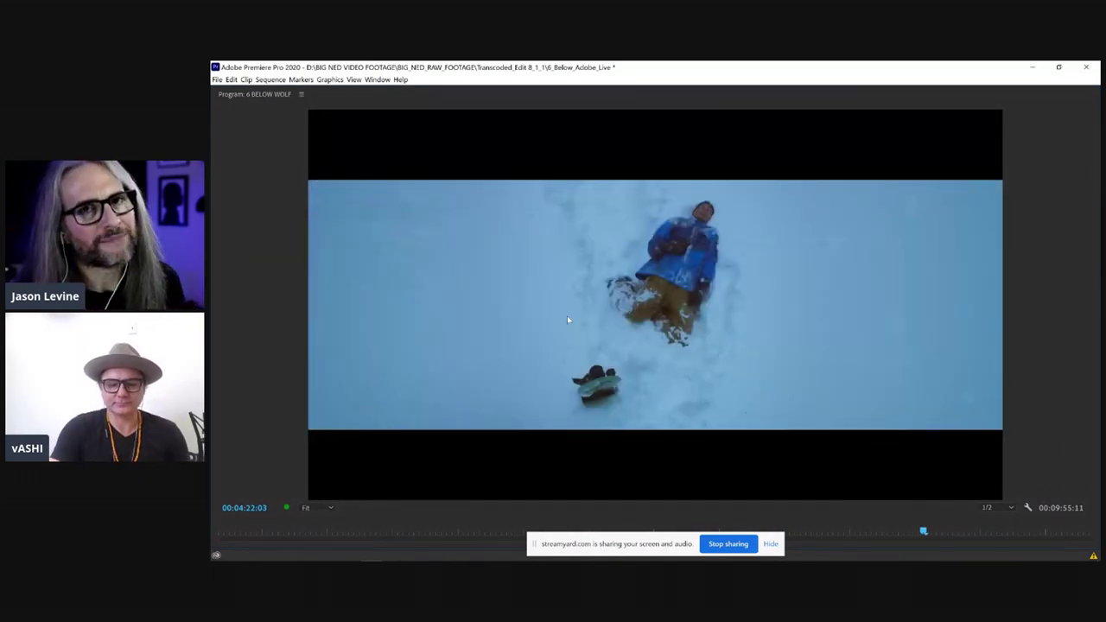
key("l")
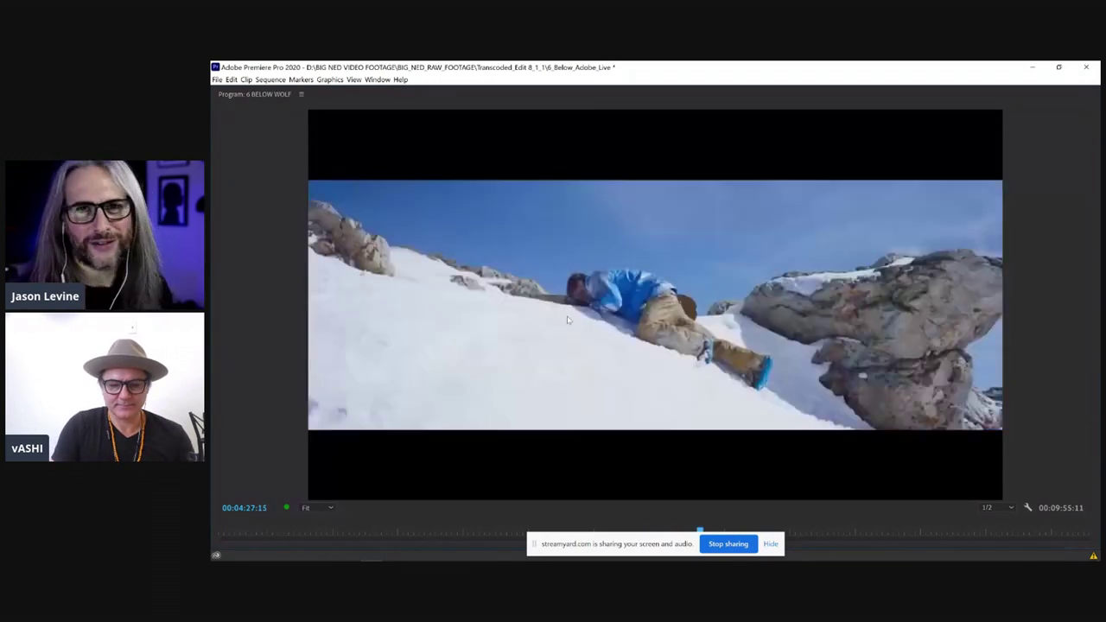
key("j")
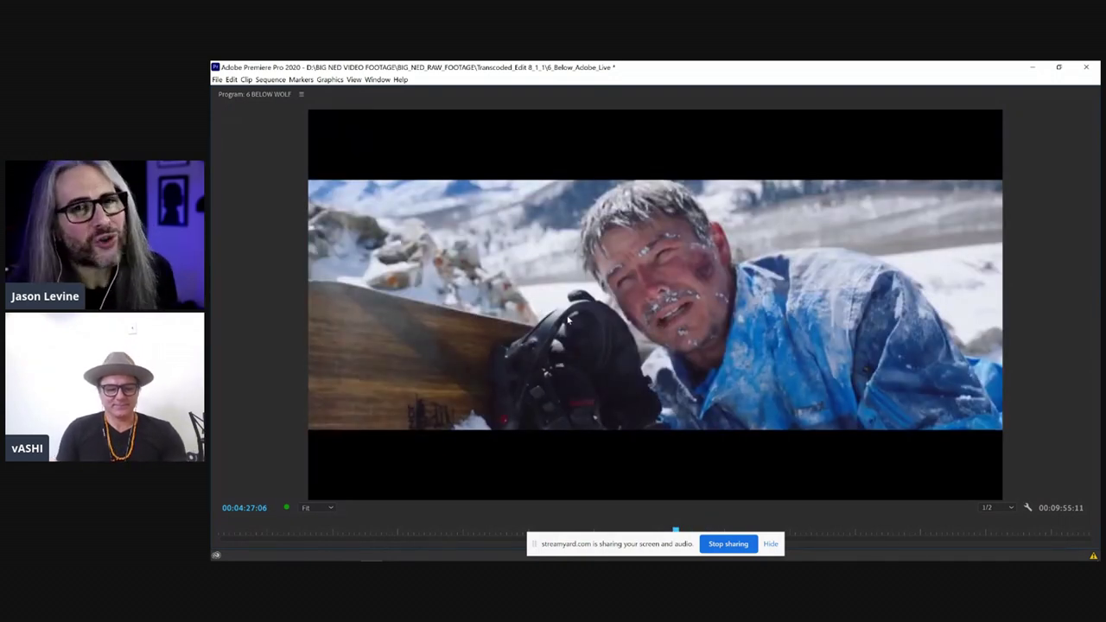
key("grave")
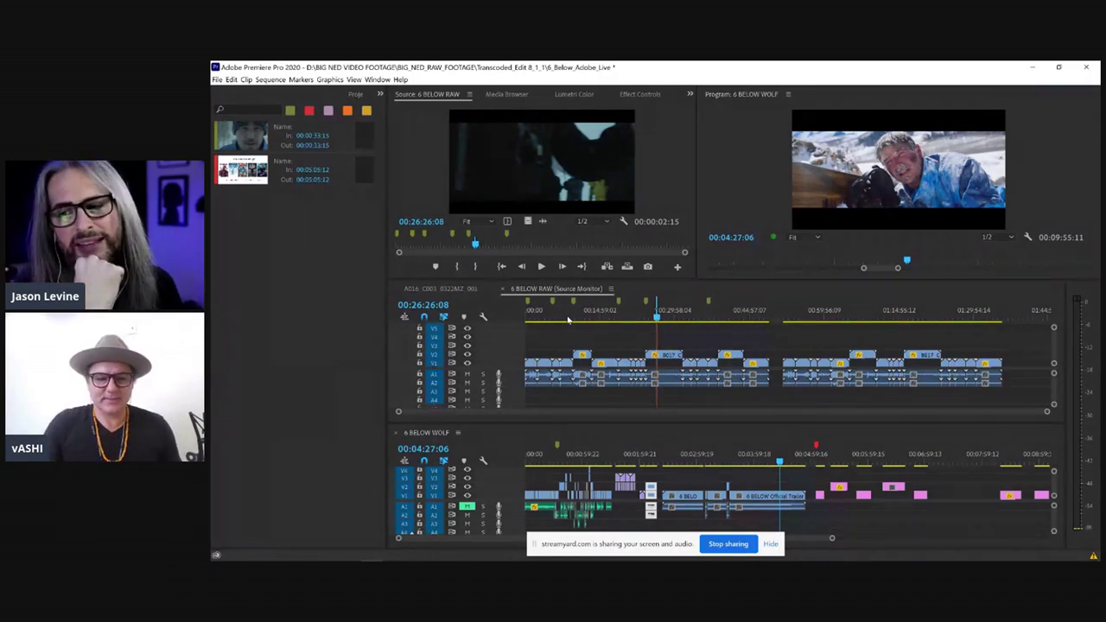
left_click(541, 246)
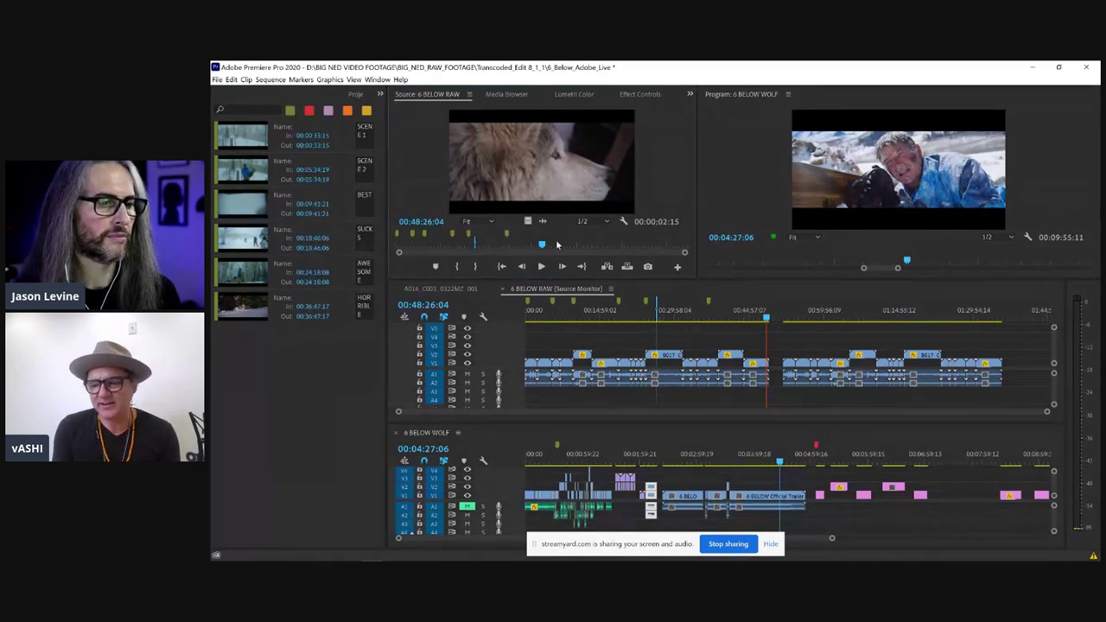
Step: Save the project and move the sequence to the course outline slide at 00:05:21:04
key("ctrl+s")
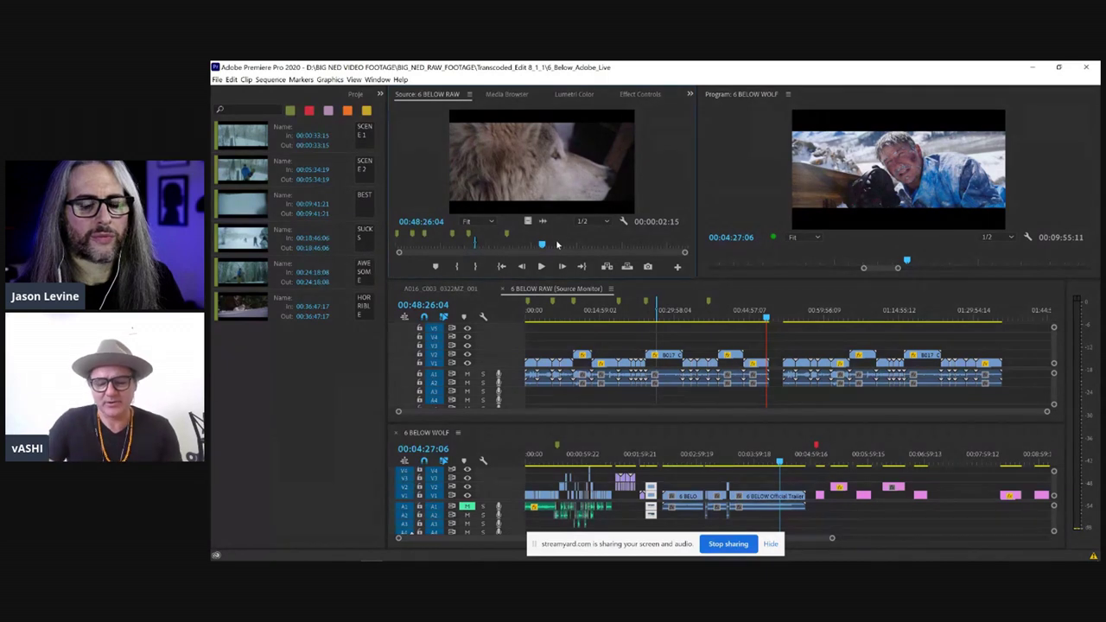
left_click(831, 464)
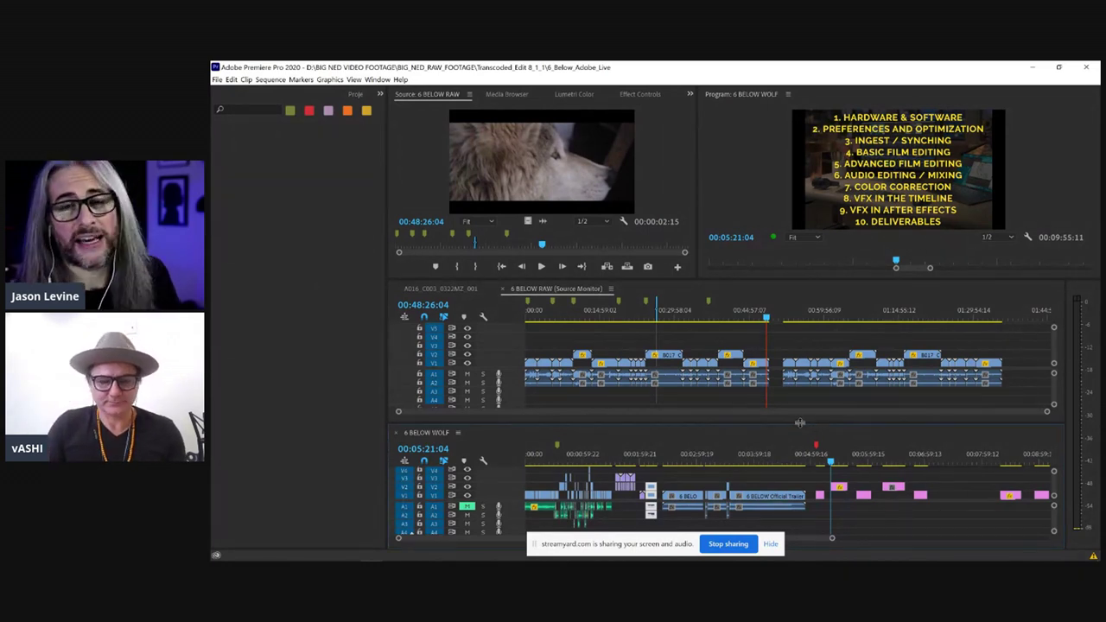
Step: Show the ten-topic course outline slide full-screen in the Program monitor
key("grave")
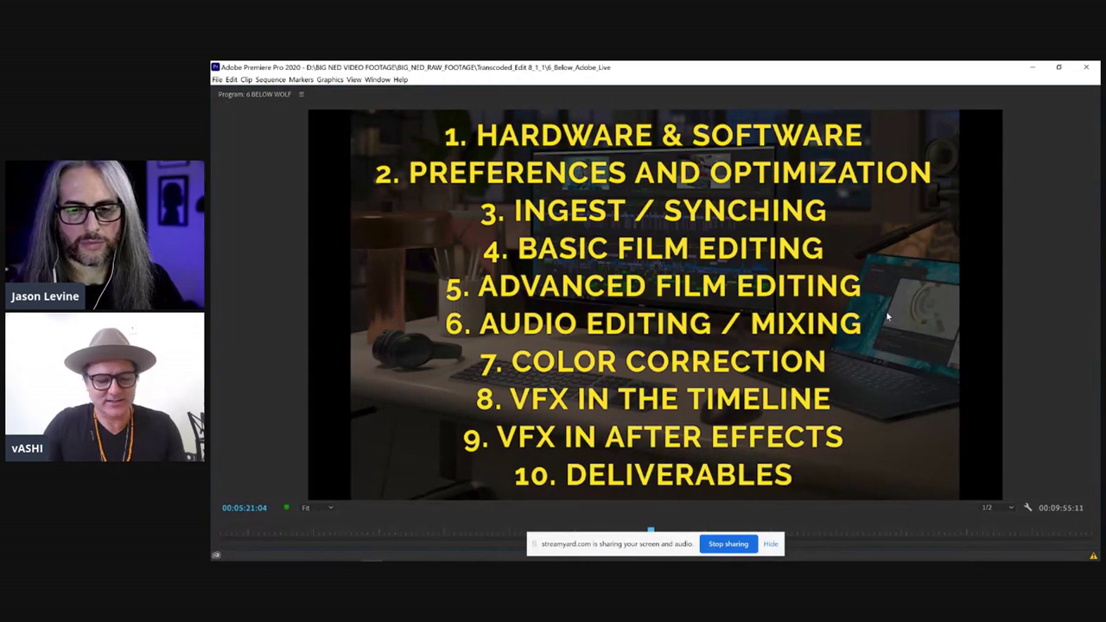
Step: Jump to 'The 6 Components of Film Editing' slide at 00:06:15:19, view it full-screen, then restore the workspace
key("grave")
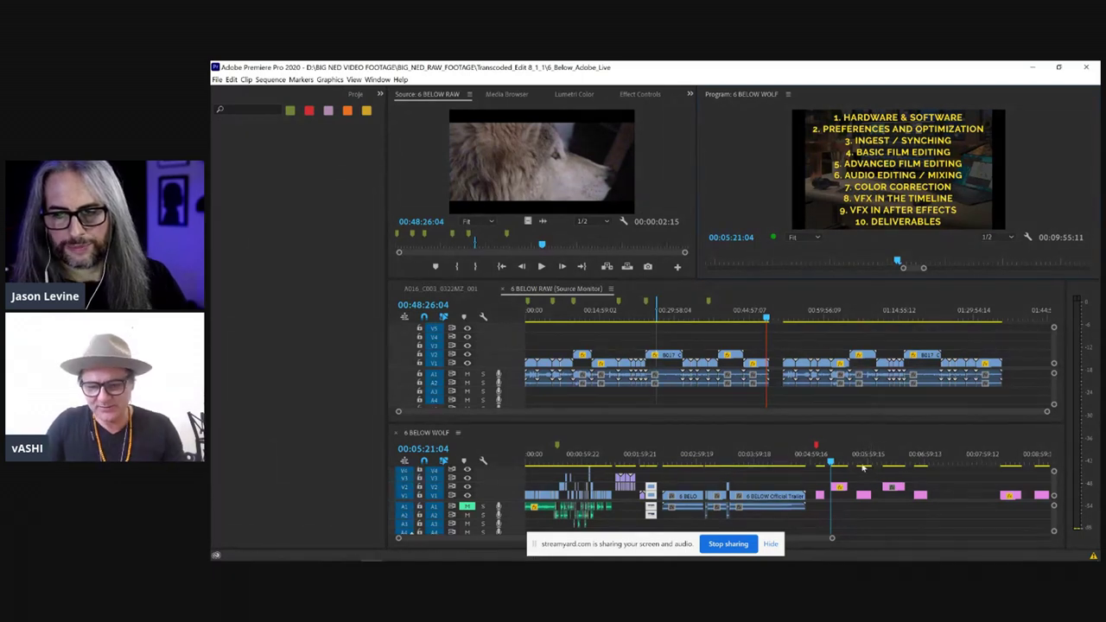
left_click(857, 458)
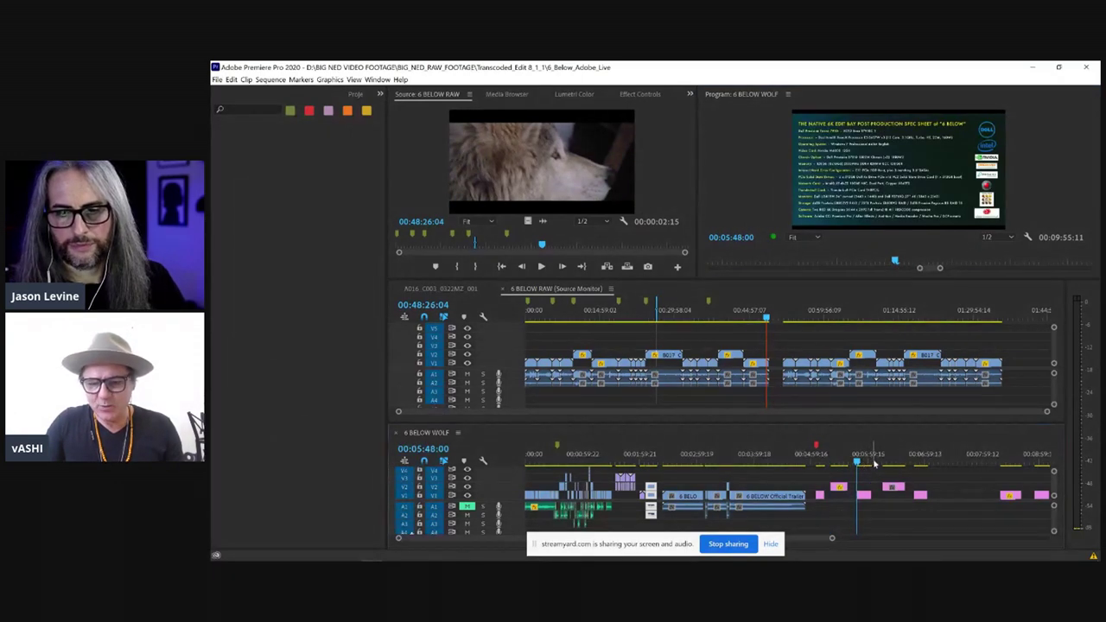
left_click(883, 457)
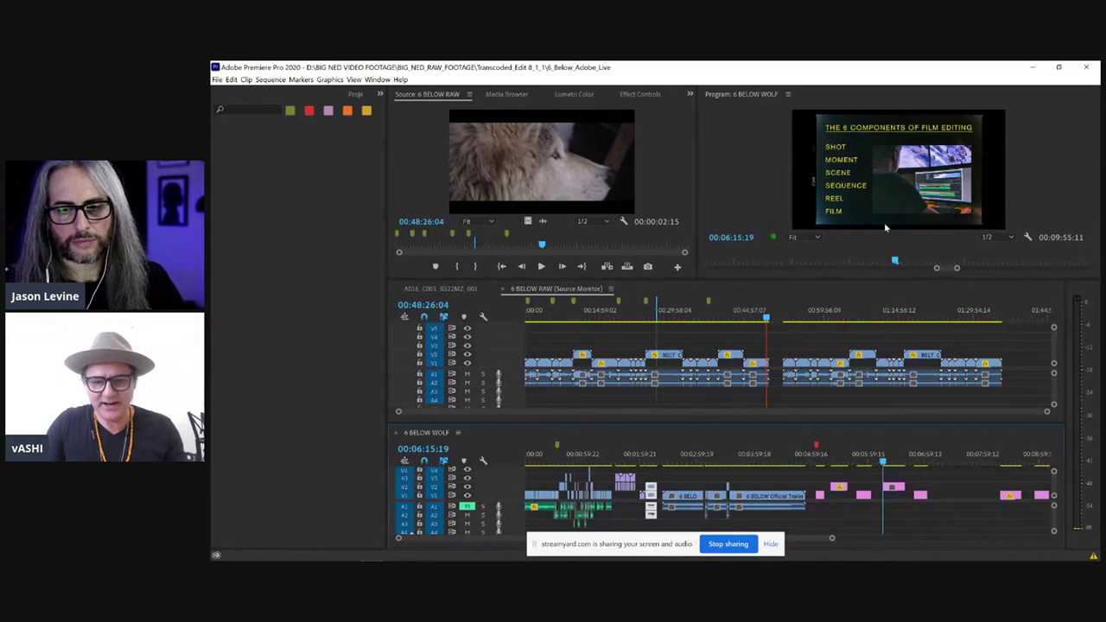
key("grave")
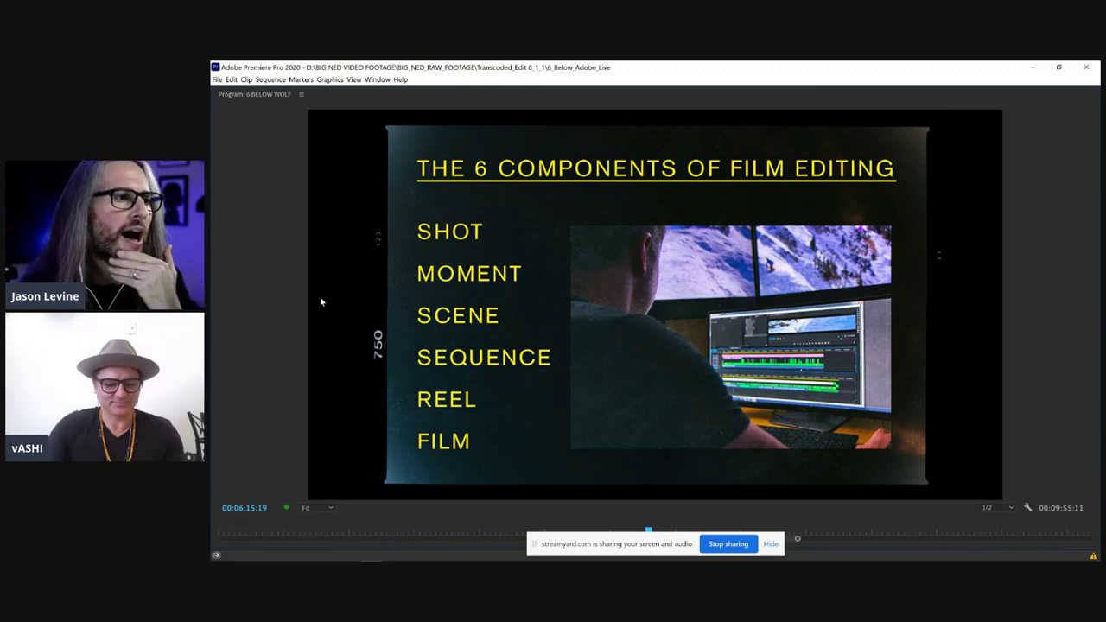
key("grave")
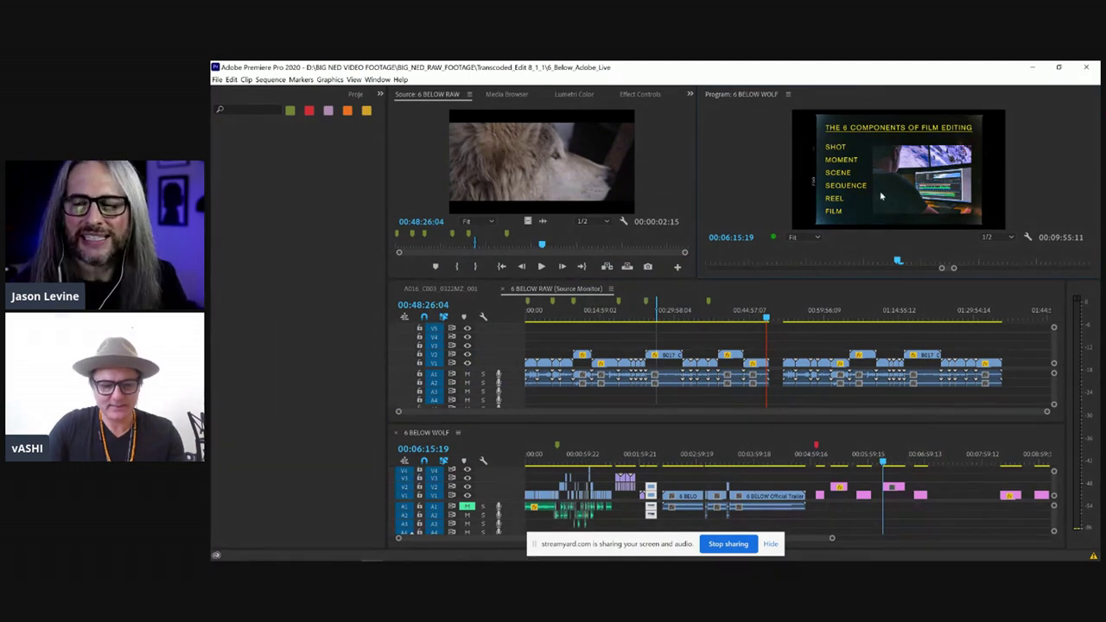
Step: View the slide full-size, then step ahead to the 10 Filmmaking Lessons slide and the next pink clip
key("grave")
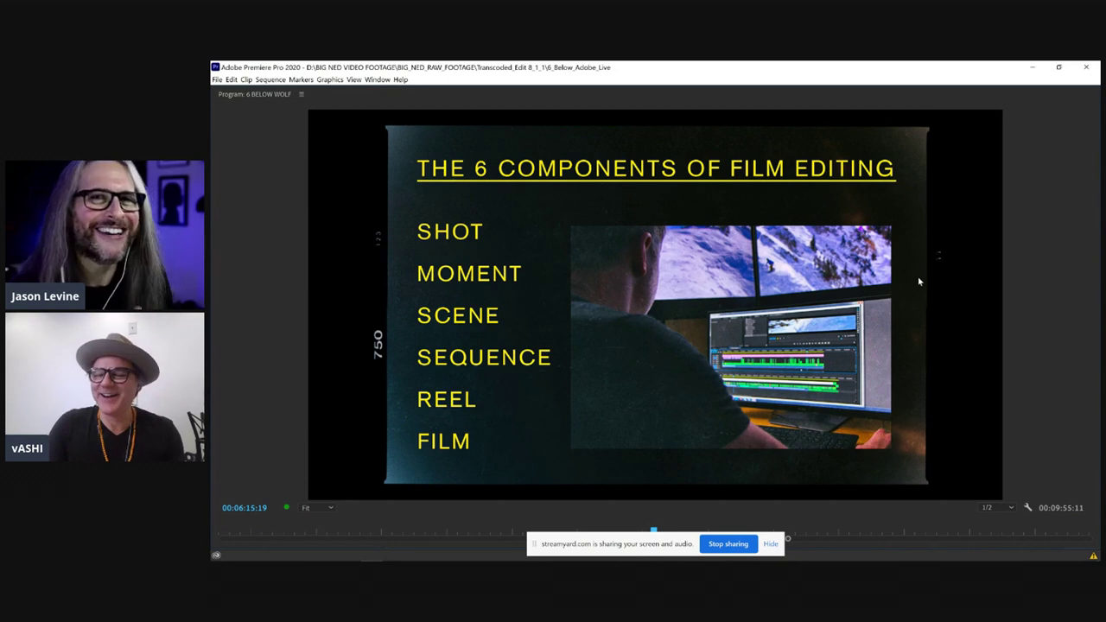
key("grave")
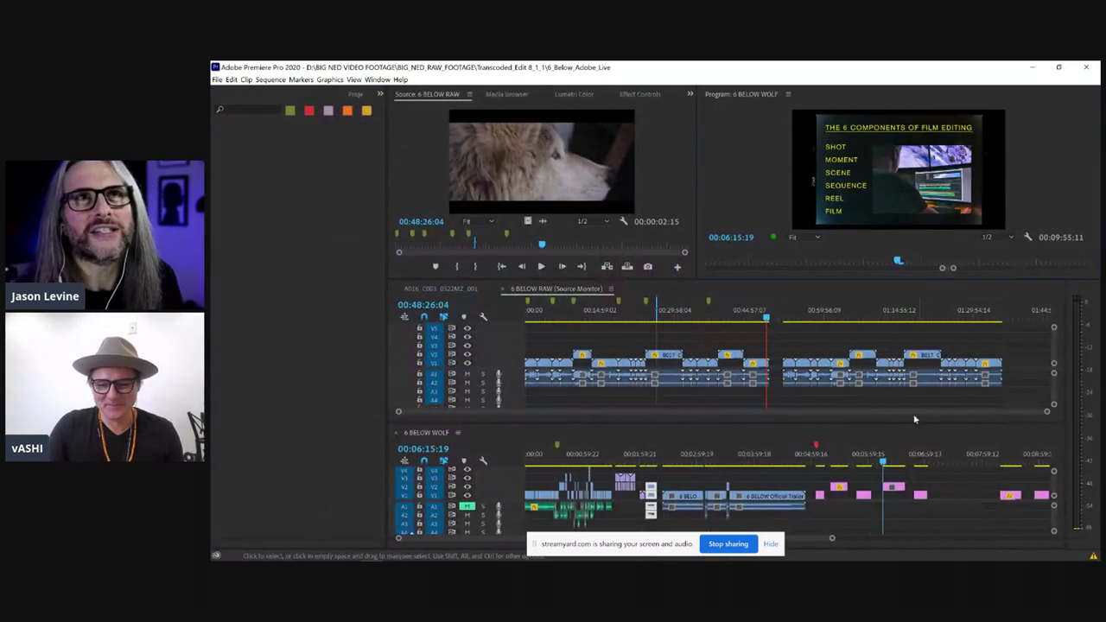
left_click(914, 456)
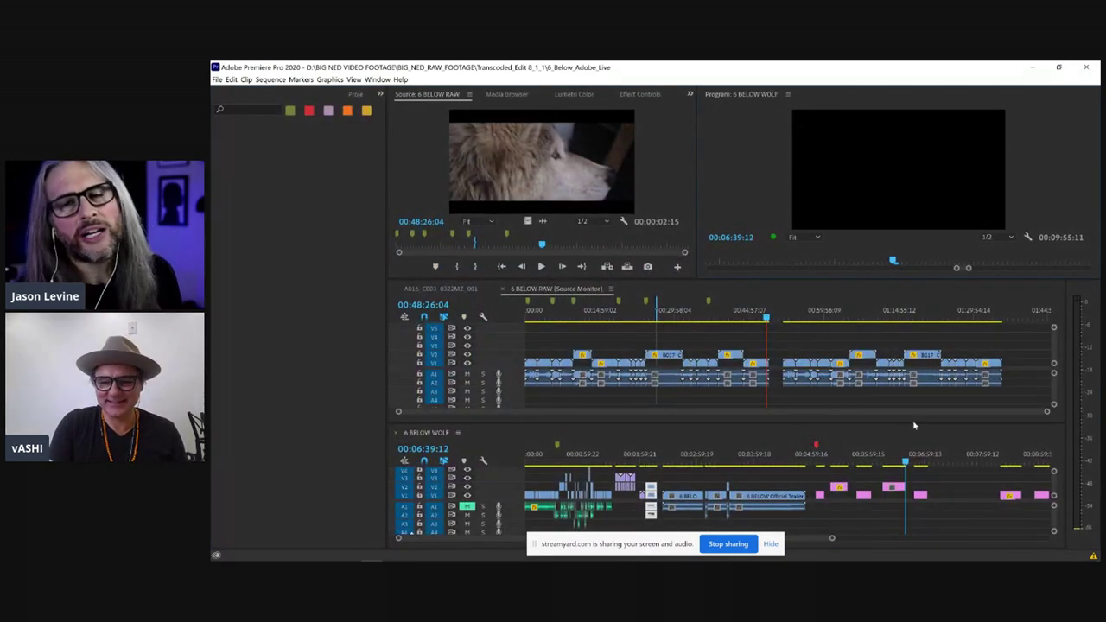
key("Down")
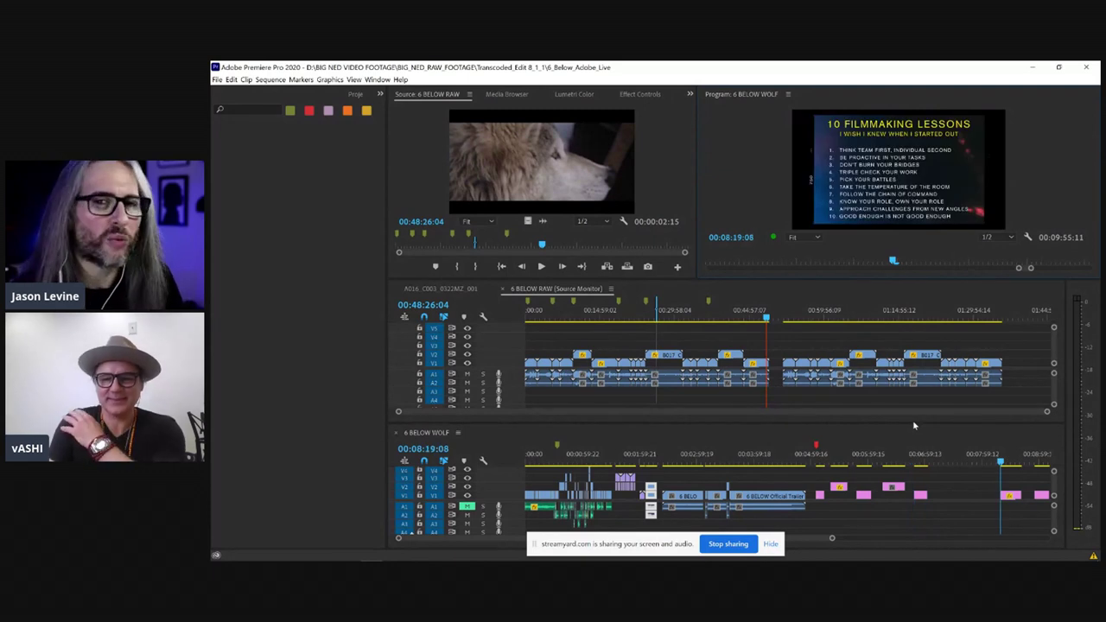
key("Down")
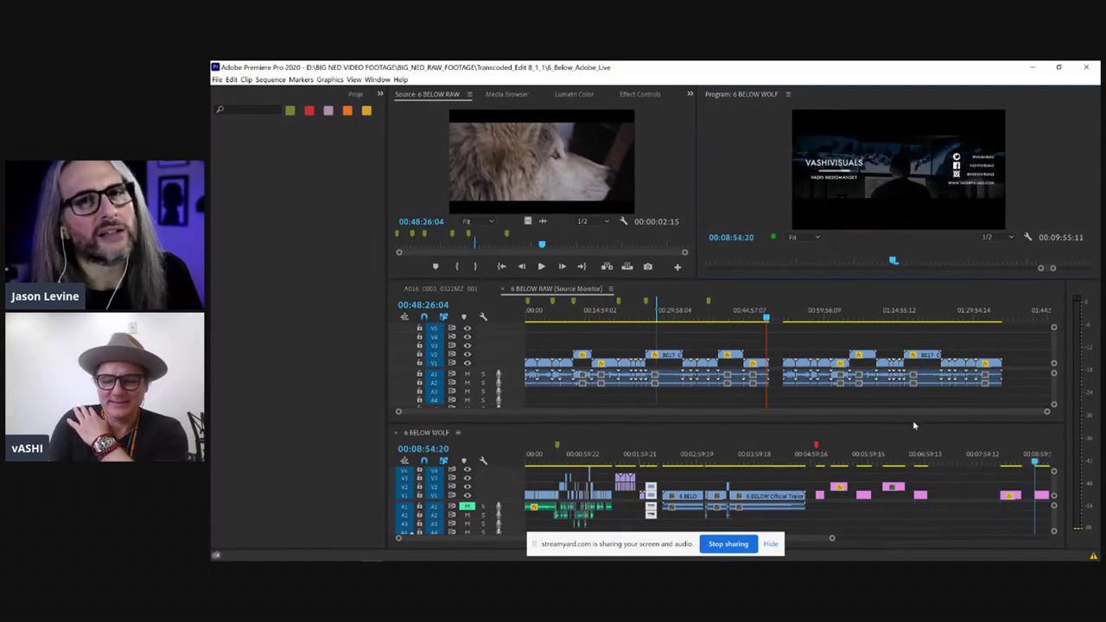
Step: Step back to the 6 Components of Film Editing slide and view it full-size before restoring the layout
key("Up")
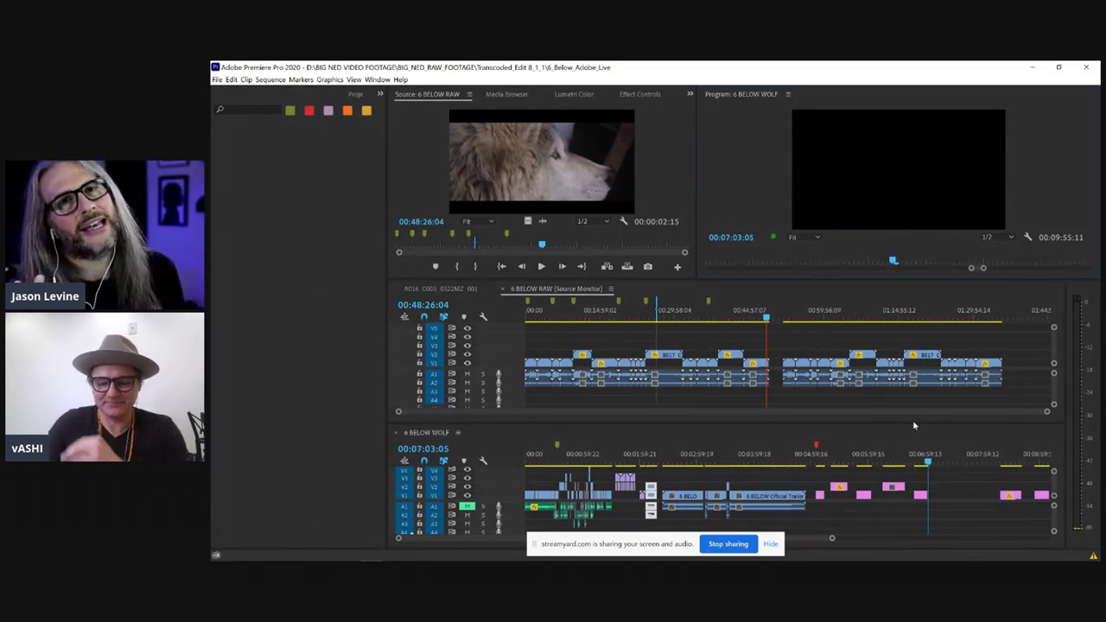
key("Up")
key("Up")
key("Up")
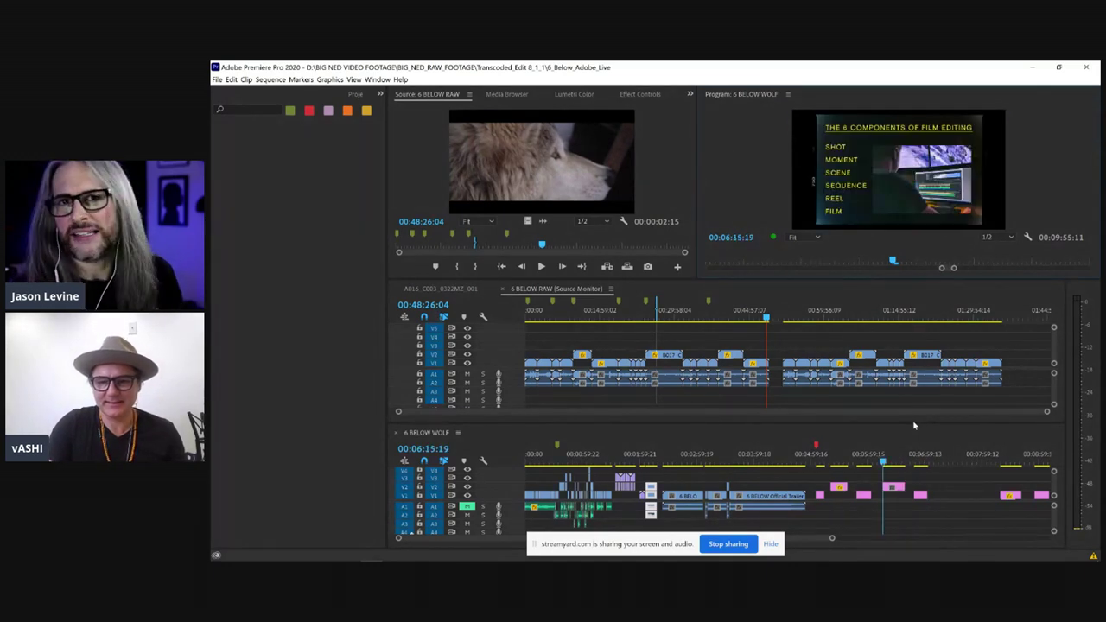
key("grave")
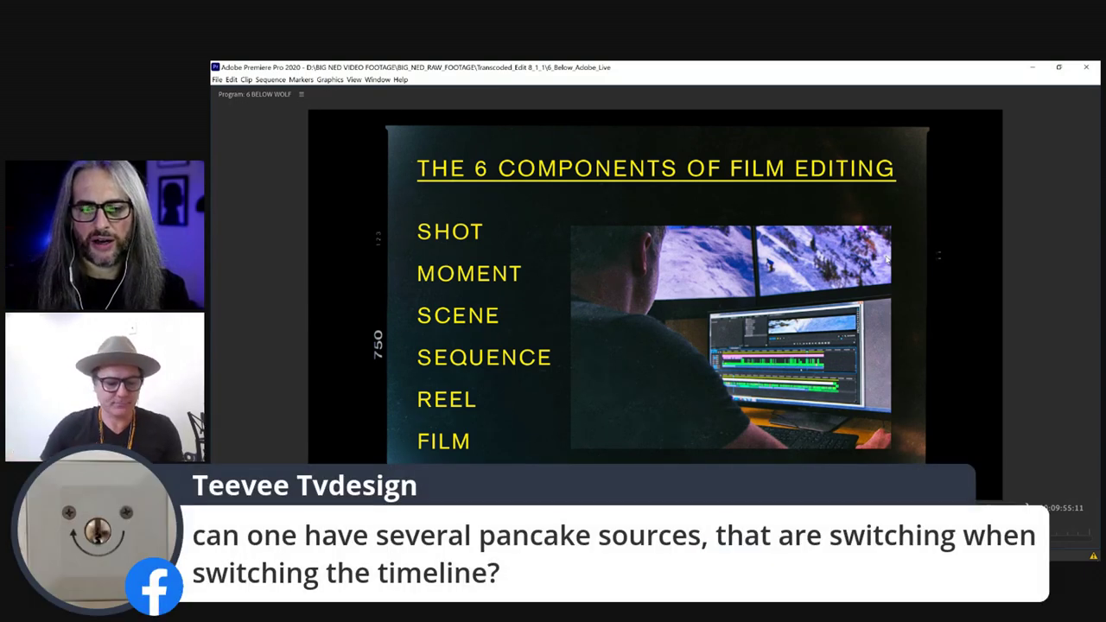
key("grave")
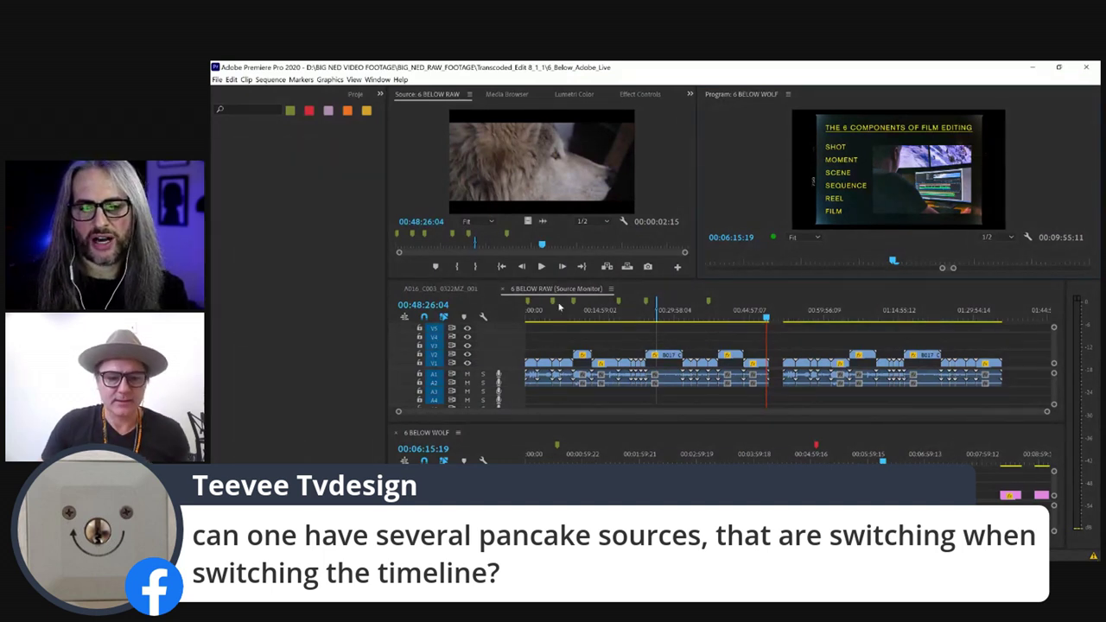
Step: Scrub the 6 BELOW RAW source sequence to the wolf shot at 00:36:47:17
left_click(455, 290)
left_click(455, 290)
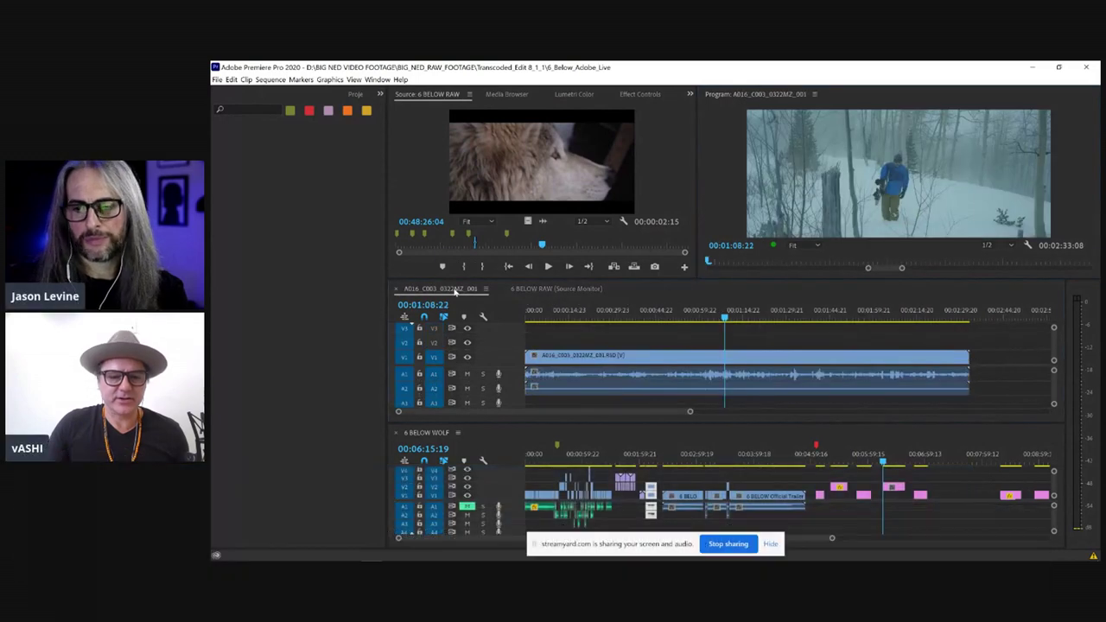
left_click(540, 290)
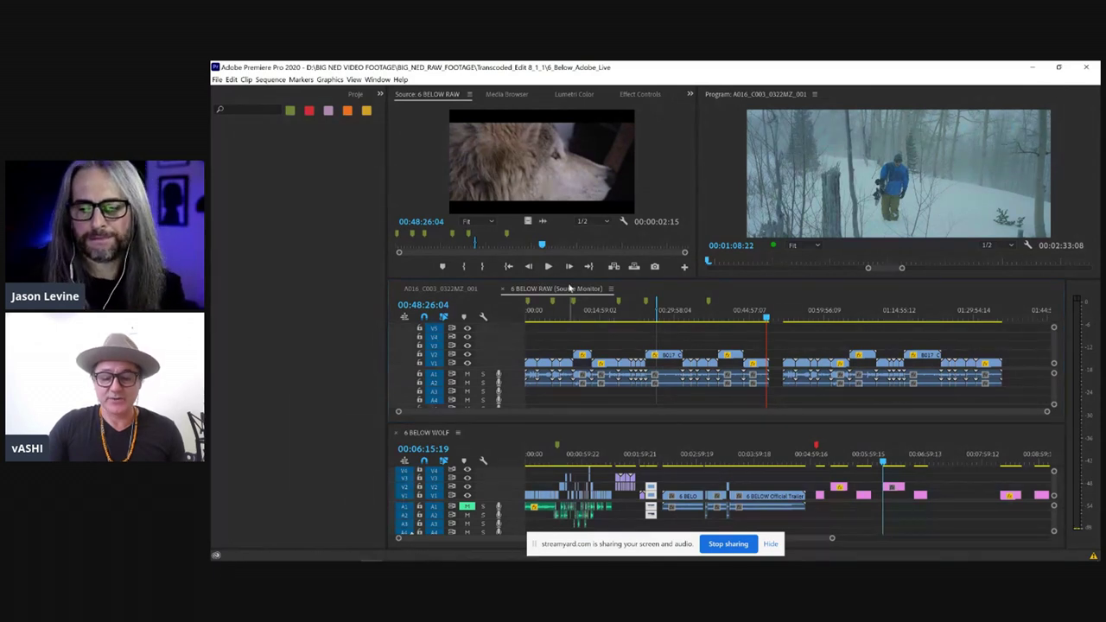
left_click_drag(696, 324, 708, 323)
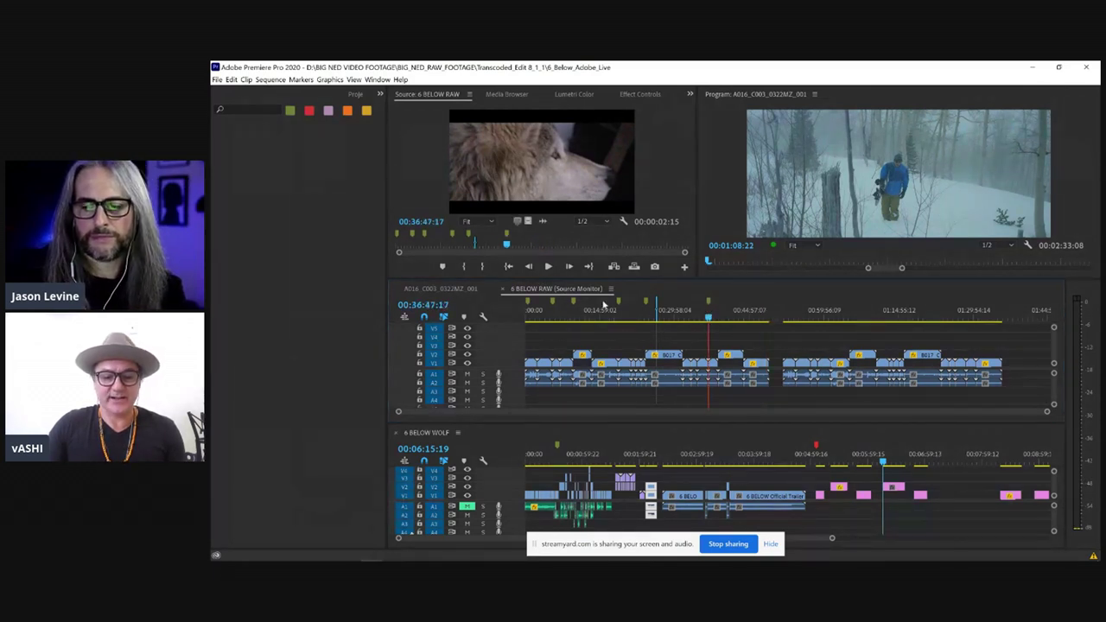
Step: Bring up the A016_C003_0322MZ_001 sequence and pull 6 BELOW RAW into its own timeline panel
left_click(464, 291)
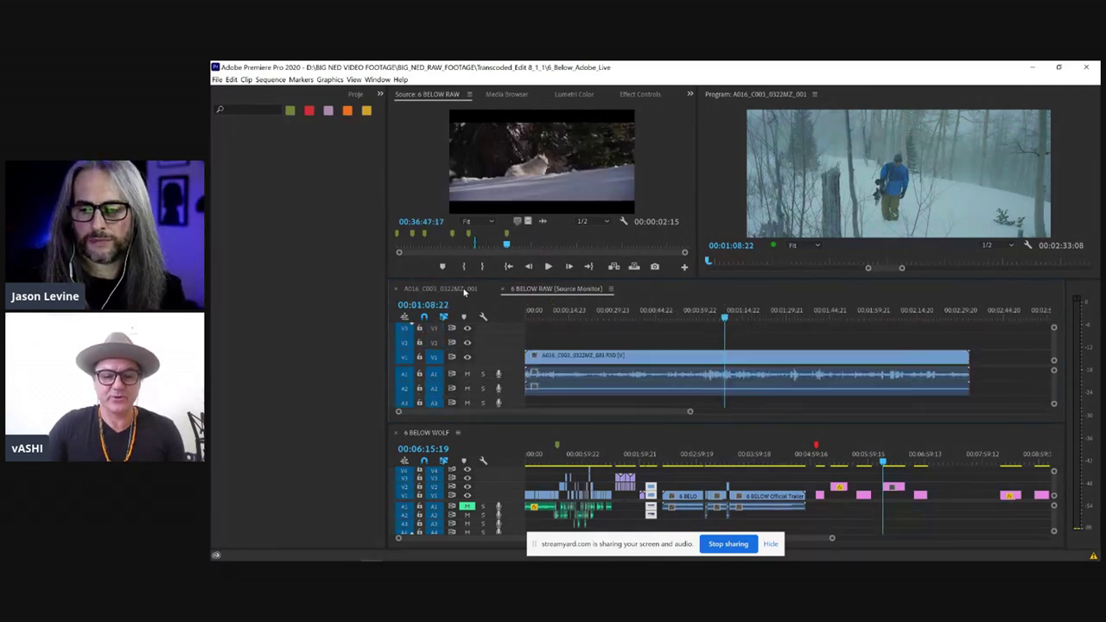
left_click(522, 290)
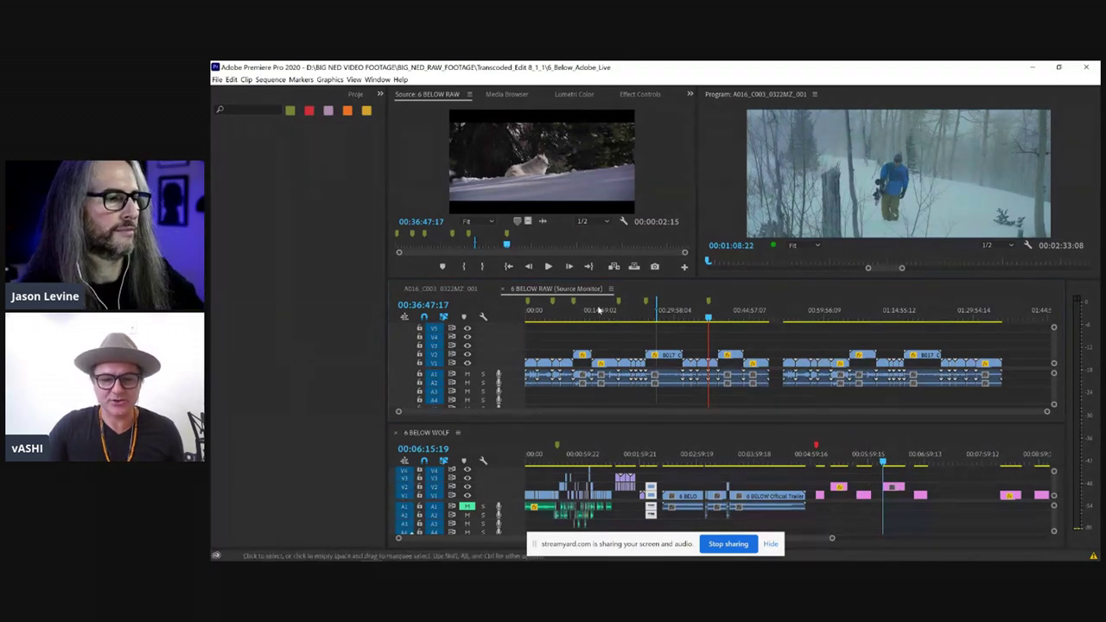
left_click(441, 289)
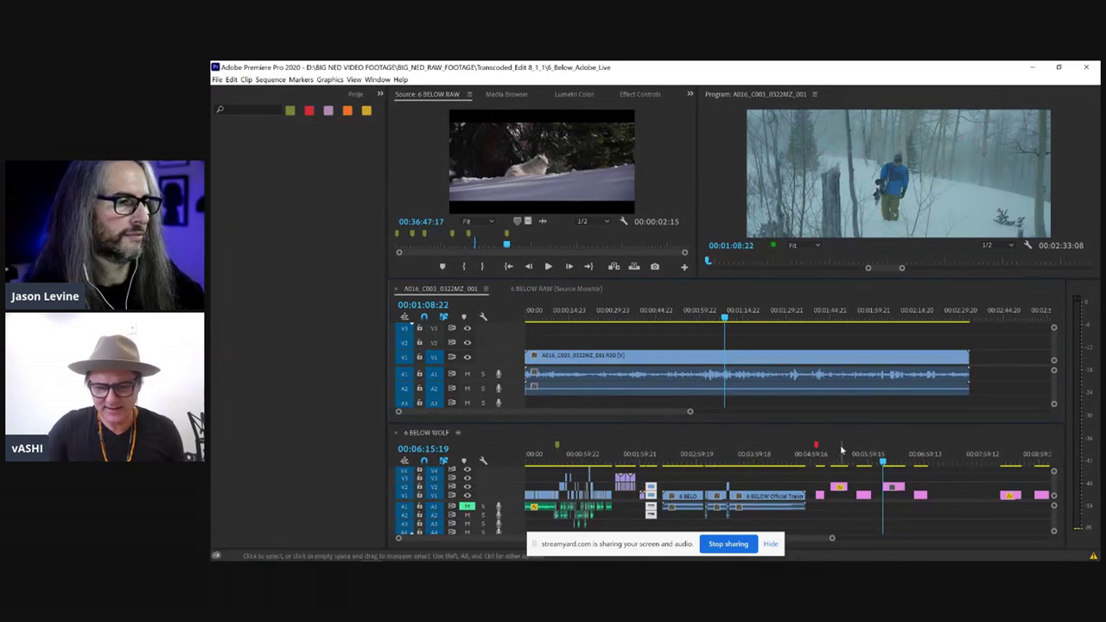
left_click_drag(572, 290, 599, 417)
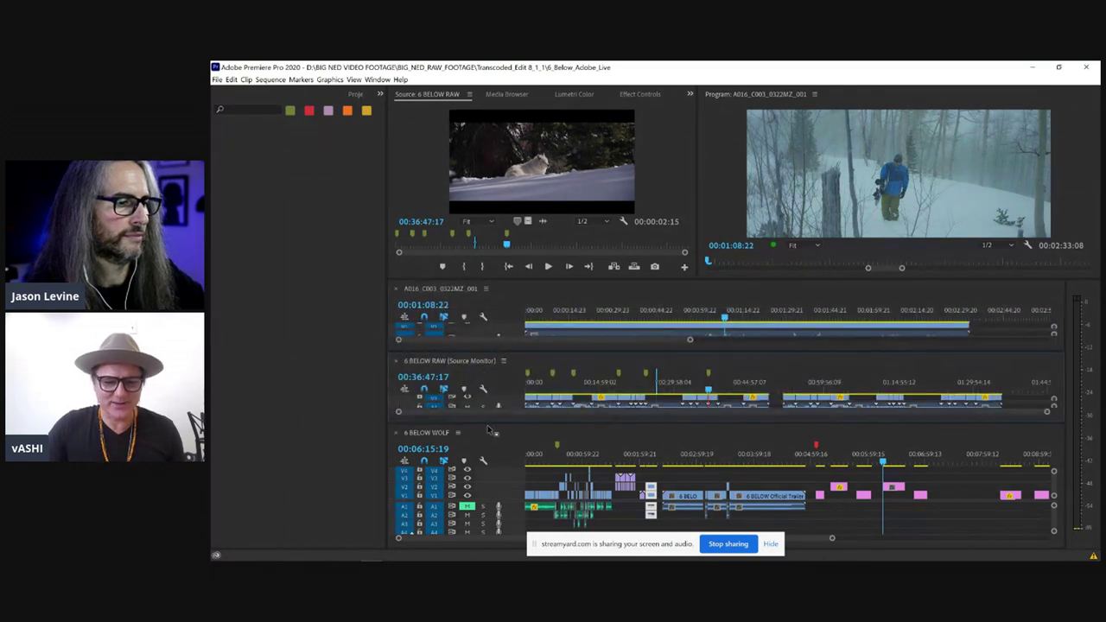
Step: Resize the panels so the timelines are taller than the monitors, and regroup the 6 BELOW RAW timeline
left_click_drag(491, 424, 490, 471)
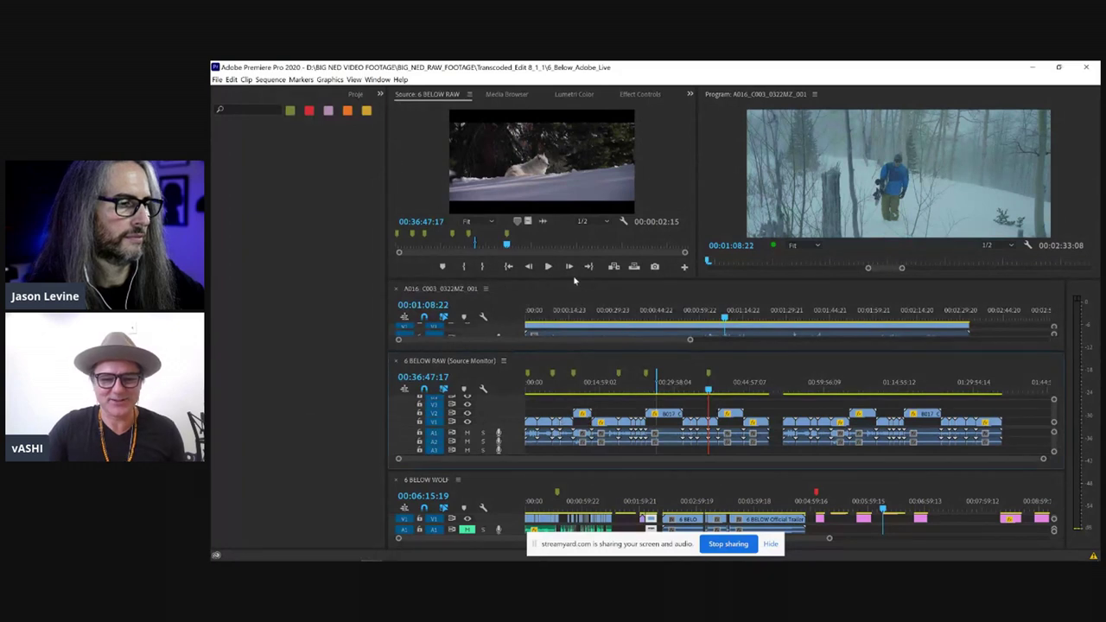
left_click_drag(573, 280, 573, 245)
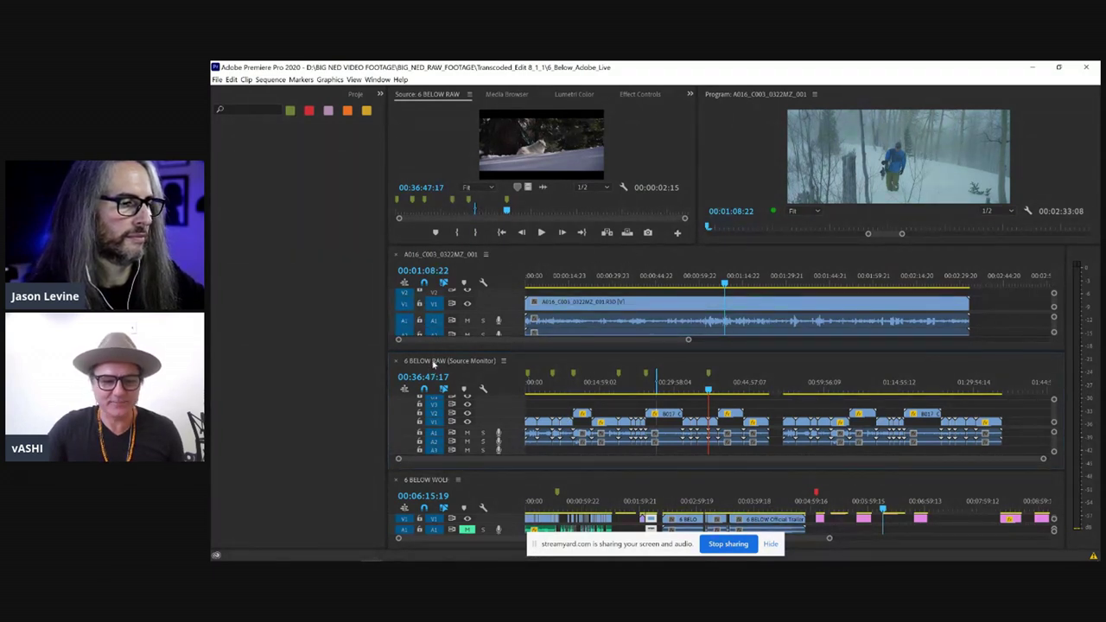
left_click_drag(434, 364, 557, 311)
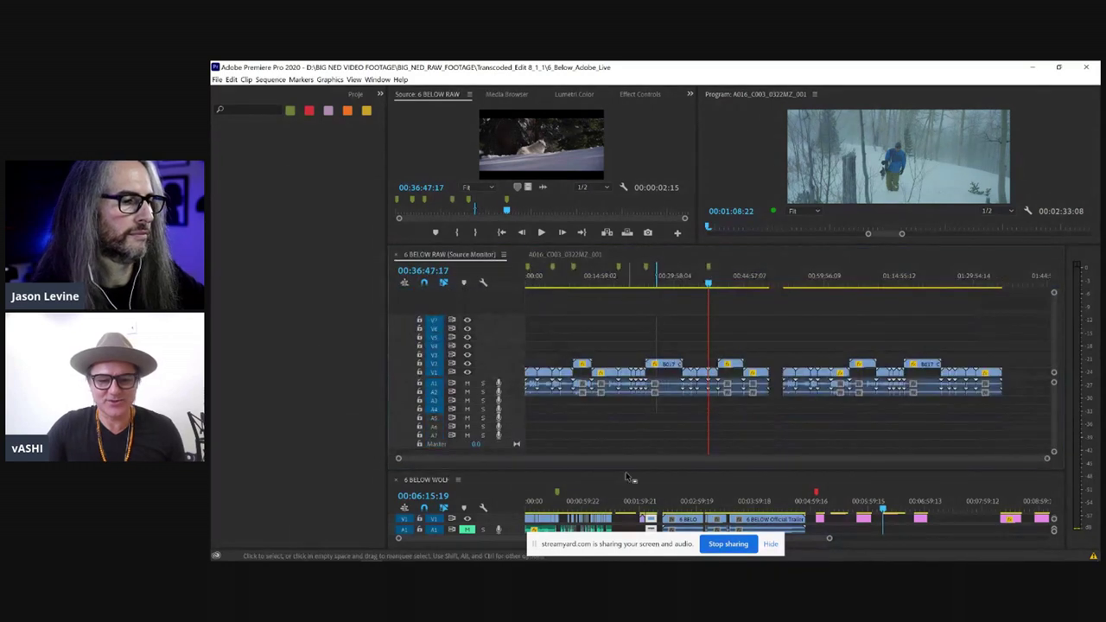
left_click(551, 255)
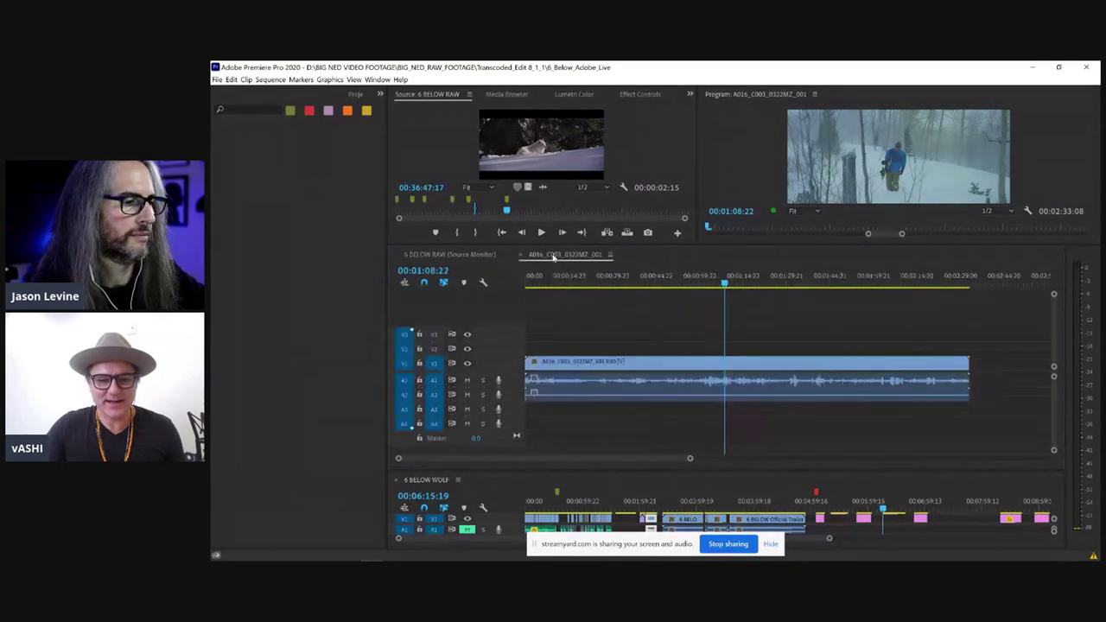
left_click(478, 256)
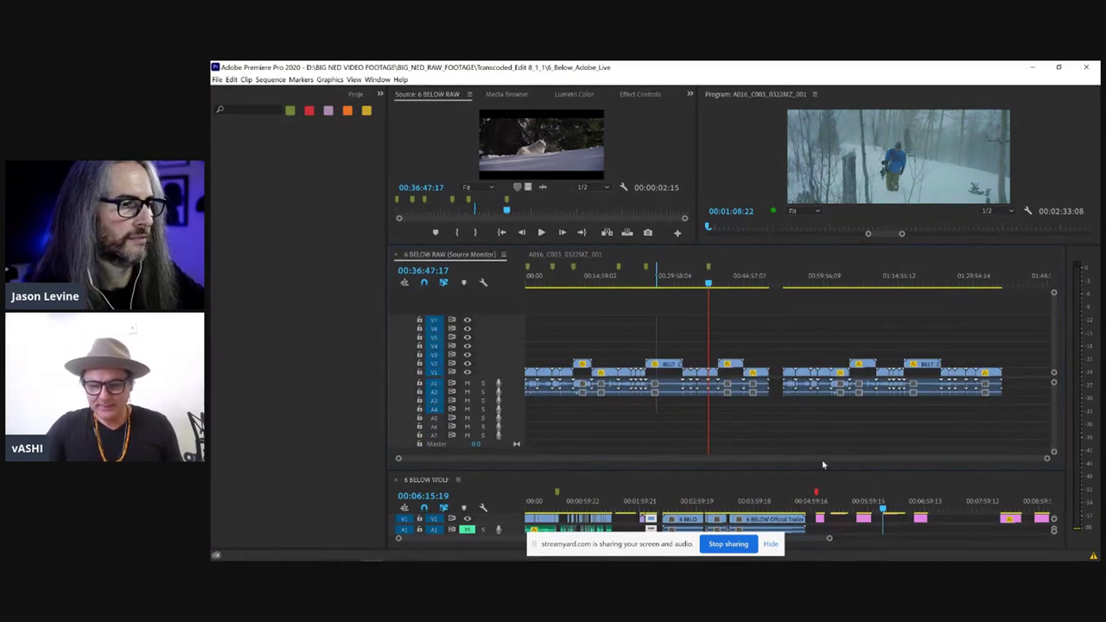
Step: Enlarge the 6 BELOW WOLF timeline and show the '10 Filmmaking Lessons' slide full-screen at 00:08:19:08
left_click_drag(815, 468, 827, 345)
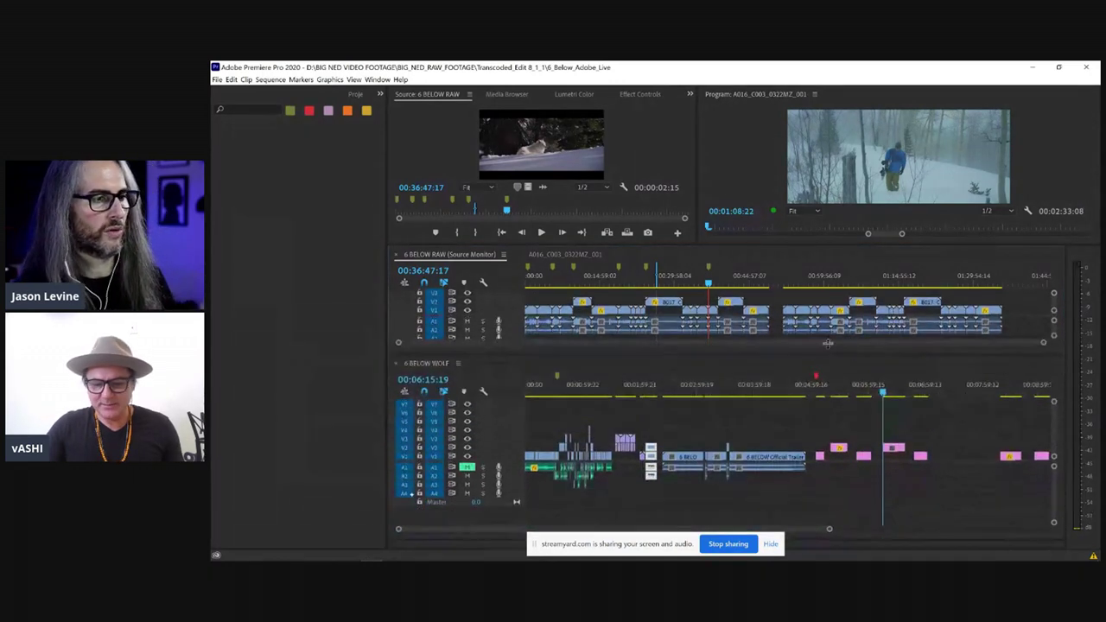
left_click(914, 380)
left_click_drag(927, 391, 1001, 405)
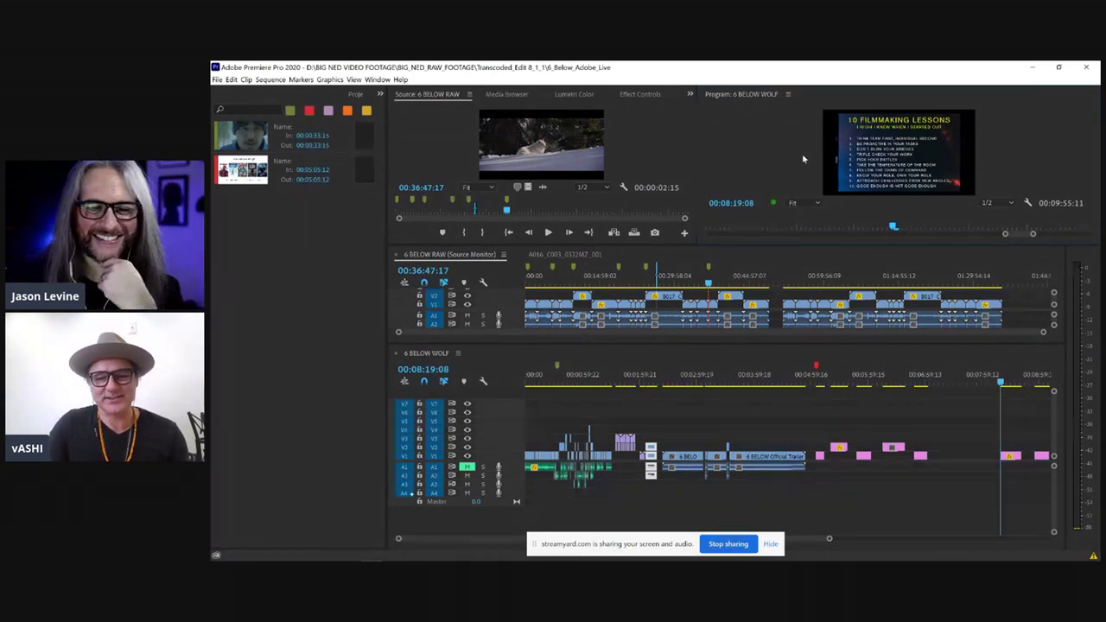
key("grave")
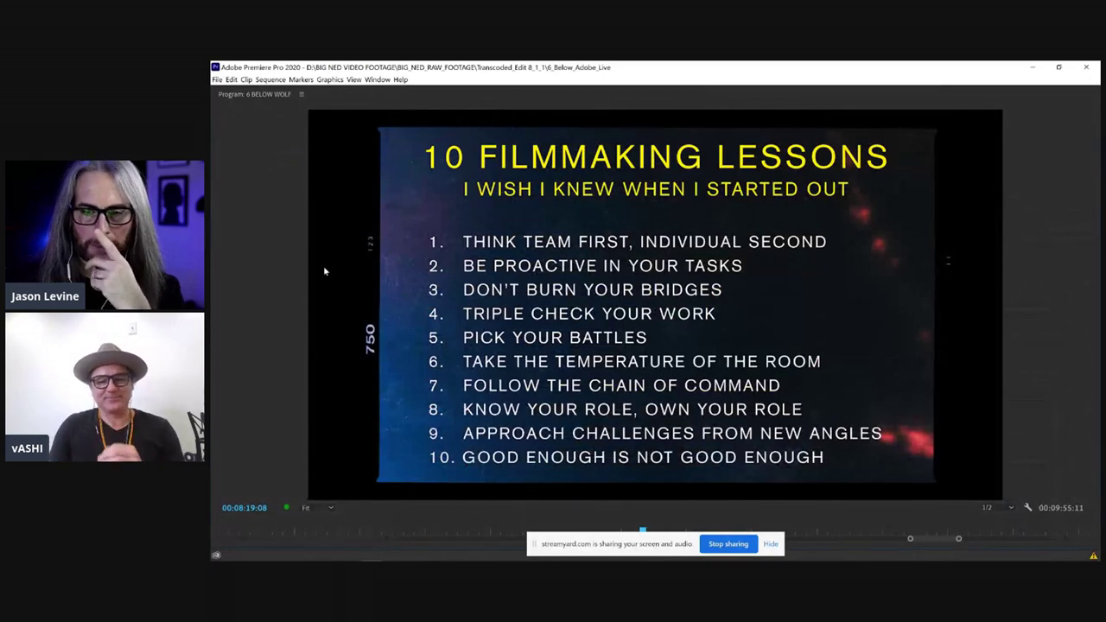